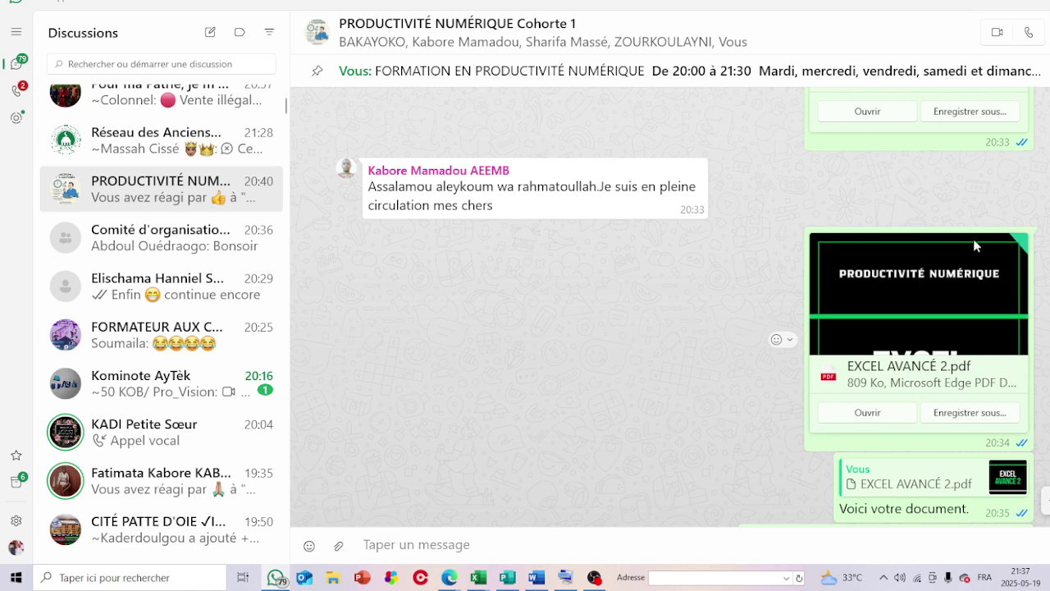
# Forward the EXCEL AVANCÉ 2.pdf message to the FORMATEUR AUX COMPÉTENCES NUMÉRIQUES group, finding it by searching for "fo"
pyautogui.click(792, 340)
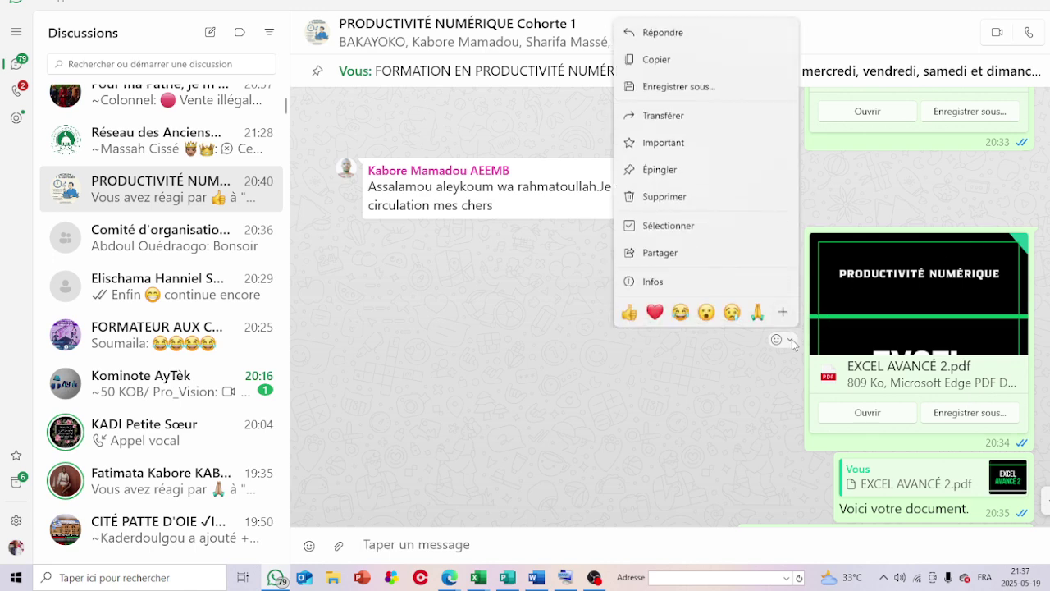
pyautogui.click(667, 129)
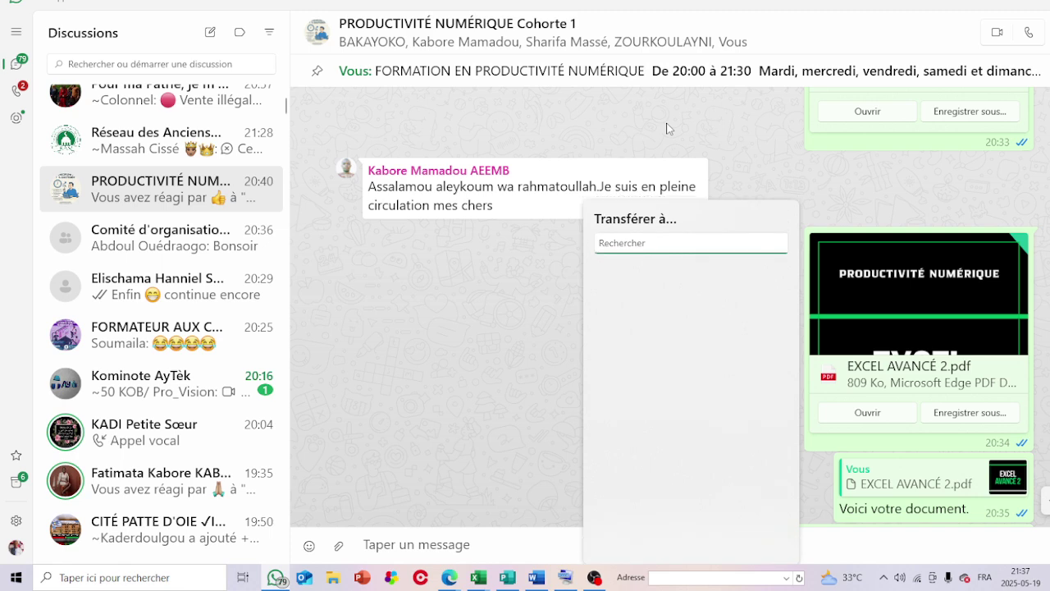
pyautogui.write('f')
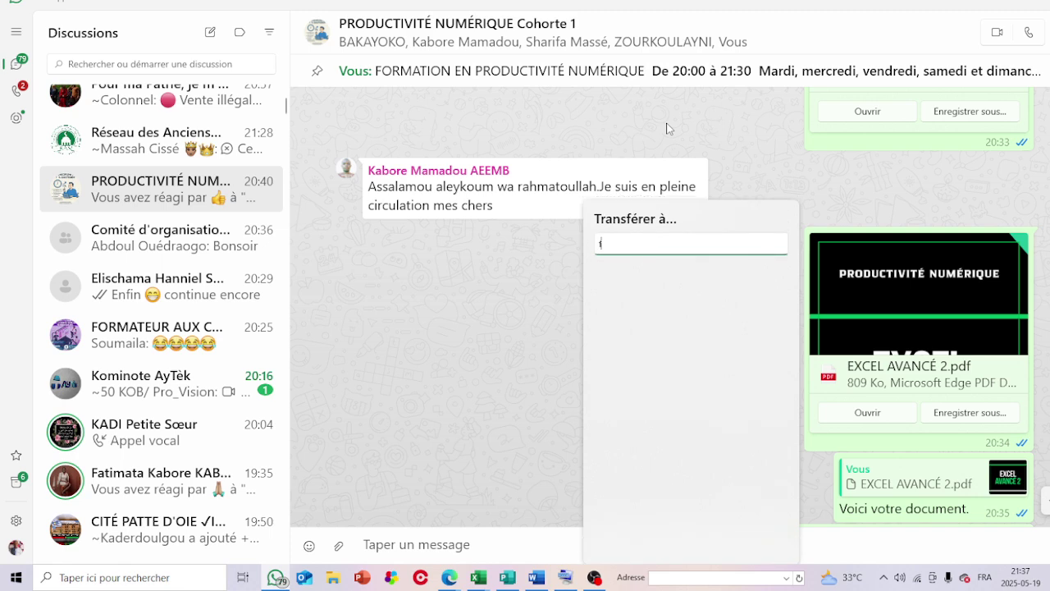
pyautogui.write('o')
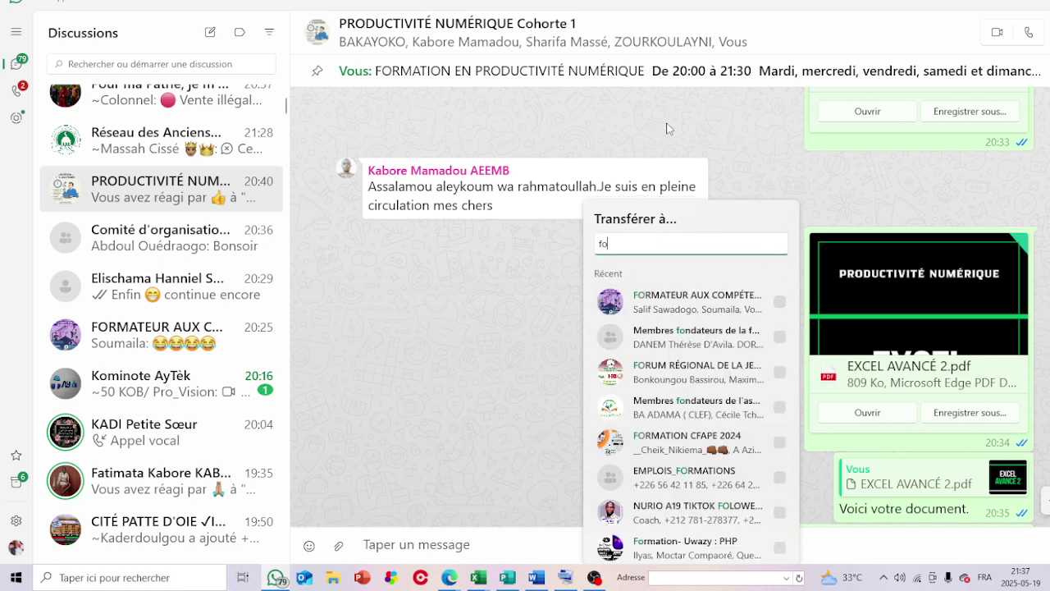
pyautogui.click(700, 297)
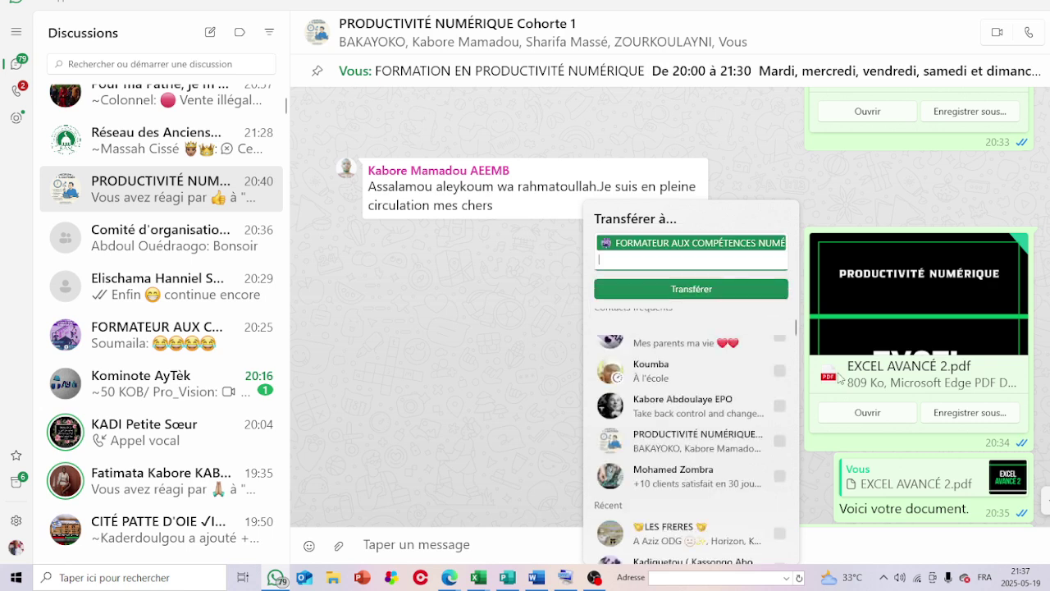
pyautogui.click(749, 289)
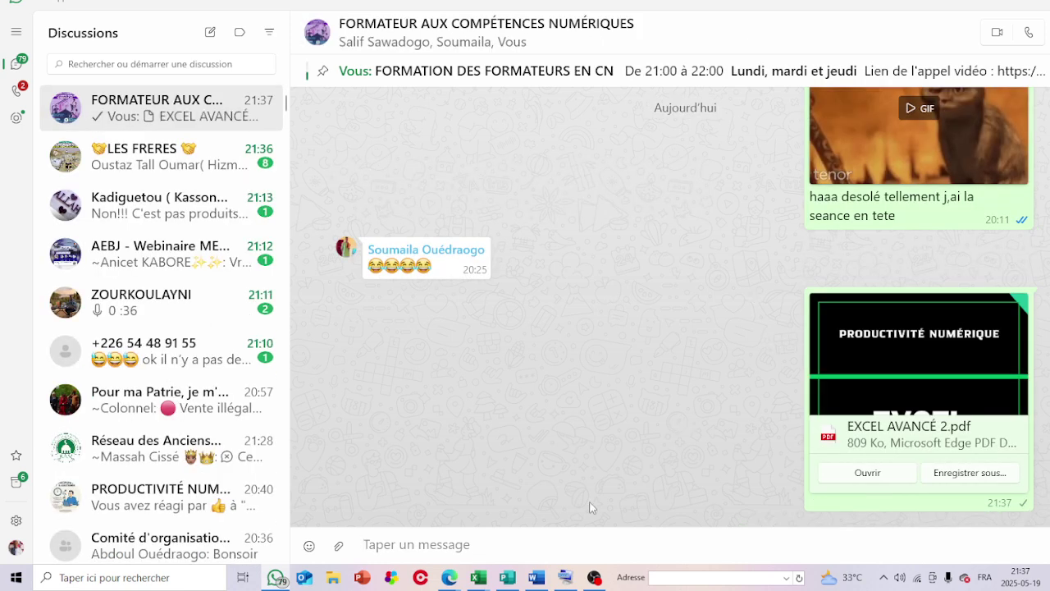
# View the Google Meet call in Microsoft Edge, and switch to the Classeur2 workbook in Excel
pyautogui.moveTo(449, 576)
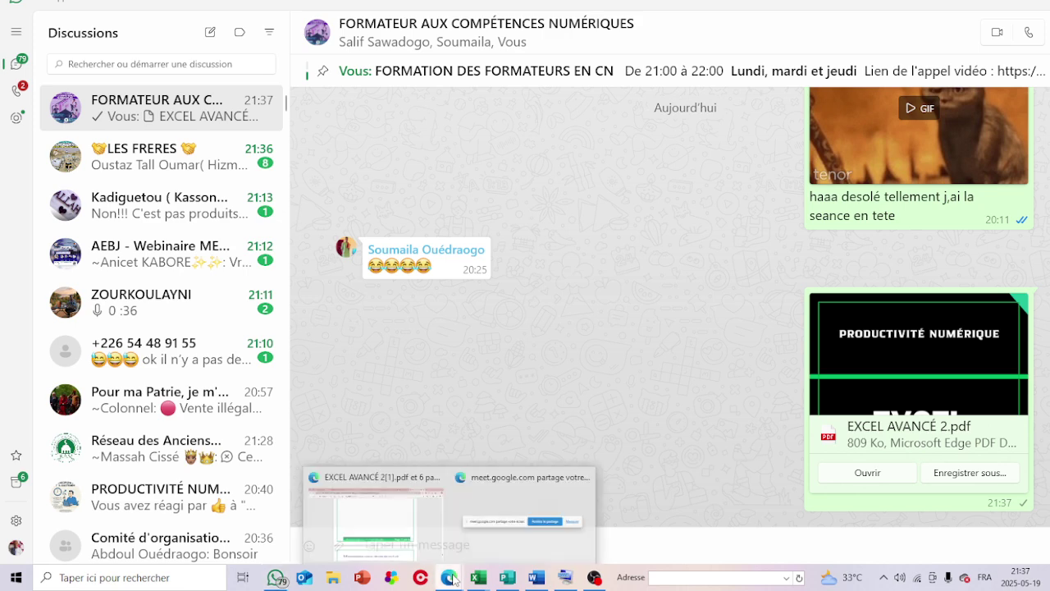
pyautogui.click(410, 525)
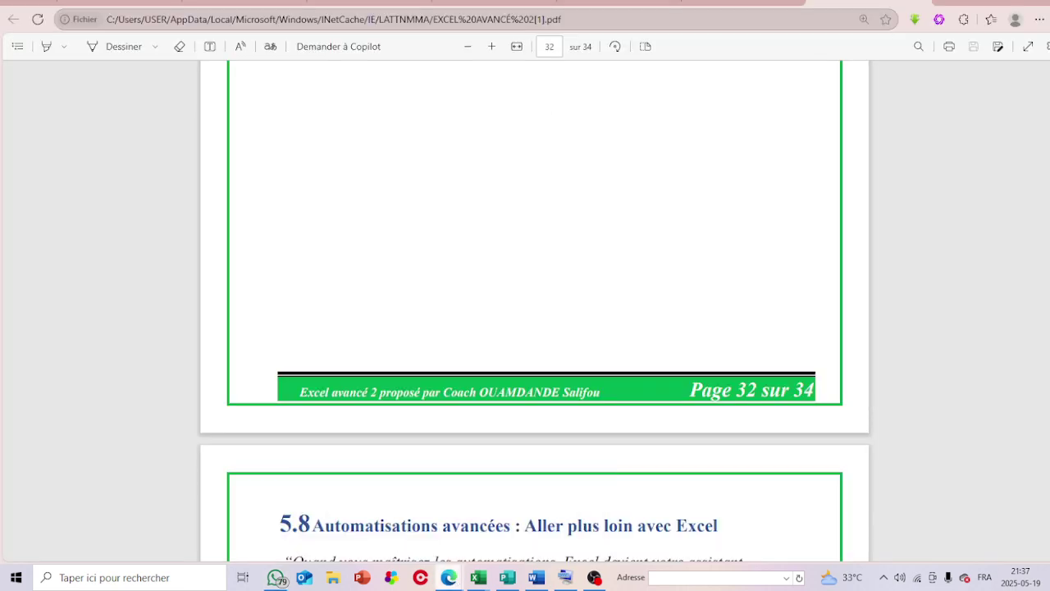
pyautogui.click(722, 3)
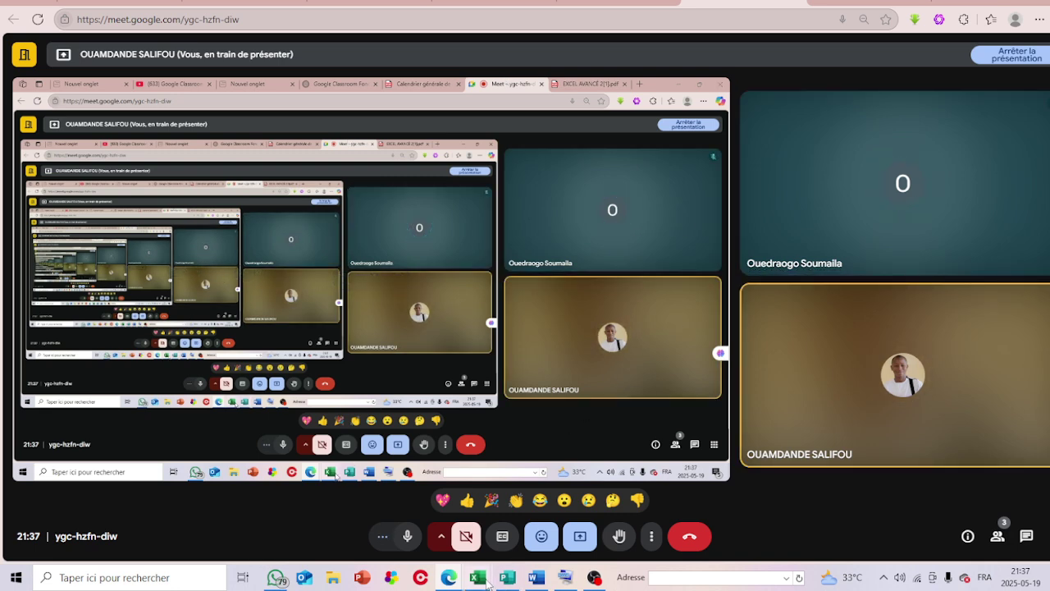
pyautogui.moveTo(478, 577)
pyautogui.click(543, 534)
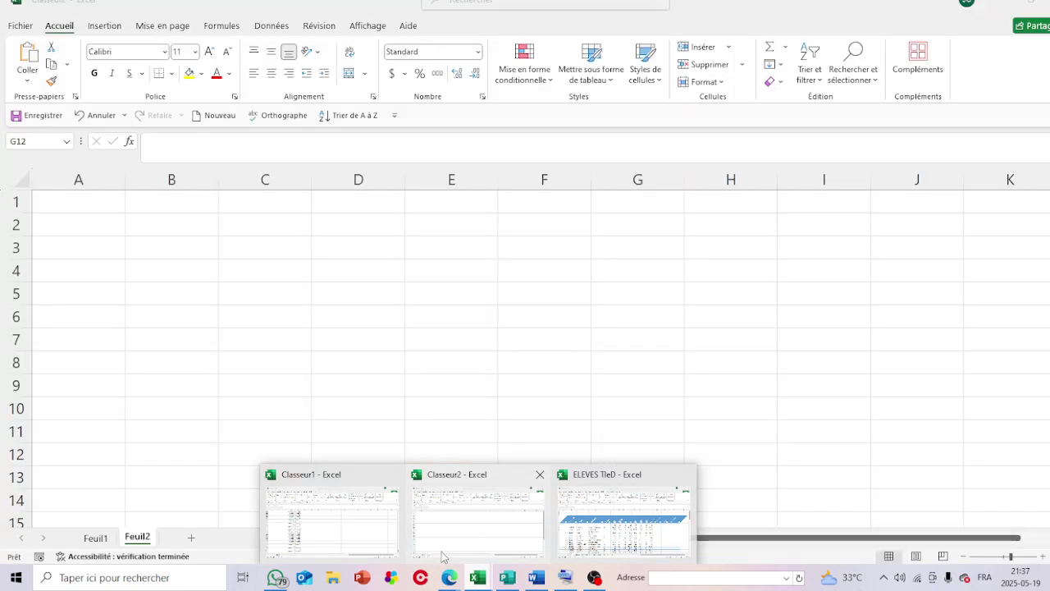
pyautogui.click(250, 301)
pyautogui.click(105, 220)
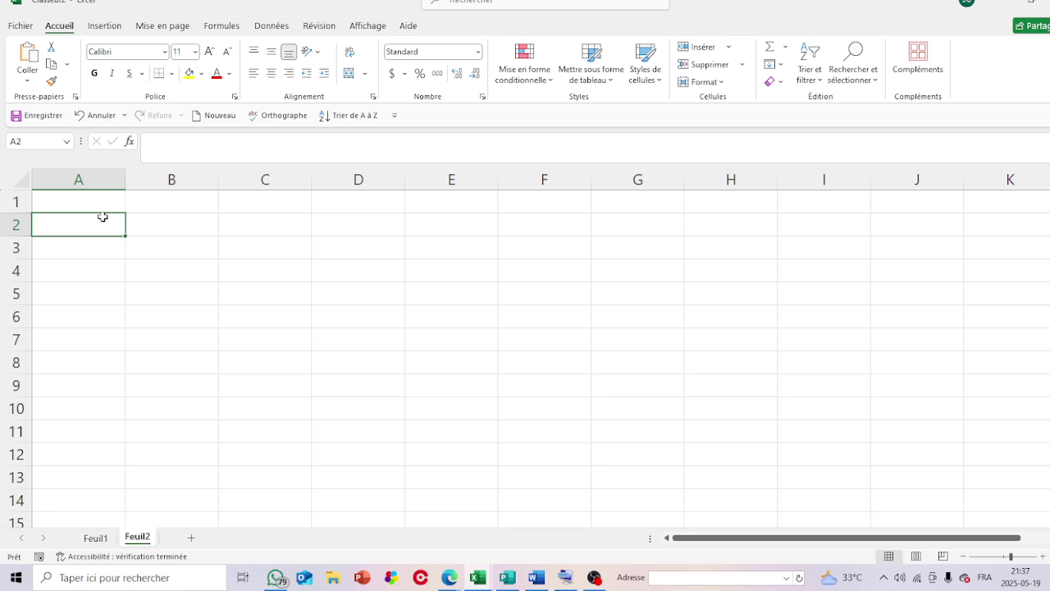
pyautogui.click(100, 202)
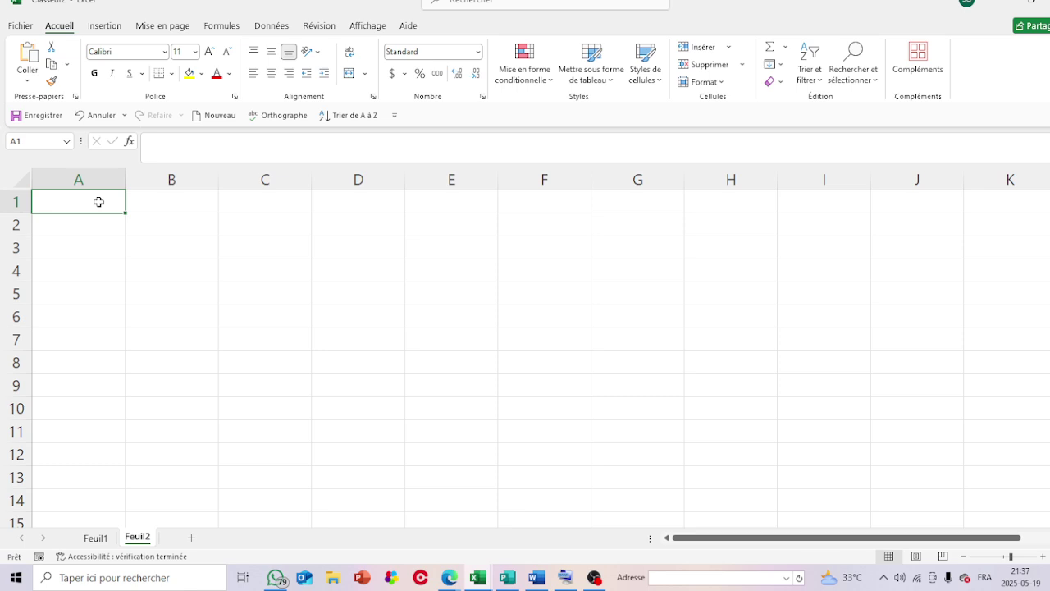
pyautogui.click(93, 243)
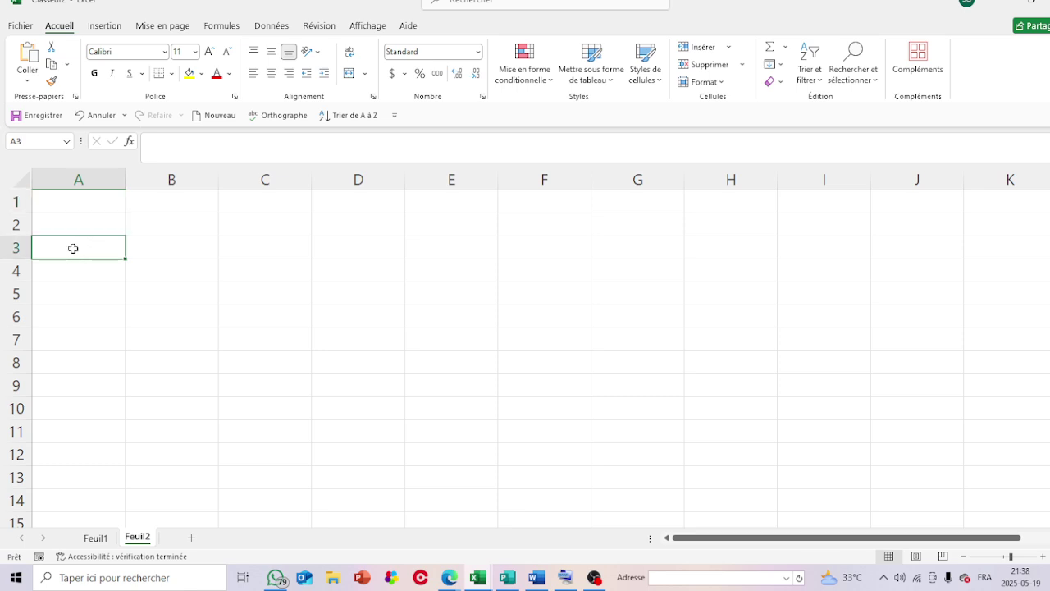
pyautogui.moveTo(73, 248); pyautogui.dragTo(654, 379)
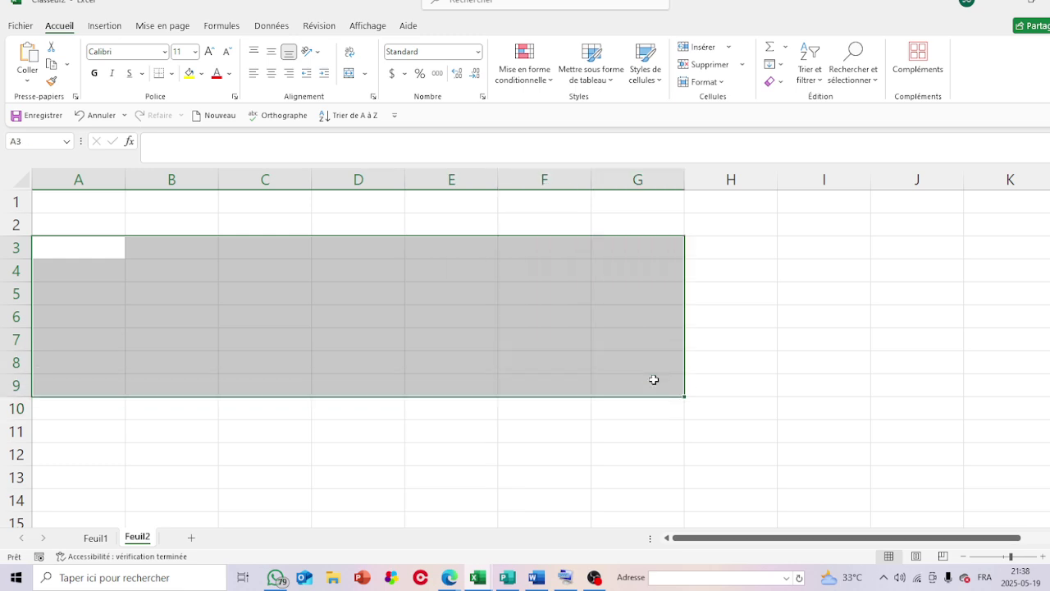
pyautogui.click(394, 265)
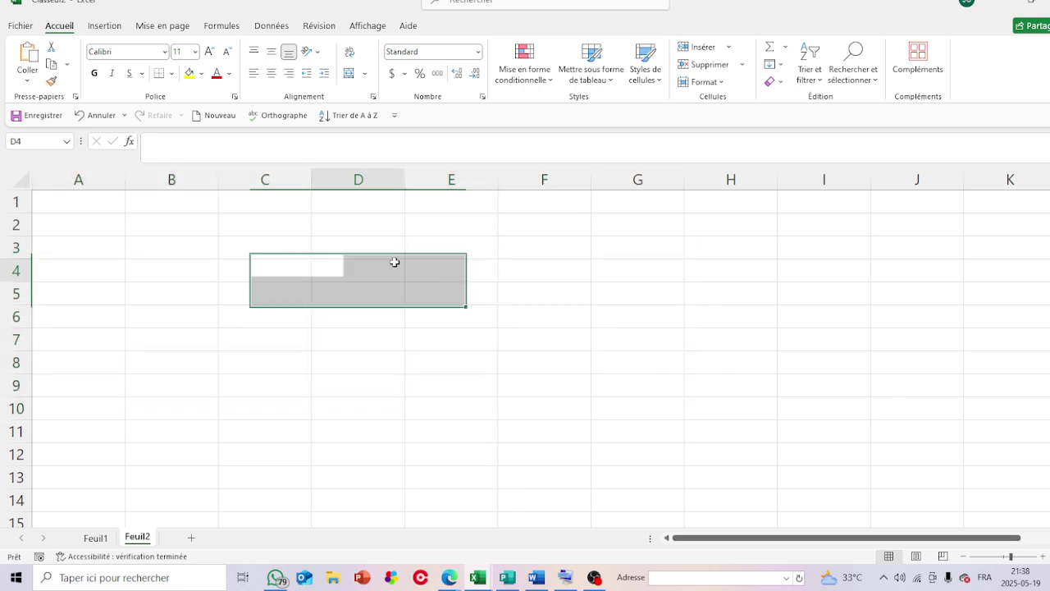
pyautogui.click(156, 229)
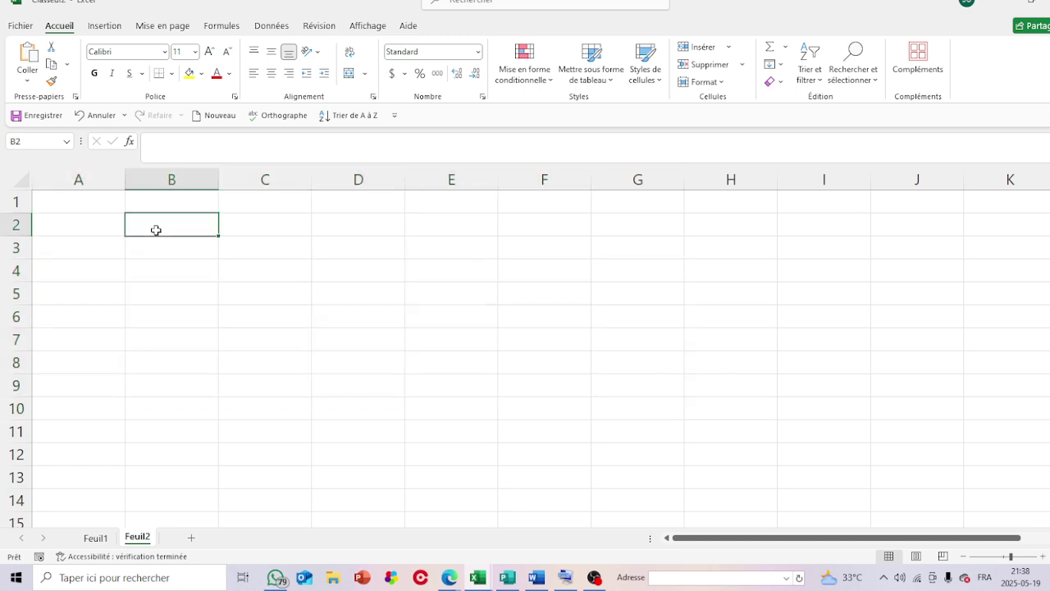
# Show Feuil1 of Classeur2, and copy the grades in F7:M17 from the 1er Trimestre sheet of the ELEVES TleD workbook
pyautogui.click(95, 537)
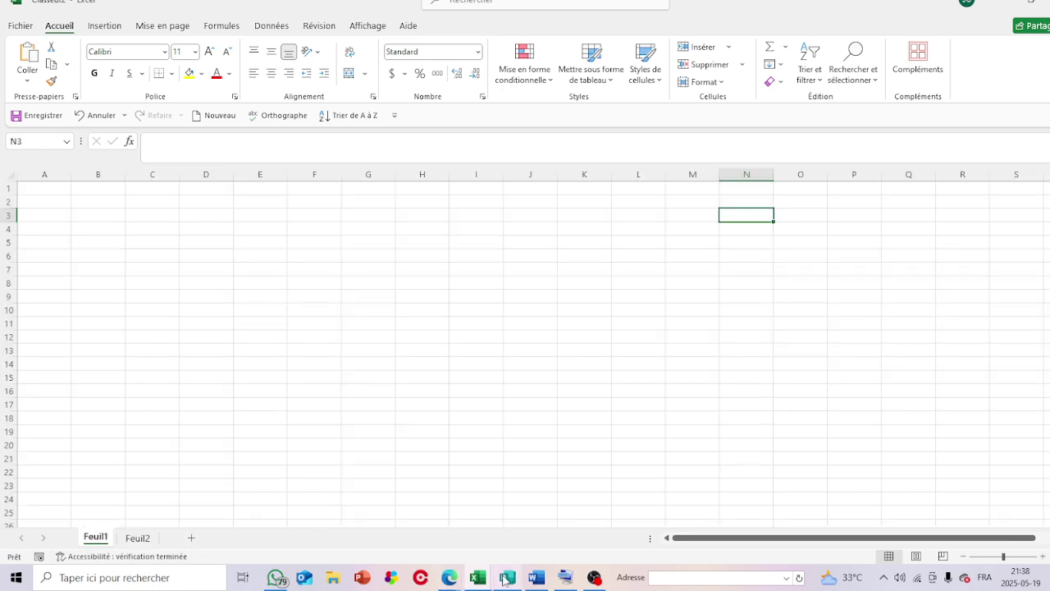
pyautogui.moveTo(479, 580)
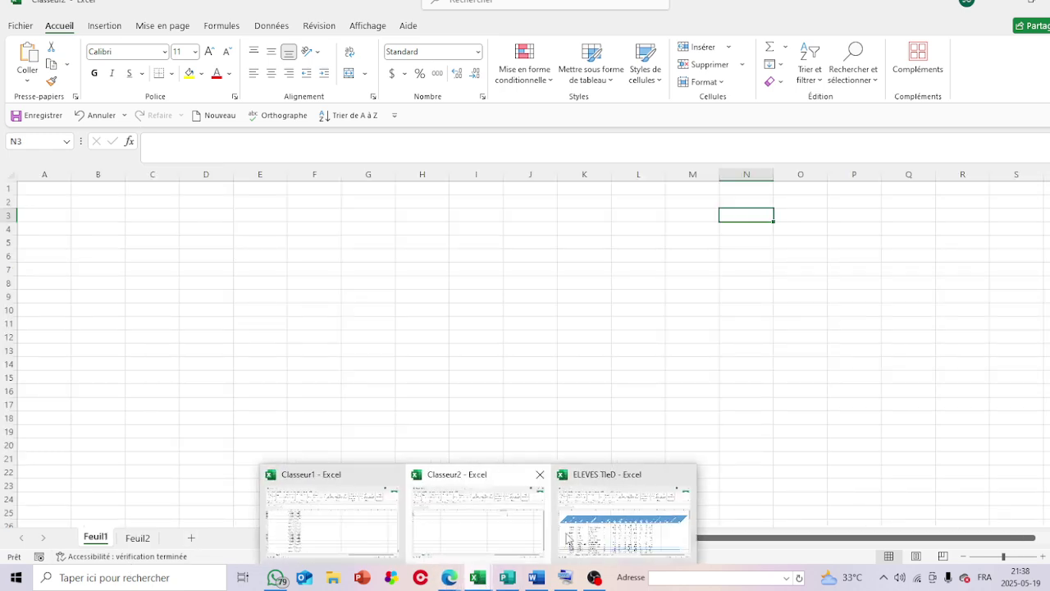
pyautogui.click(587, 526)
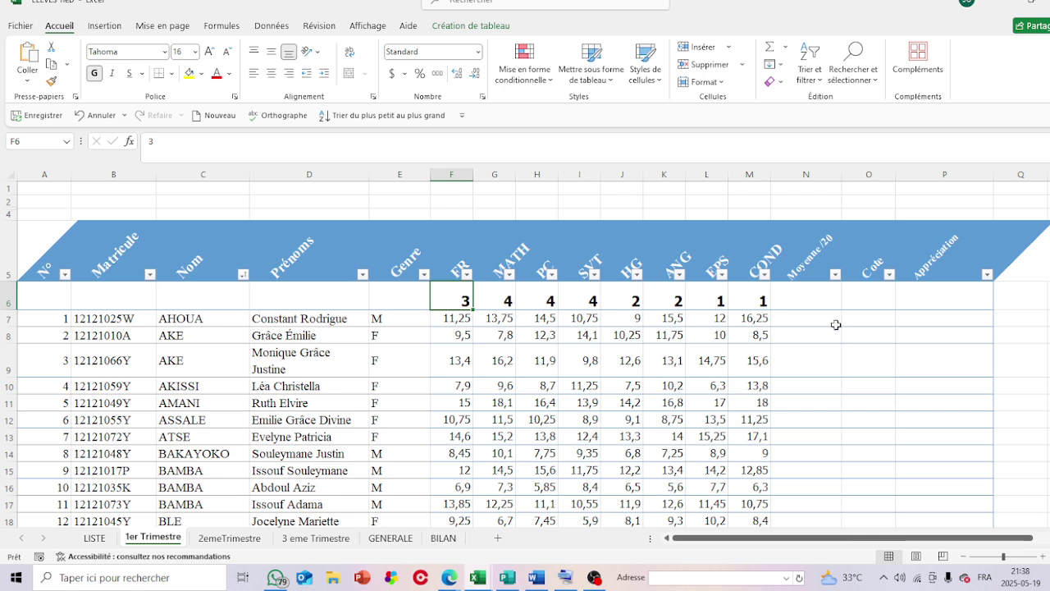
pyautogui.click(797, 325)
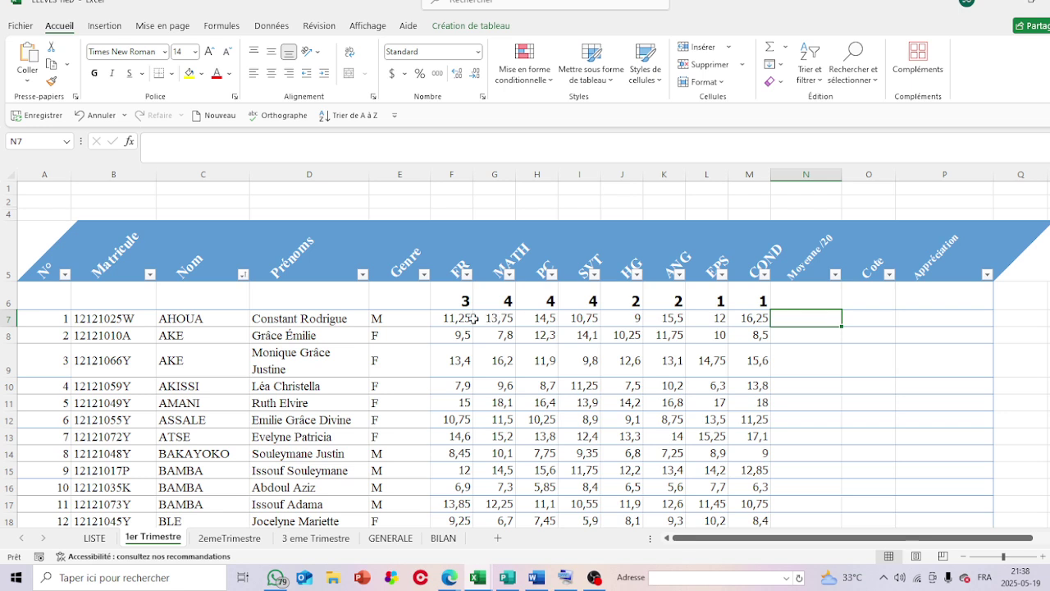
pyautogui.moveTo(457, 319); pyautogui.dragTo(739, 510)
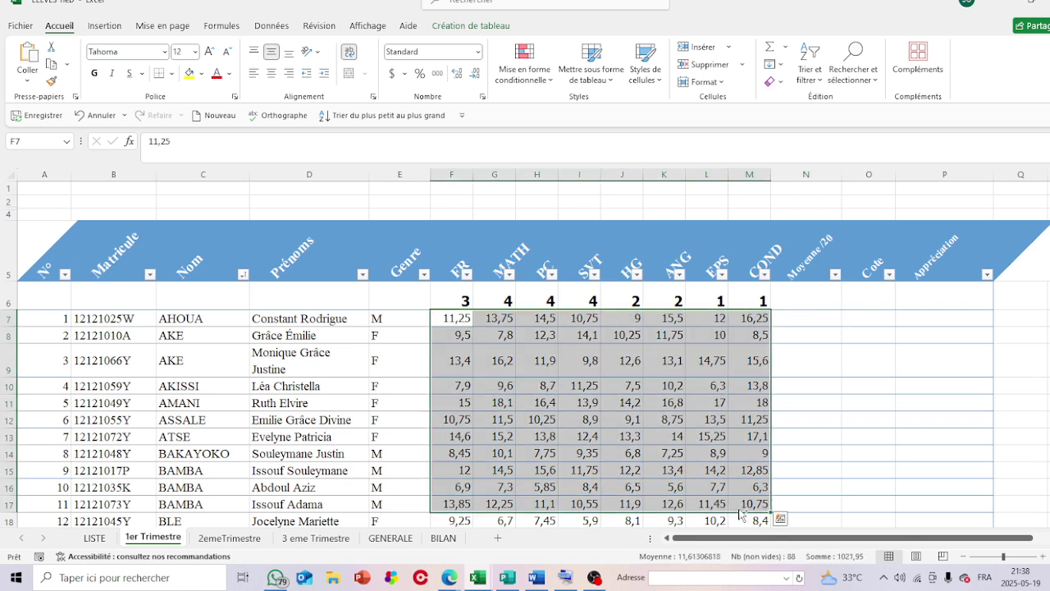
pyautogui.hotkey('ctrl', 'c')
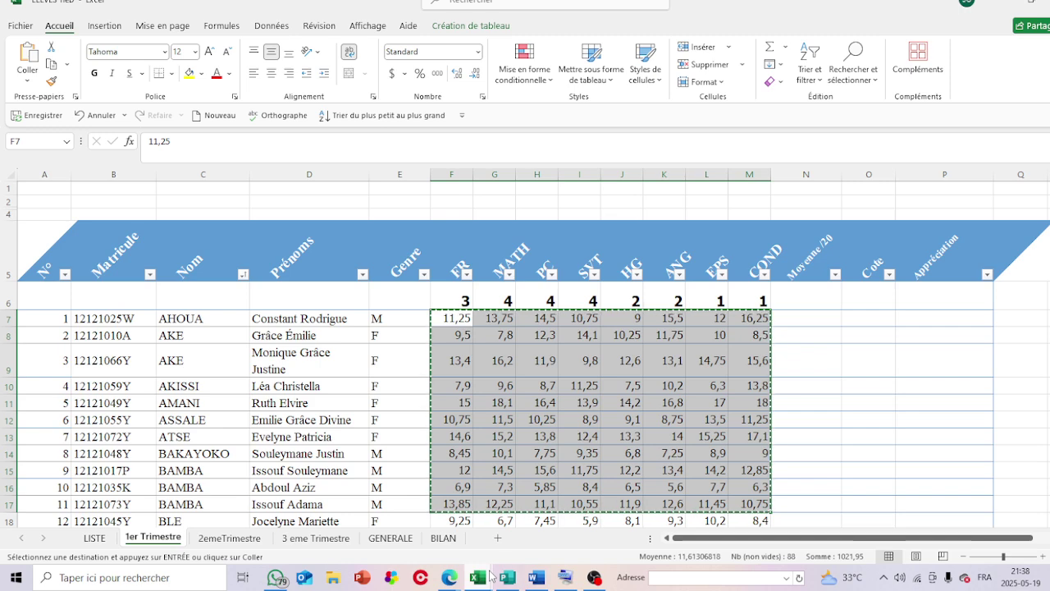
# Paste the copied grades into Feuil1 of the Classeur2 workbook, starting at cell B5
pyautogui.moveTo(490, 576)
pyautogui.click(491, 538)
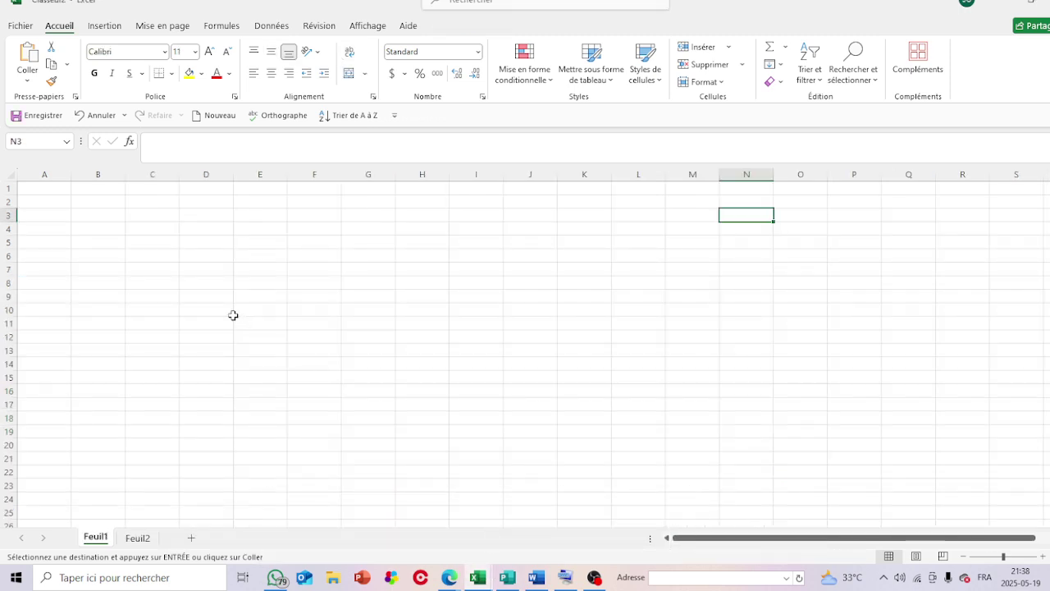
pyautogui.click(121, 241)
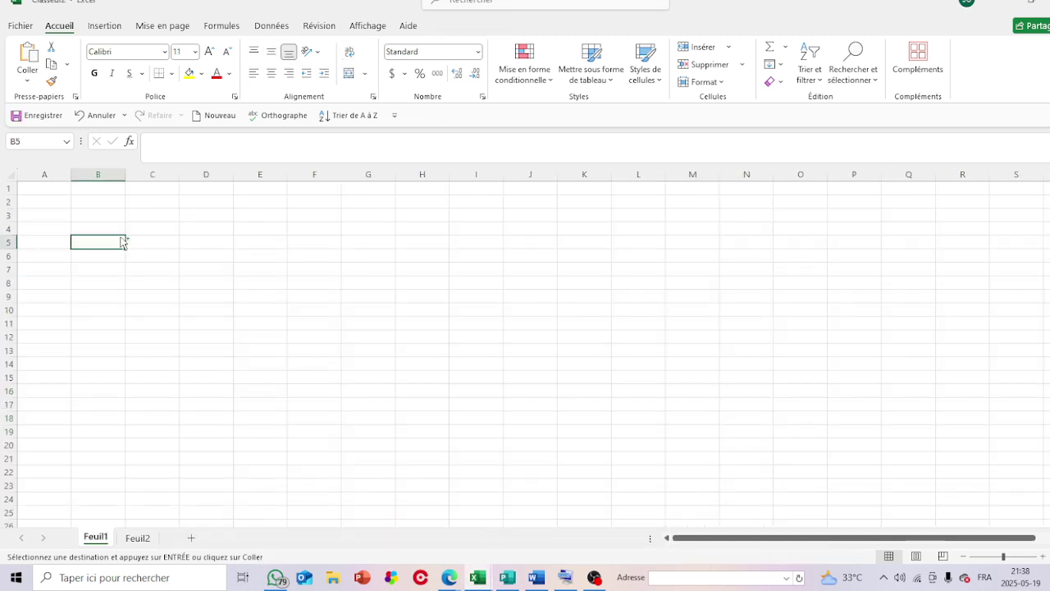
pyautogui.hotkey('ctrl', 'v')
pyautogui.click(533, 364)
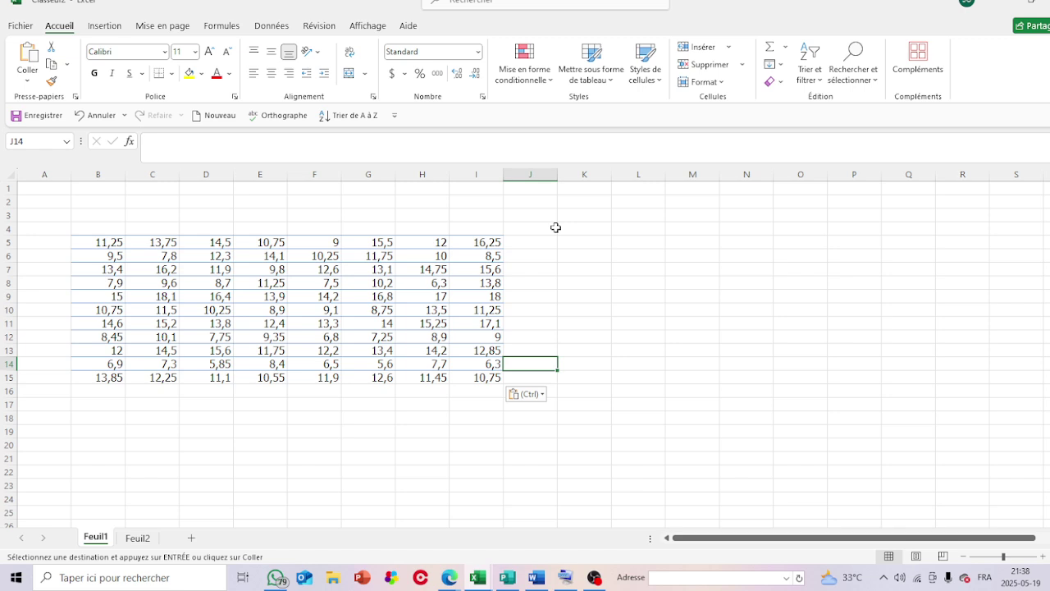
# Enter the header "Note" in cell B4 above the first column of grades
pyautogui.click(106, 224)
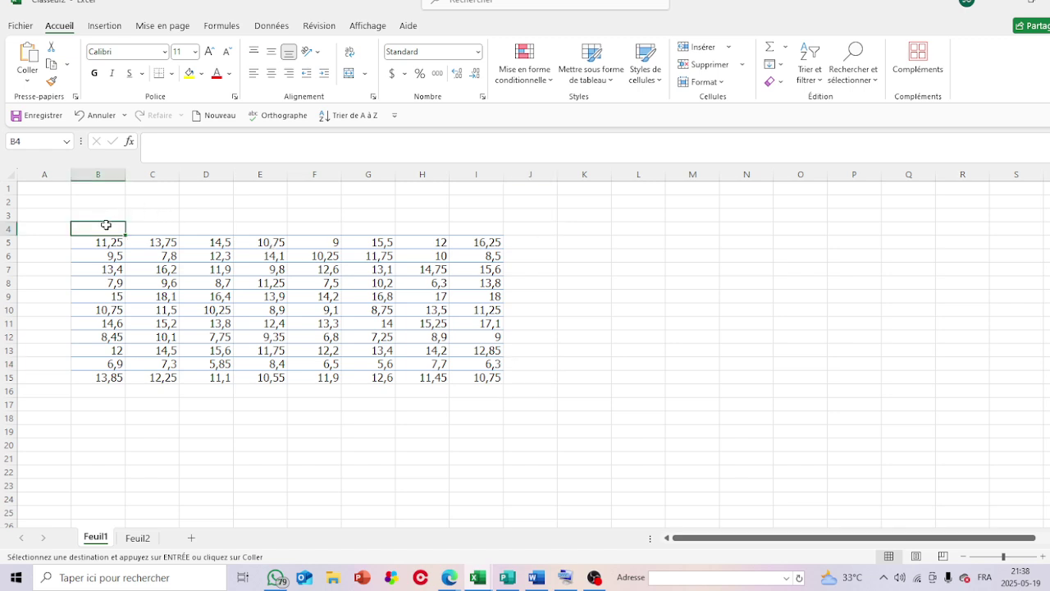
pyautogui.doubleClick(105, 225)
pyautogui.write('N')
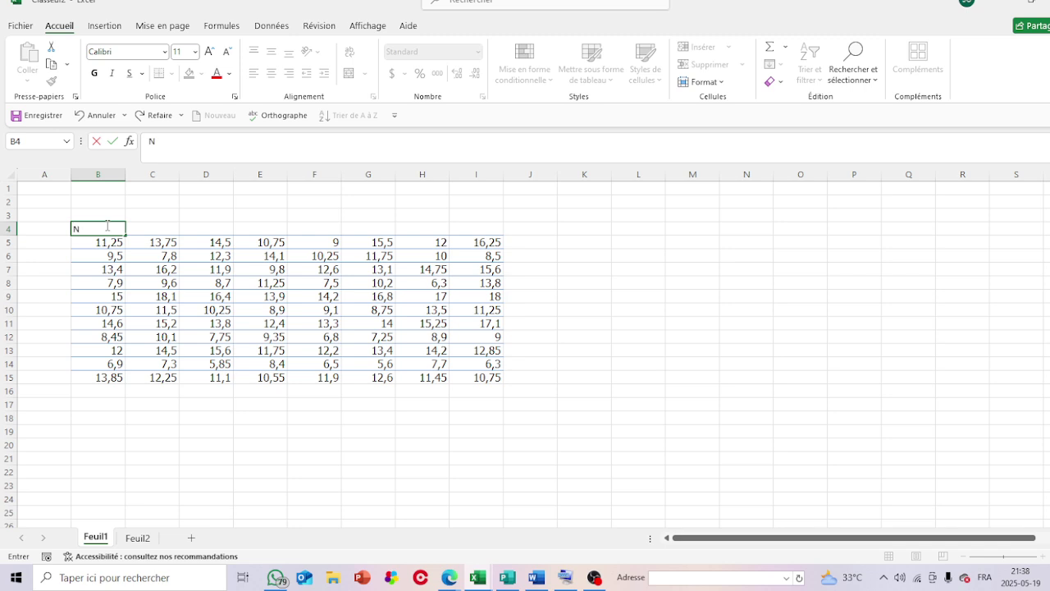
pyautogui.write('ote')
pyautogui.click(245, 440)
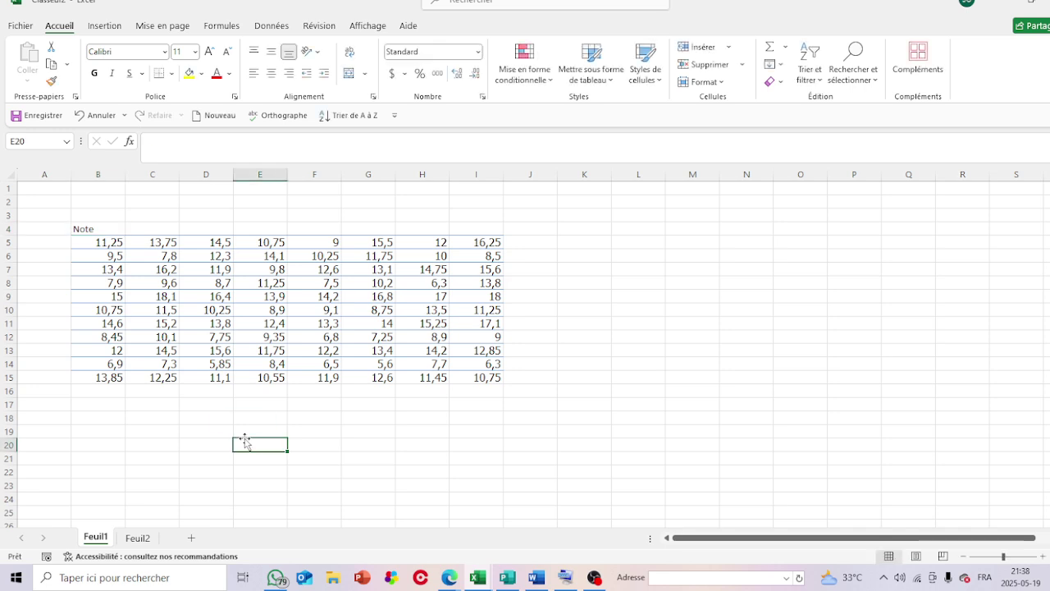
# Change the header in cell B4 to "Note1"
pyautogui.click(105, 238)
pyautogui.click(104, 230)
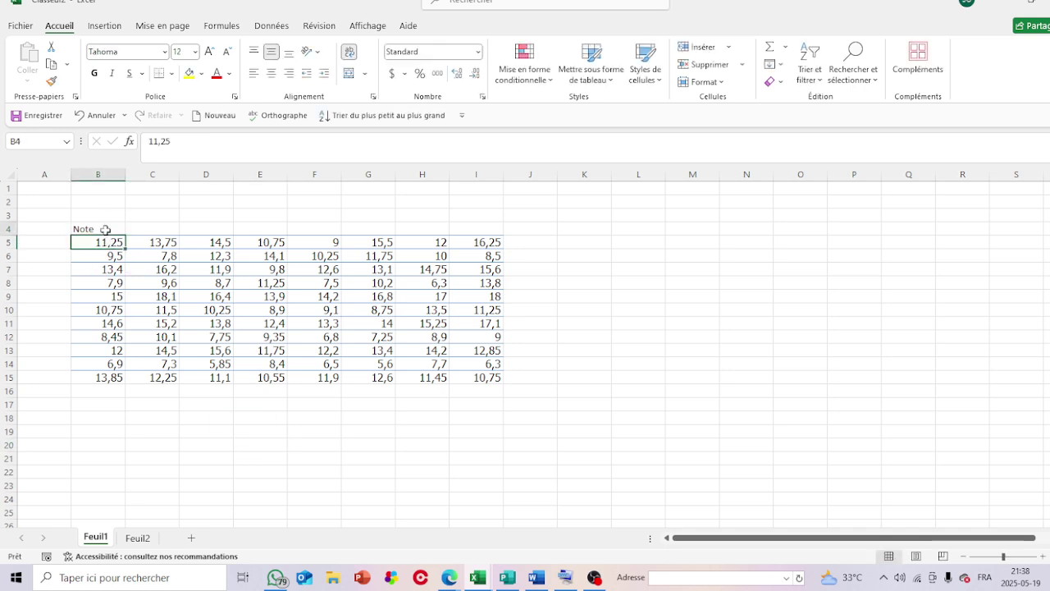
pyautogui.click(174, 143)
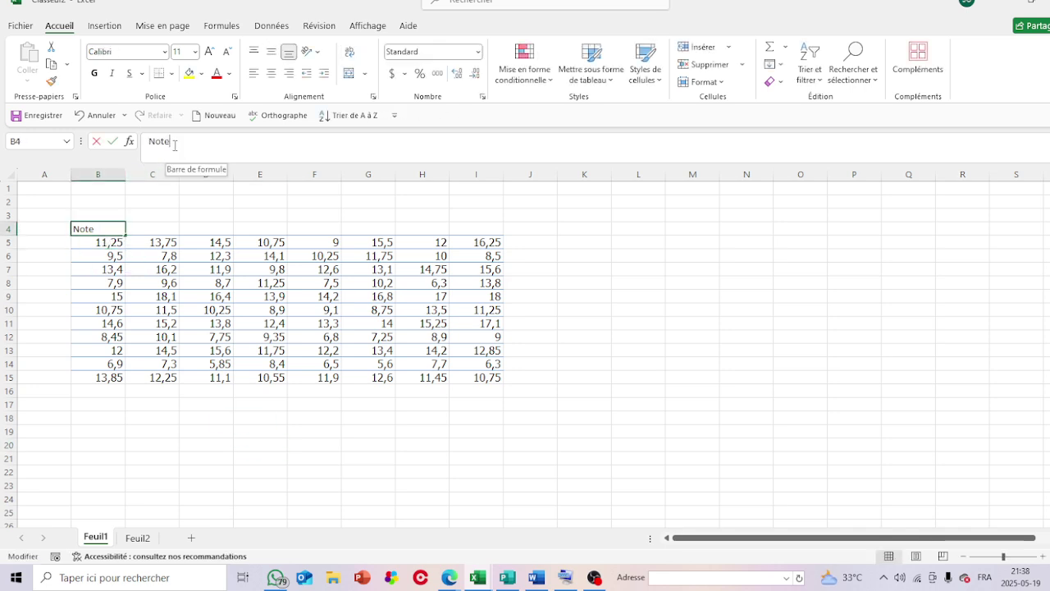
pyautogui.write('1')
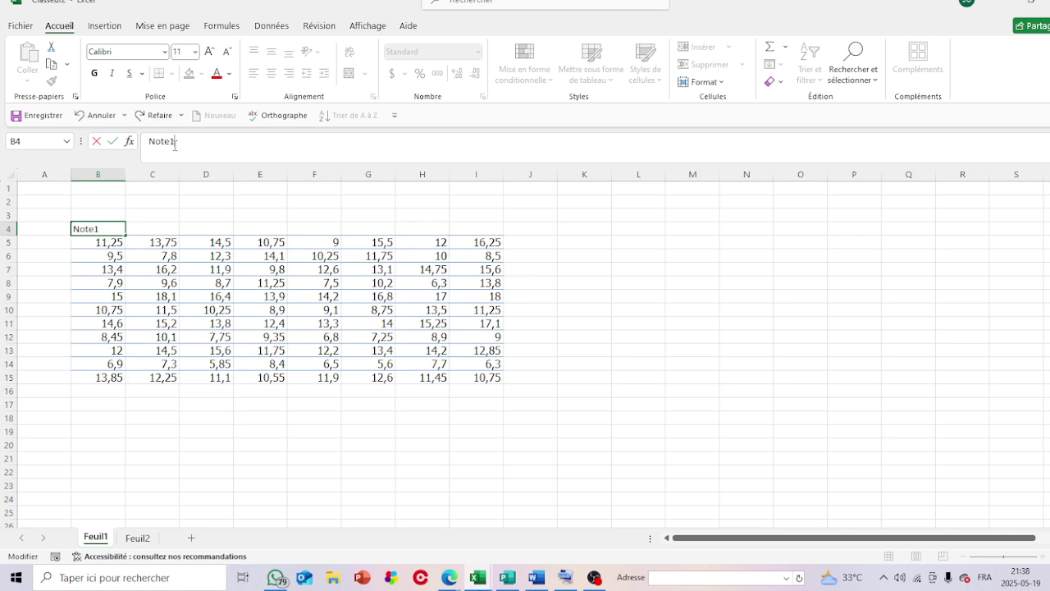
pyautogui.click(280, 442)
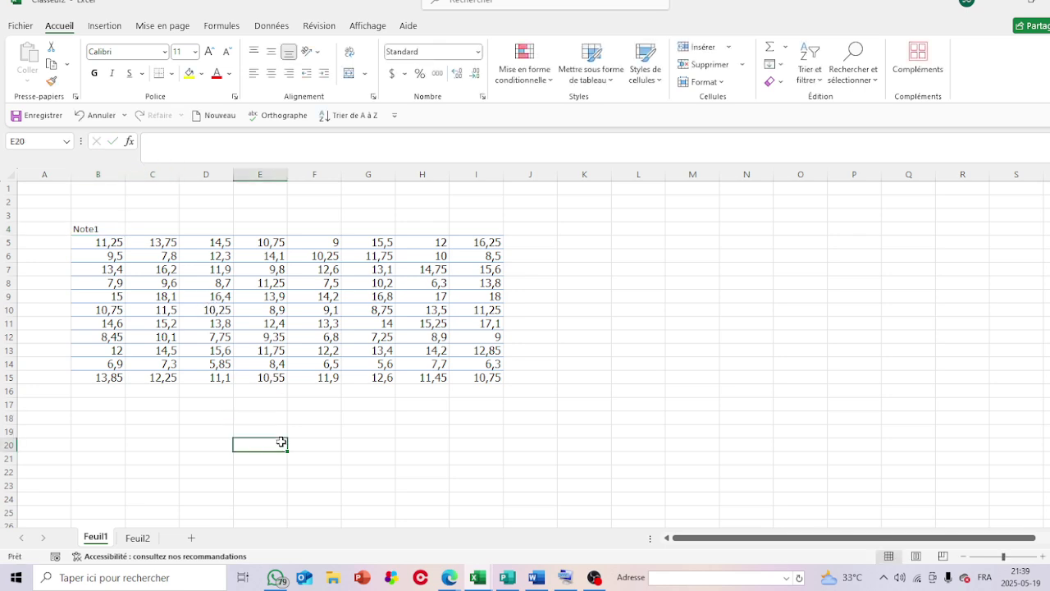
# Fill the header series from Note1 in B4 across to Note8 in I4
pyautogui.click(107, 233)
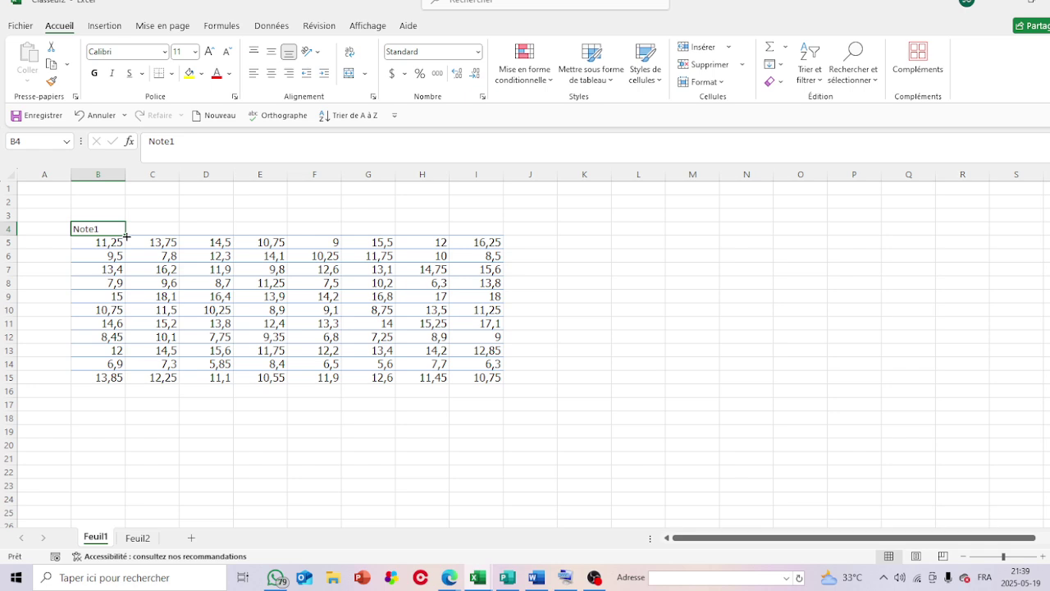
pyautogui.moveTo(126, 235); pyautogui.dragTo(487, 243)
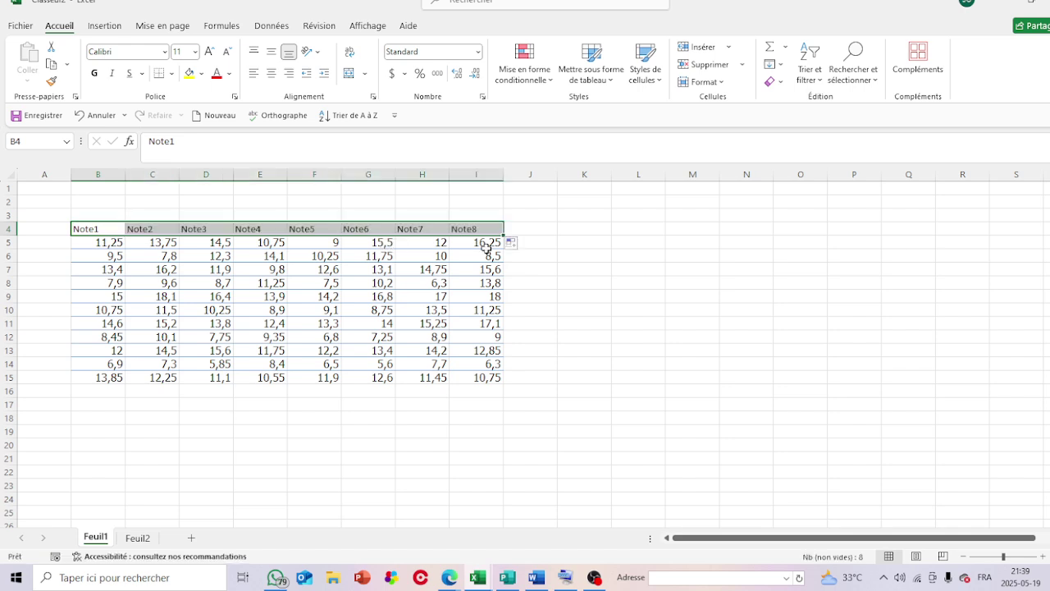
pyautogui.click(636, 348)
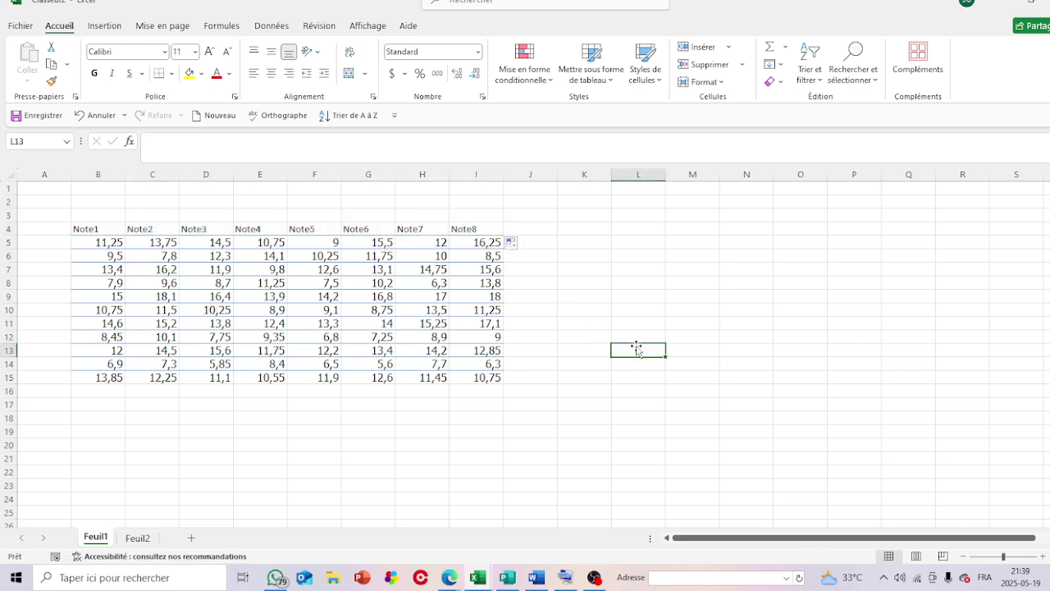
# Enter the header "somme" in cell J4, beside the Note8 column
pyautogui.click(538, 231)
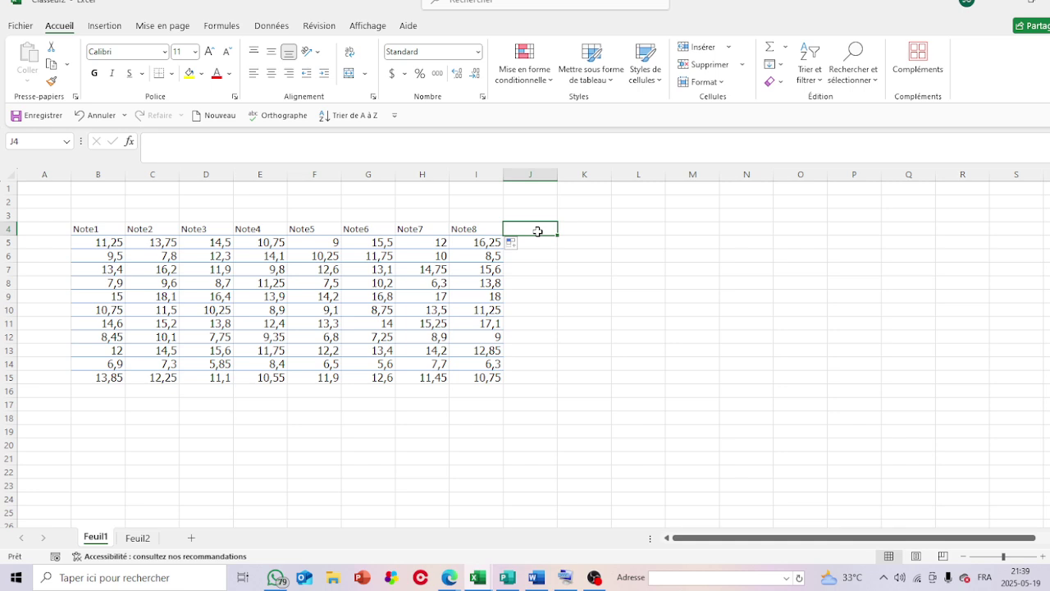
pyautogui.write('s')
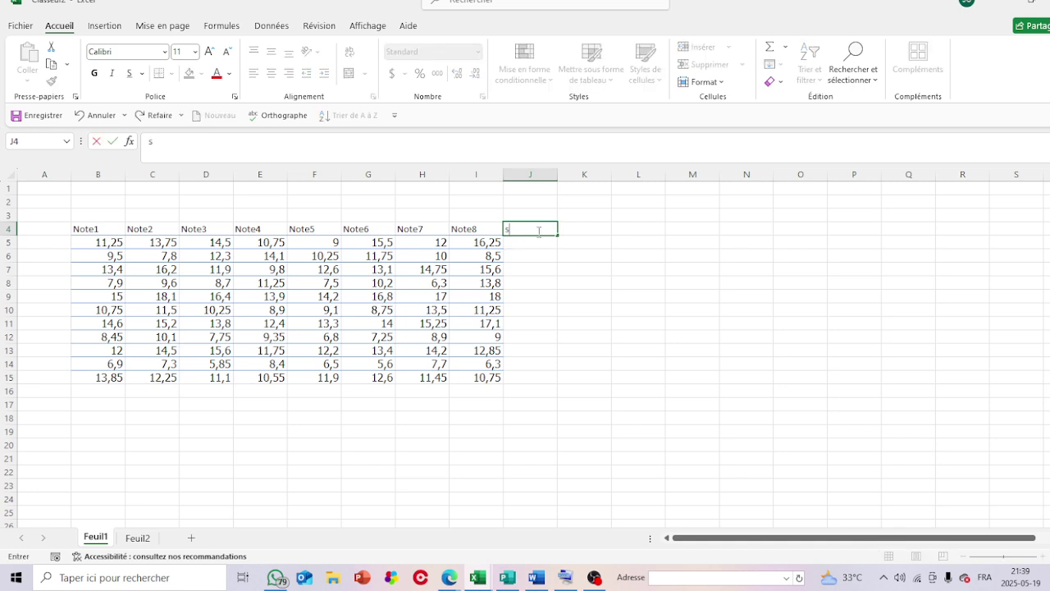
pyautogui.write('omme')
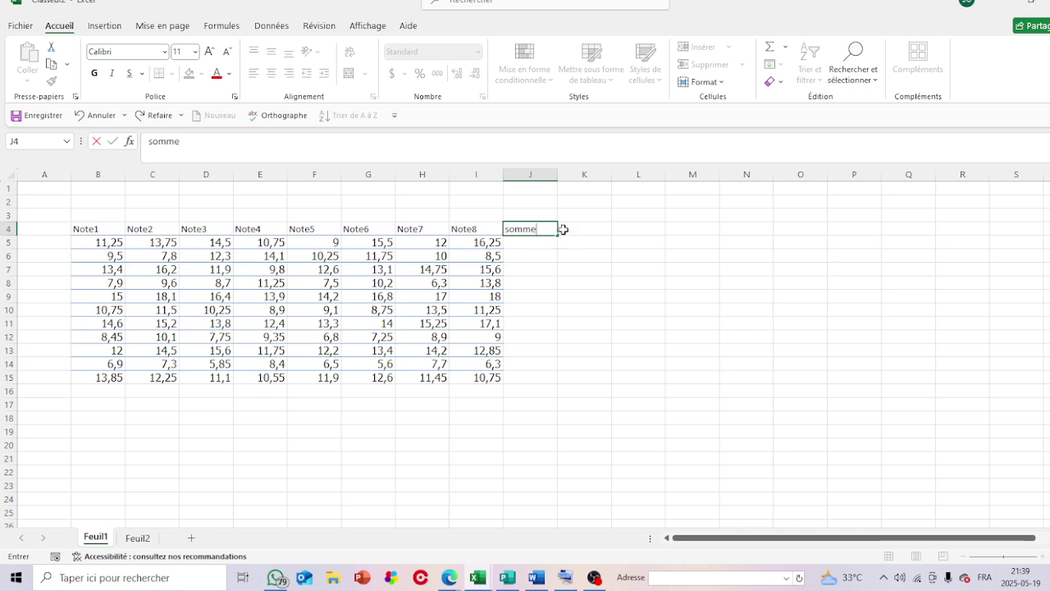
pyautogui.click(573, 231)
pyautogui.click(545, 230)
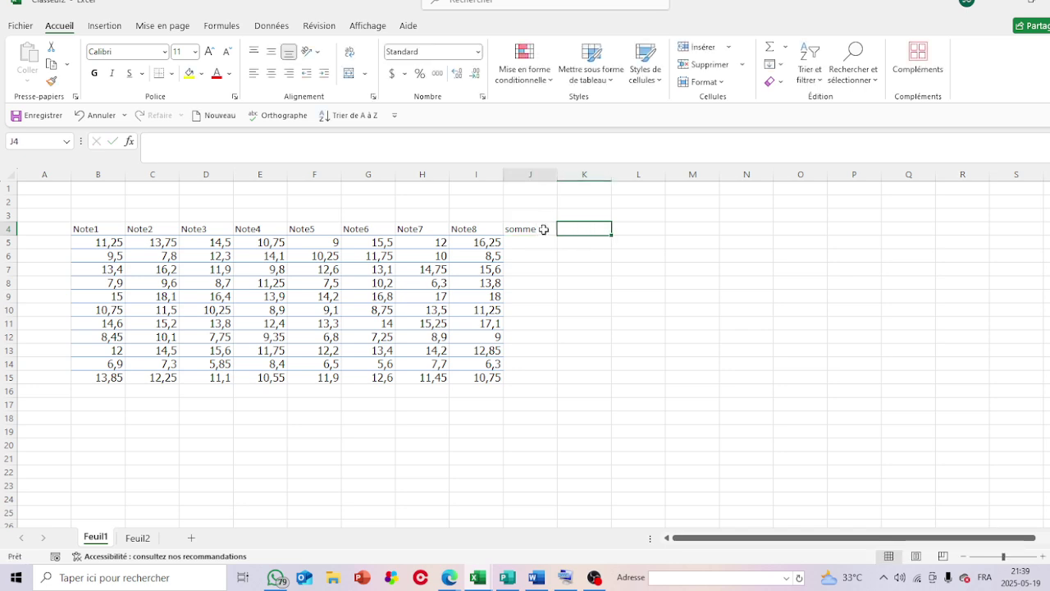
pyautogui.click(213, 144)
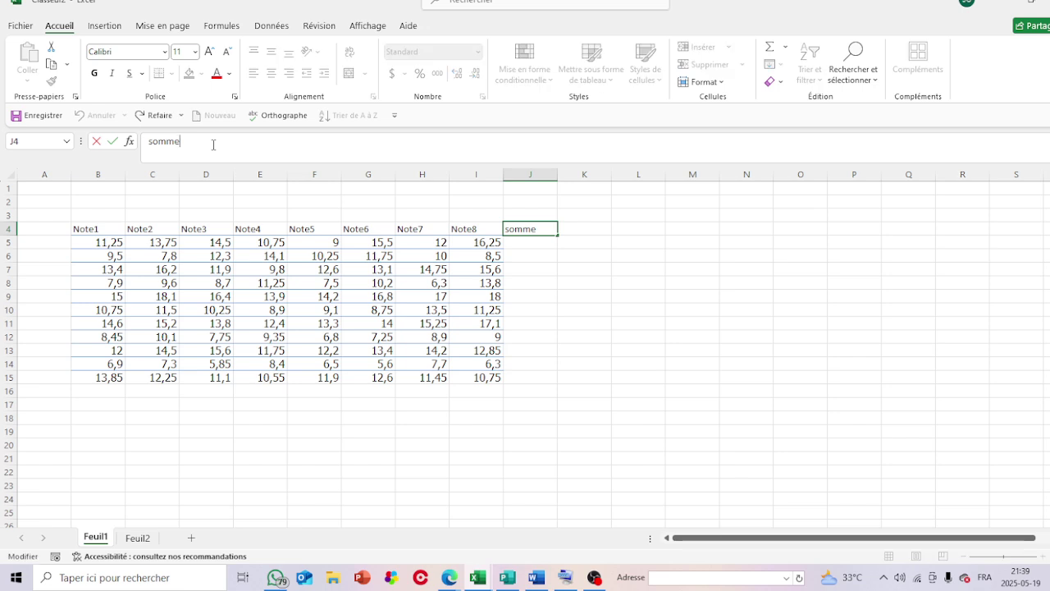
# Enter the header "sommeProd" in cell K4
pyautogui.click(582, 235)
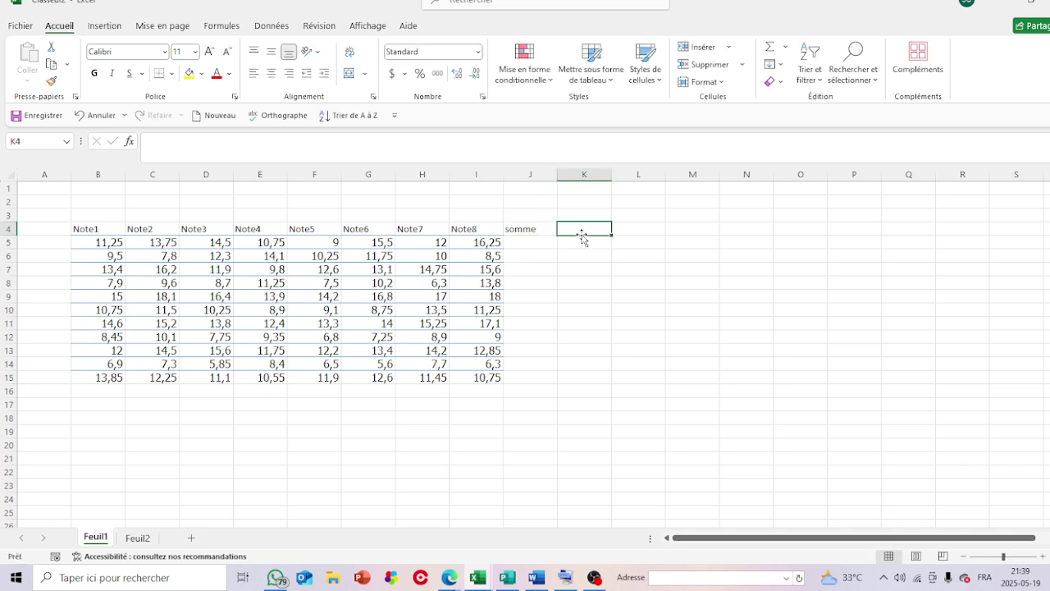
pyautogui.write('somme')
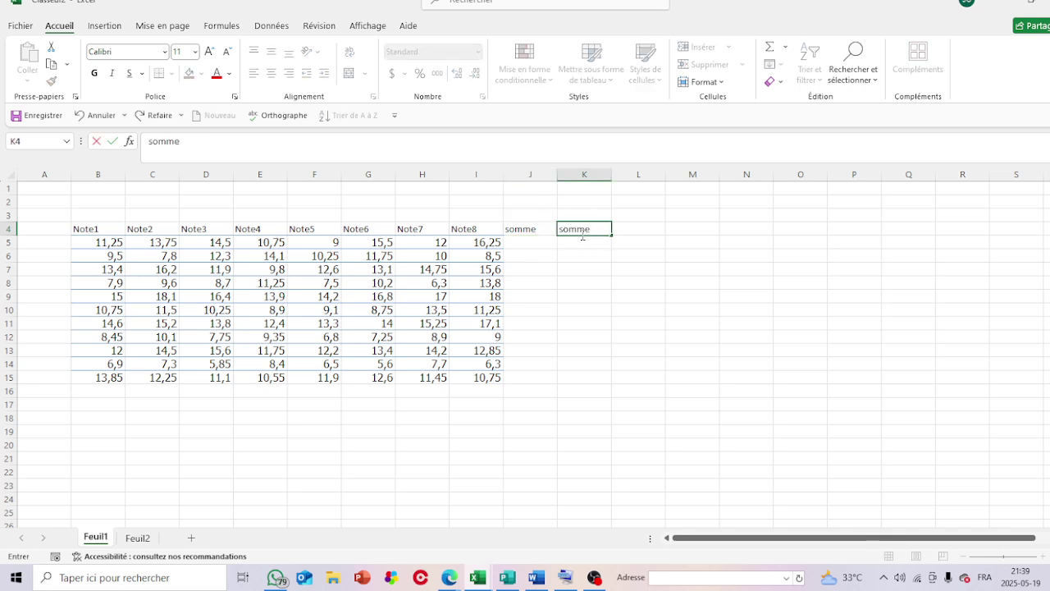
pyautogui.write('Prod')
pyautogui.press('F2')
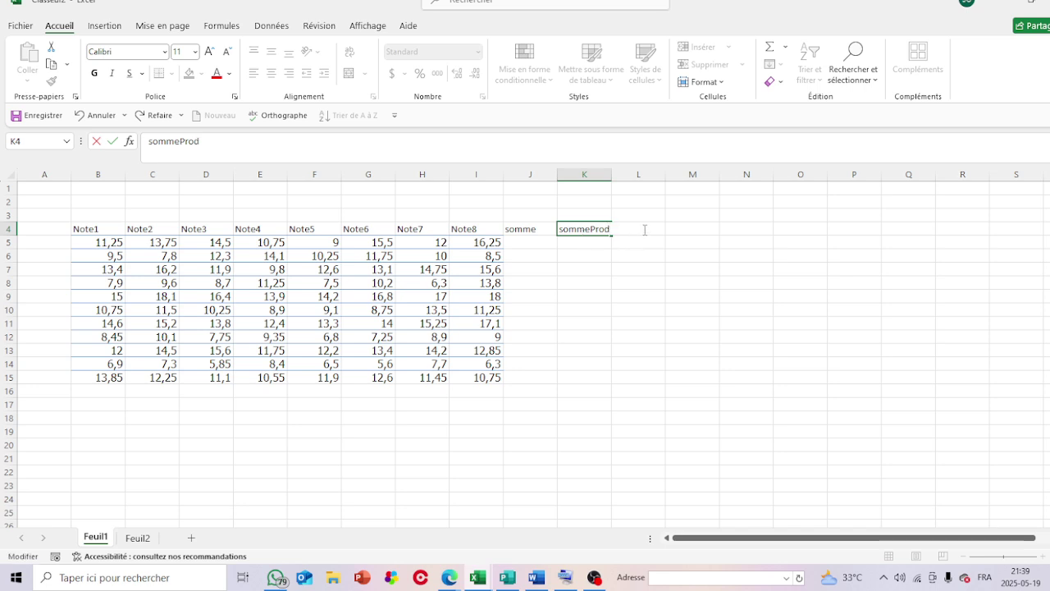
pyautogui.click(642, 261)
# Enter the headers "moyenne" in cell L4 and "appreciation" in cell M4
pyautogui.click(635, 229)
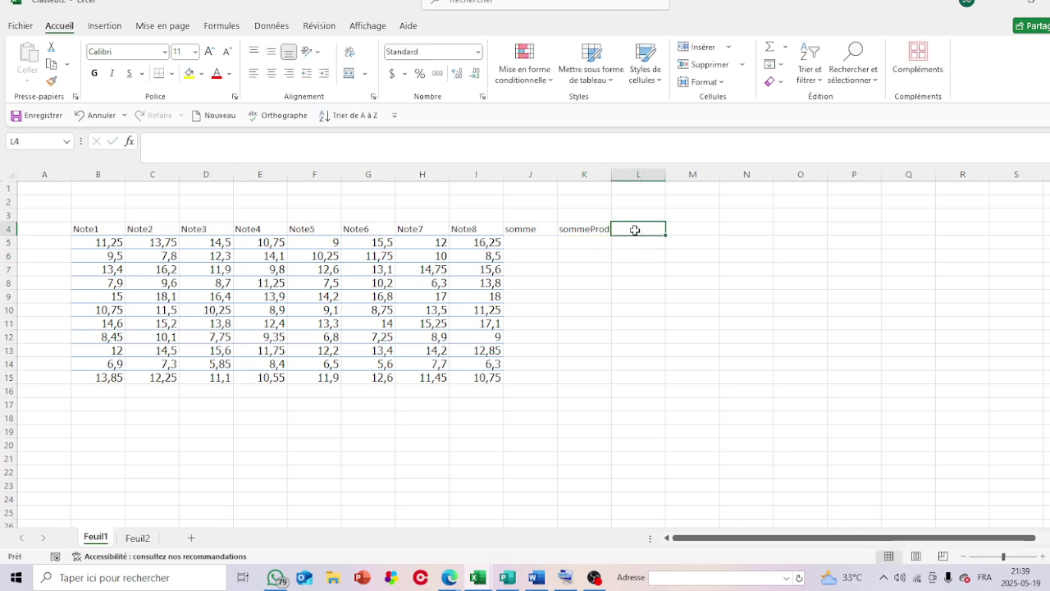
pyautogui.write('moy')
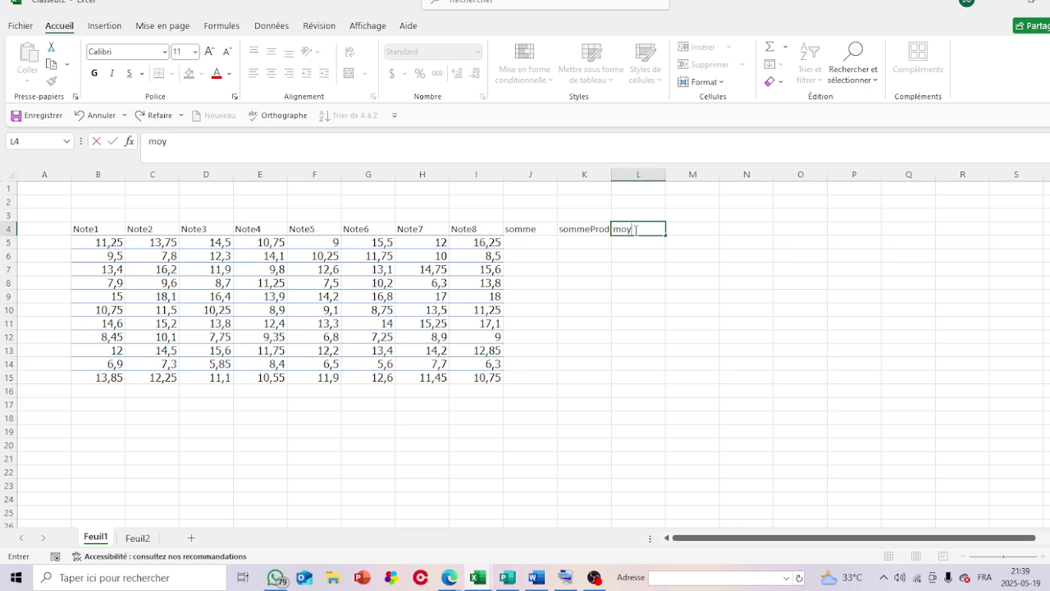
pyautogui.write('enne')
pyautogui.click(698, 229)
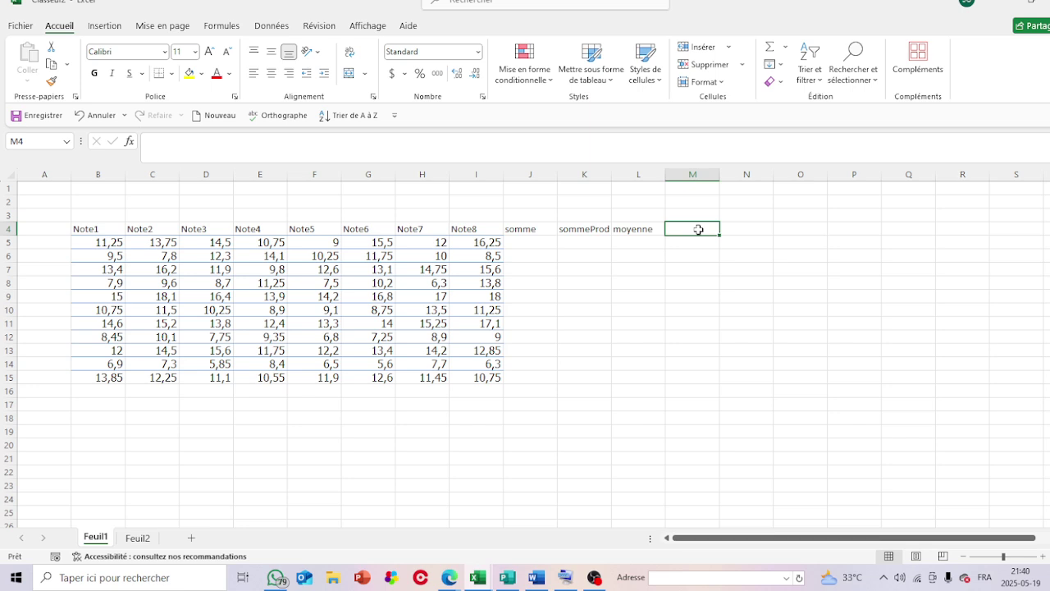
pyautogui.write('appreci')
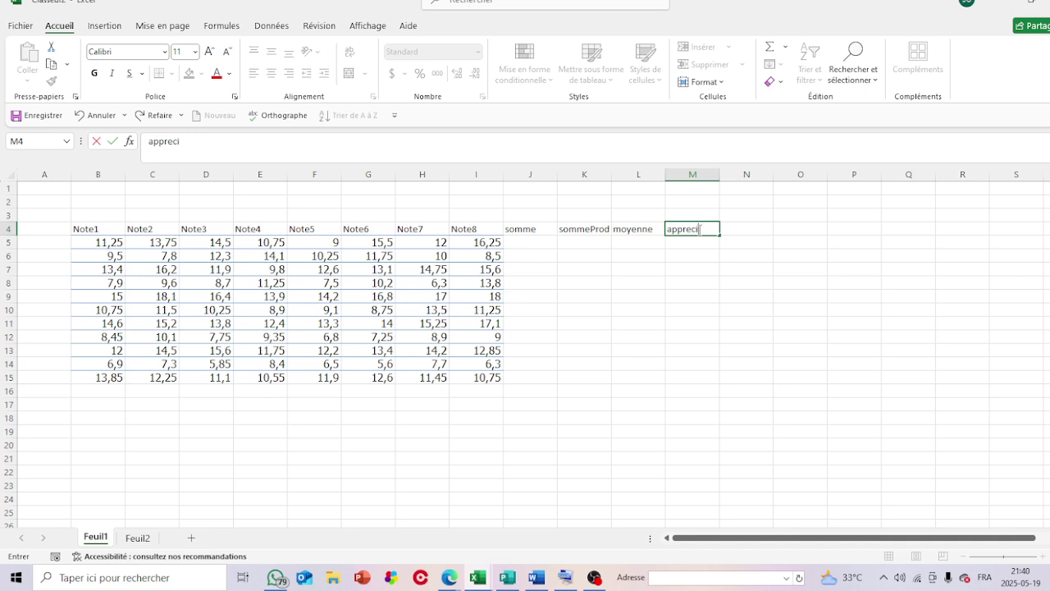
pyautogui.write('ation')
pyautogui.click(764, 301)
# Enter the header "decision" in cell N4 to complete the header row
pyautogui.click(739, 226)
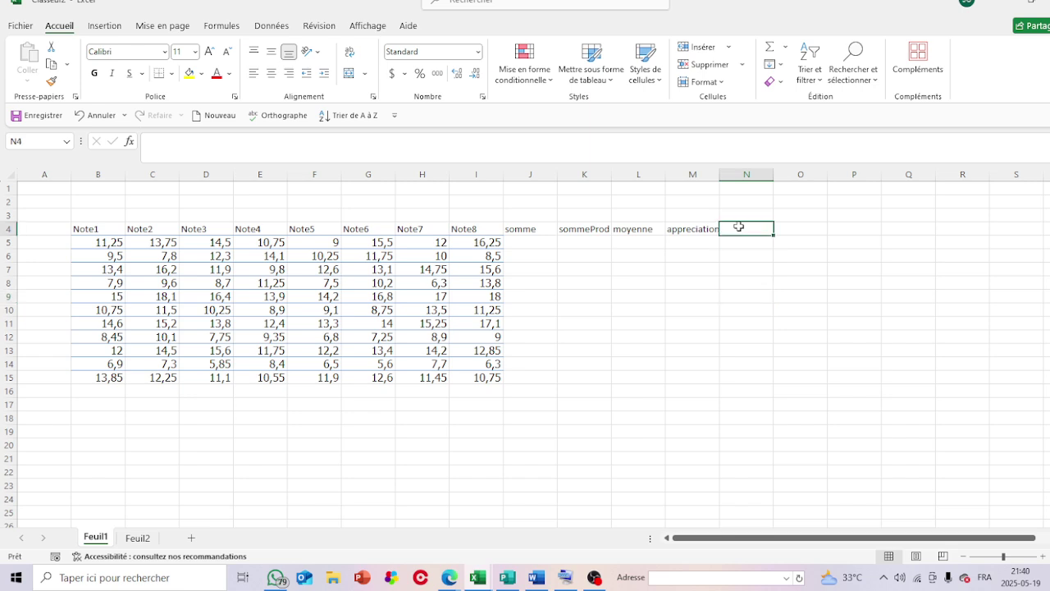
pyautogui.write('deci')
pyautogui.write('sio')
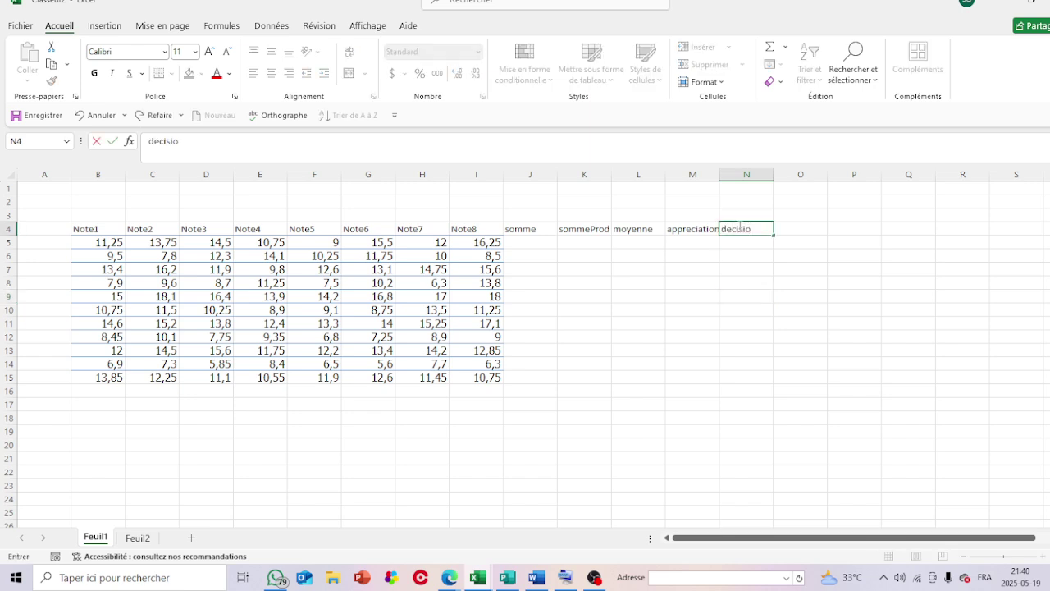
pyautogui.write('n')
pyautogui.click(672, 512)
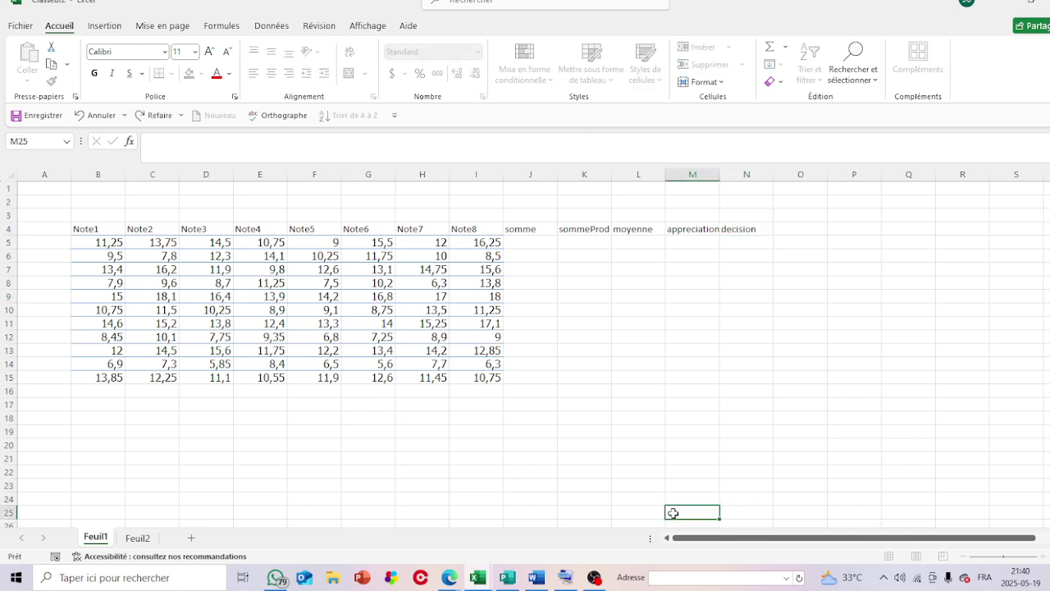
pyautogui.click(559, 380)
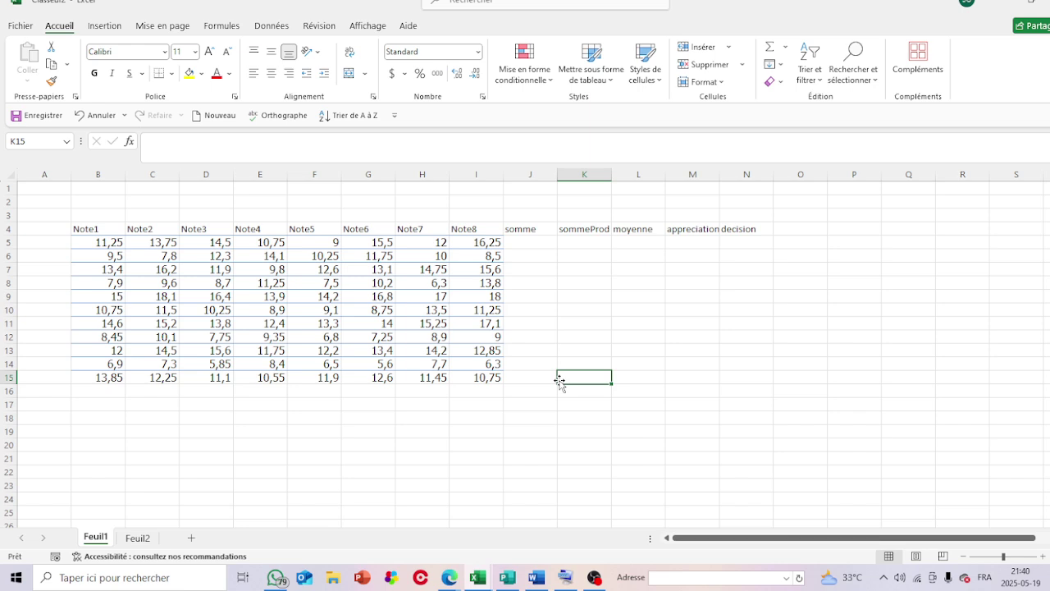
# Format the range B4:N15 as a table with headers, using the light grey bordered style
pyautogui.click(117, 233)
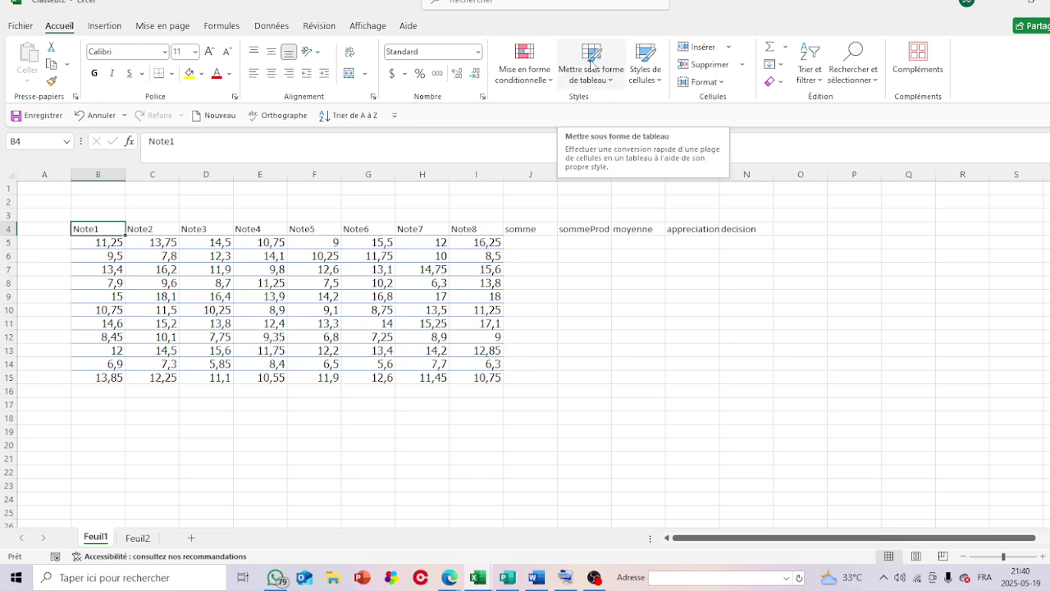
pyautogui.click(592, 65)
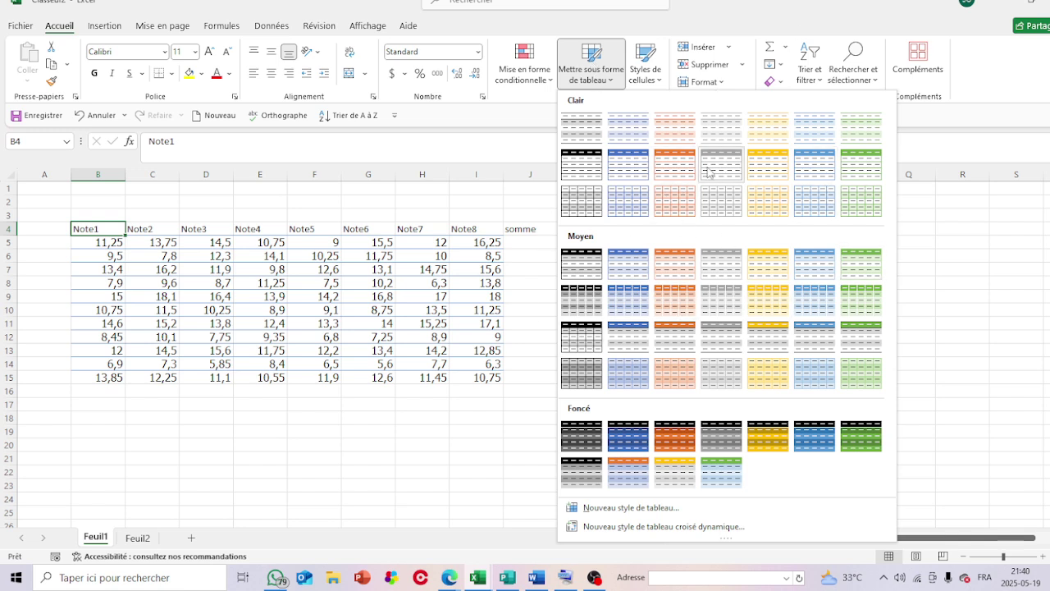
pyautogui.click(709, 214)
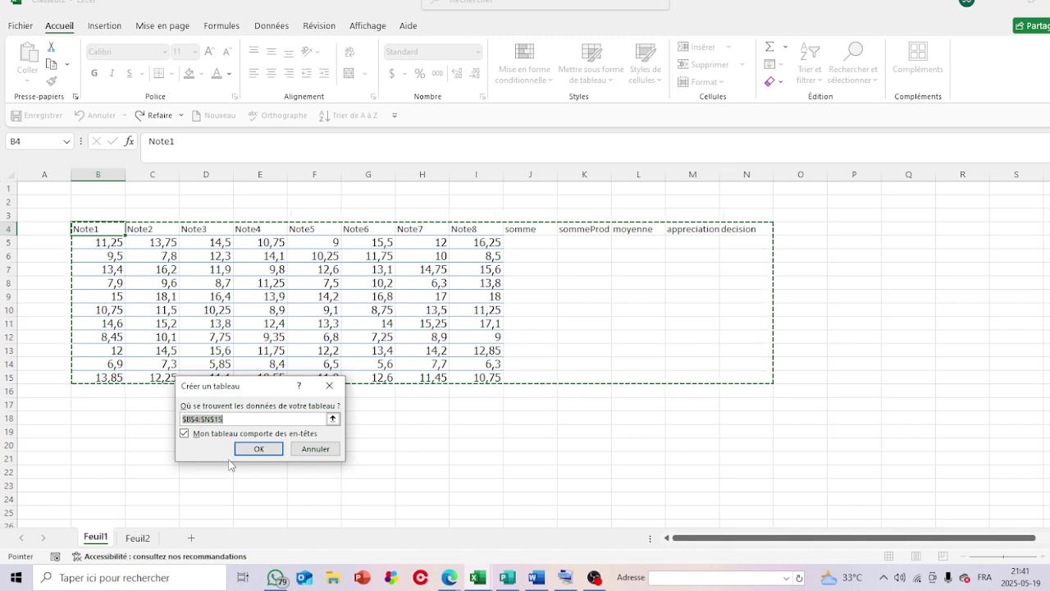
pyautogui.click(254, 449)
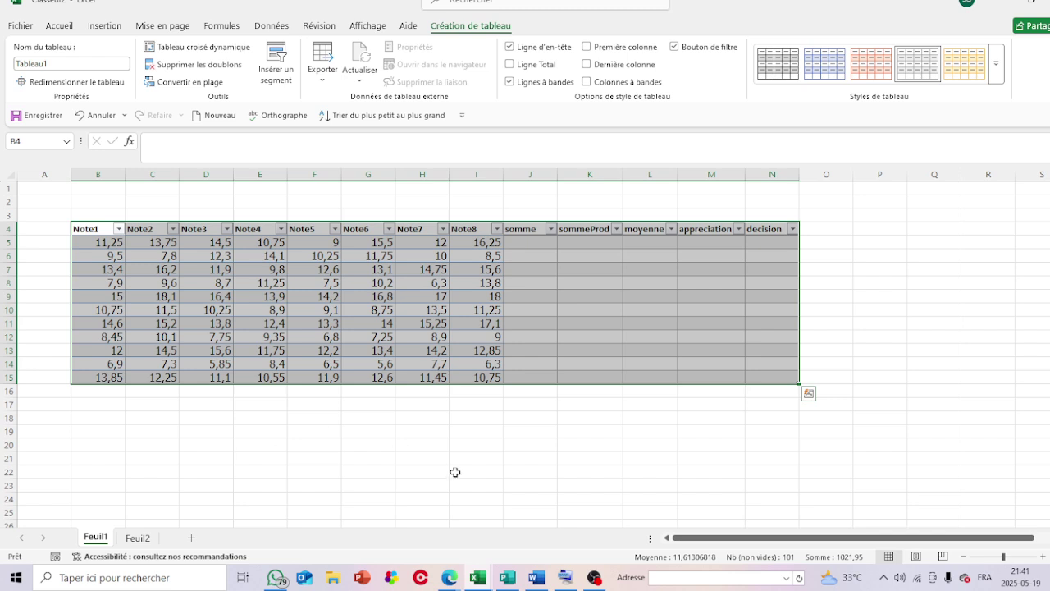
pyautogui.click(494, 513)
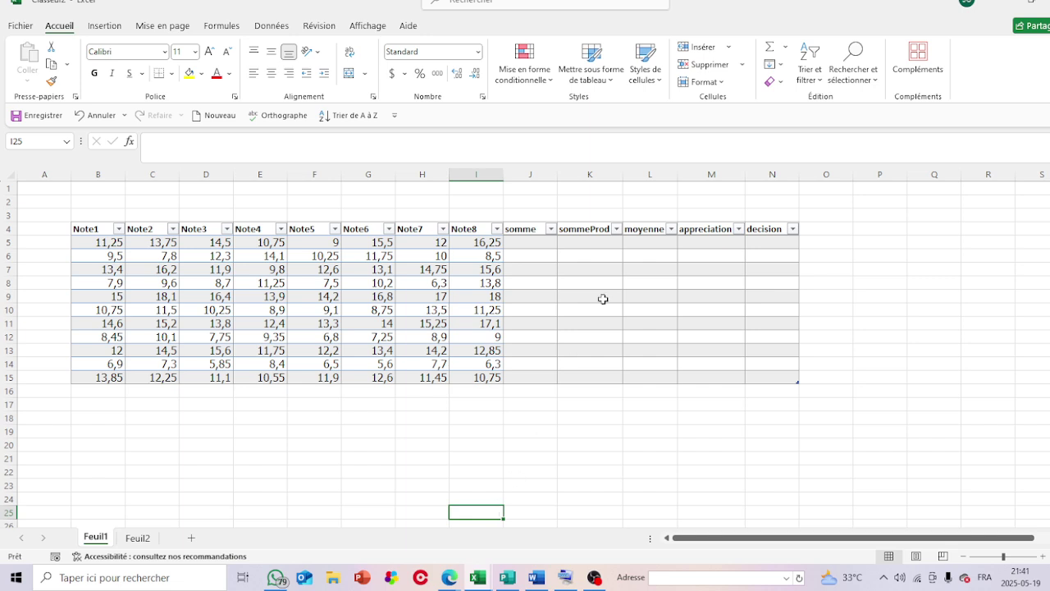
# Insert the SOMME function in J5 to add up the grades in B5:I5 for the somme column
pyautogui.click(548, 245)
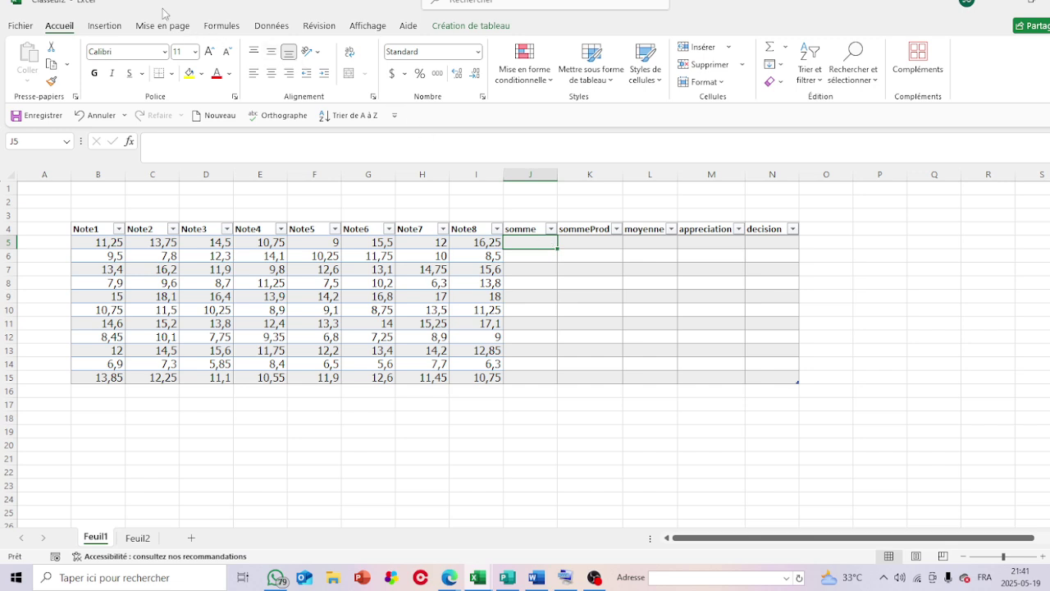
pyautogui.click(215, 26)
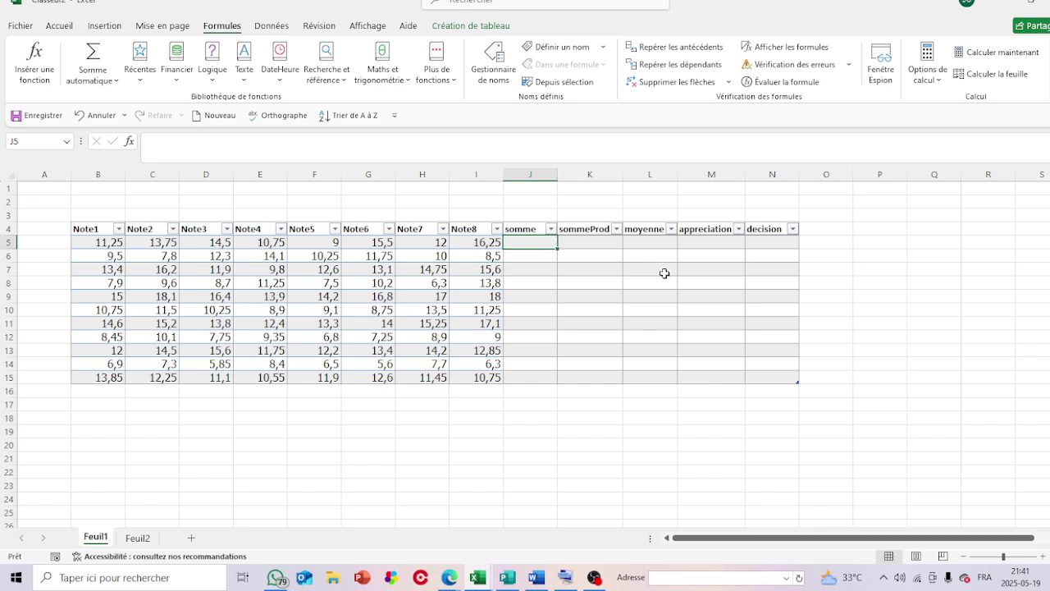
pyautogui.click(98, 27)
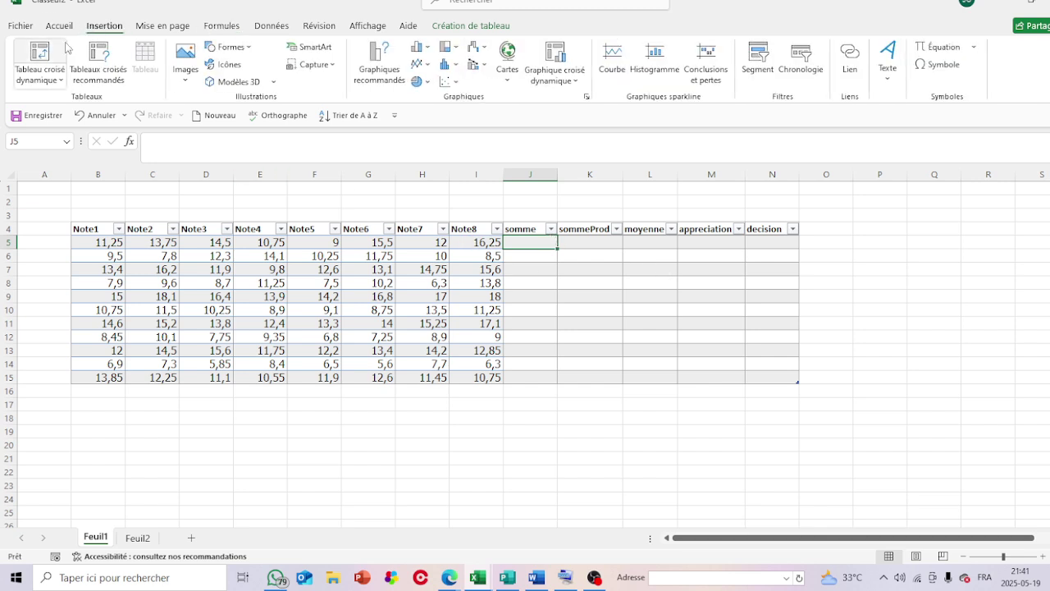
pyautogui.click(61, 26)
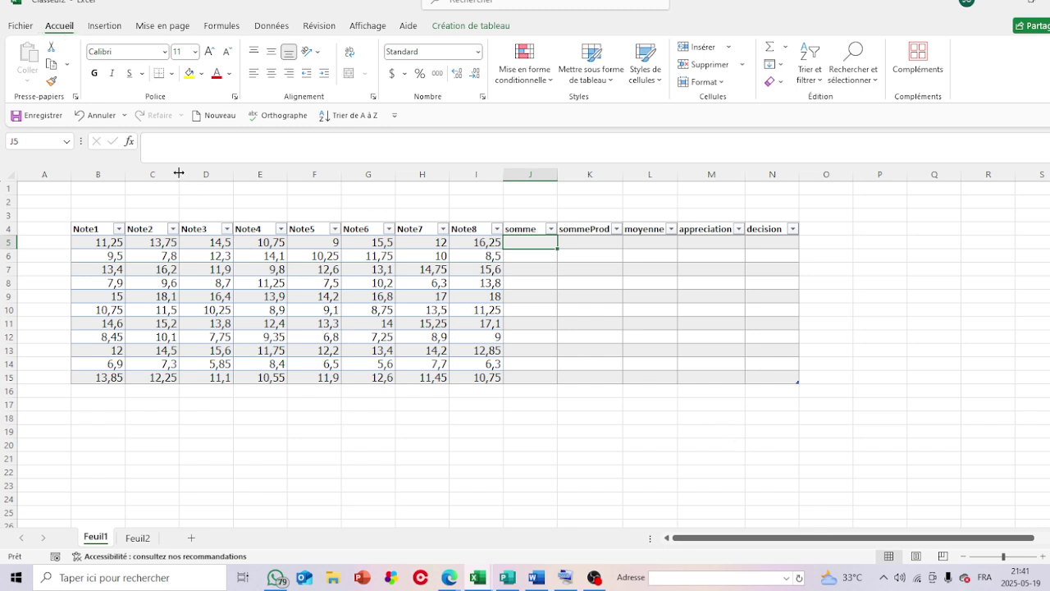
pyautogui.click(129, 142)
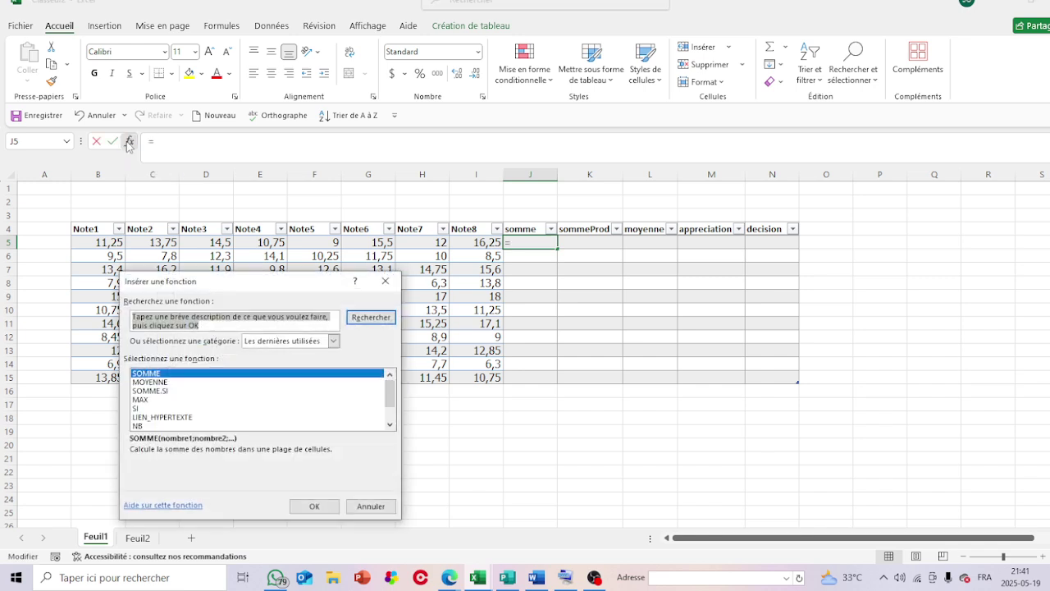
pyautogui.click(184, 373)
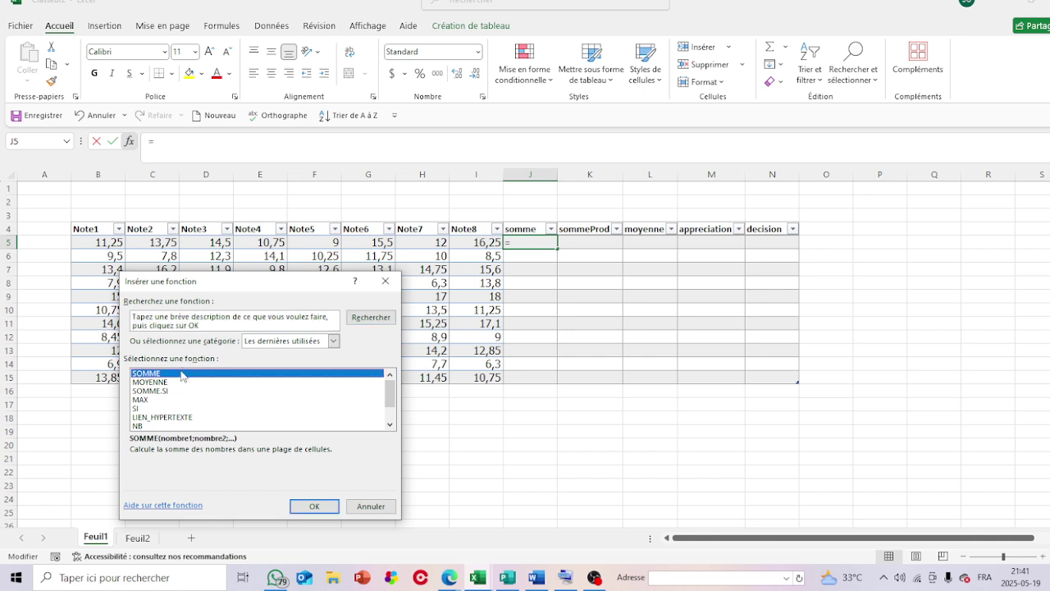
pyautogui.click(320, 513)
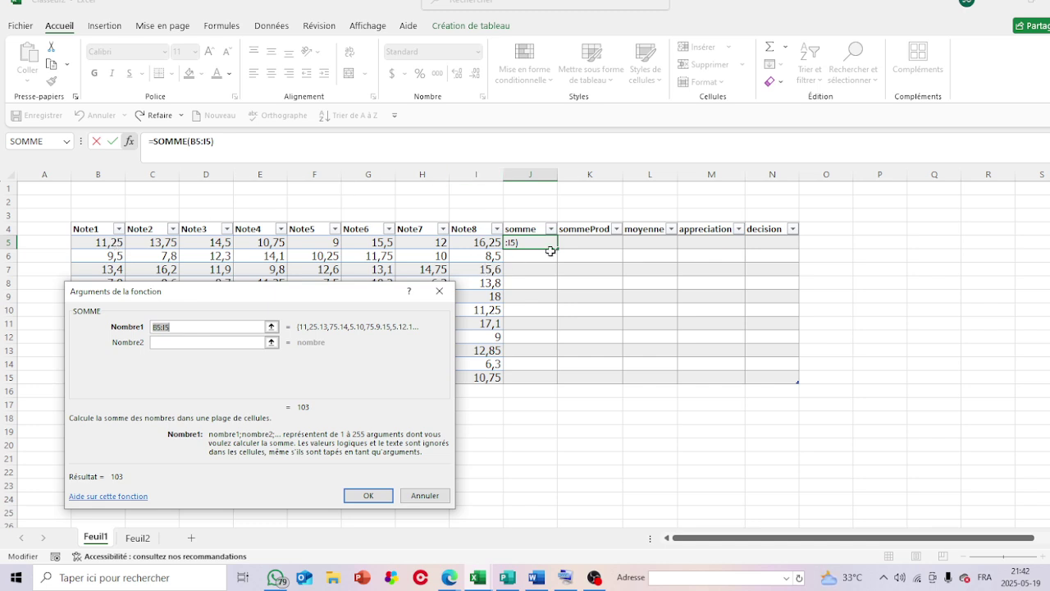
pyautogui.press('Return')
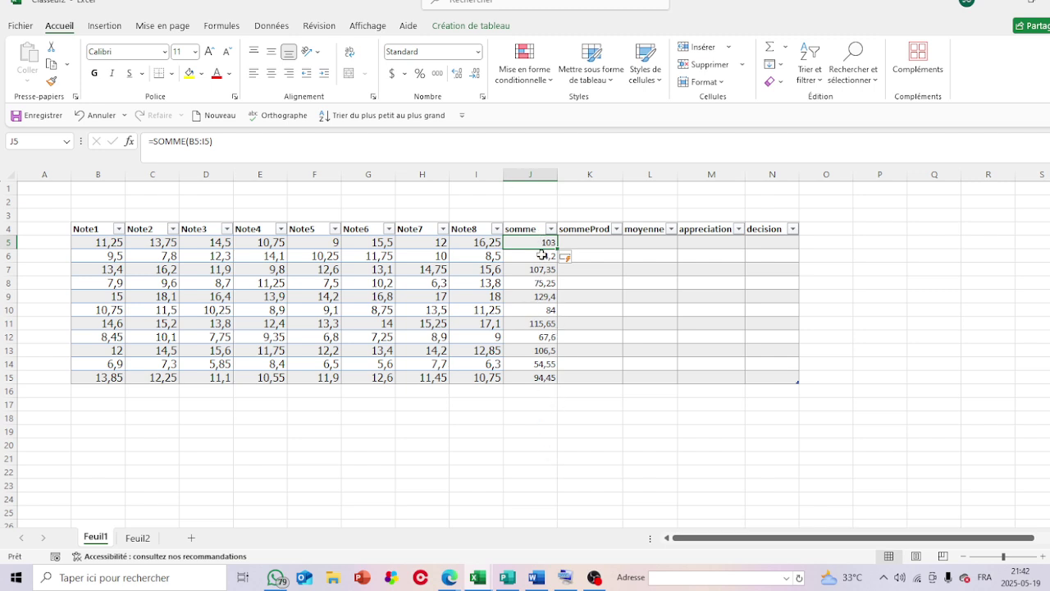
pyautogui.click(542, 402)
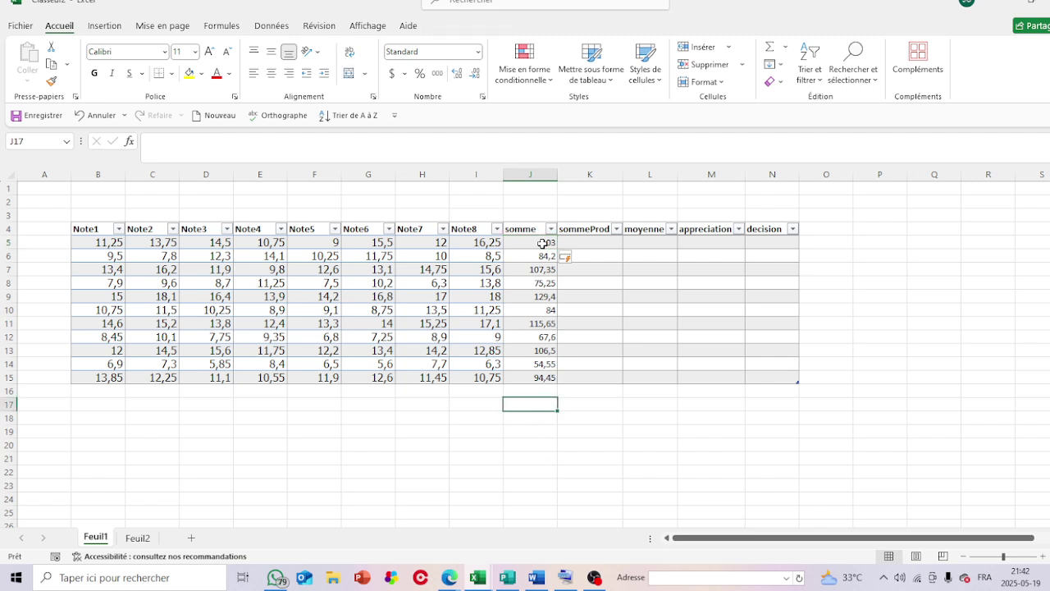
pyautogui.click(542, 243)
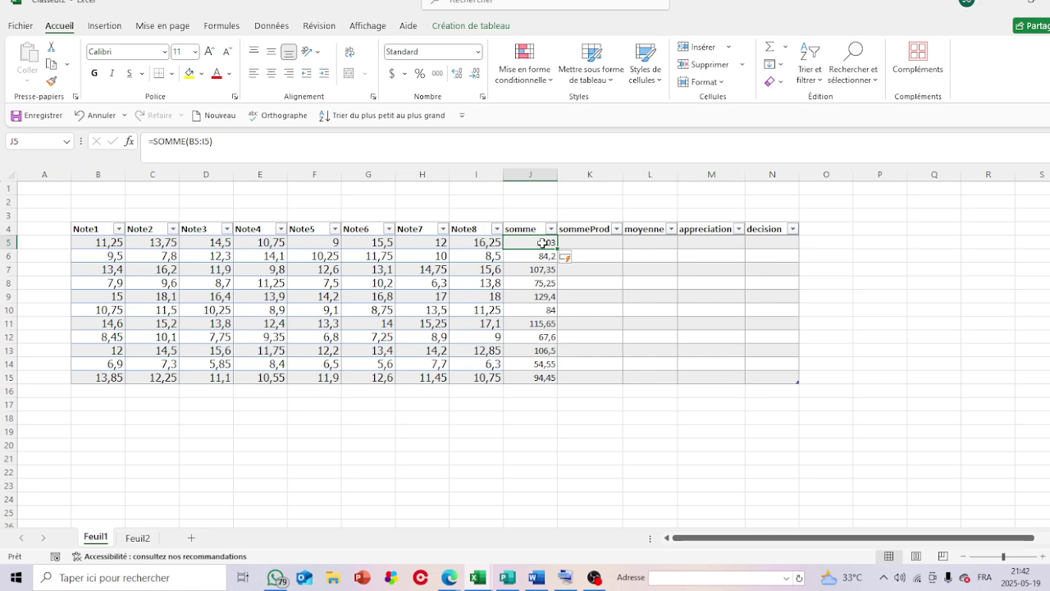
# Enter the coefficients 3, 4, 4 and 4 in cells B17 to E17, below the first four grade columns
pyautogui.keyDown('ctrl'); pyautogui.scroll(2, 474, 306); pyautogui.keyUp('ctrl')
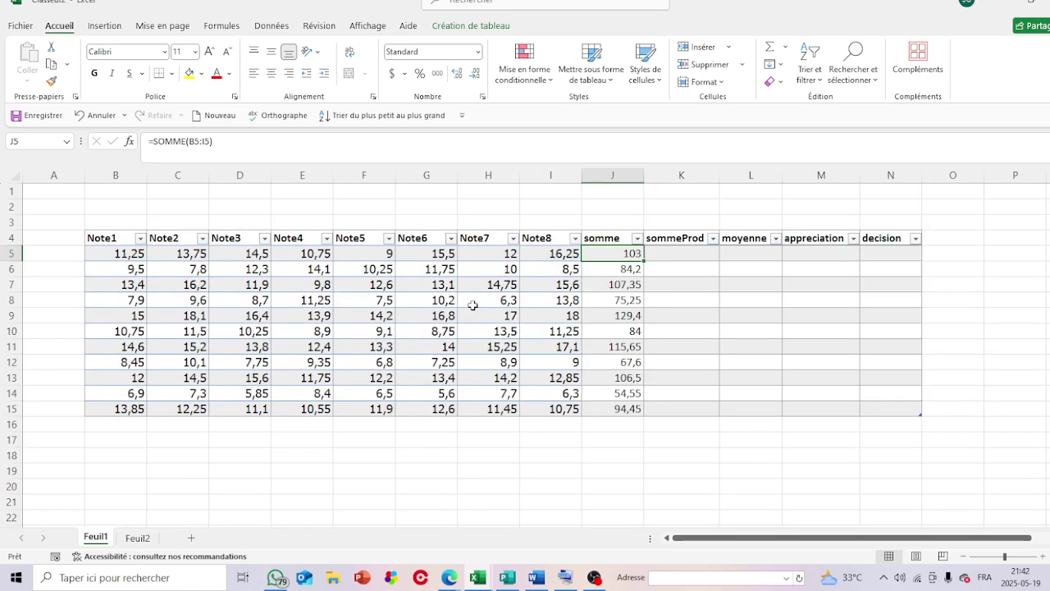
pyautogui.keyDown('ctrl'); pyautogui.scroll(1, 586, 371); pyautogui.keyUp('ctrl')
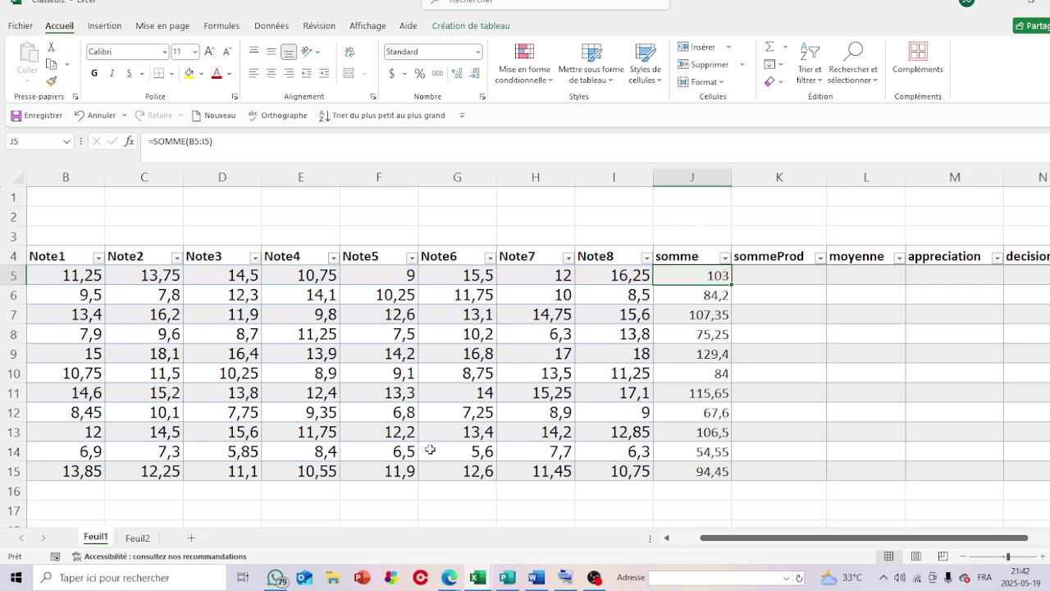
pyautogui.scroll(-3, 430, 449)
pyautogui.scroll(2, 430, 449)
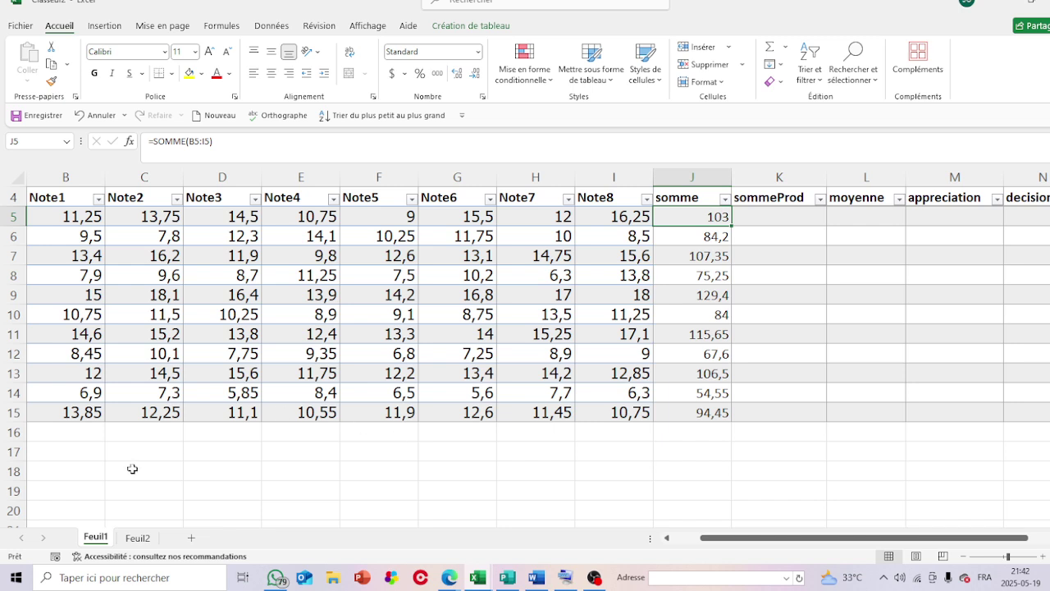
pyautogui.click(85, 460)
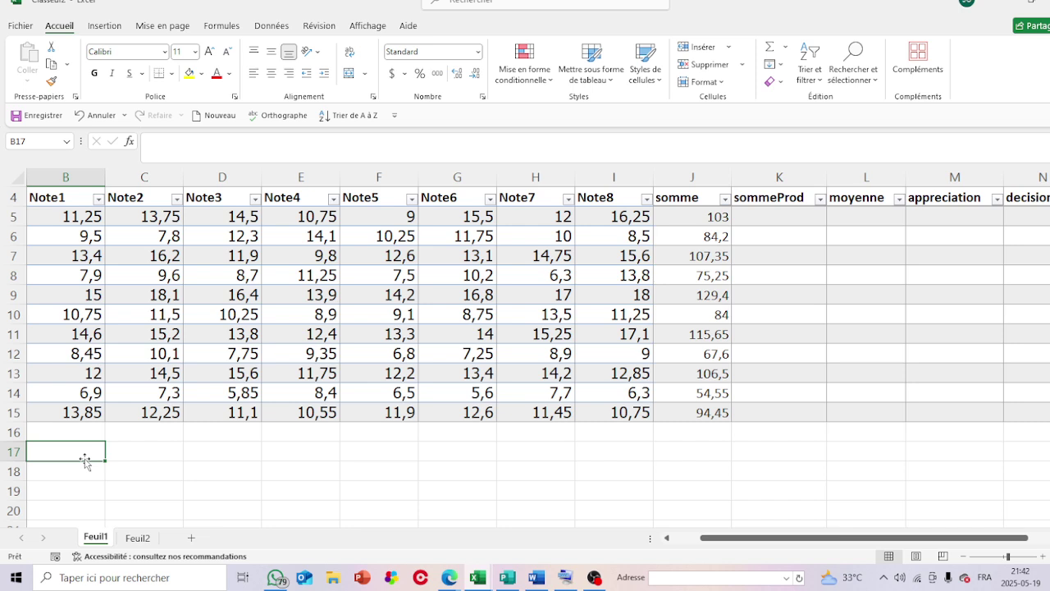
pyautogui.write('3')
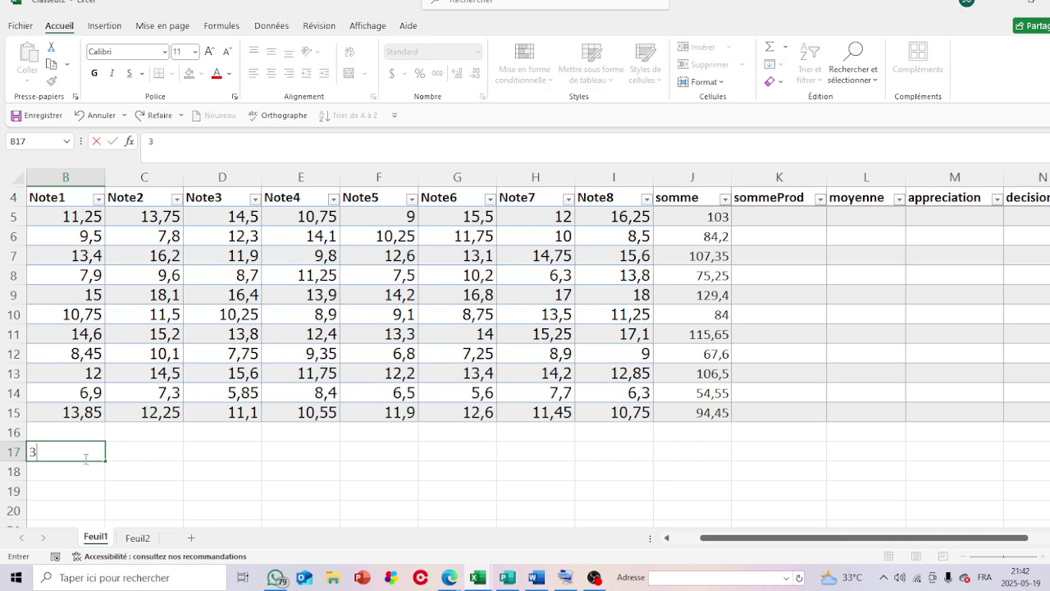
pyautogui.click(126, 454)
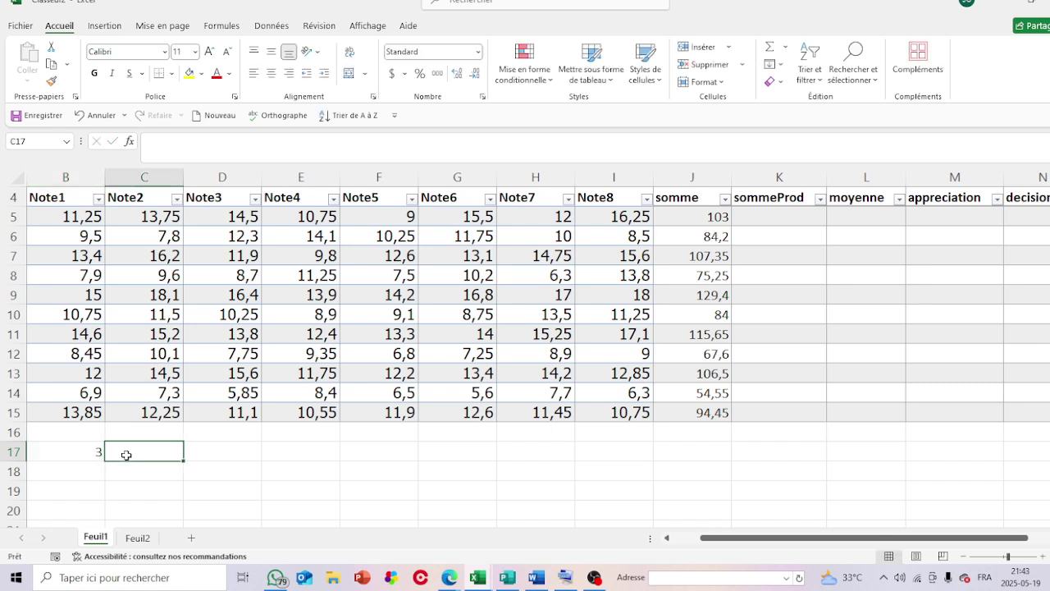
pyautogui.write('4')
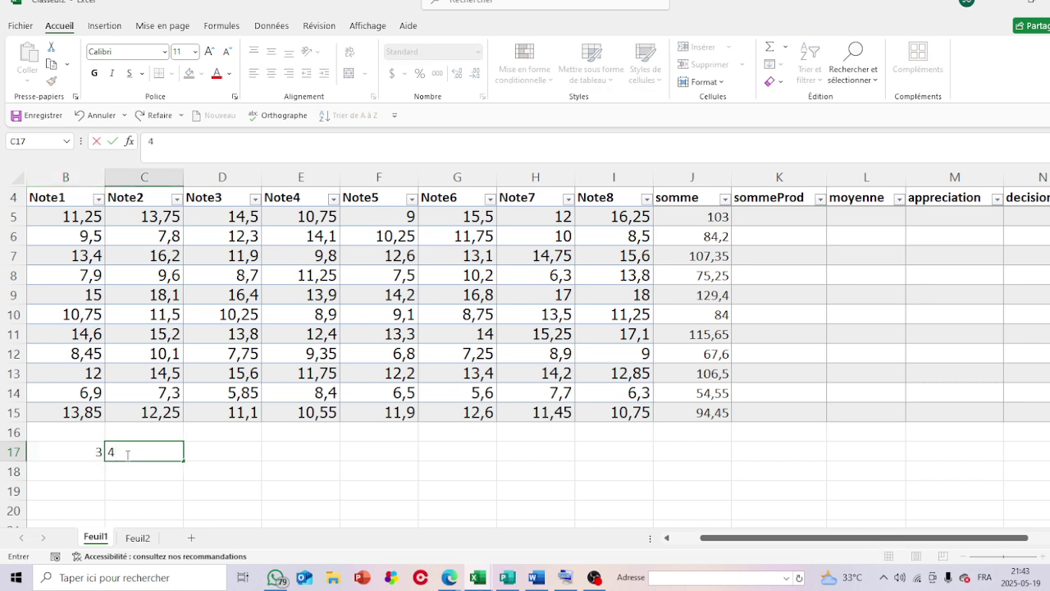
pyautogui.click(210, 457)
pyautogui.write('4')
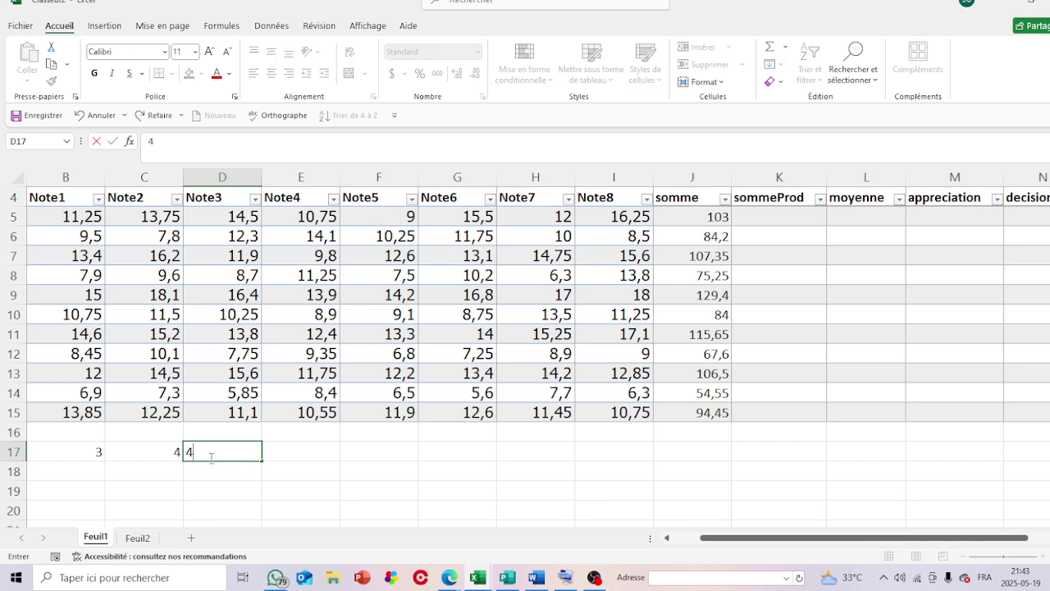
pyautogui.click(313, 457)
pyautogui.write('4')
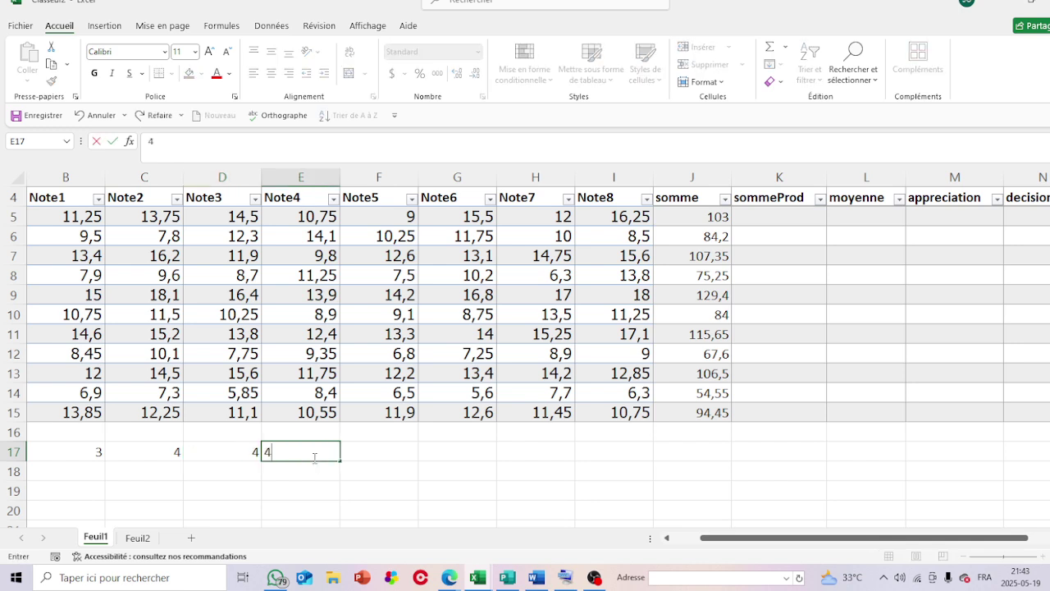
# Enter the coefficients 2, 2, 1 and 1 in cells F17 to I17 to complete the coefficient row
pyautogui.click(367, 455)
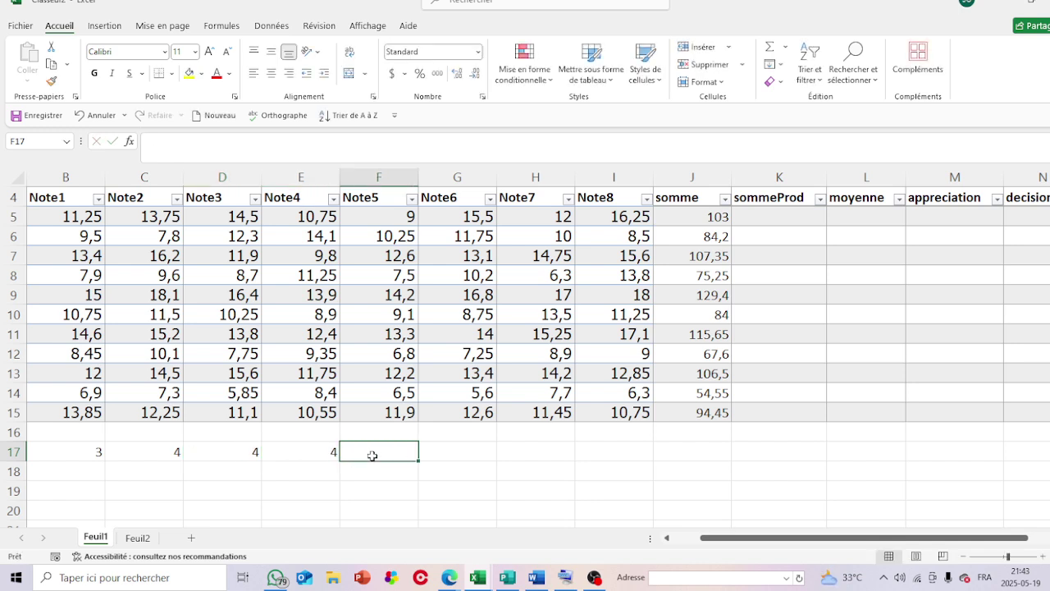
pyautogui.write('2')
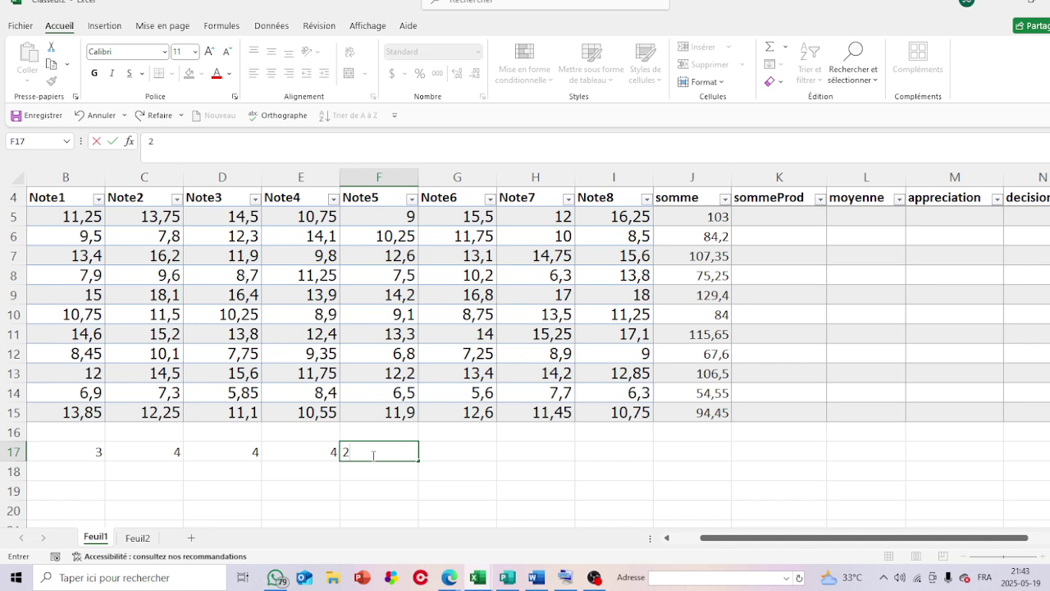
pyautogui.click(459, 449)
pyautogui.write('2')
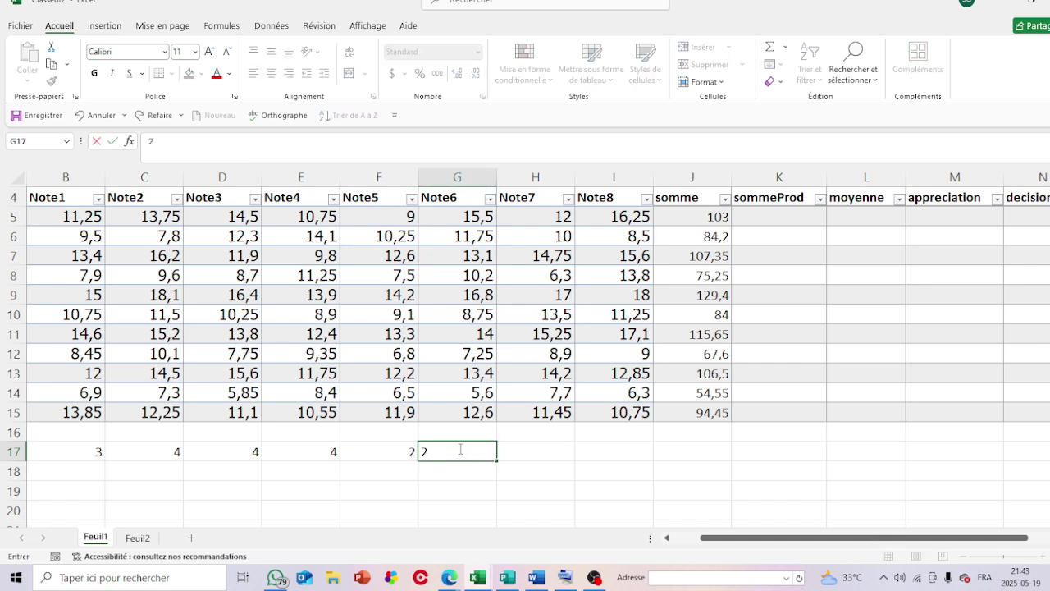
pyautogui.click(518, 457)
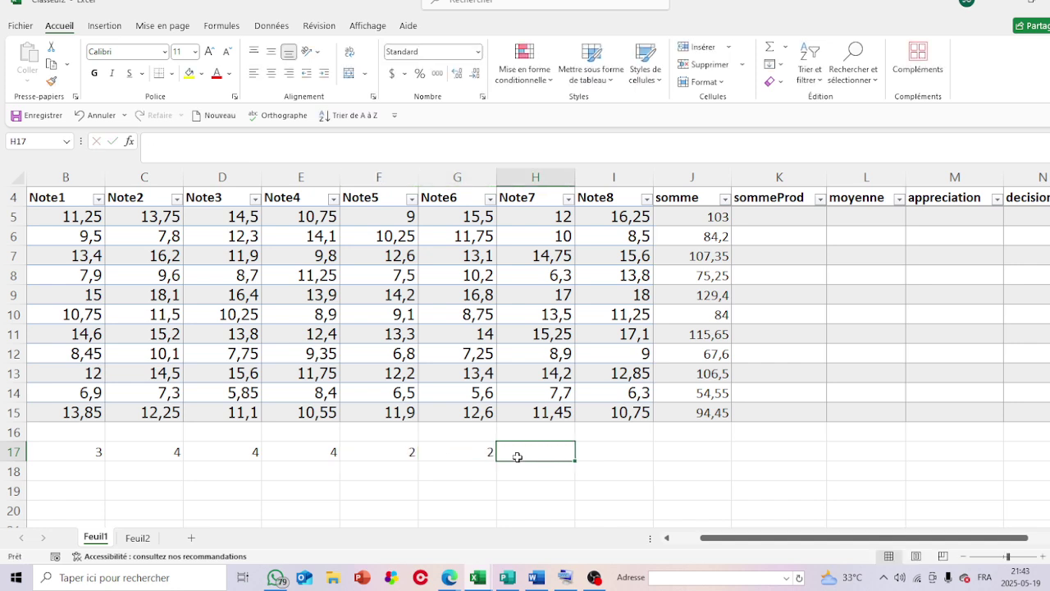
pyautogui.write('1')
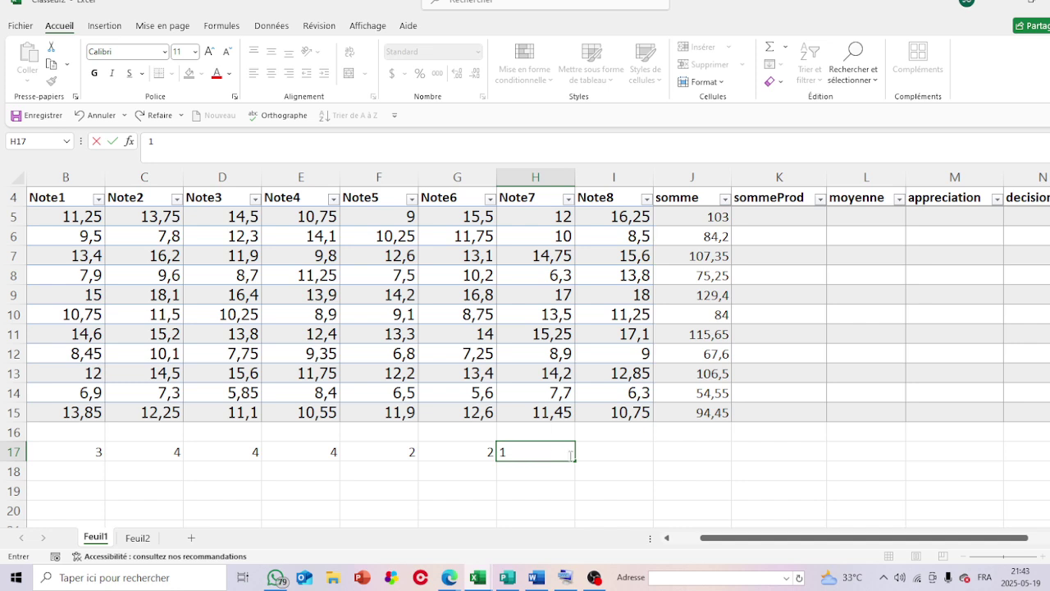
pyautogui.click(603, 453)
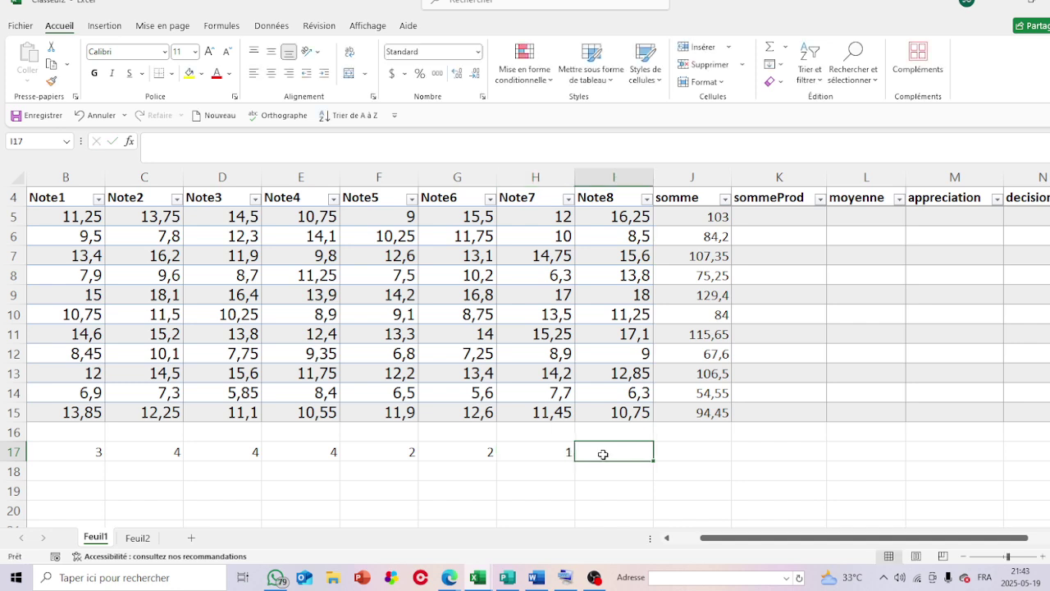
pyautogui.write('1')
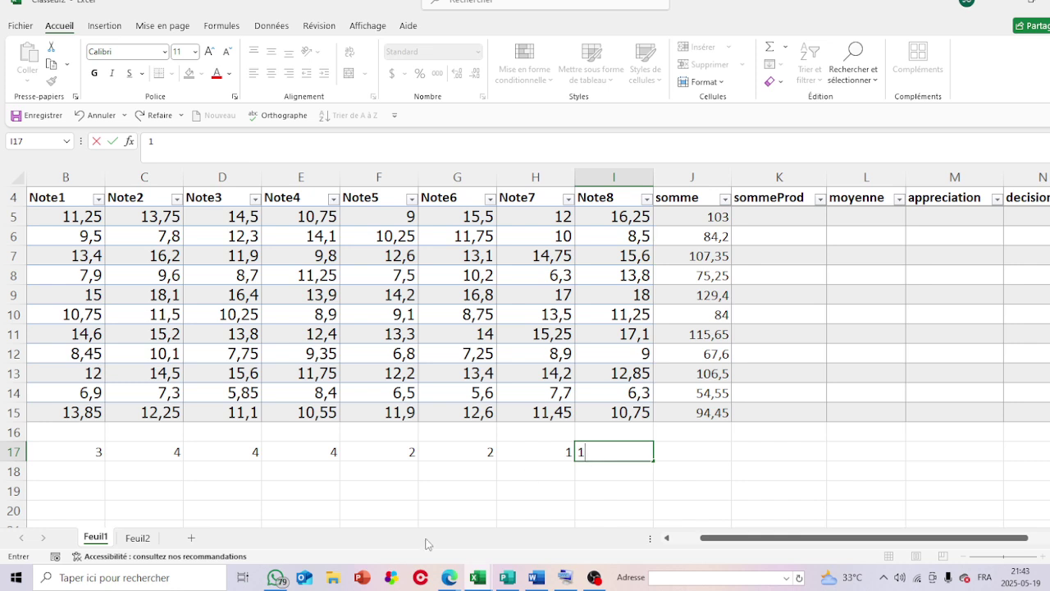
pyautogui.click(433, 506)
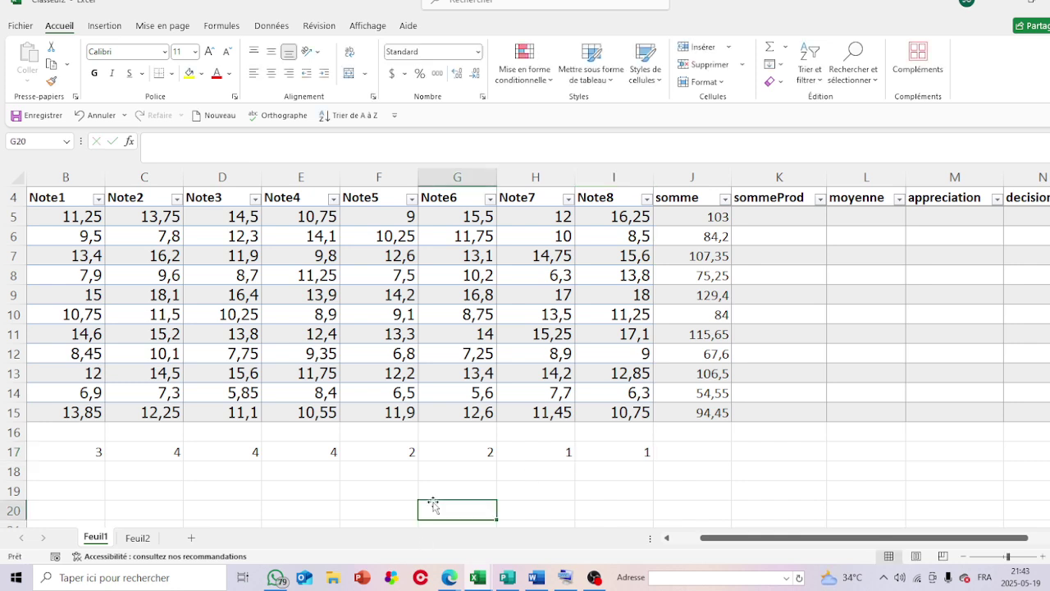
# Set the coefficients in B17:I17 to the Tahoma font and enlarge them by several font size increments
pyautogui.moveTo(98, 450); pyautogui.dragTo(617, 452)
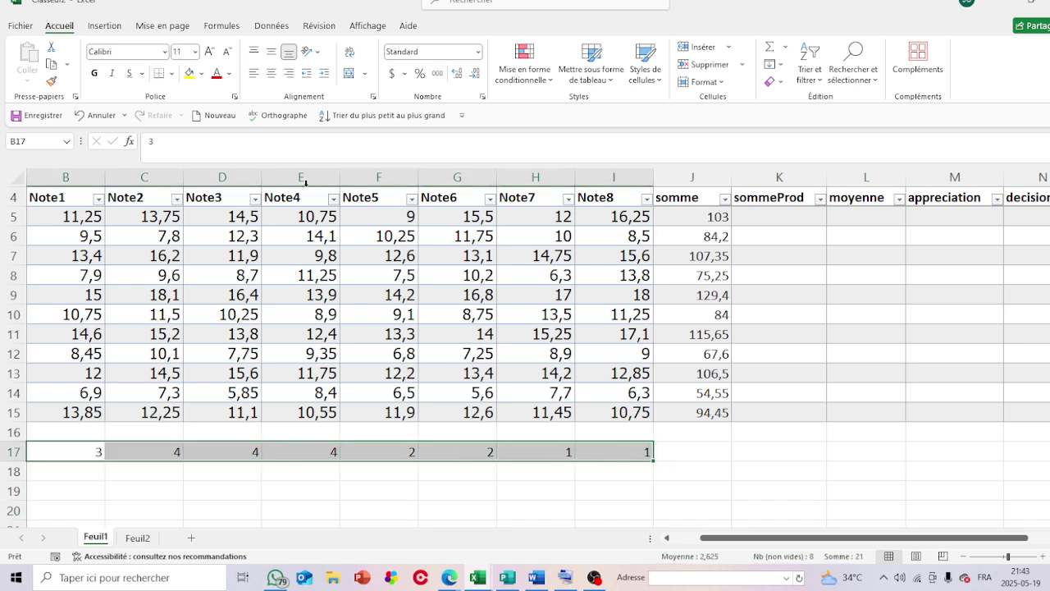
pyautogui.click(136, 51)
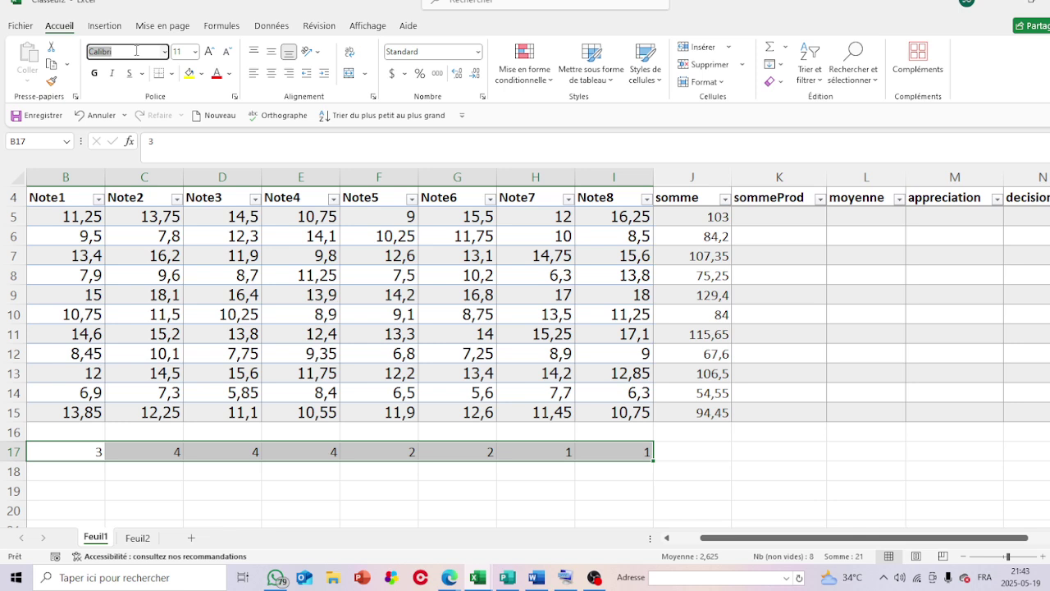
pyautogui.write('Tahoma')
pyautogui.press('Return')
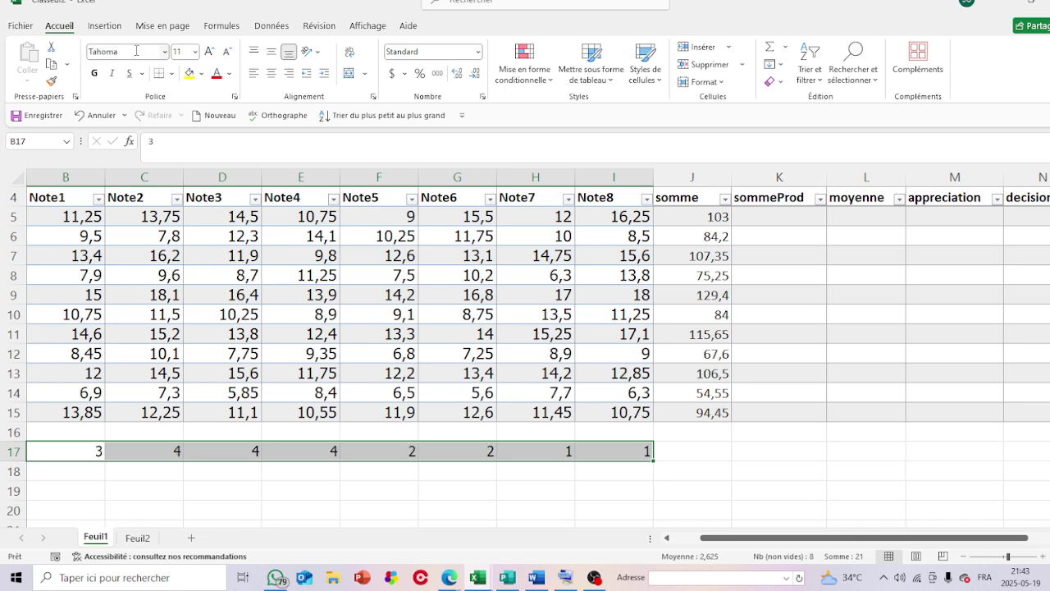
pyautogui.click(210, 52)
pyautogui.click(211, 52)
pyautogui.click(211, 51)
pyautogui.click(210, 52)
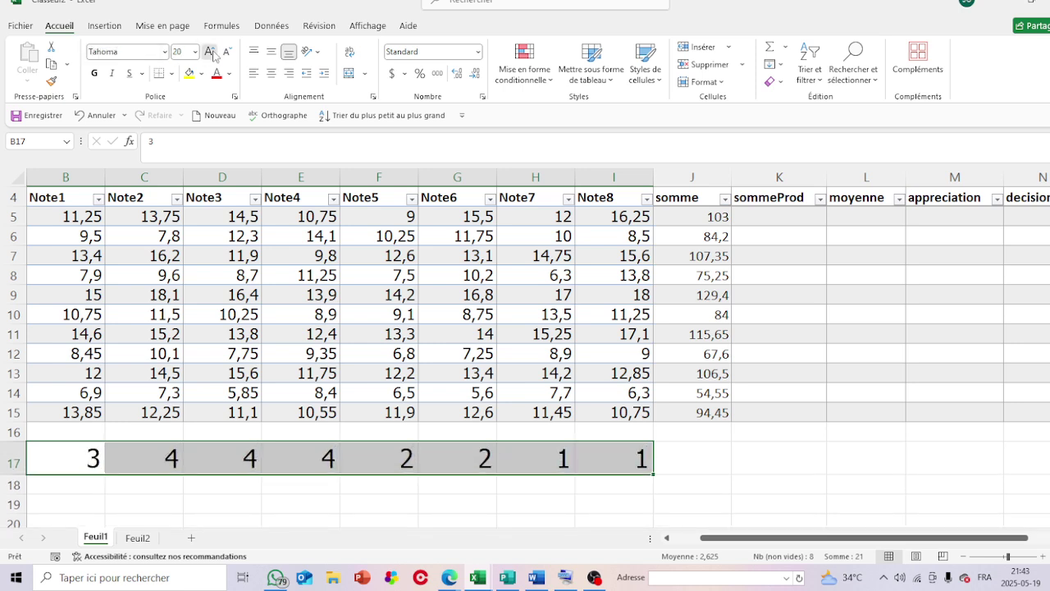
pyautogui.click(211, 51)
pyautogui.click(210, 52)
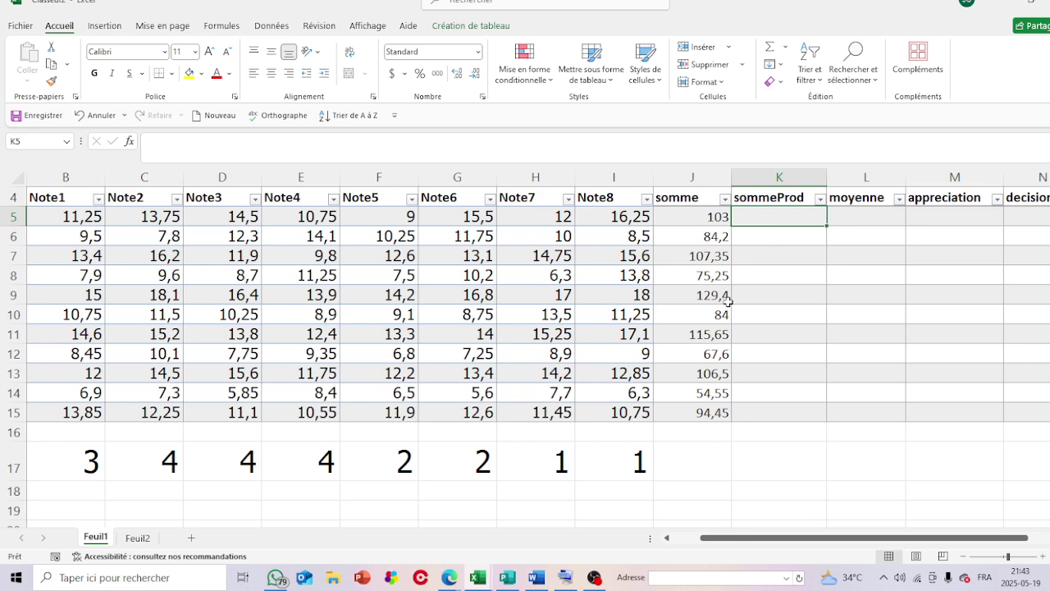
# Switch to the ELEVES TleD workbook and copy the subject headers FR to COND from F5:M5 on the 1er Trimestre sheet
pyautogui.moveTo(490, 580)
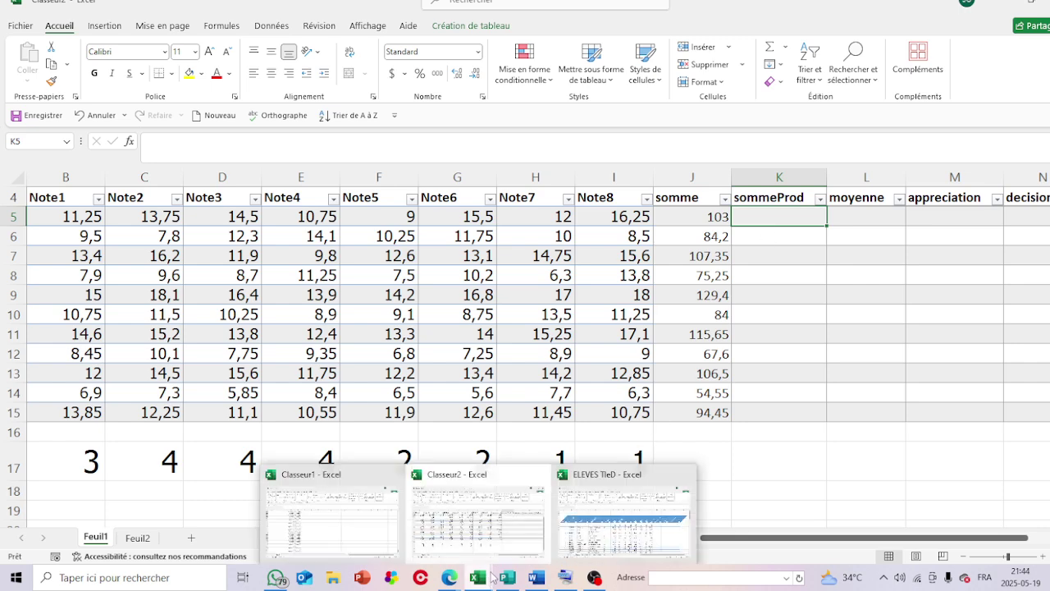
pyautogui.click(599, 528)
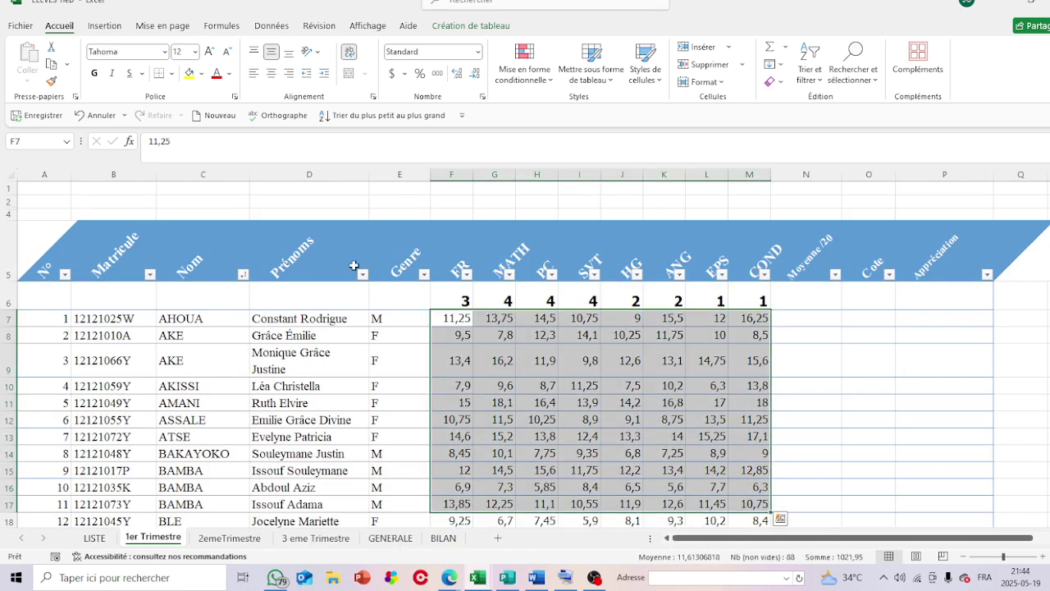
pyautogui.moveTo(437, 262); pyautogui.dragTo(751, 272)
pyautogui.hotkey('ctrl', 'c')
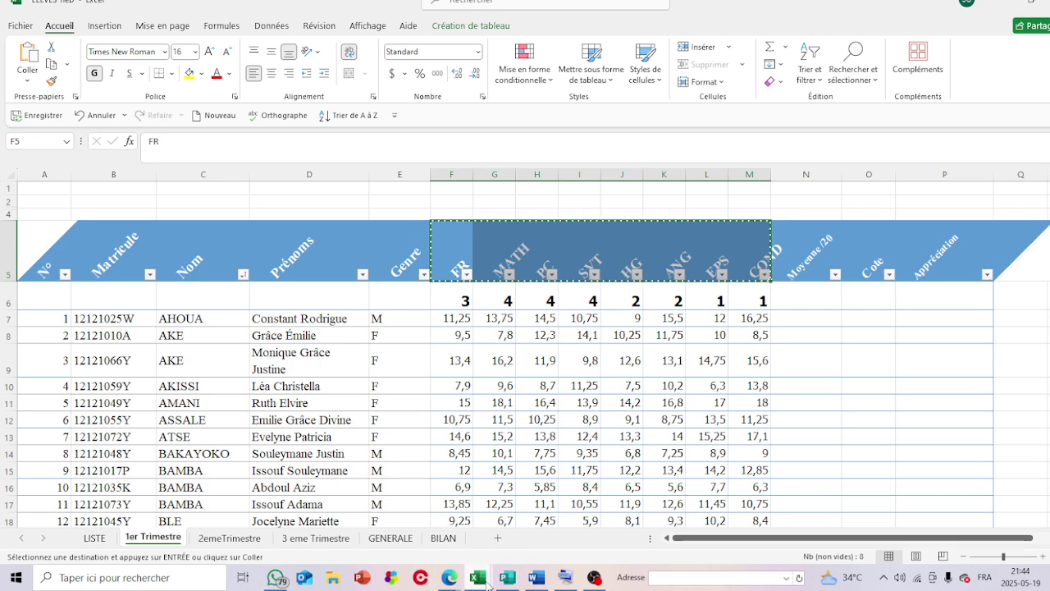
# Paste the copied subject headers over Note1 to Note8 in B4:I4 of Classeur2 and clear their formats
pyautogui.moveTo(479, 578)
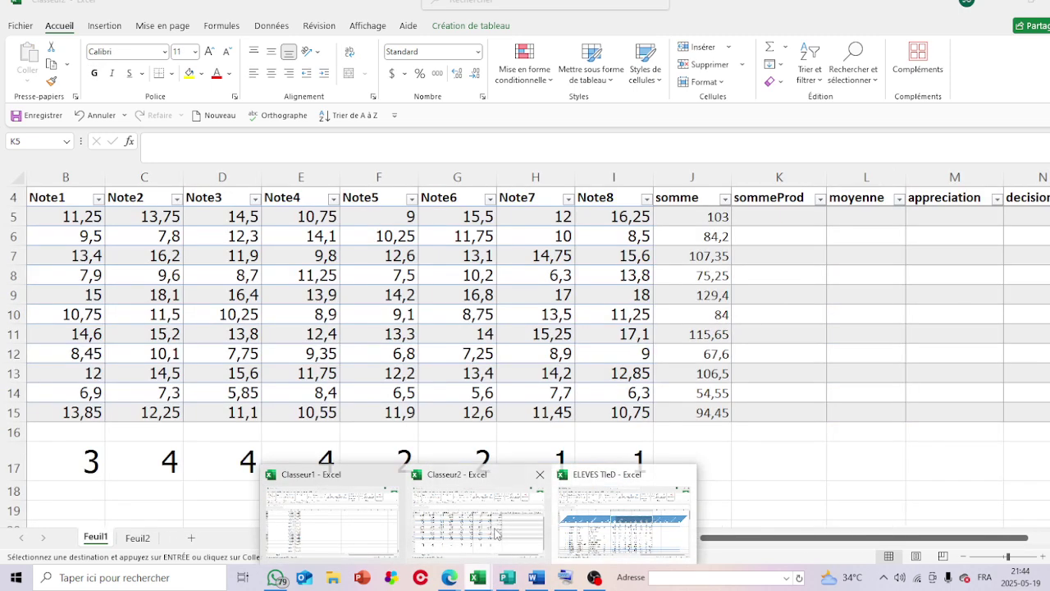
pyautogui.click(497, 534)
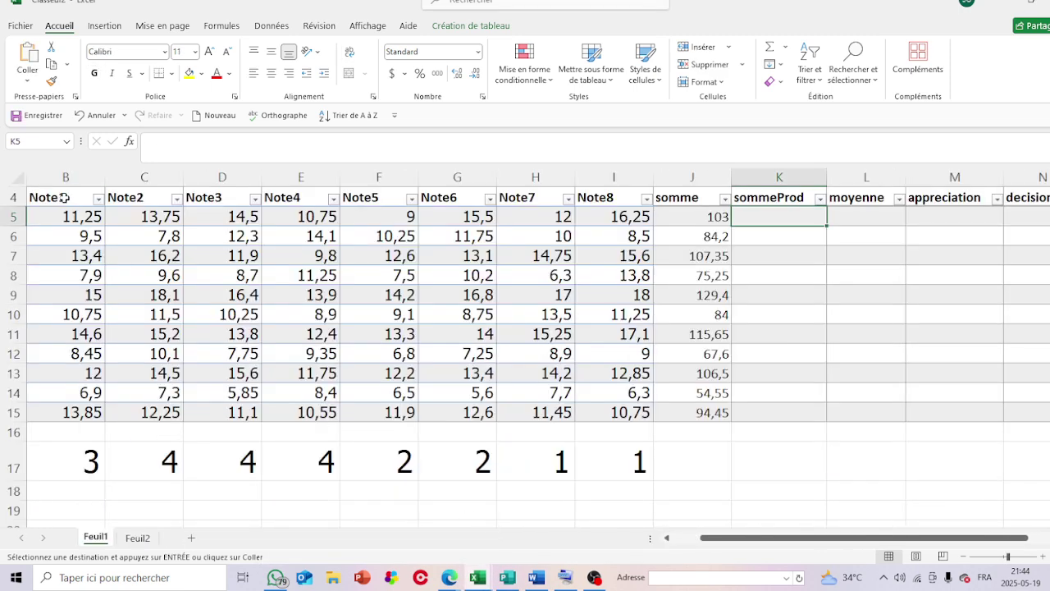
pyautogui.moveTo(62, 198); pyautogui.dragTo(607, 207)
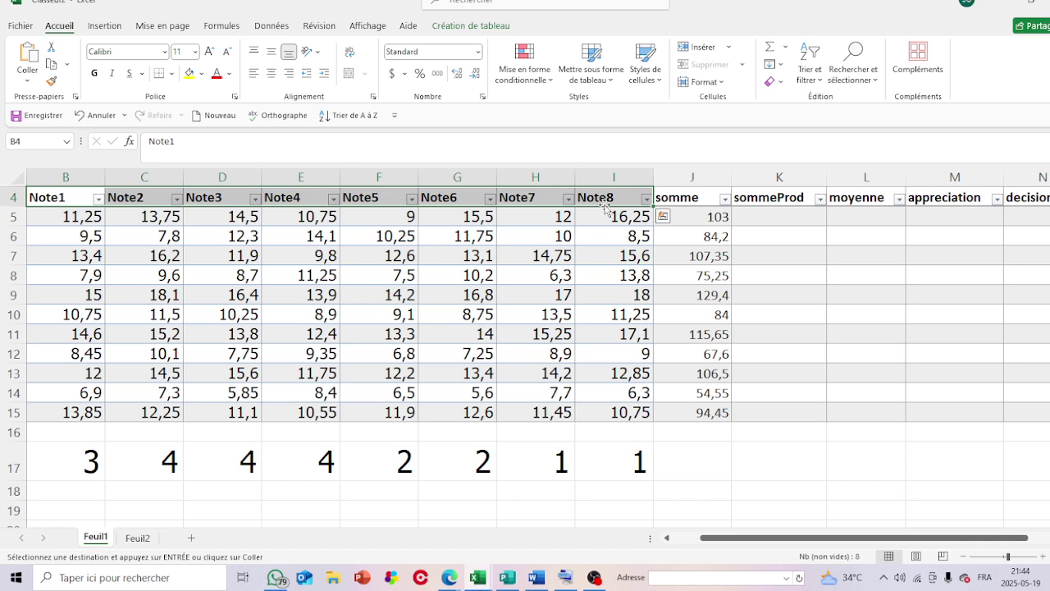
pyautogui.hotkey('ctrl', 'v')
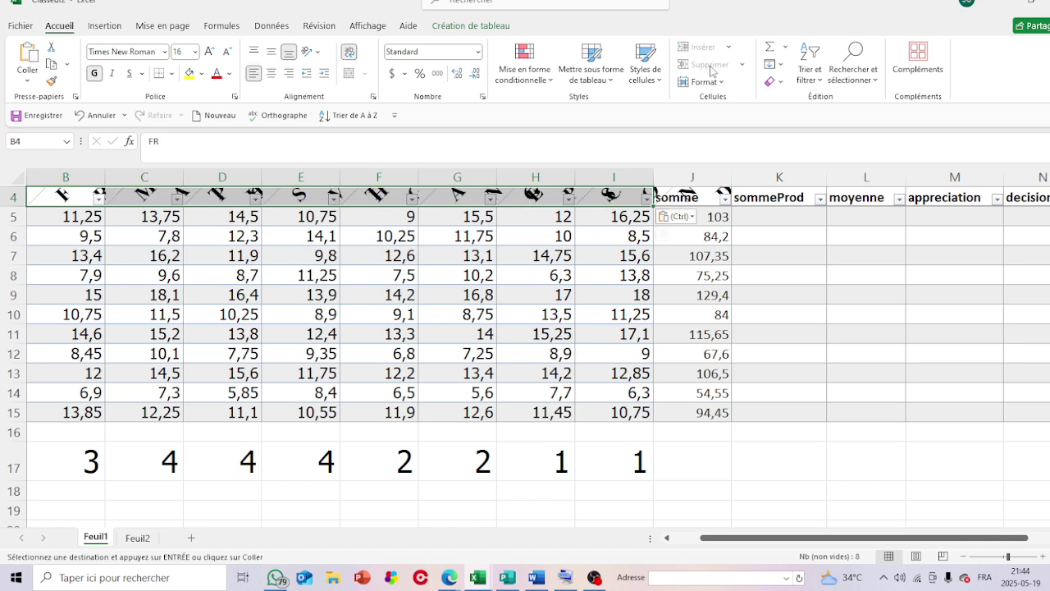
pyautogui.click(772, 83)
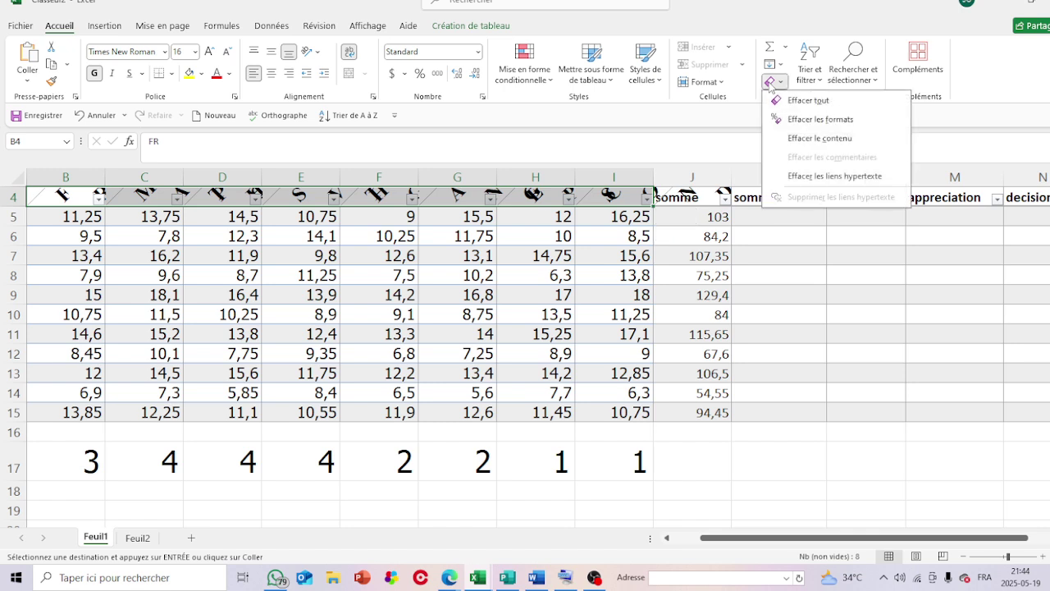
pyautogui.click(804, 119)
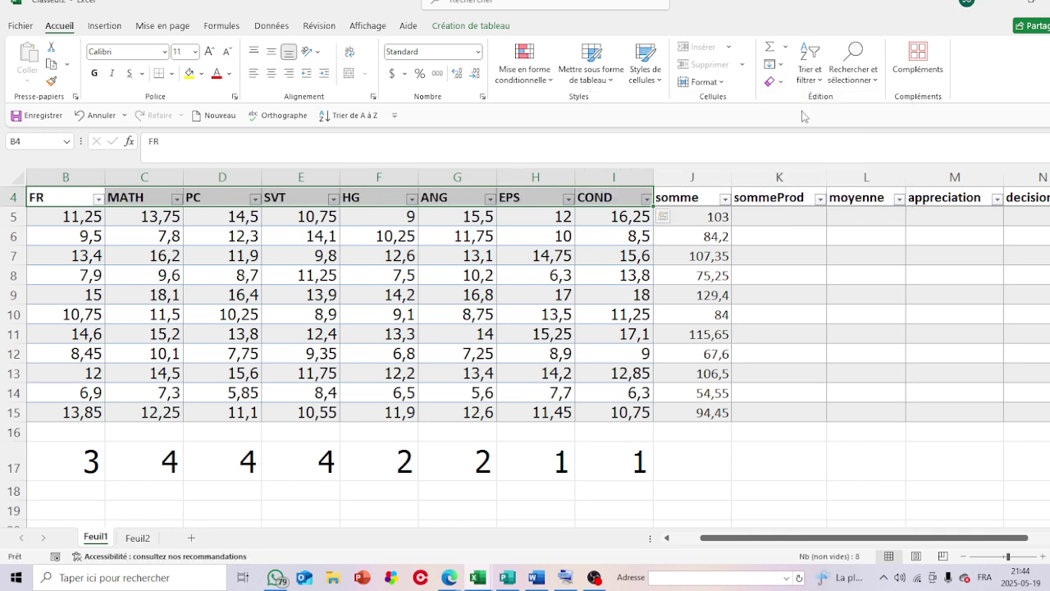
pyautogui.click(181, 308)
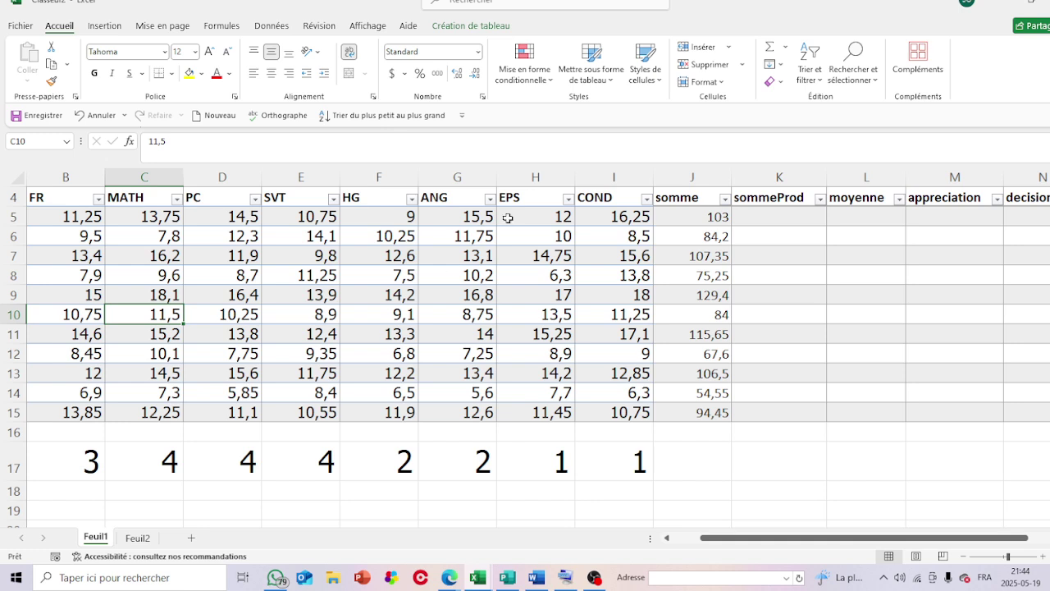
# Enter a SOMMEPROD formula in K5 multiplying the row's FR to COND grades by the coefficients in B17:I17
pyautogui.click(766, 231)
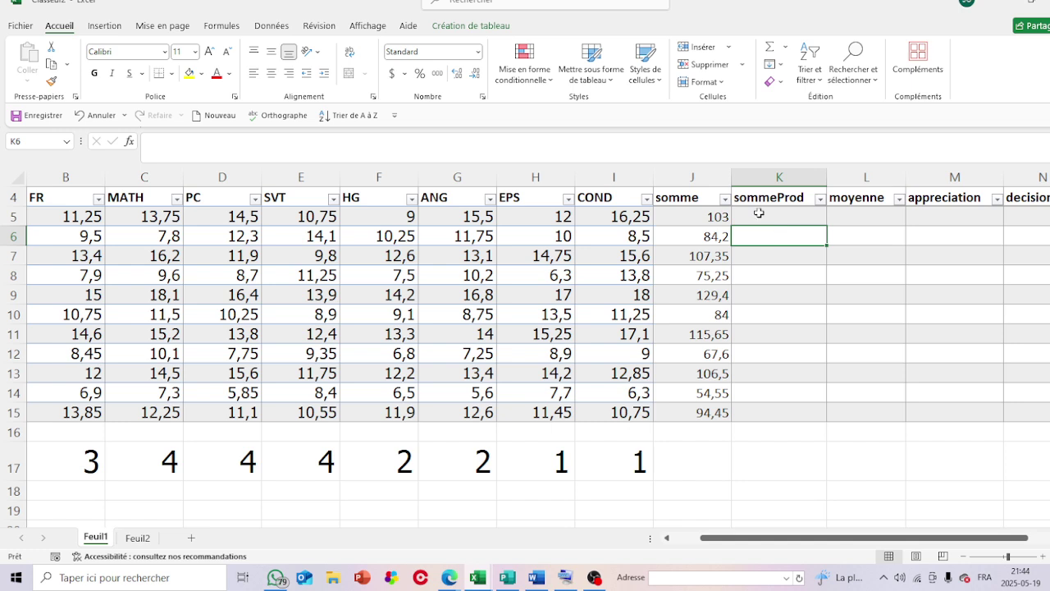
pyautogui.click(759, 212)
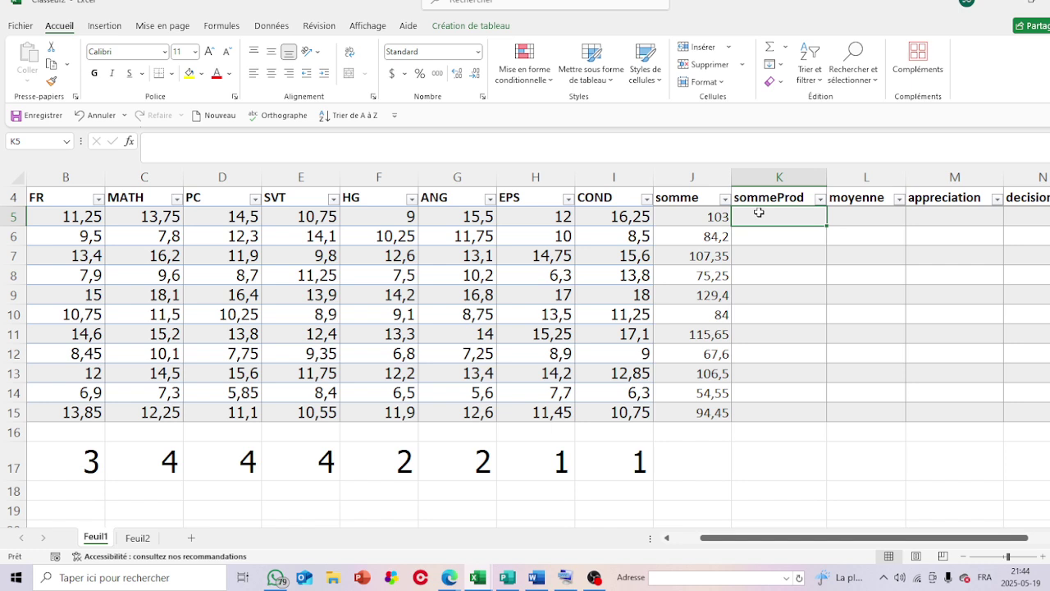
pyautogui.write('=')
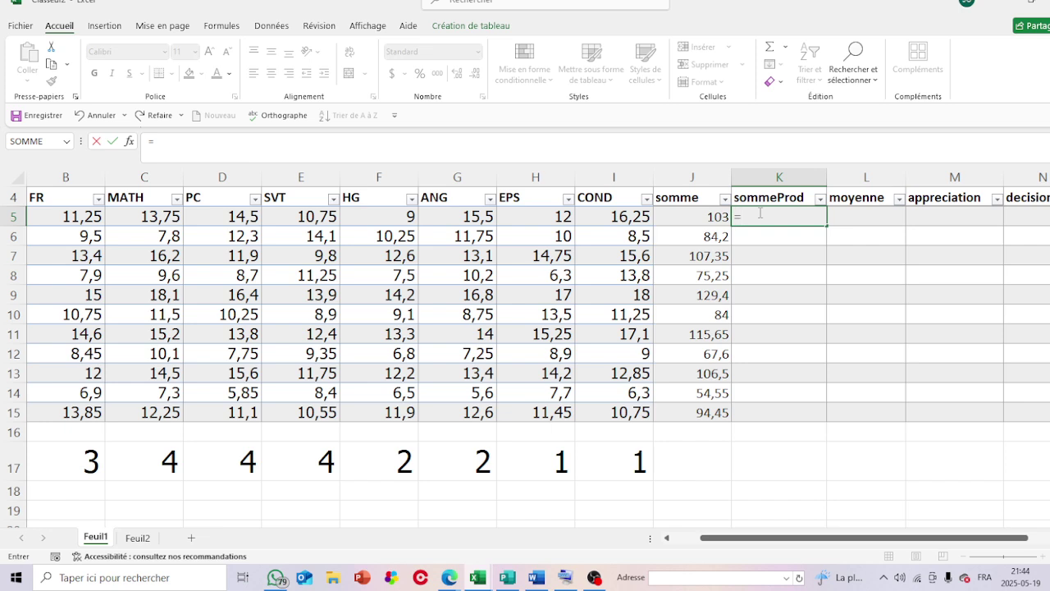
pyautogui.write('somm')
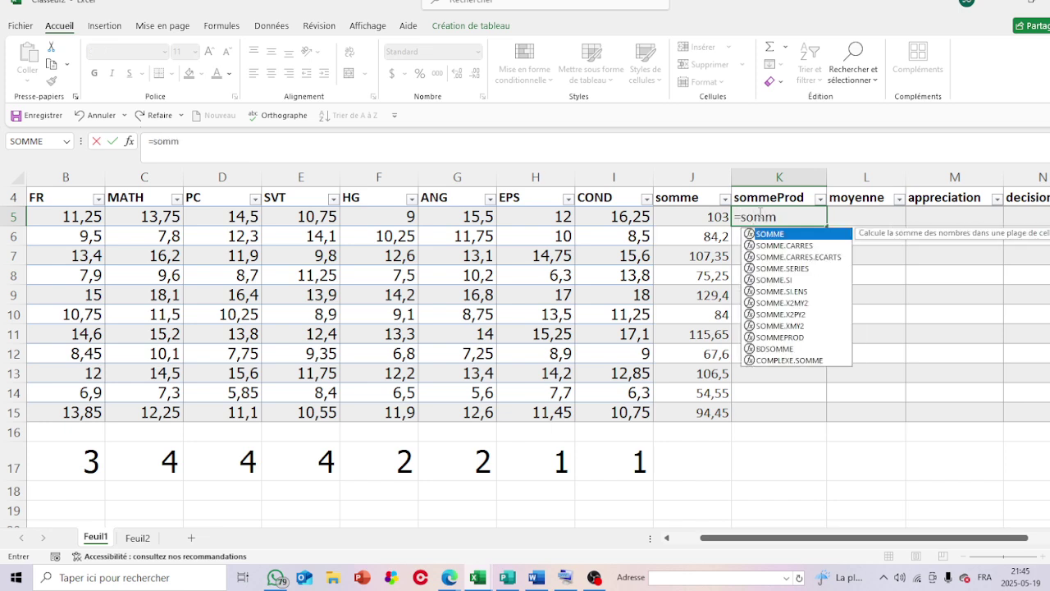
pyautogui.write('ep')
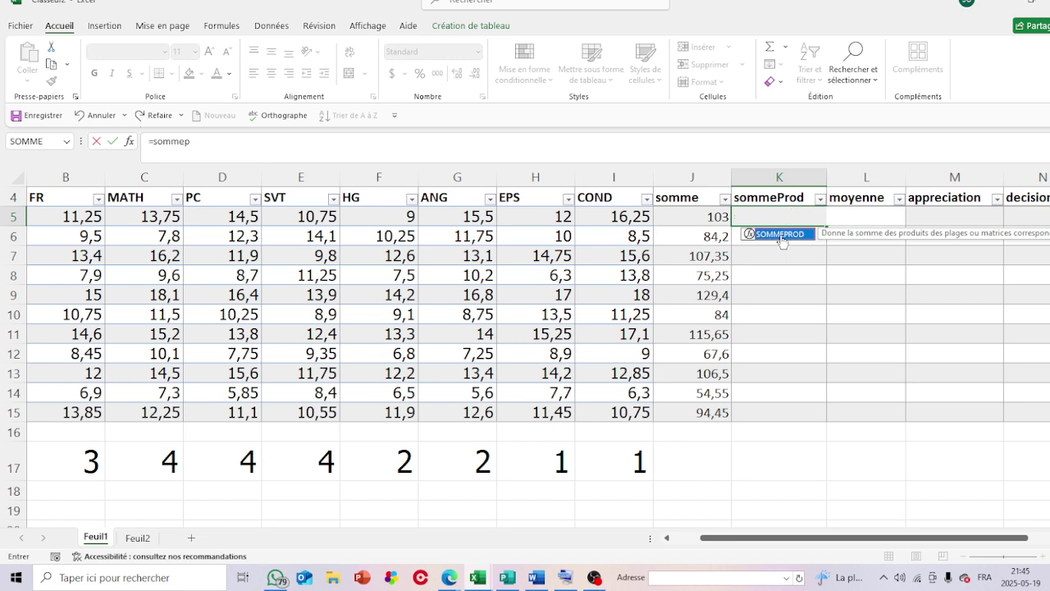
pyautogui.doubleClick(779, 235)
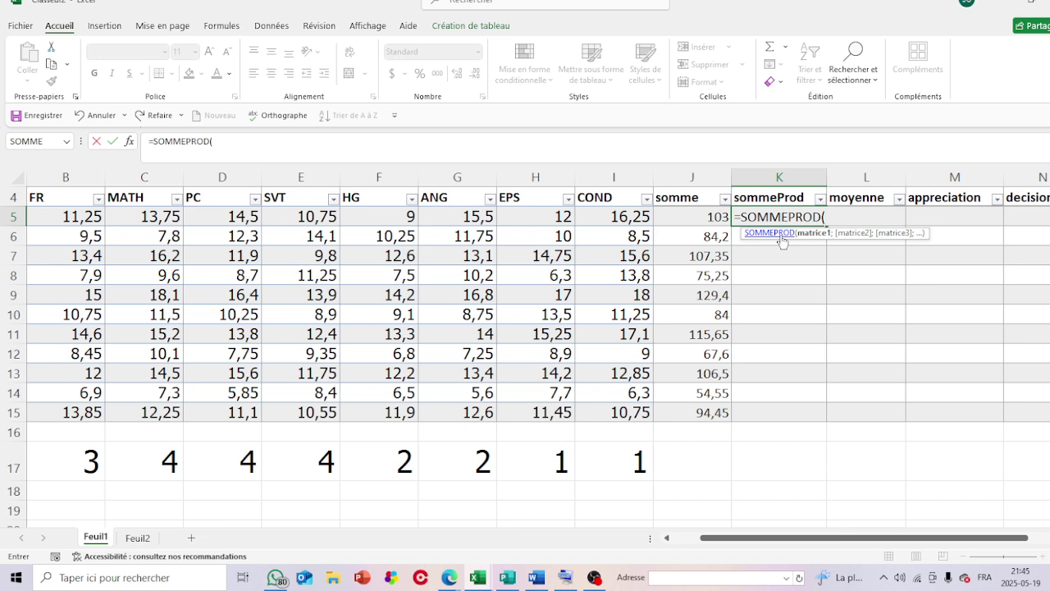
pyautogui.moveTo(65, 213); pyautogui.dragTo(609, 216)
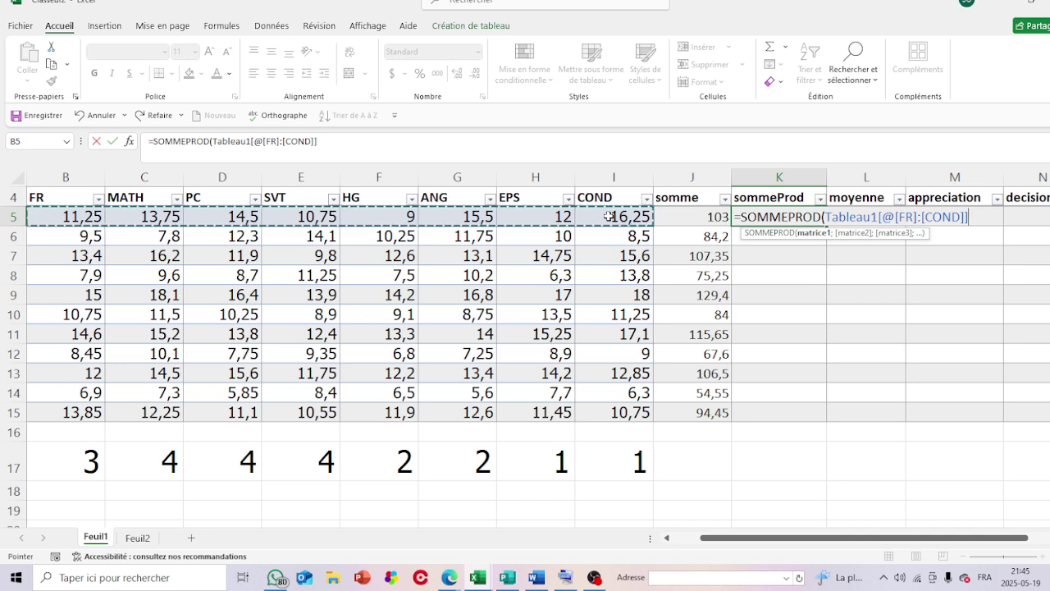
pyautogui.write(';')
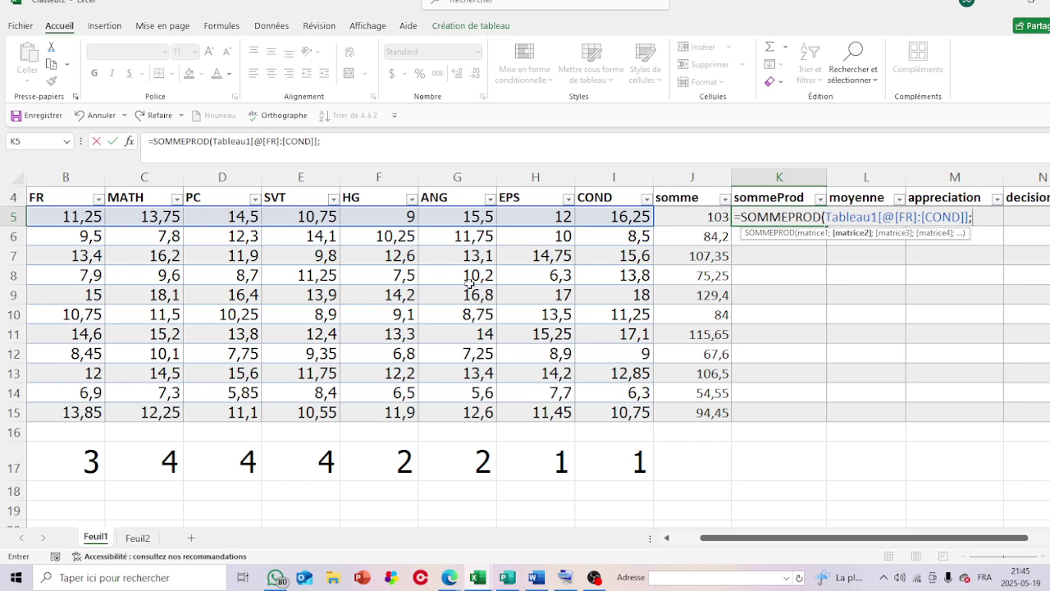
pyautogui.moveTo(74, 454); pyautogui.dragTo(599, 468)
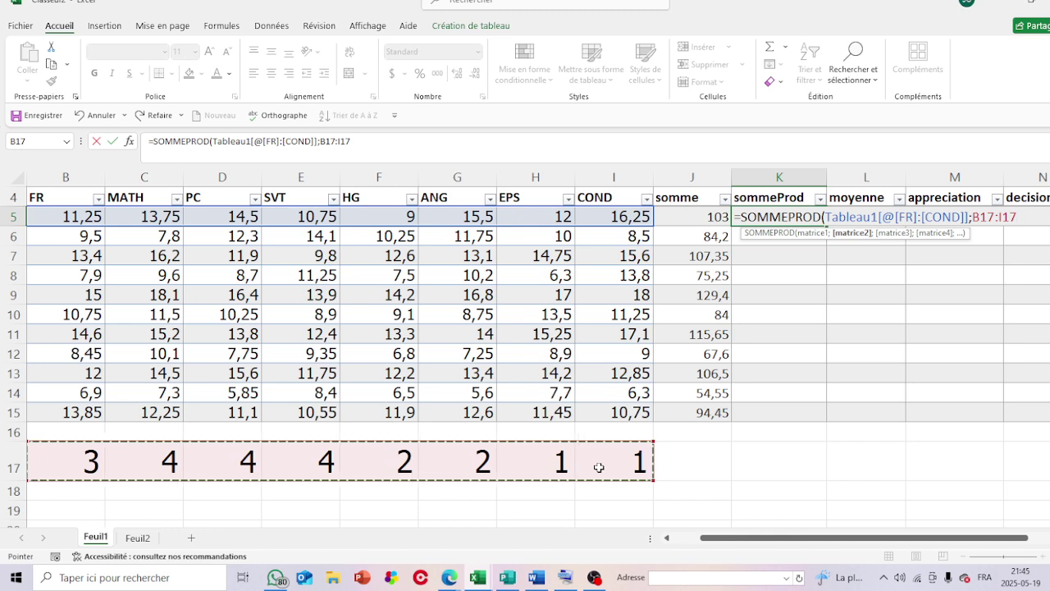
pyautogui.press('Return')
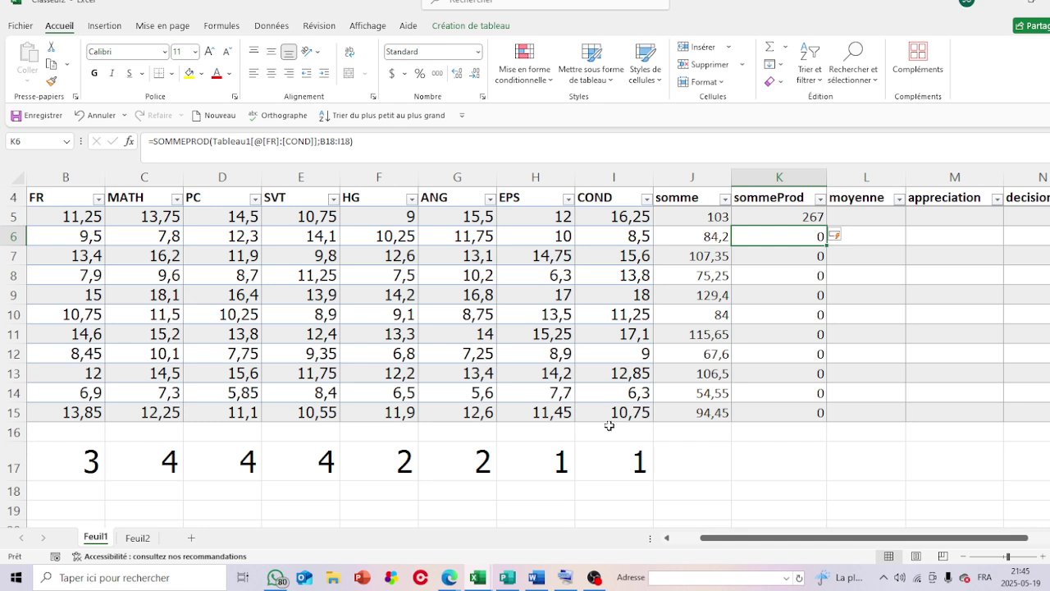
# Examine which coefficient range the sommeProd formula in K9 refers to
pyautogui.click(774, 298)
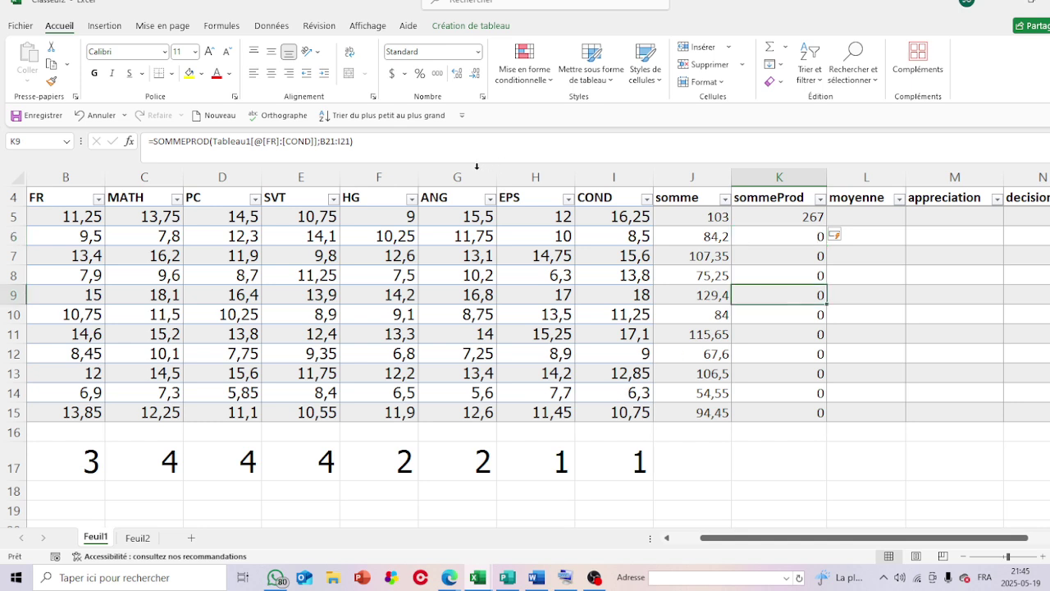
pyautogui.click(469, 159)
pyautogui.scroll(-8, 493, 465)
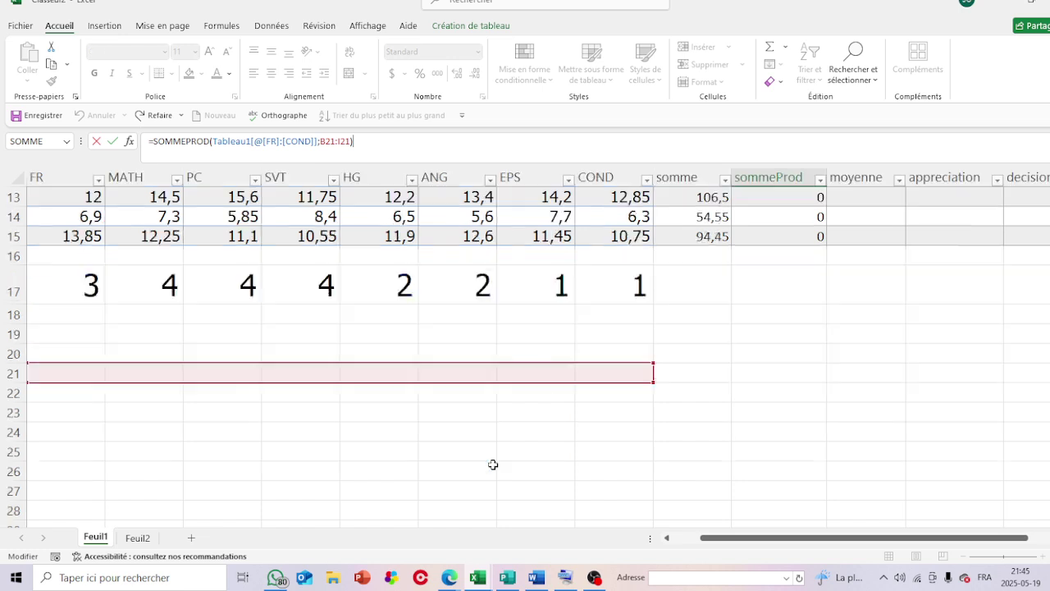
pyautogui.scroll(7, 493, 465)
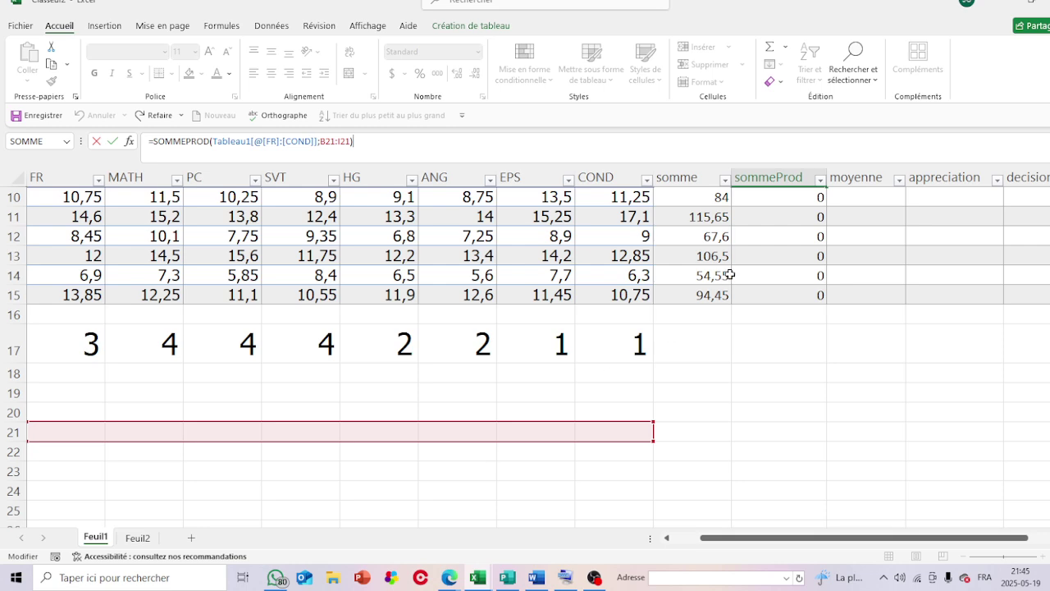
pyautogui.scroll(3, 731, 275)
# Sort the table by sommeProd in ascending order and remove the B17:I17 argument from the formula in K5
pyautogui.click(781, 278)
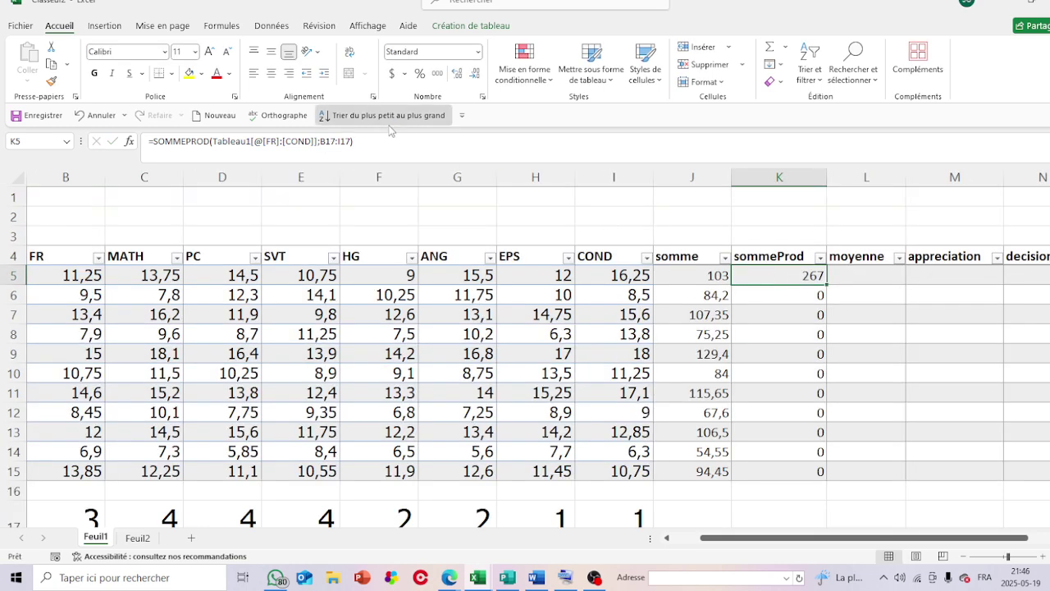
pyautogui.click(357, 116)
pyautogui.click(365, 145)
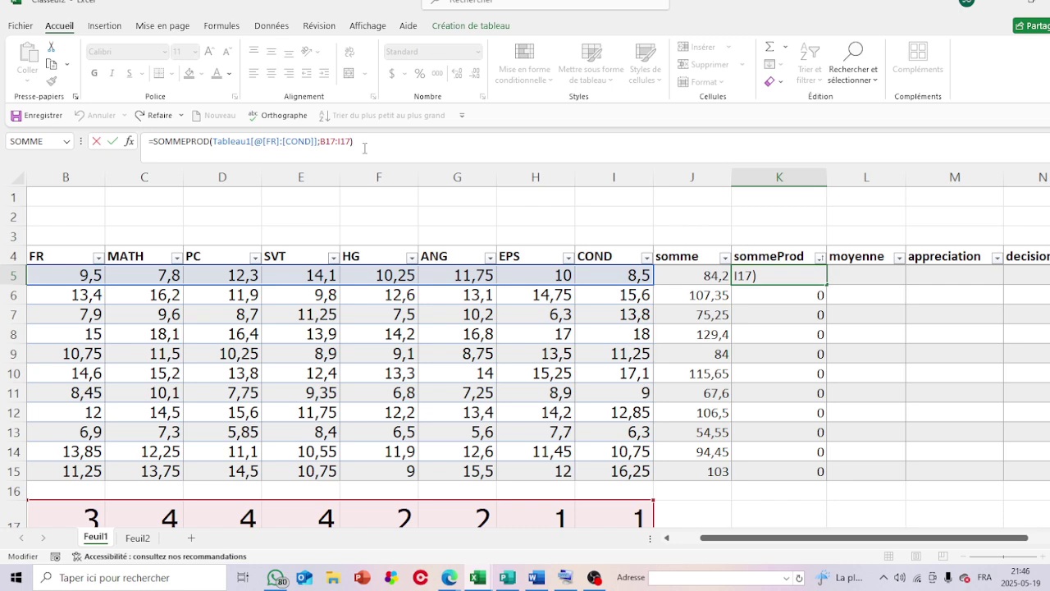
pyautogui.press('BackSpace')
pyautogui.press('BackSpace')
pyautogui.press('BackSpace')
pyautogui.press('BackSpace')
pyautogui.press('BackSpace')
pyautogui.press('BackSpace')
pyautogui.press('BackSpace')
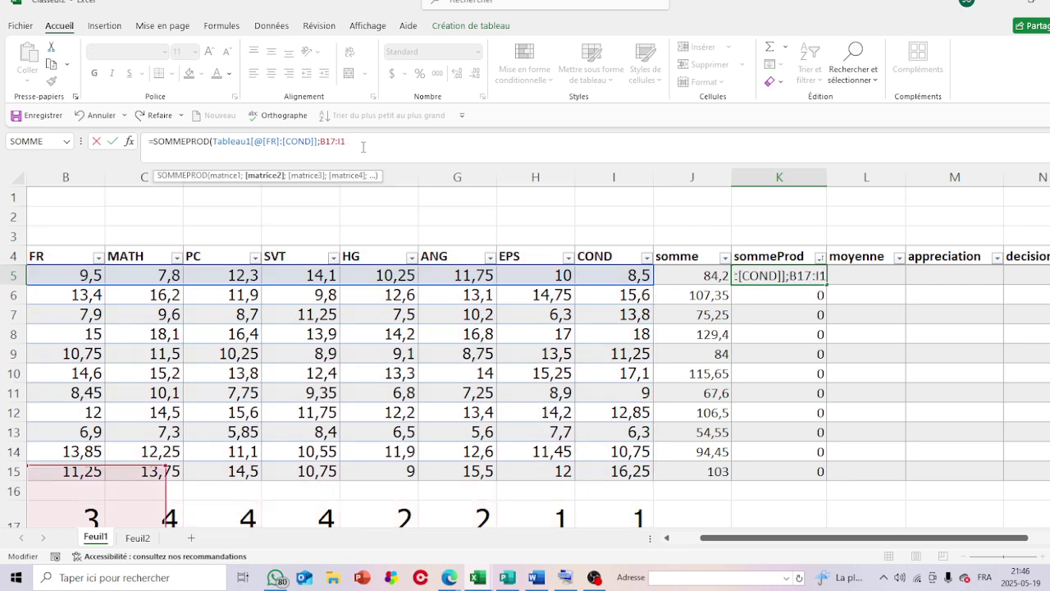
pyautogui.press('BackSpace')
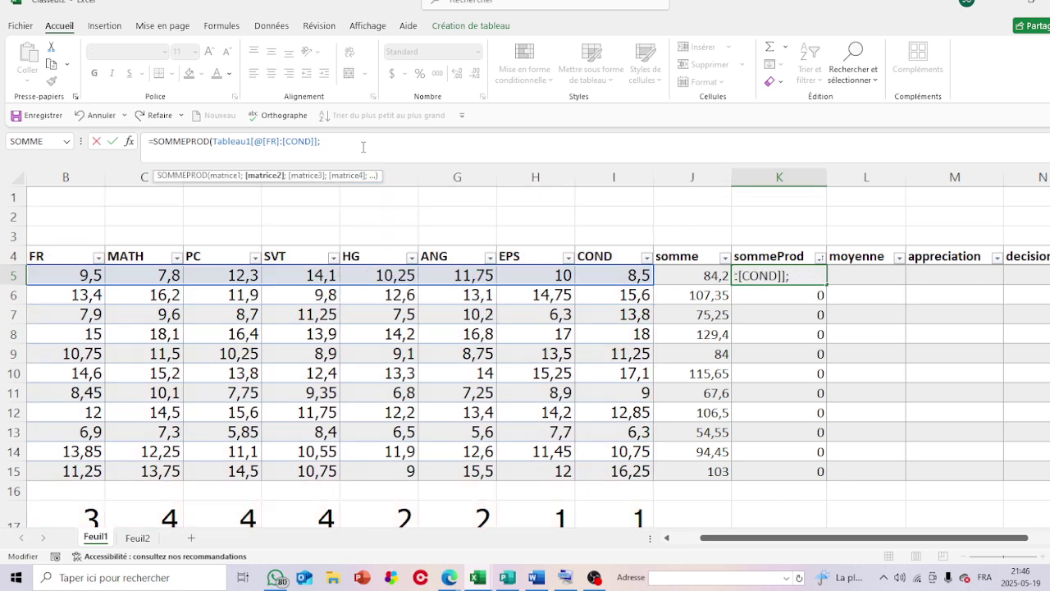
# Complete the SOMMEPROD formula in K5 with the coefficient row as the absolute reference $B$17:$I$17
pyautogui.scroll(-7, 423, 331)
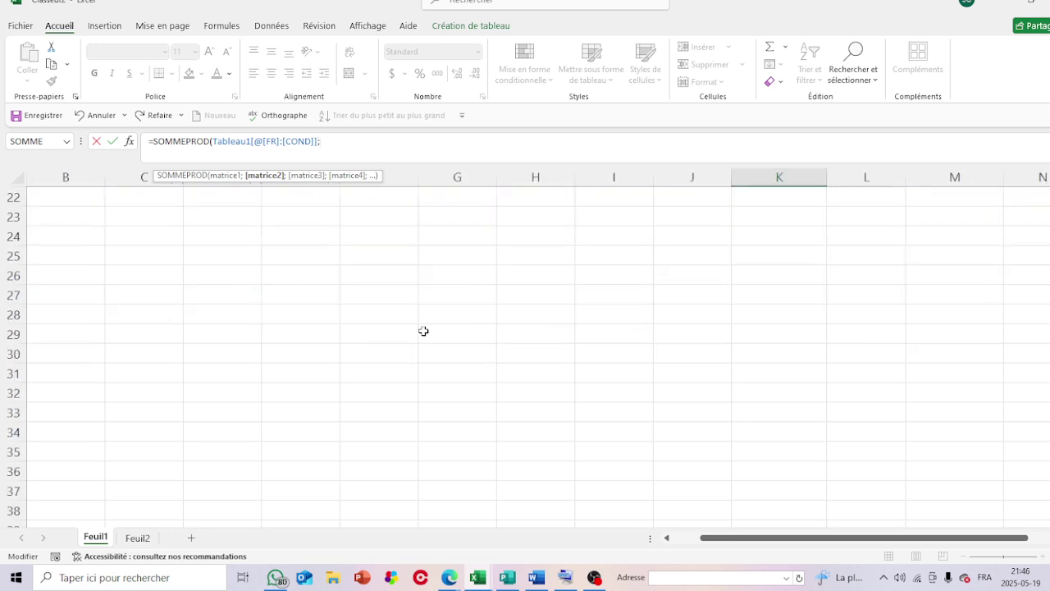
pyautogui.scroll(3, 423, 331)
pyautogui.scroll(2, 423, 330)
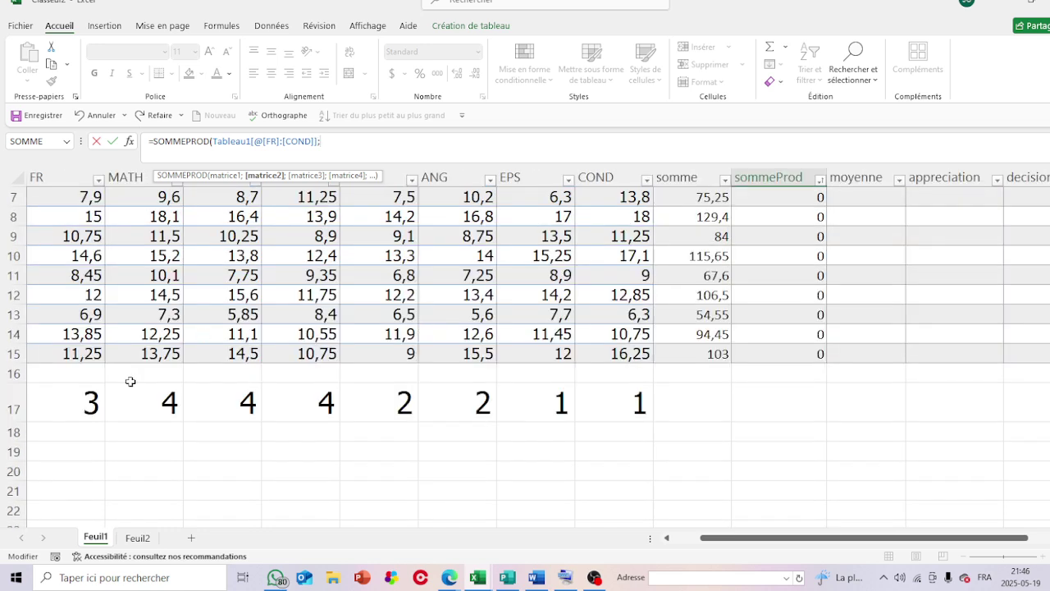
pyautogui.moveTo(83, 400); pyautogui.dragTo(601, 402)
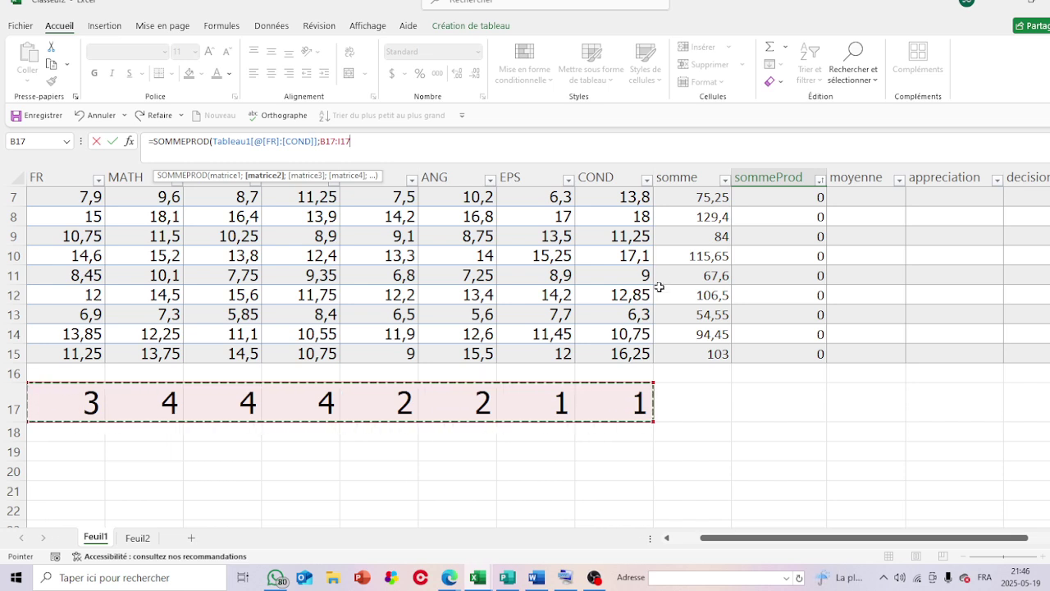
pyautogui.scroll(2, 659, 287)
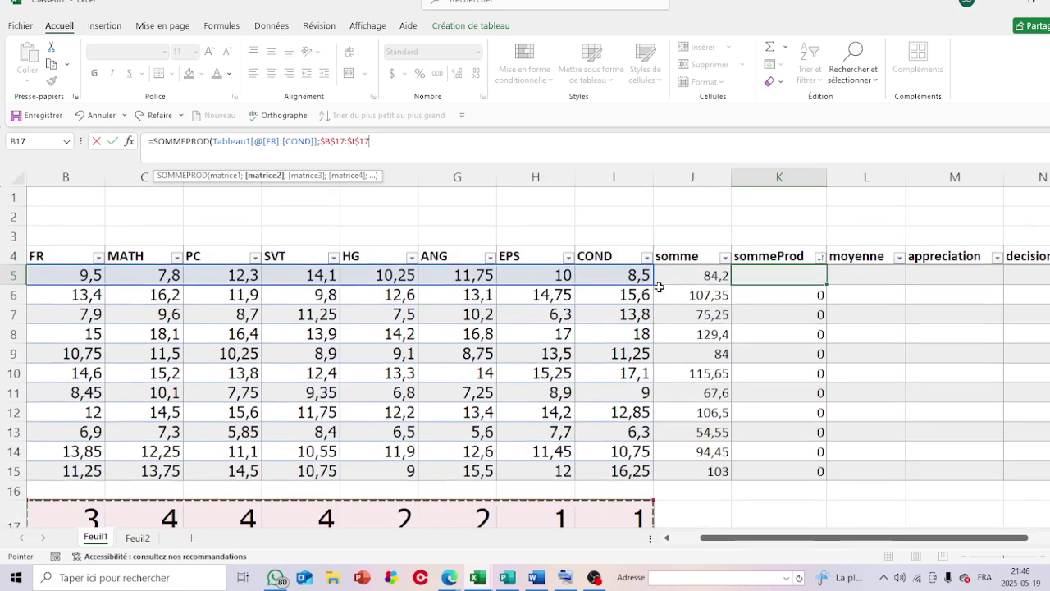
pyautogui.press('F4')
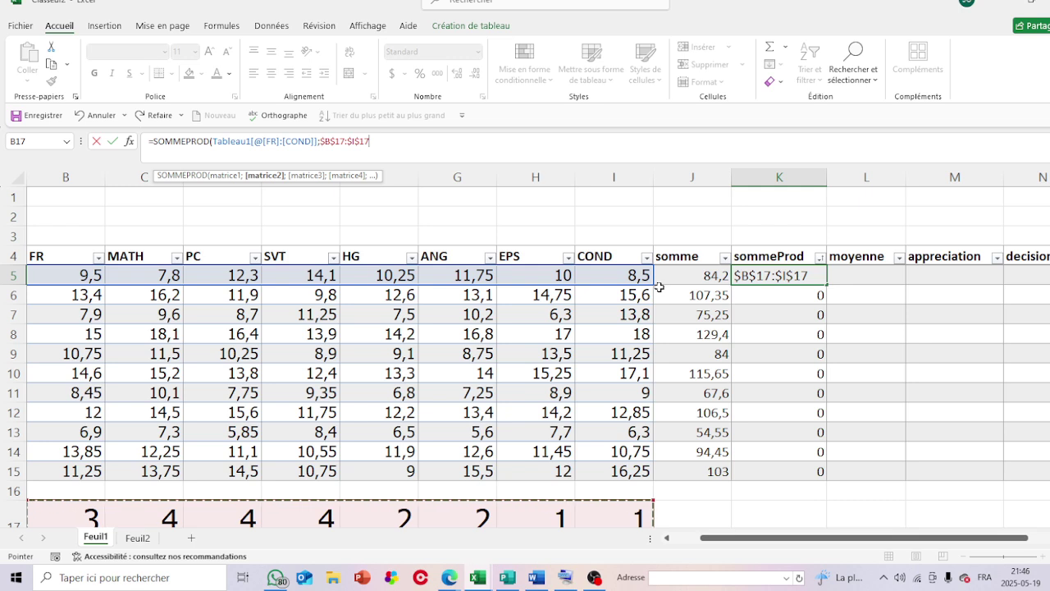
pyautogui.press('Return')
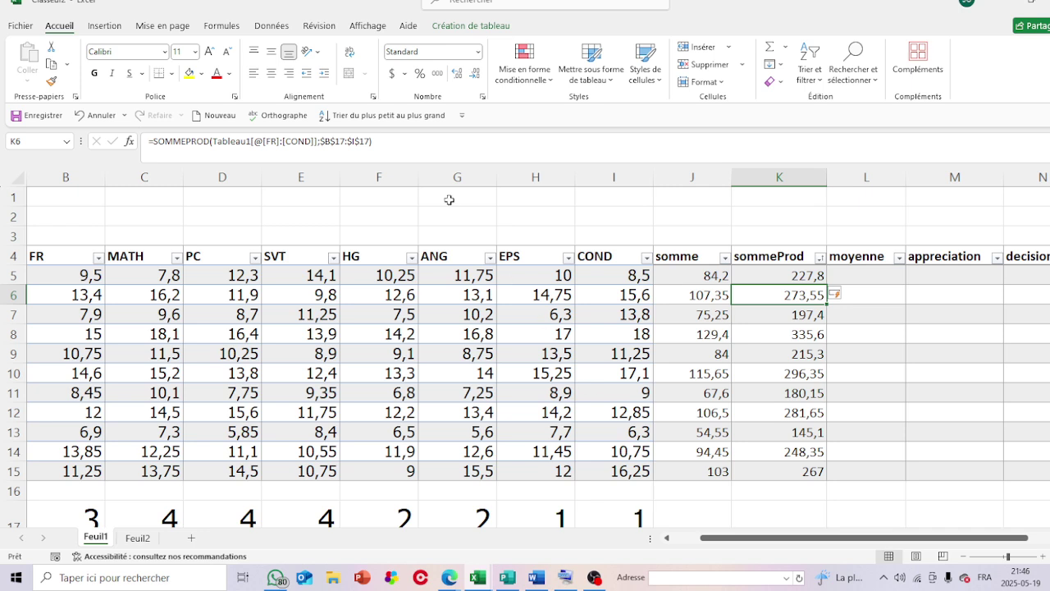
# Delete the entire SOMMEPROD formula from cell K5
pyautogui.click(396, 144)
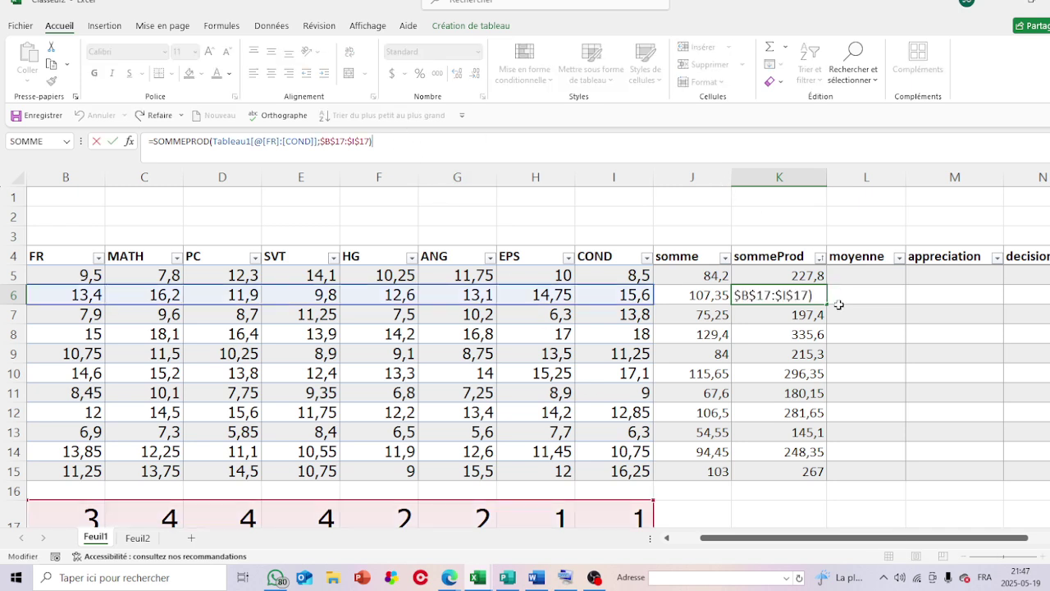
pyautogui.click(808, 276)
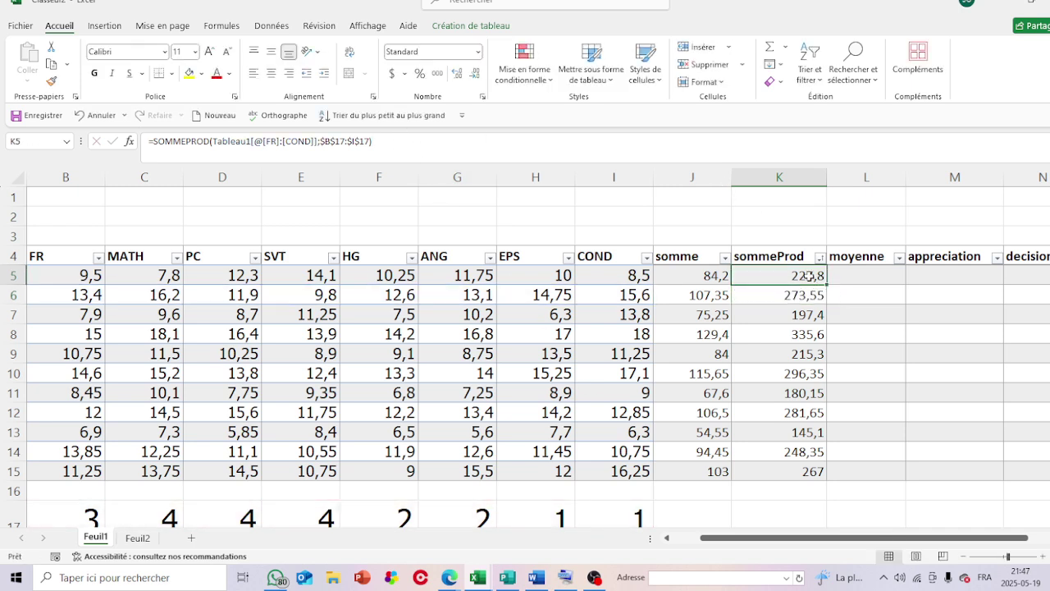
pyautogui.click(386, 141)
pyautogui.press('BackSpace')
pyautogui.press('BackSpace')
pyautogui.press('BackSpace')
pyautogui.press('BackSpace')
pyautogui.press('BackSpace')
pyautogui.press('BackSpace')
pyautogui.press('BackSpace')
pyautogui.press('BackSpace')
pyautogui.press('BackSpace')
pyautogui.press('BackSpace')
pyautogui.press('BackSpace')
pyautogui.press('BackSpace')
pyautogui.press('BackSpace')
pyautogui.press('BackSpace')
pyautogui.press('BackSpace')
pyautogui.press('BackSpace')
pyautogui.press('BackSpace')
pyautogui.press('BackSpace')
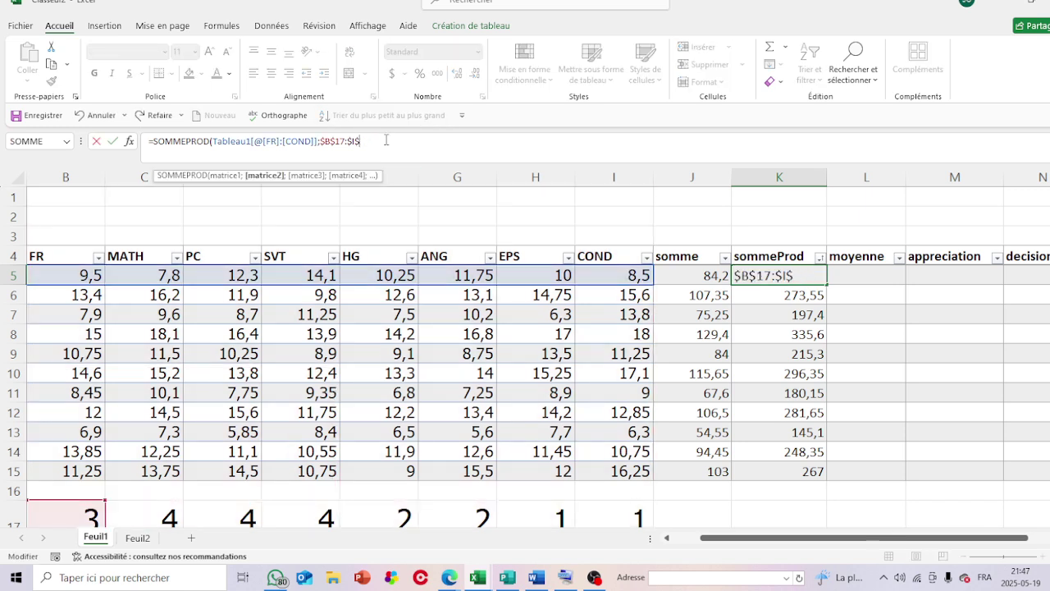
pyautogui.press('BackSpace')
pyautogui.press('BackSpace')
pyautogui.press('BackSpace')
pyautogui.press('BackSpace')
pyautogui.press('BackSpace')
pyautogui.press('BackSpace')
pyautogui.press('BackSpace')
pyautogui.press('BackSpace')
pyautogui.press('BackSpace')
pyautogui.press('BackSpace')
pyautogui.press('BackSpace')
pyautogui.press('BackSpace')
pyautogui.press('BackSpace')
pyautogui.press('BackSpace')
pyautogui.press('BackSpace')
pyautogui.press('BackSpace')
pyautogui.press('BackSpace')
pyautogui.press('BackSpace')
pyautogui.press('BackSpace')
pyautogui.press('BackSpace')
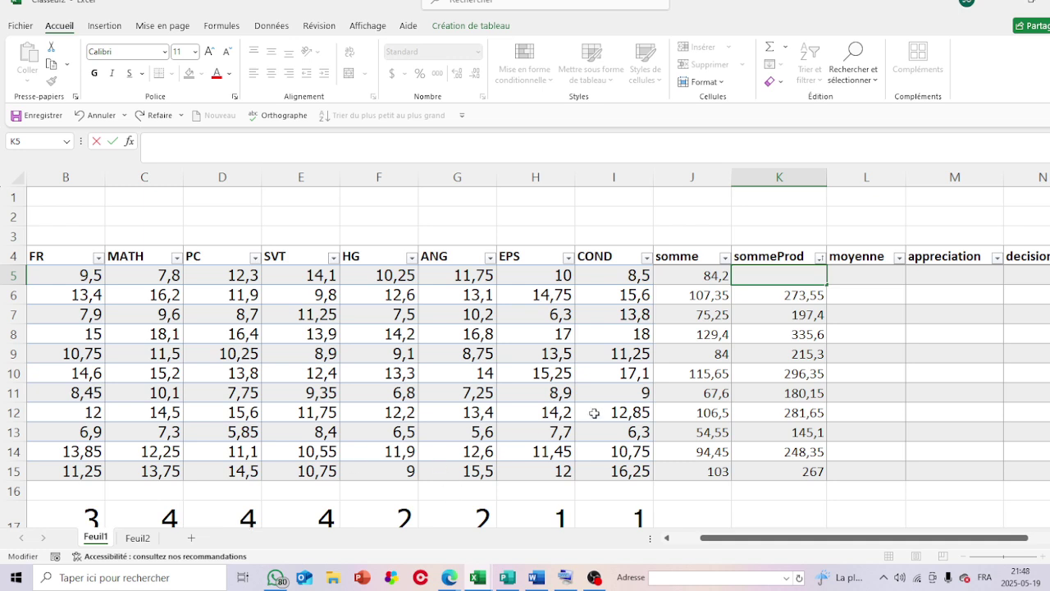
# Enter a SOMMEPROD formula in K5 multiplying the row's FR to COND grades by the absolute coefficient range $B$17:$I$17
pyautogui.write('=')
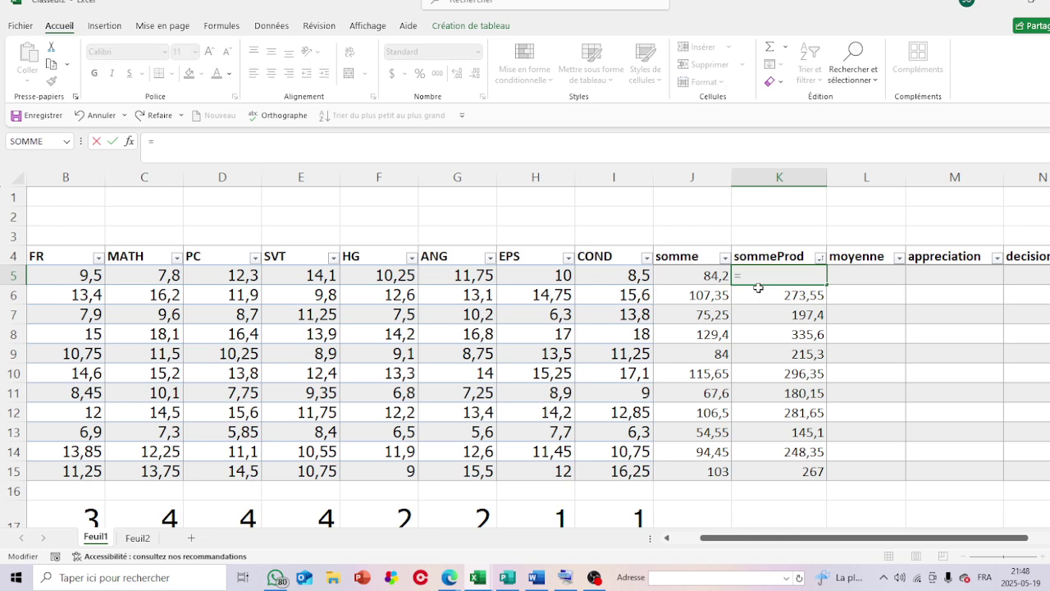
pyautogui.write('somme')
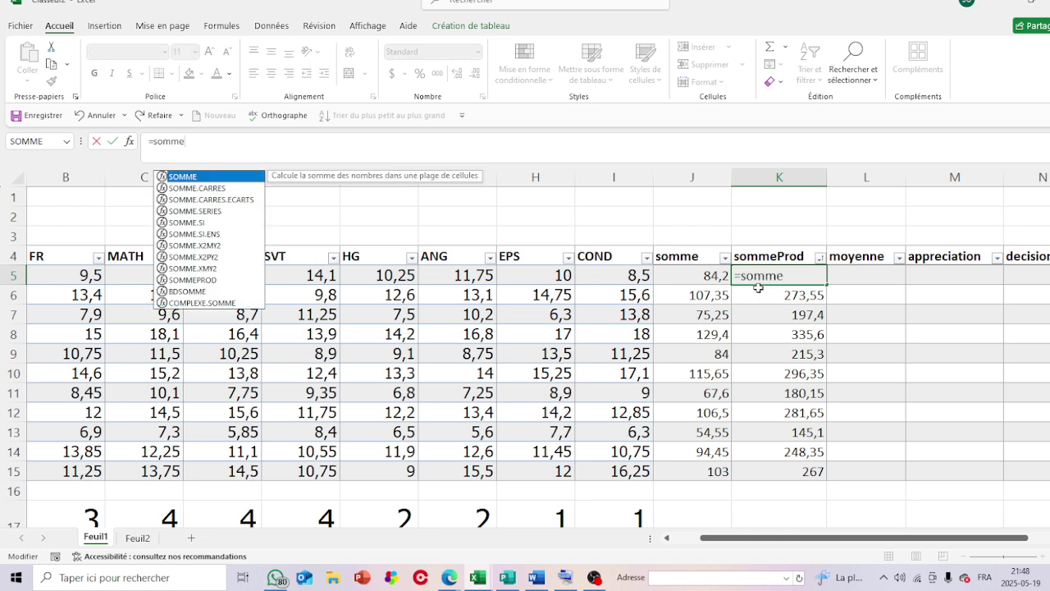
pyautogui.write('prod')
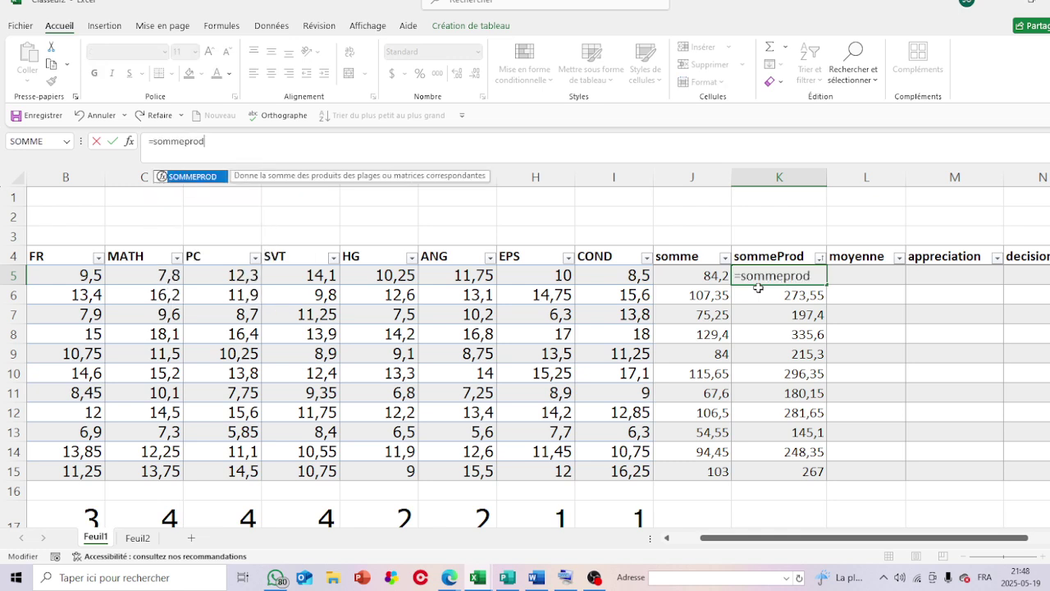
pyautogui.write('(')
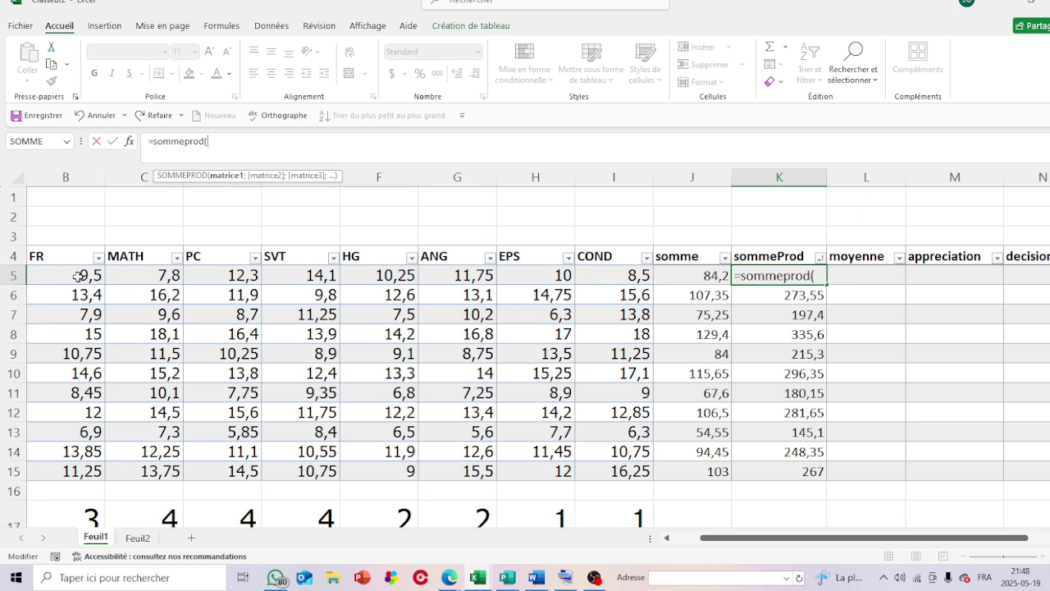
pyautogui.moveTo(79, 276); pyautogui.dragTo(630, 273)
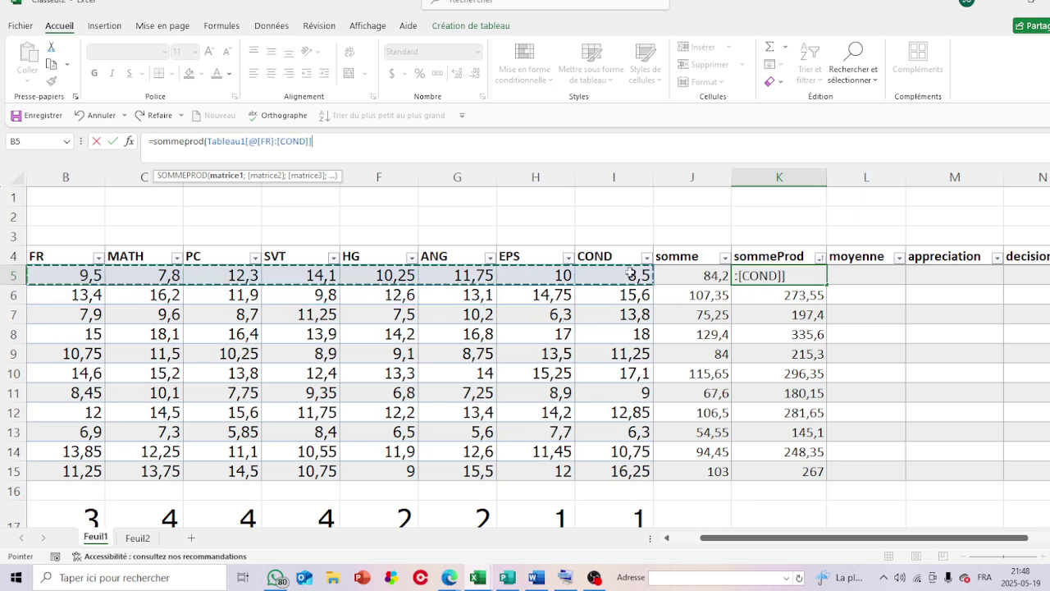
pyautogui.write(';')
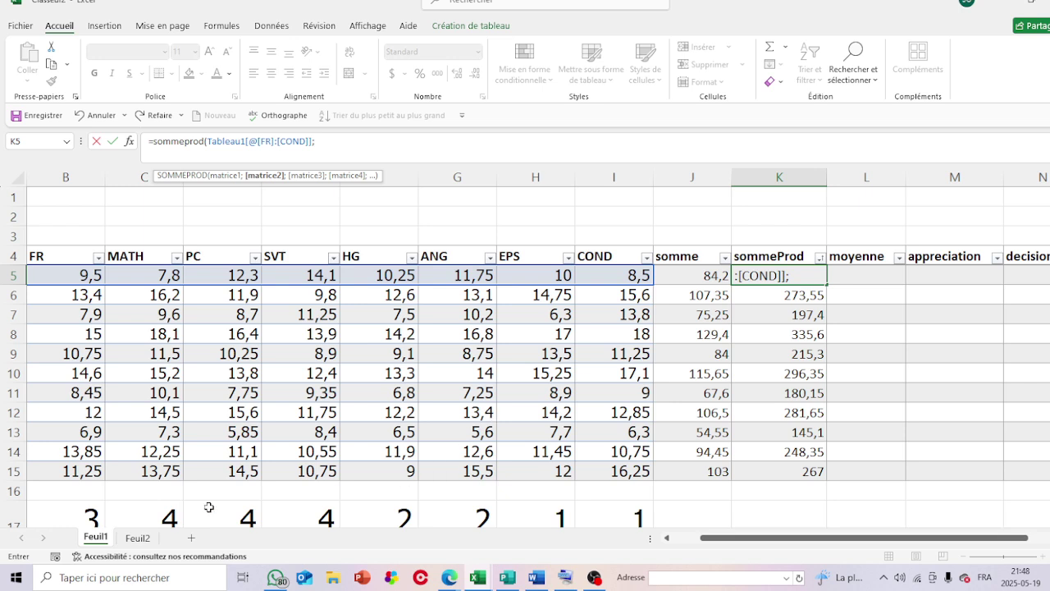
pyautogui.moveTo(94, 512); pyautogui.dragTo(498, 489)
pyautogui.moveTo(584, 468); pyautogui.dragTo(615, 469)
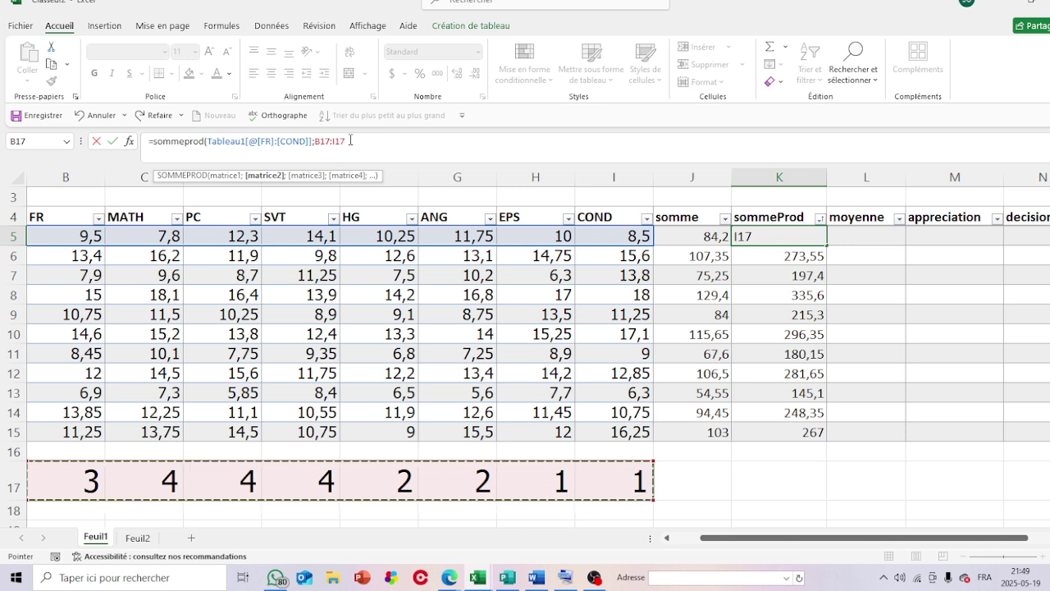
pyautogui.press('F4')
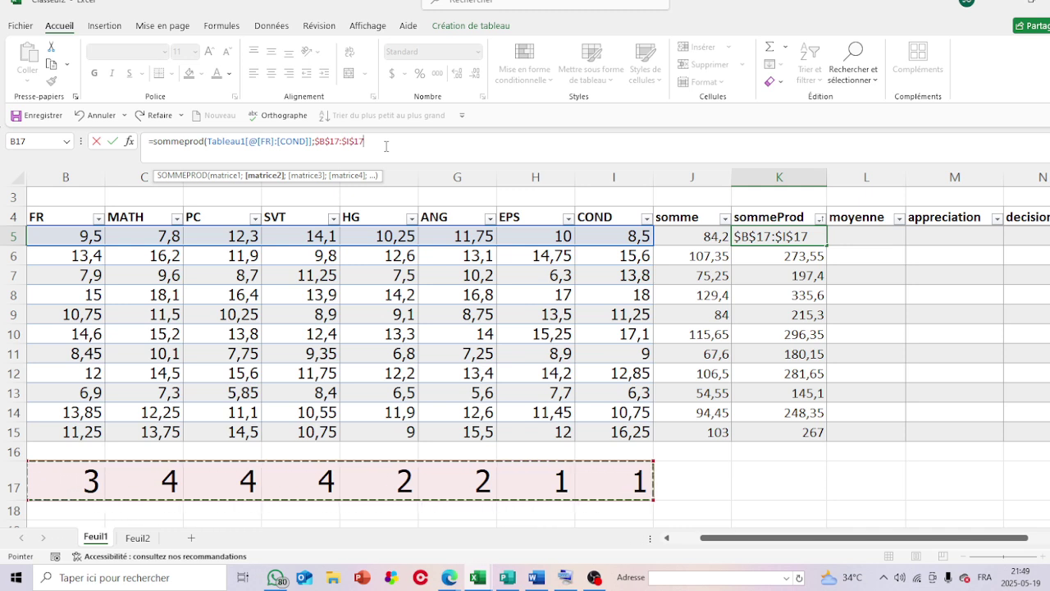
pyautogui.write(')')
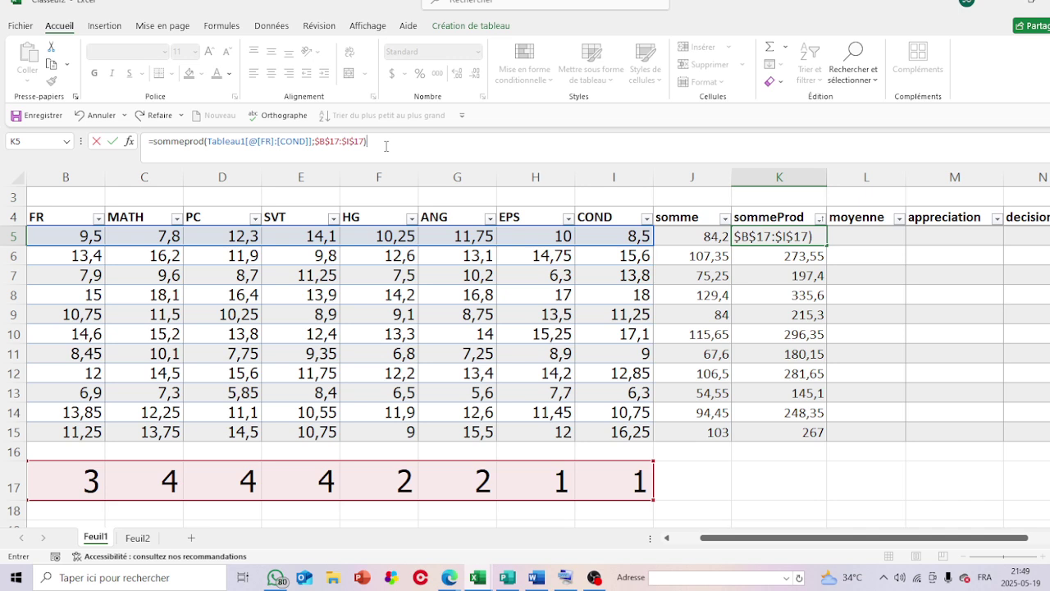
pyautogui.press('Return')
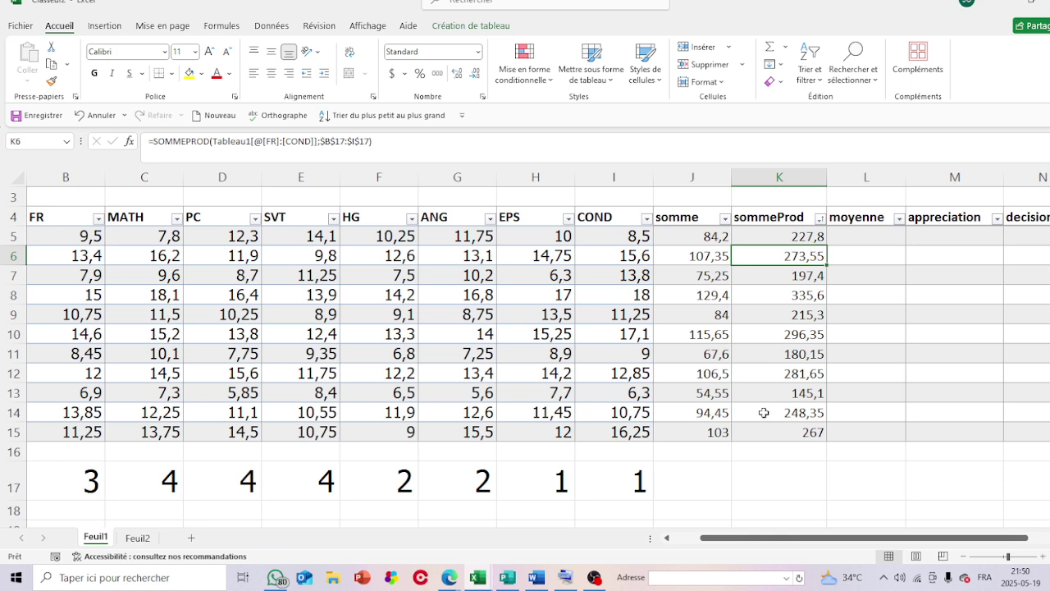
# Total the coefficients in cell J17 with the formula =SOMME(B17:I17)
pyautogui.click(695, 480)
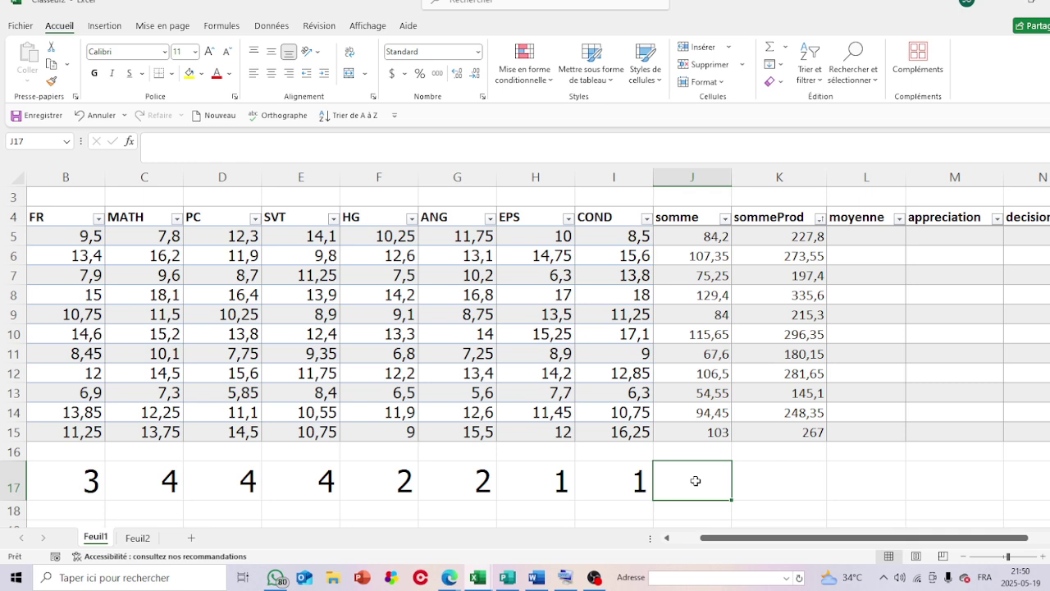
pyautogui.write('=')
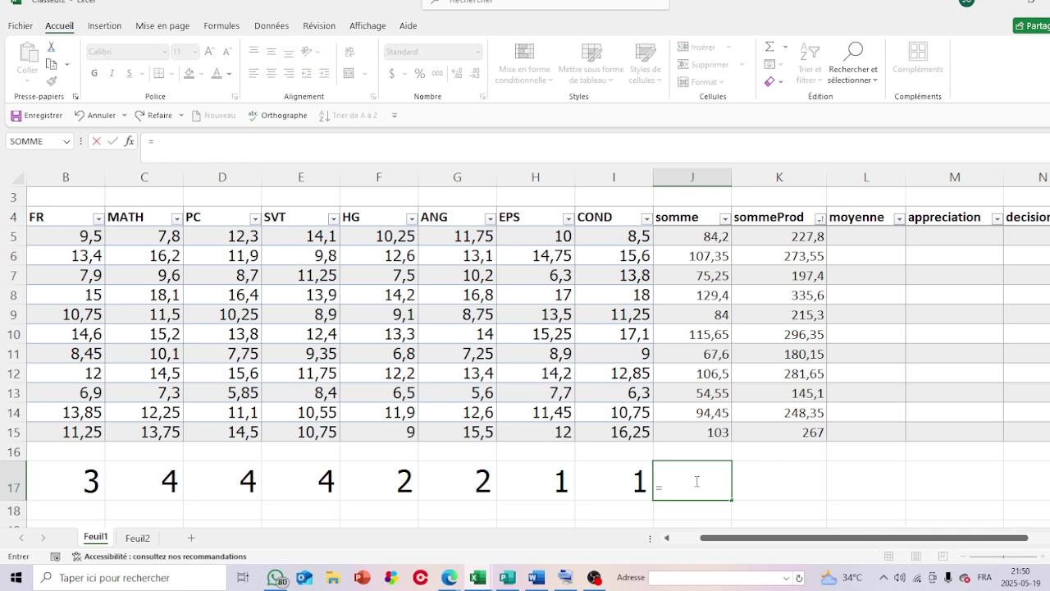
pyautogui.write('somme')
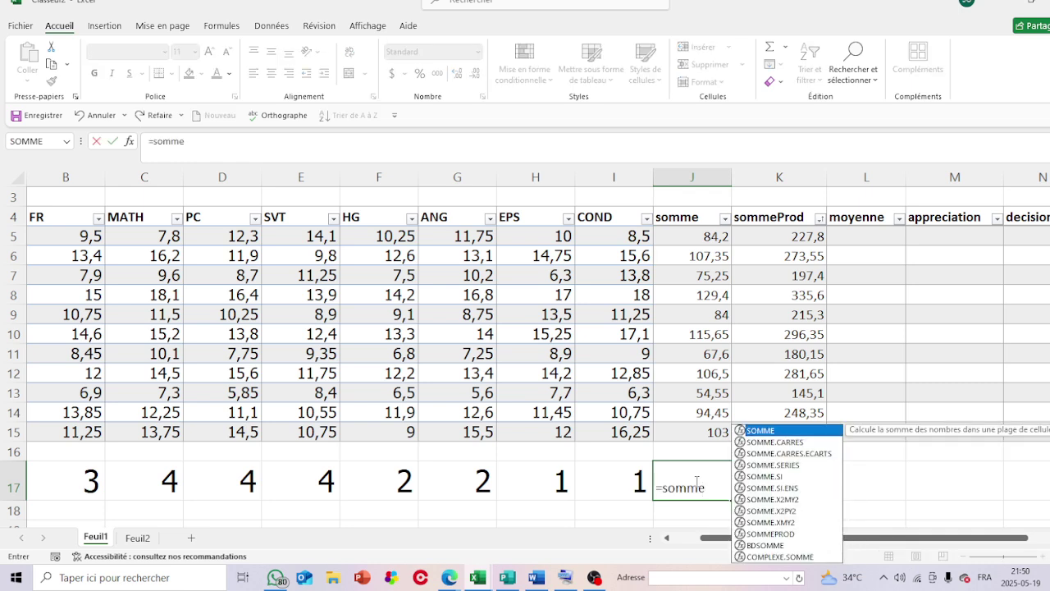
pyautogui.write('(')
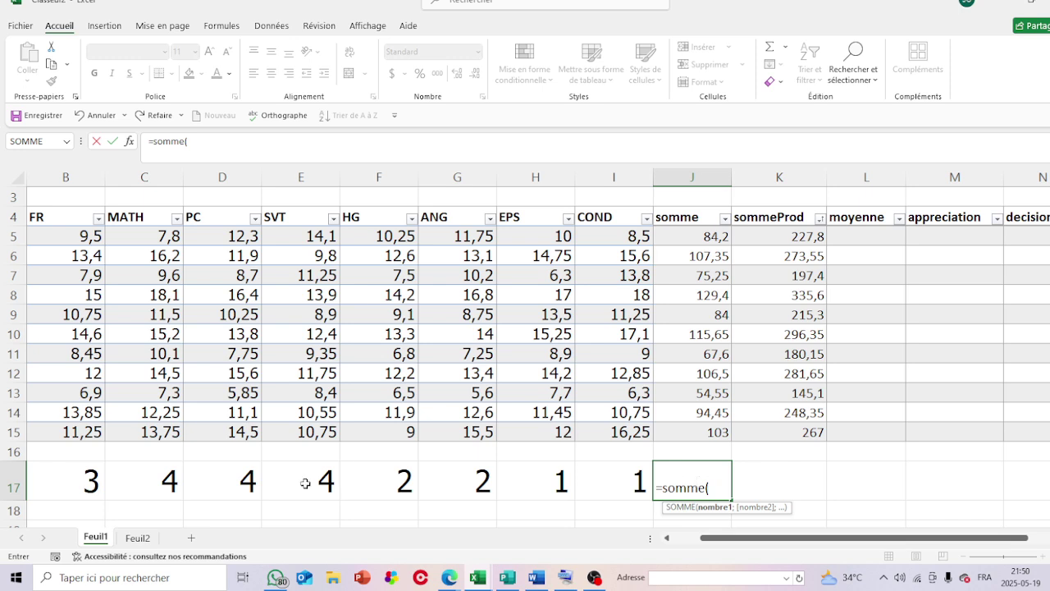
pyautogui.moveTo(70, 490); pyautogui.dragTo(604, 485)
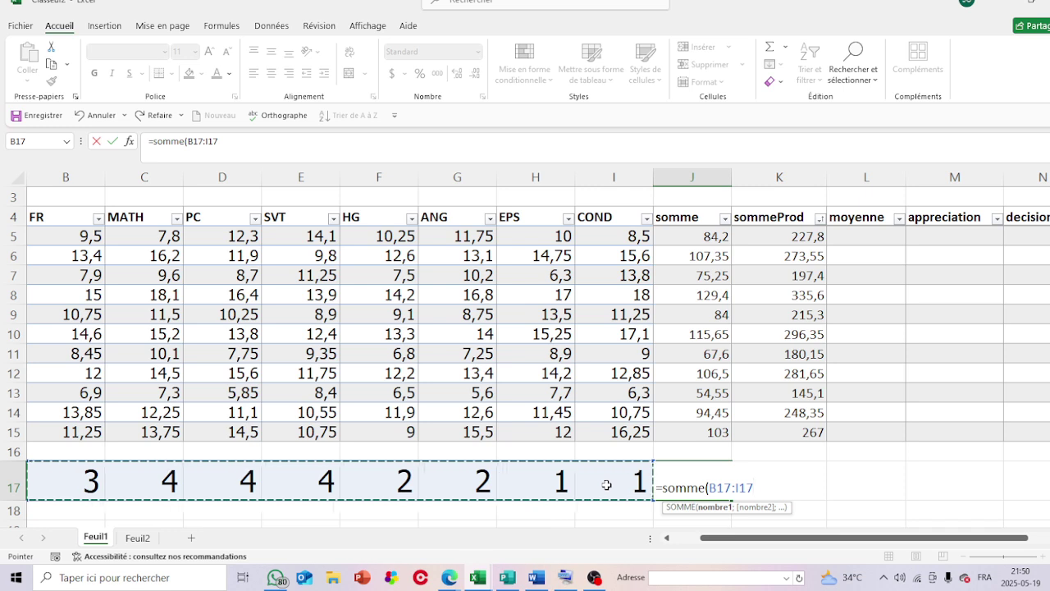
pyautogui.write(')')
pyautogui.press('Return')
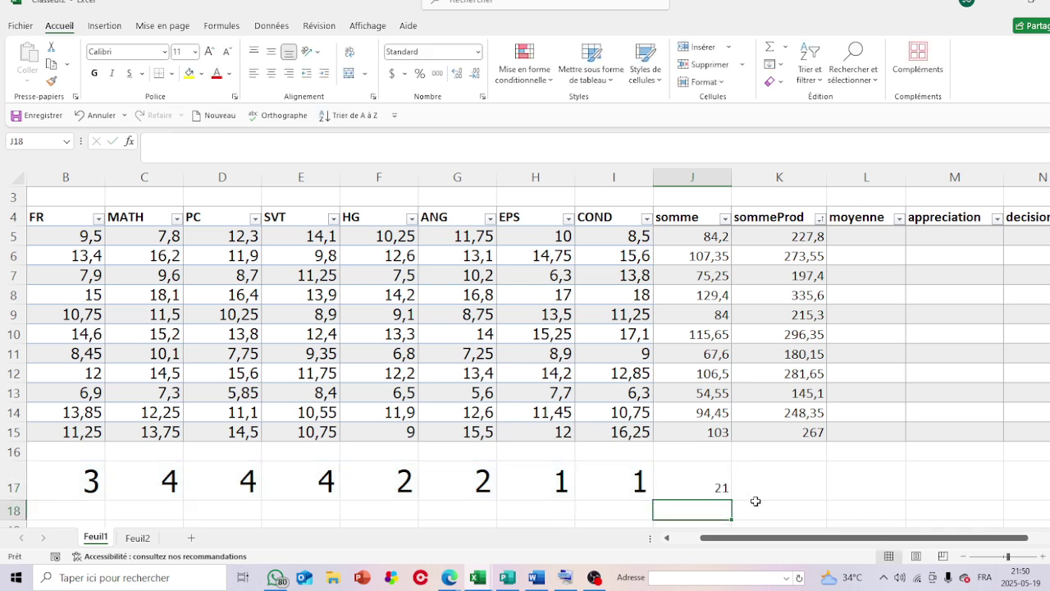
# Enlarge the font of the coefficient total in J17 to size 26
pyautogui.click(714, 485)
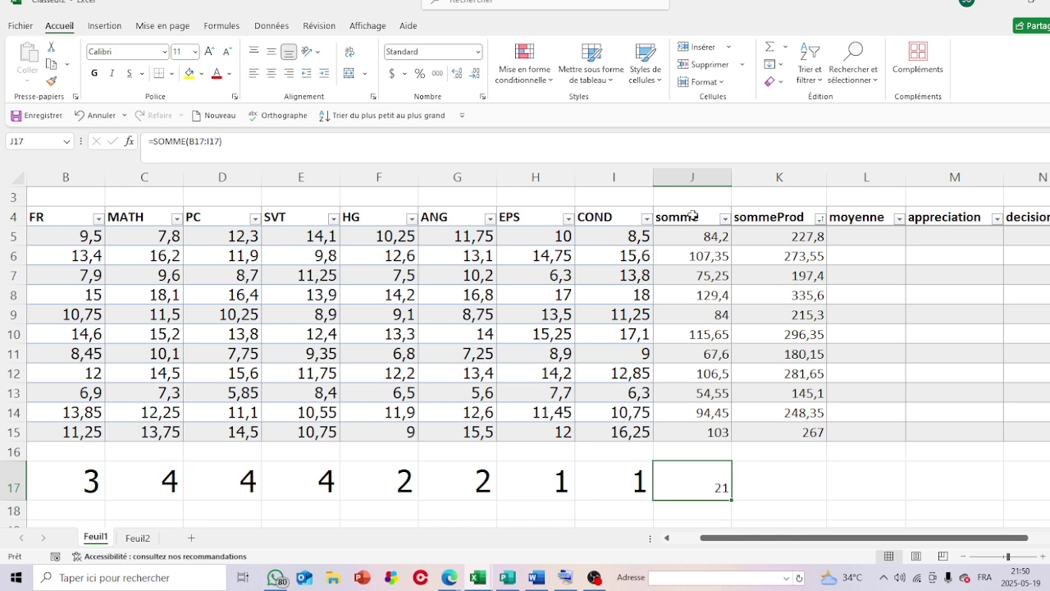
pyautogui.click(211, 51)
pyautogui.click(210, 51)
pyautogui.click(210, 52)
pyautogui.click(210, 52)
pyautogui.click(210, 52)
pyautogui.click(210, 52)
pyautogui.click(210, 52)
pyautogui.click(210, 52)
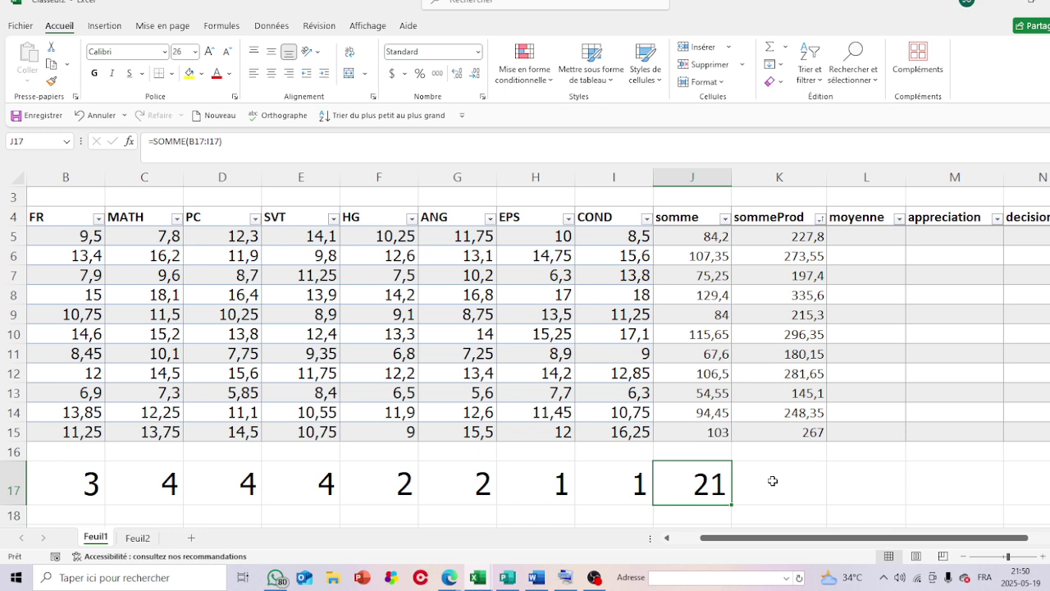
# Format the coefficient total in J17 with white text on a black fill
pyautogui.click(864, 488)
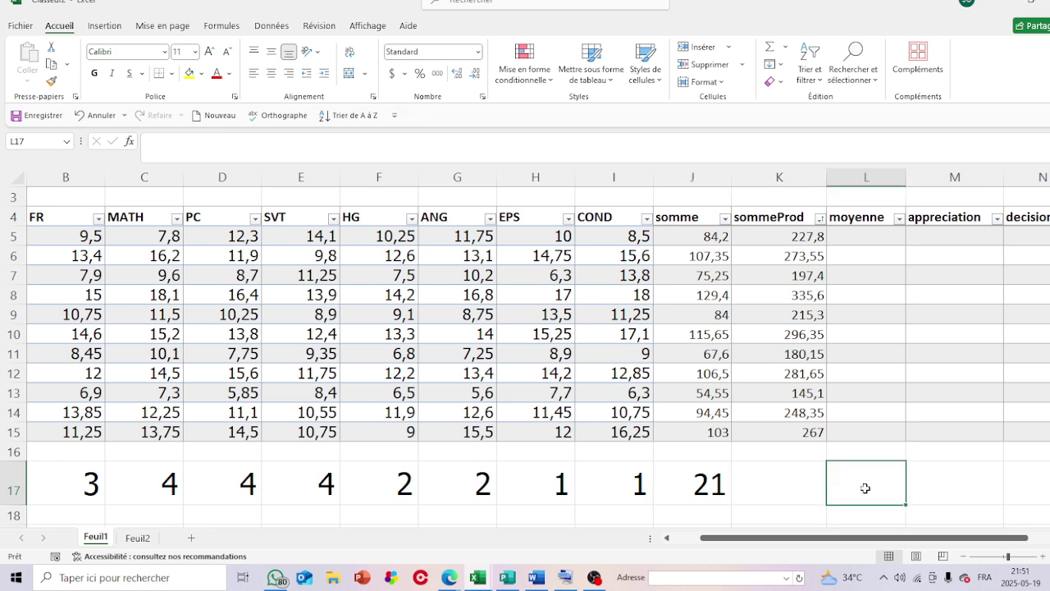
pyautogui.click(698, 482)
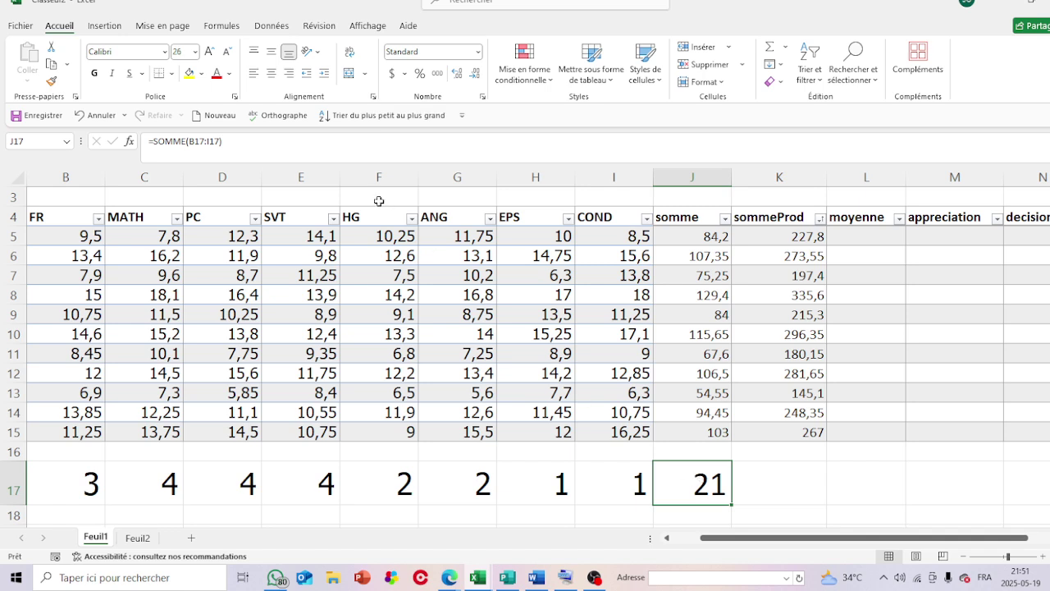
pyautogui.click(190, 73)
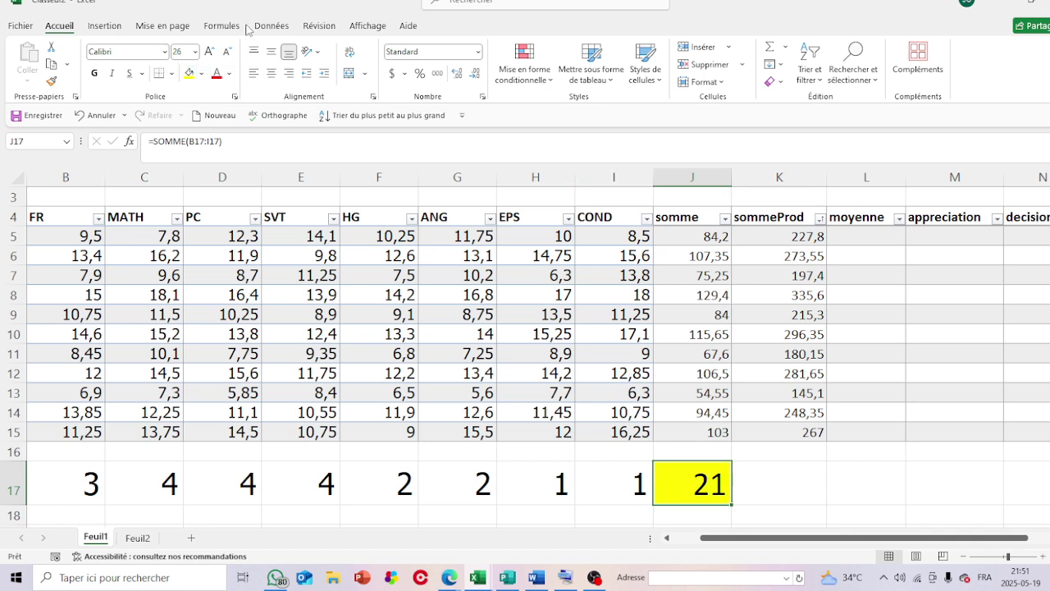
pyautogui.click(231, 76)
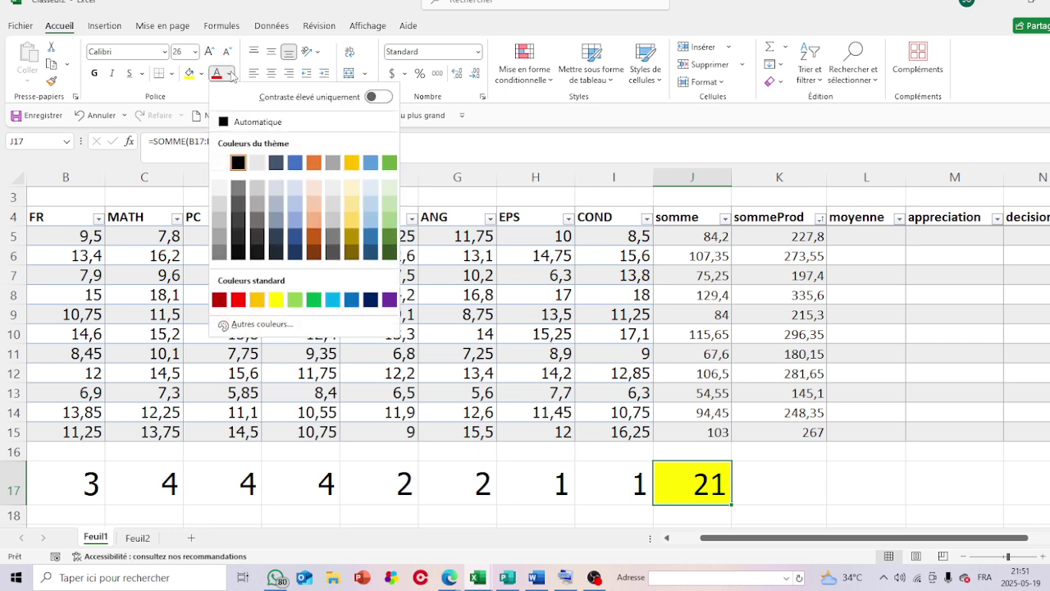
pyautogui.click(214, 163)
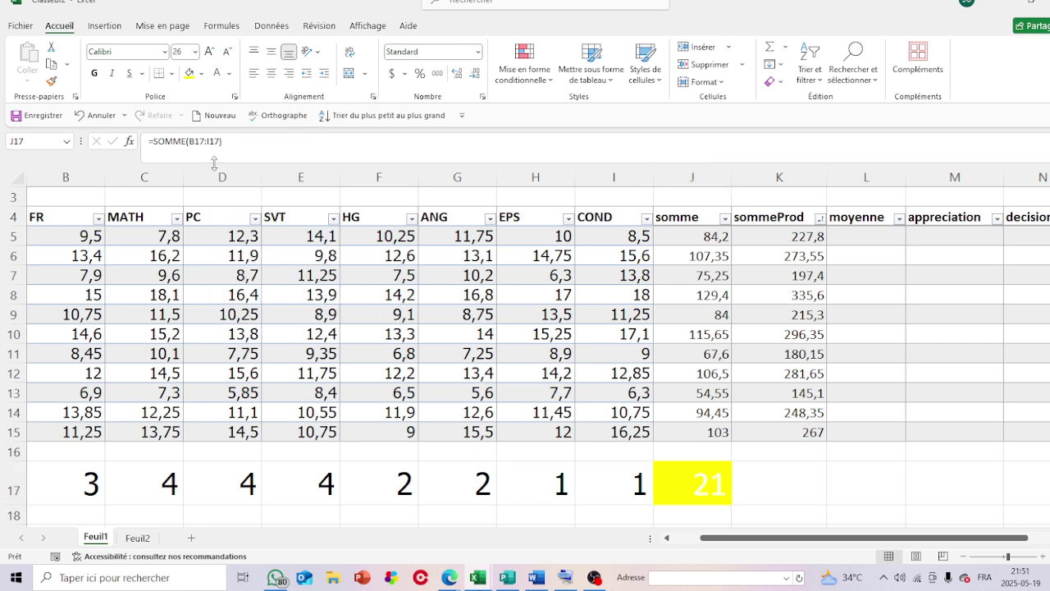
pyautogui.click(201, 74)
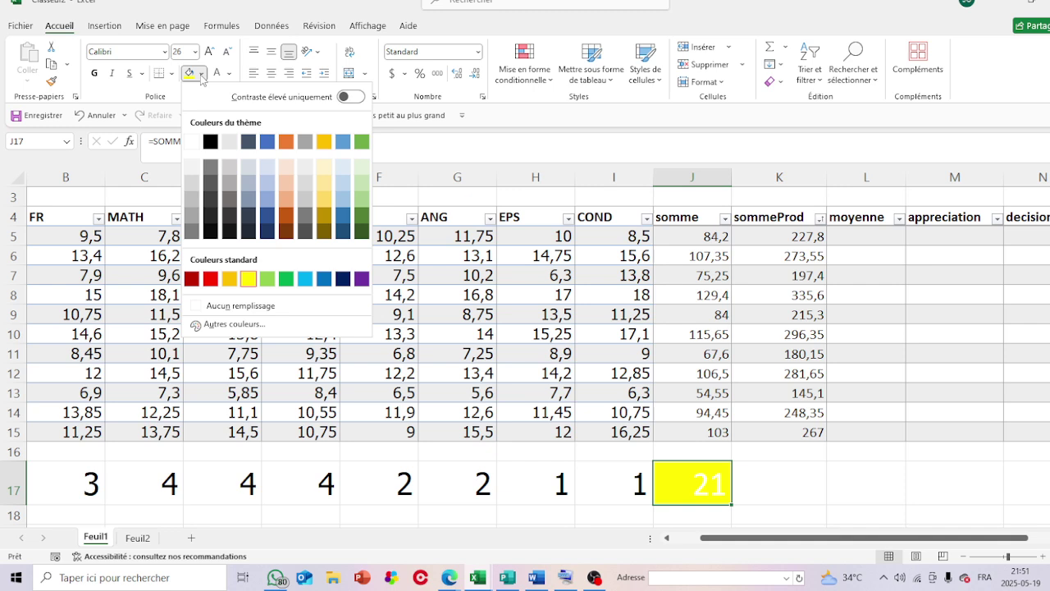
pyautogui.click(210, 142)
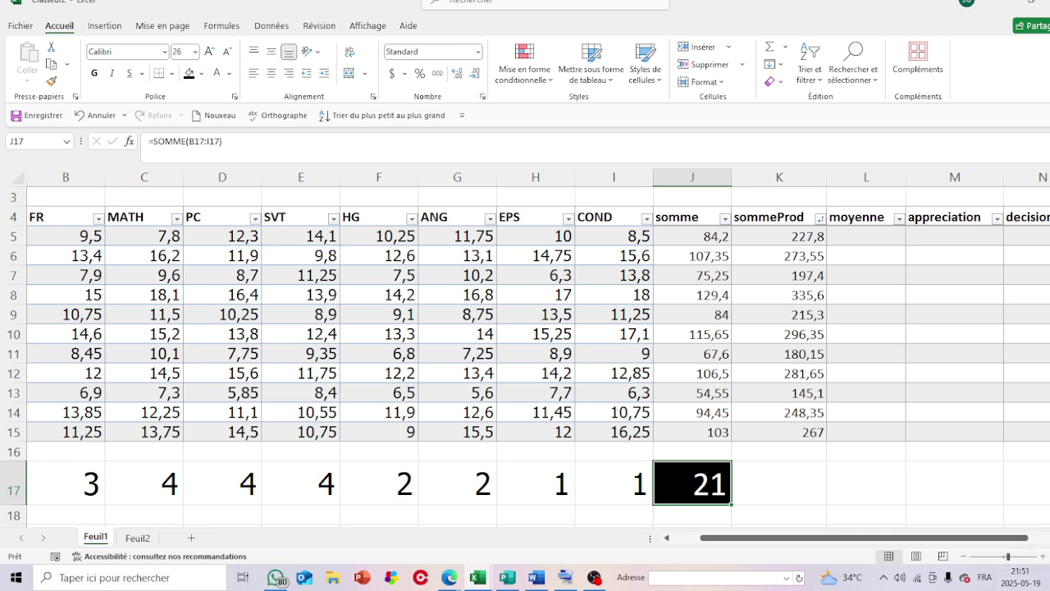
pyautogui.click(853, 238)
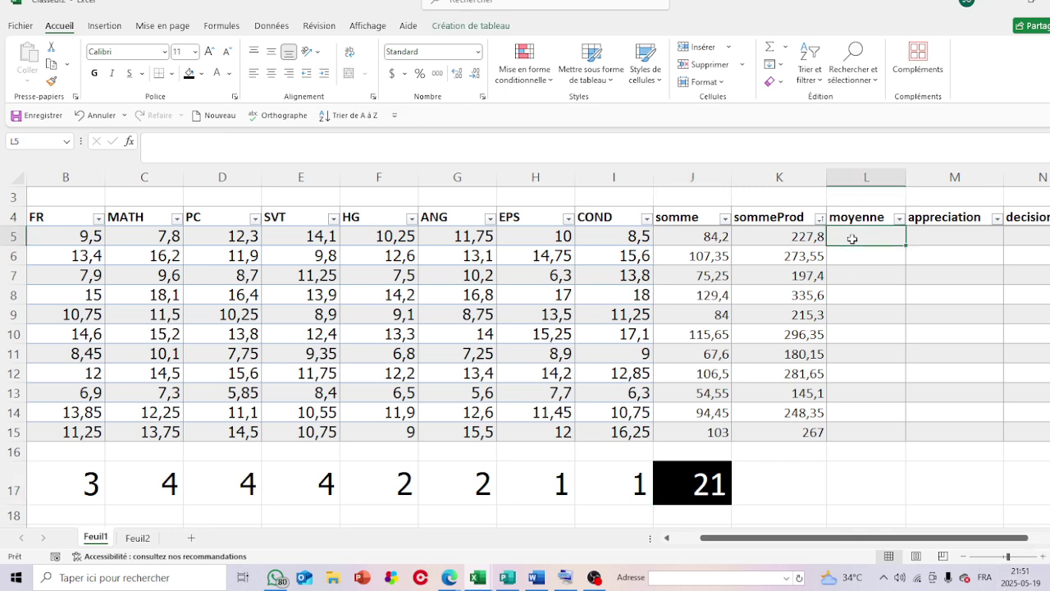
pyautogui.write('=')
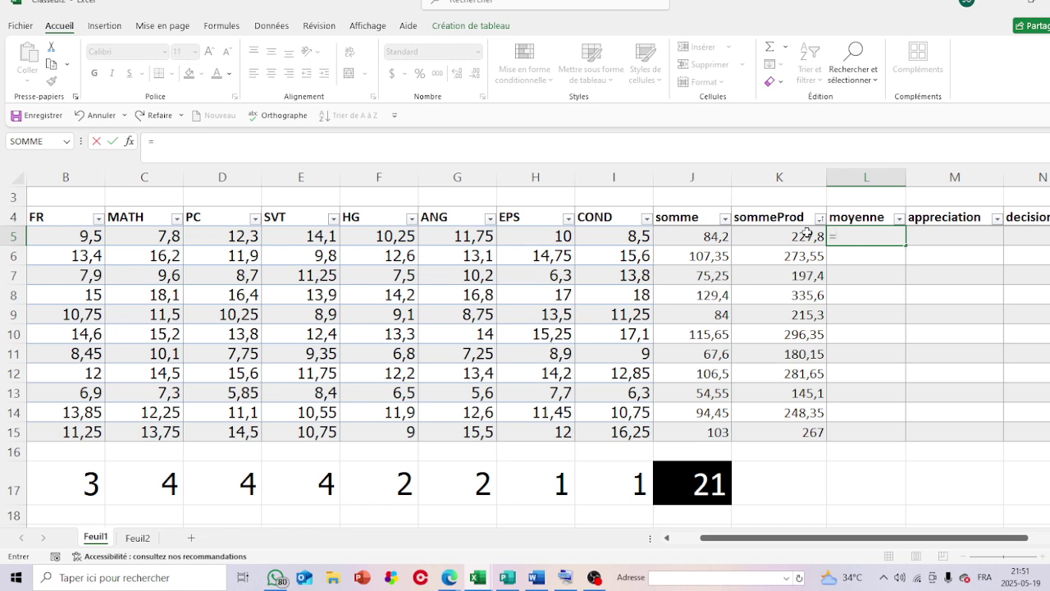
pyautogui.click(807, 235)
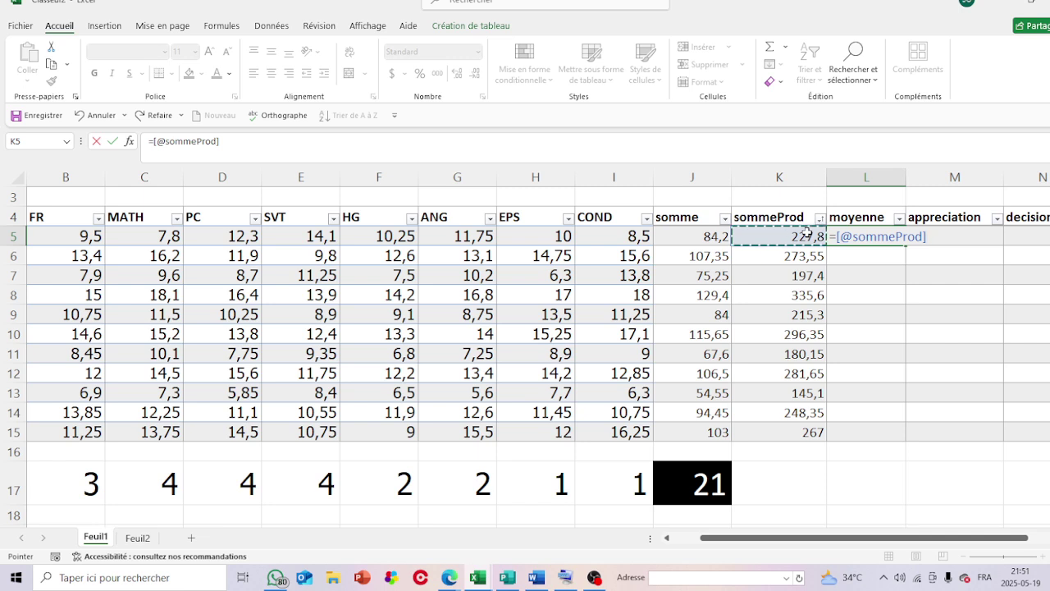
pyautogui.write('/')
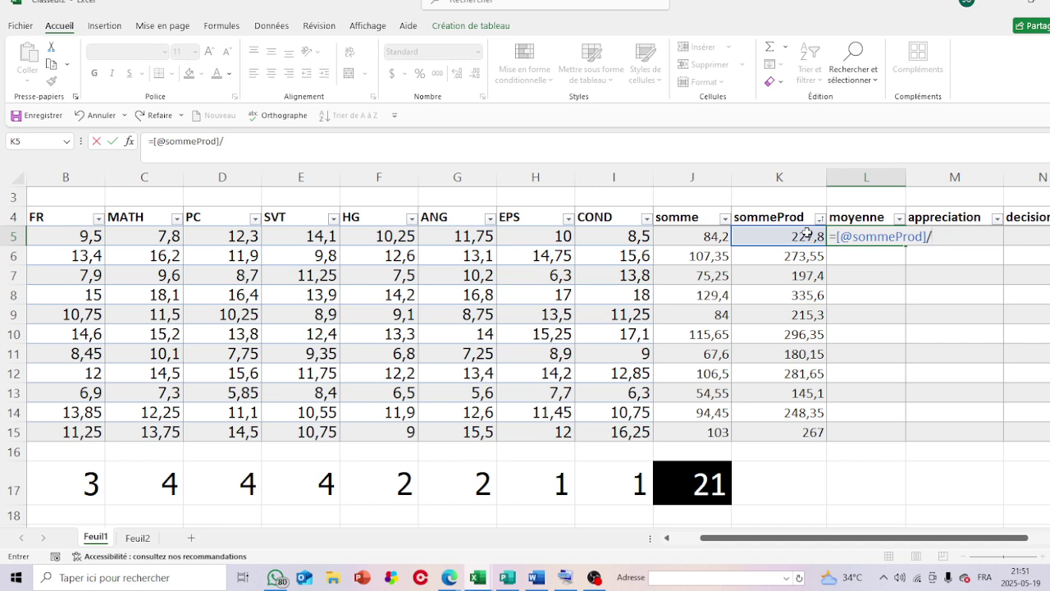
pyautogui.click(716, 490)
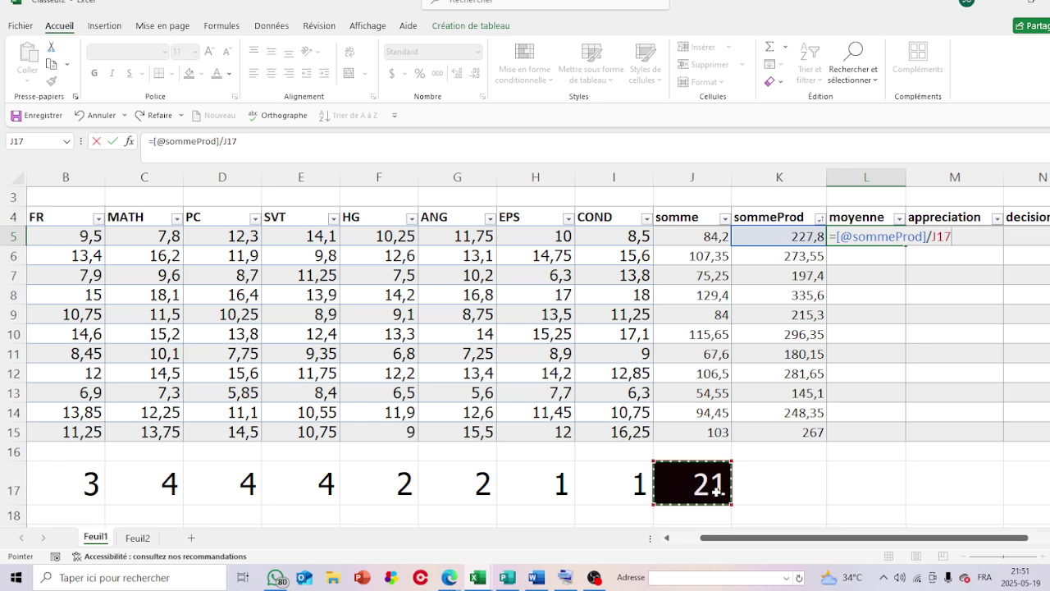
pyautogui.press('Return')
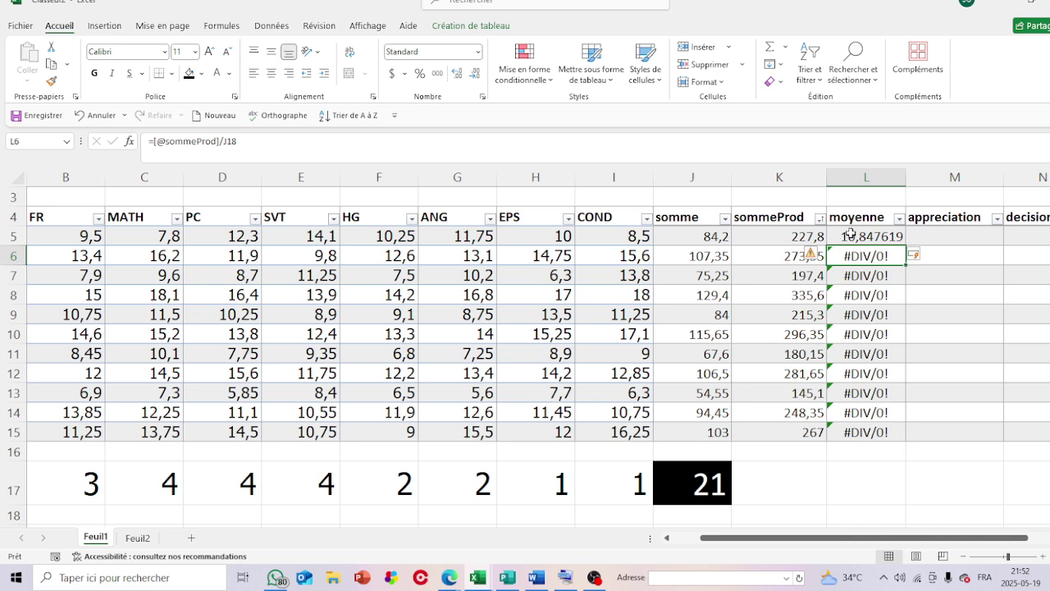
pyautogui.click(852, 233)
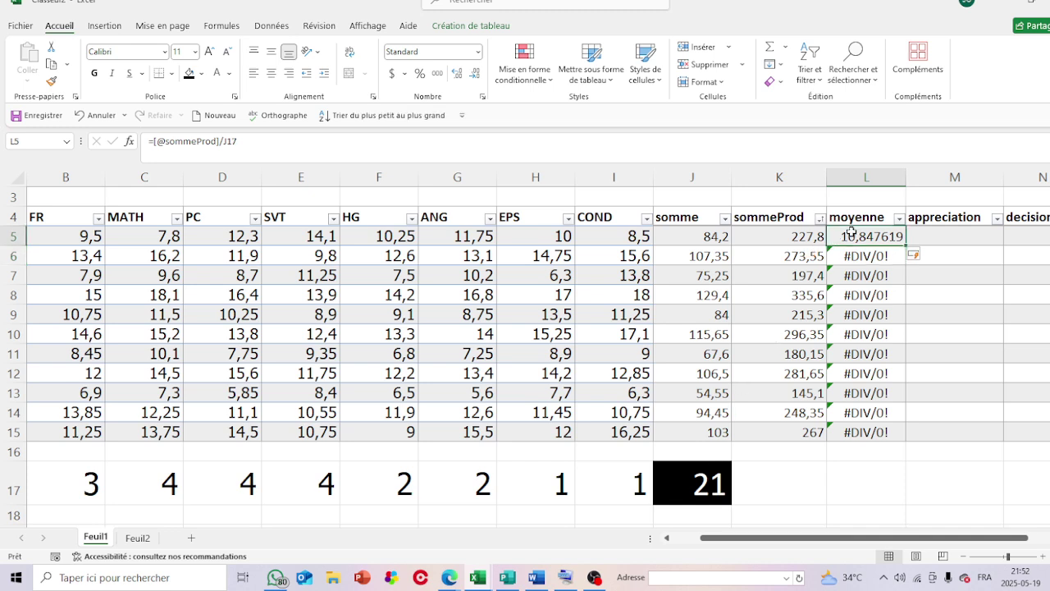
pyautogui.click(278, 148)
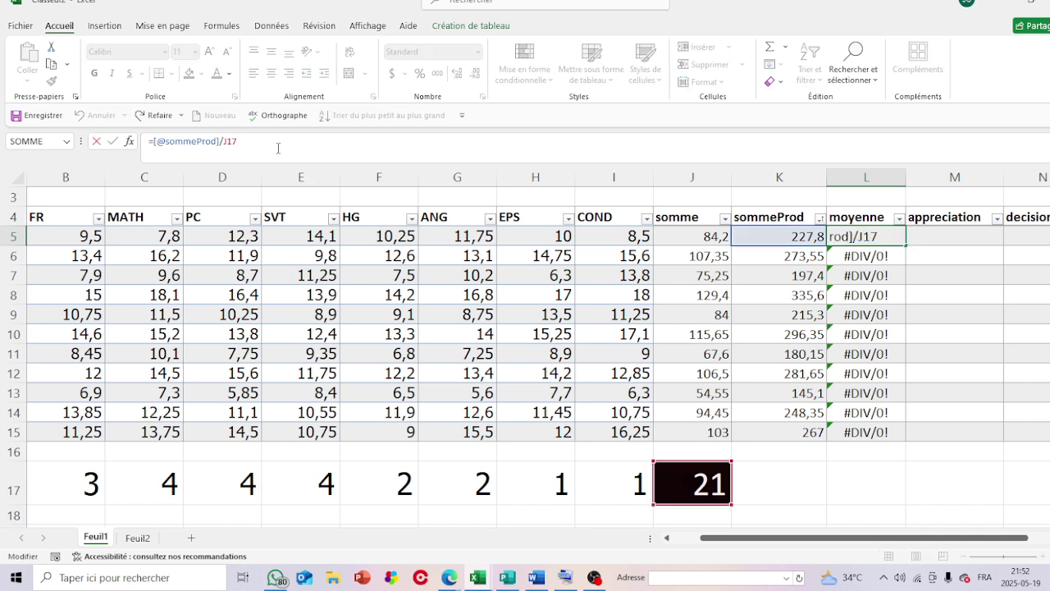
pyautogui.press('BackSpace')
pyautogui.press('BackSpace')
pyautogui.press('BackSpace')
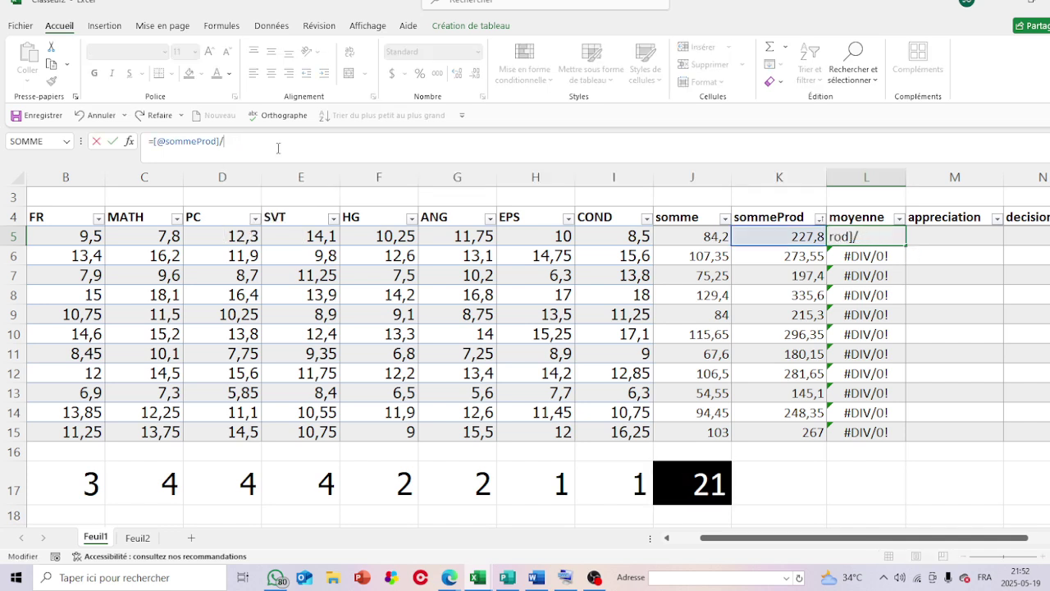
pyautogui.click(697, 490)
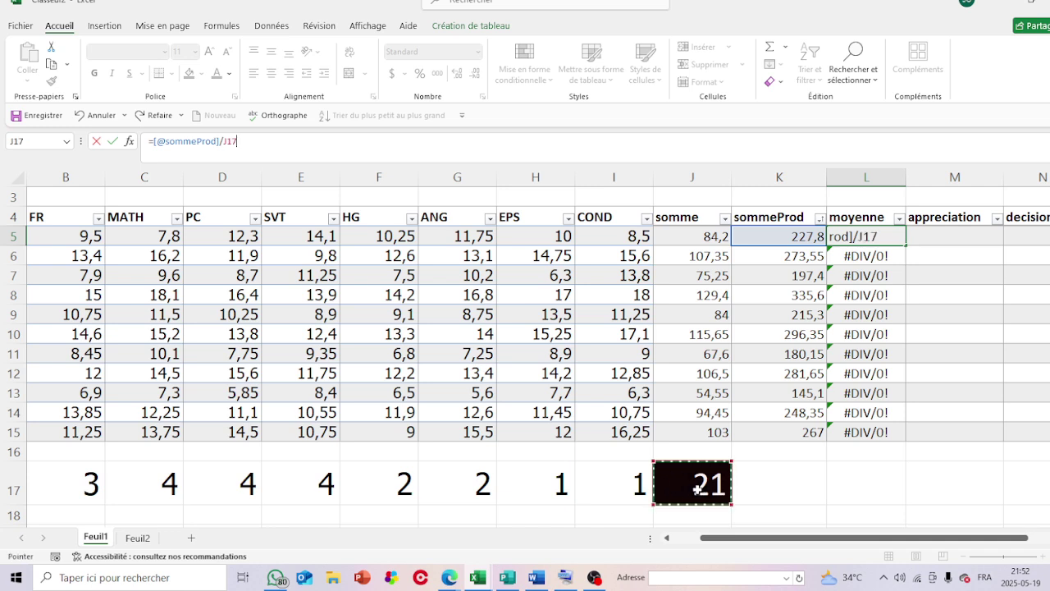
pyautogui.press('F4')
pyautogui.press('Return')
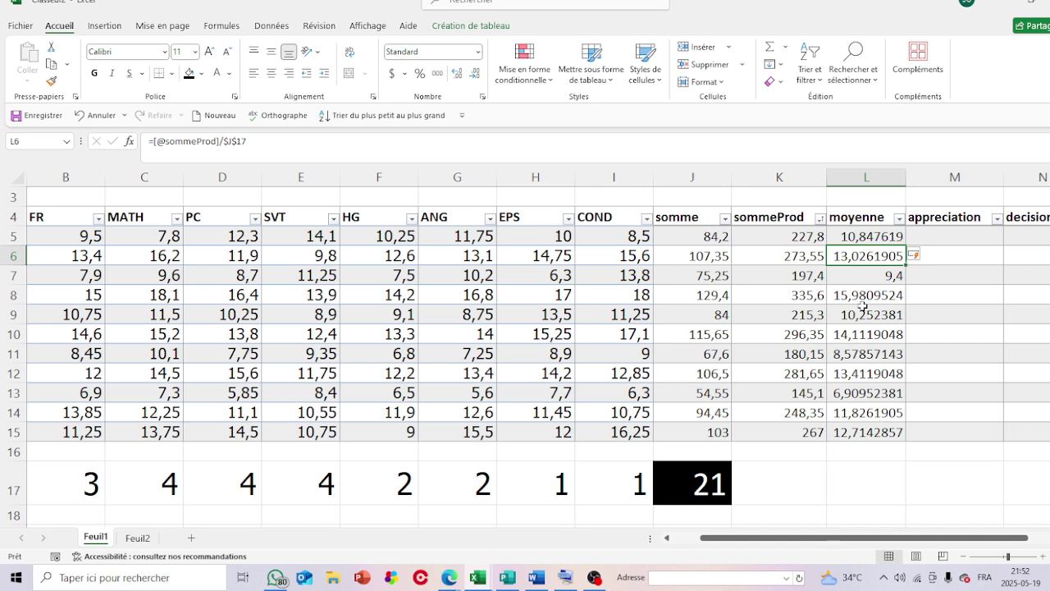
# Format the moyenne values in L5:L15 to show two decimal places
pyautogui.click(877, 173)
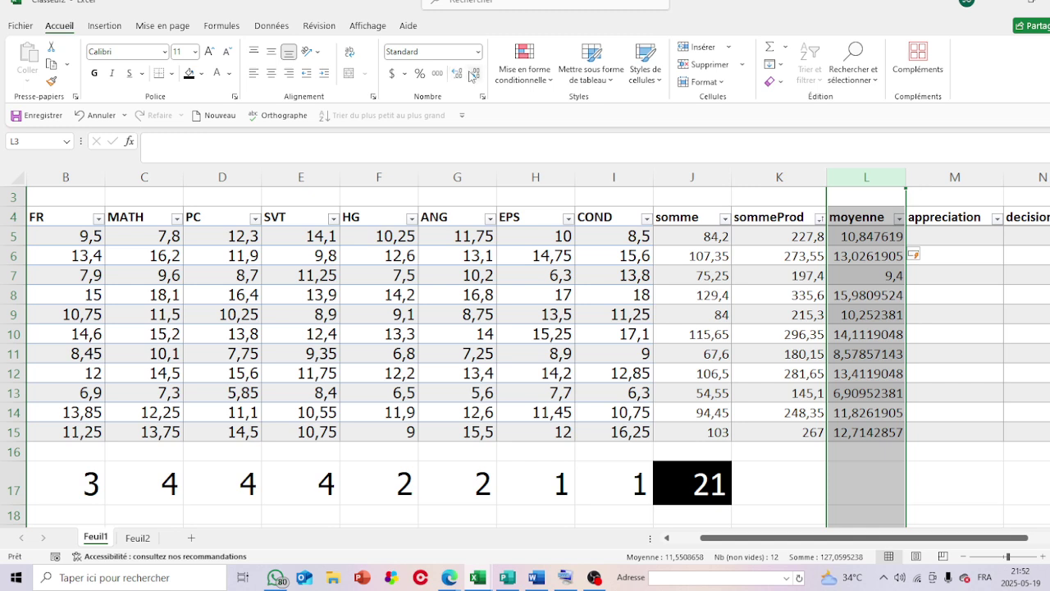
pyautogui.click(861, 321)
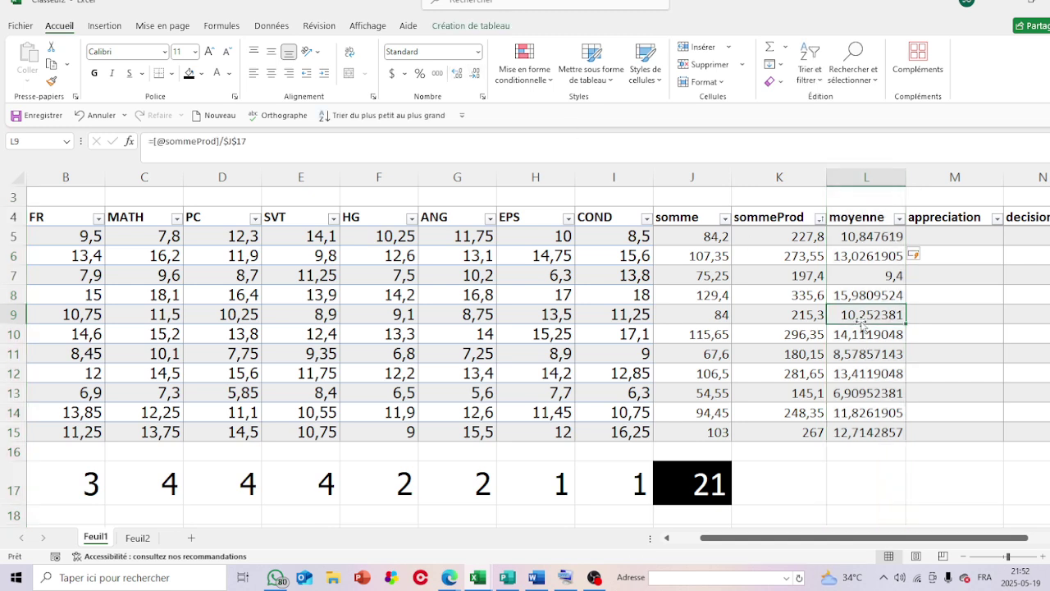
pyautogui.click(850, 238)
pyautogui.moveTo(849, 238); pyautogui.dragTo(855, 424)
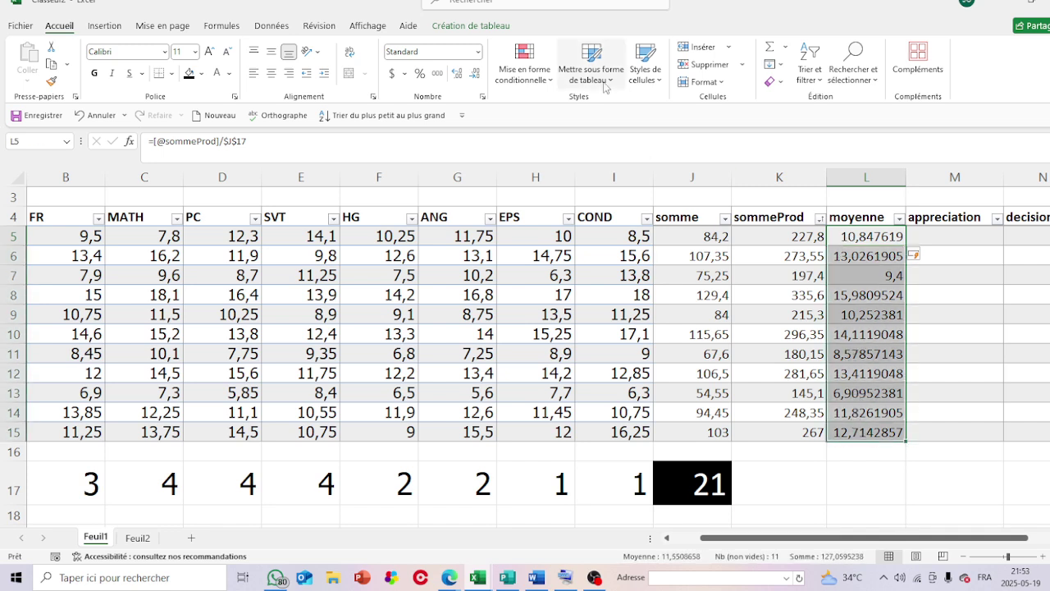
pyautogui.click(458, 74)
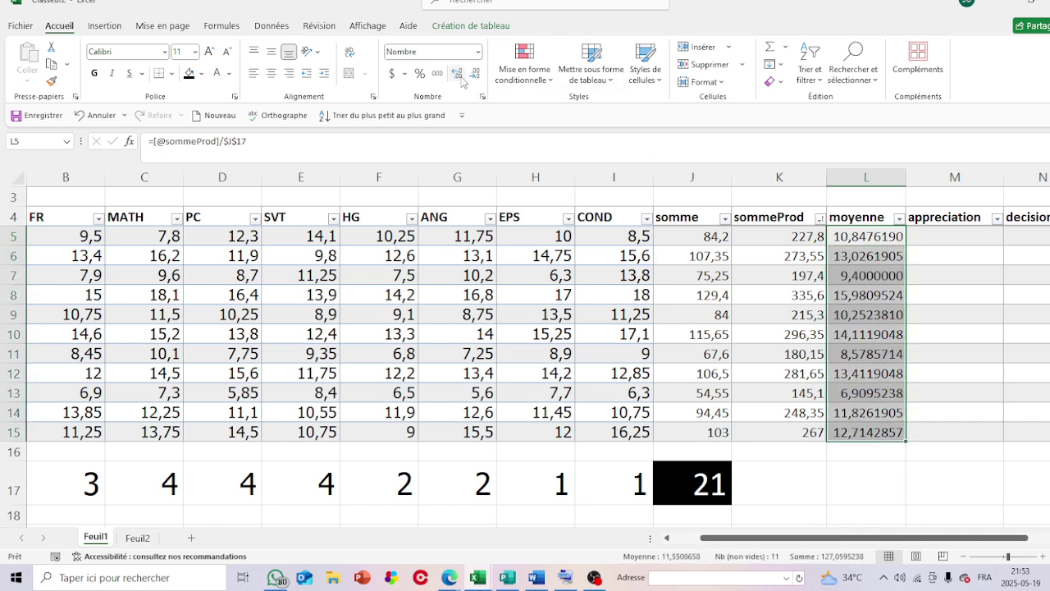
pyautogui.click(458, 75)
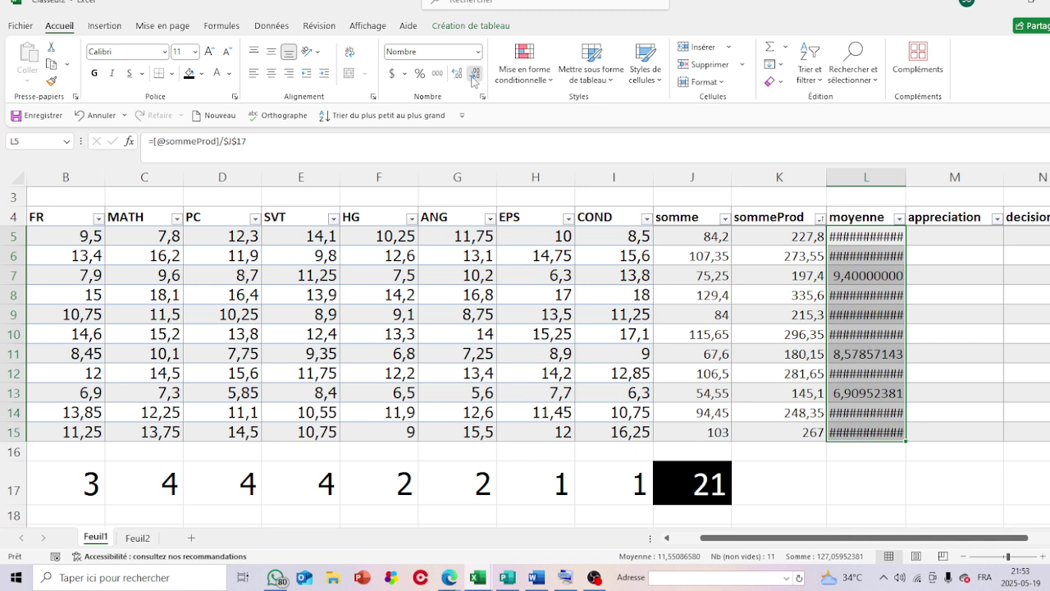
pyautogui.click(473, 77)
pyautogui.click(473, 77)
pyautogui.click(472, 77)
pyautogui.click(473, 77)
pyautogui.click(472, 77)
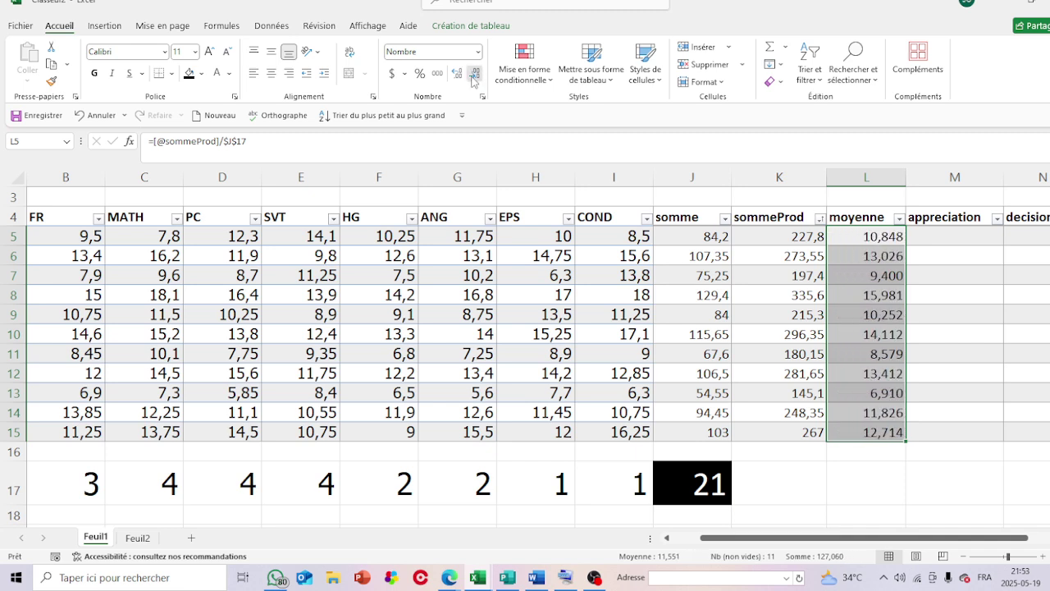
pyautogui.click(474, 77)
pyautogui.click(474, 77)
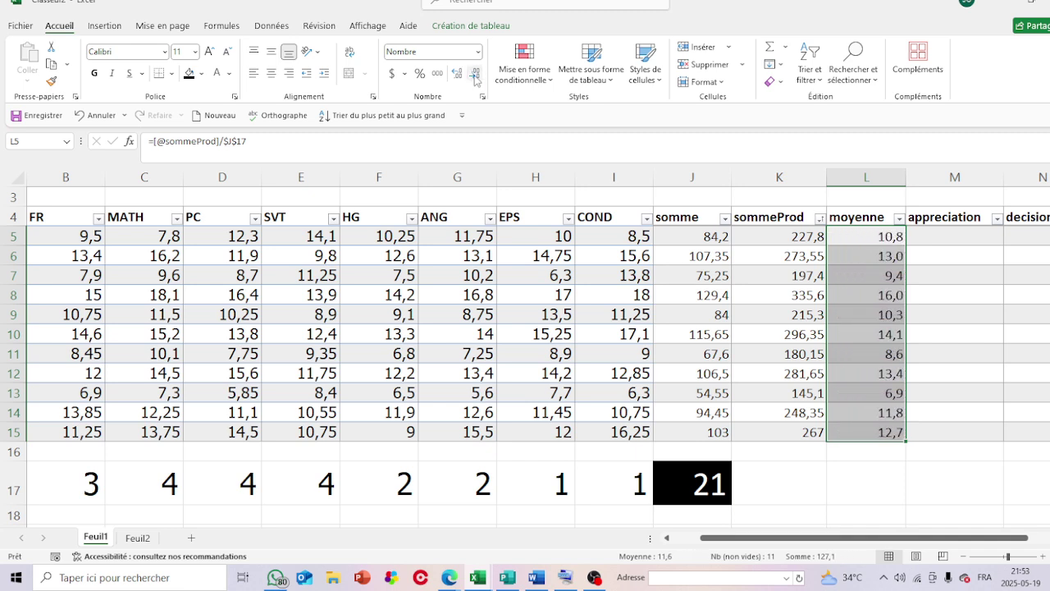
pyautogui.click(461, 76)
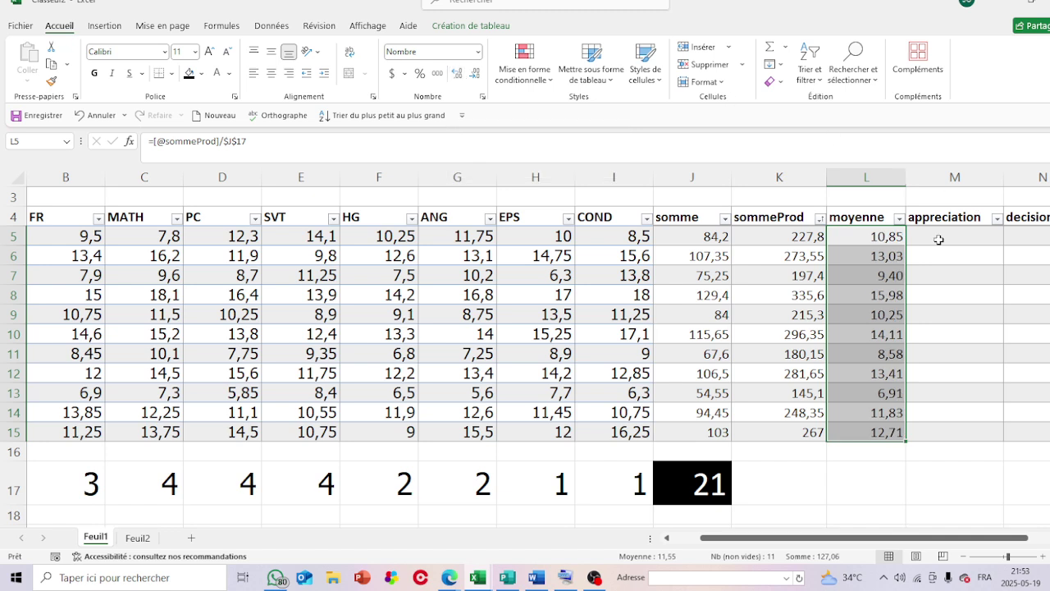
# Search the computer for files matching "appreciatio"
pyautogui.click(939, 239)
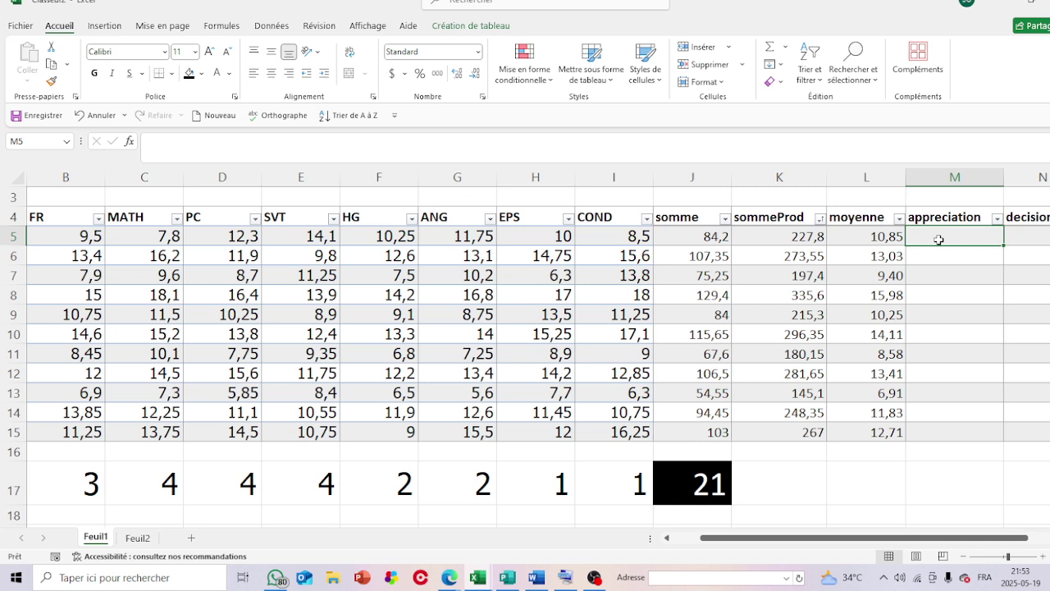
pyautogui.click(194, 572)
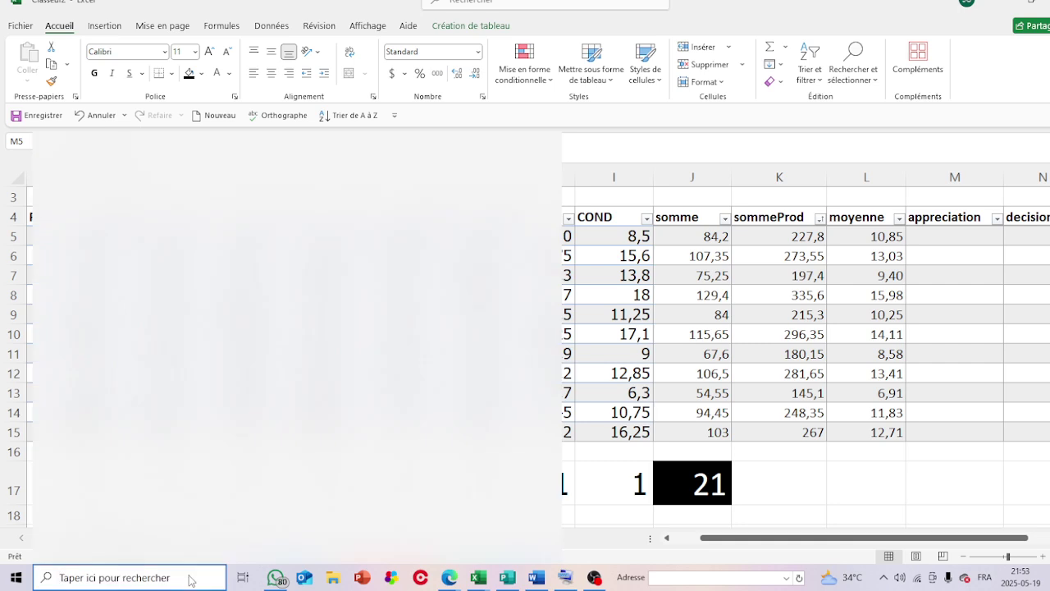
pyautogui.write('appr')
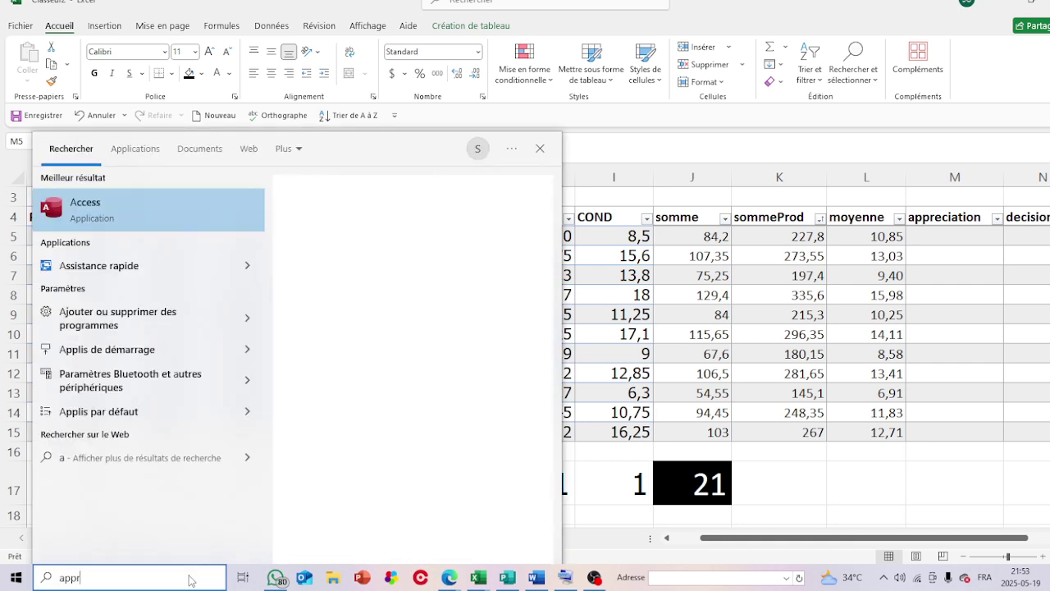
pyautogui.write('e')
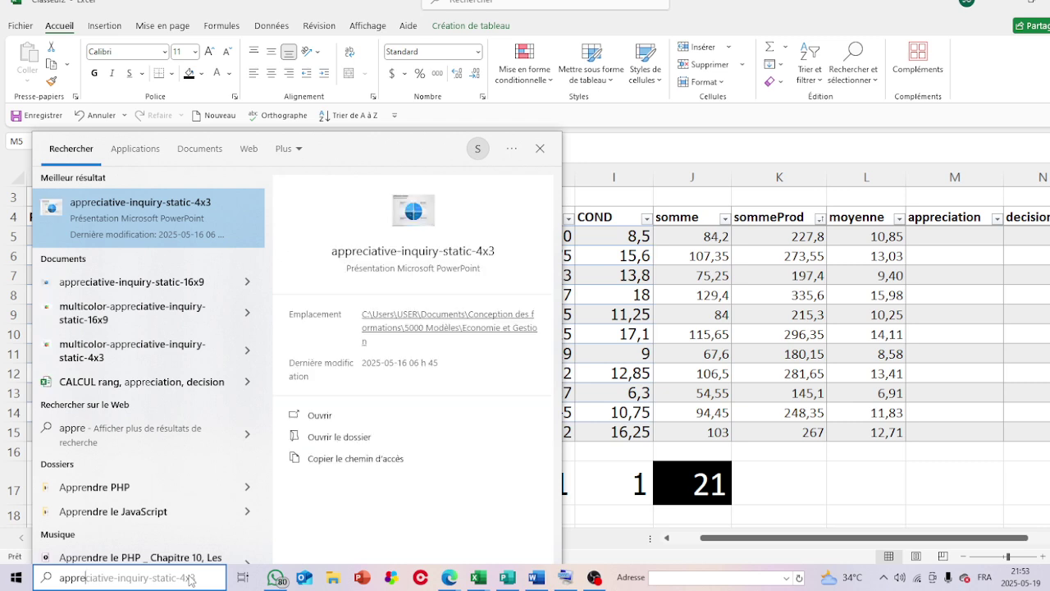
pyautogui.write('c')
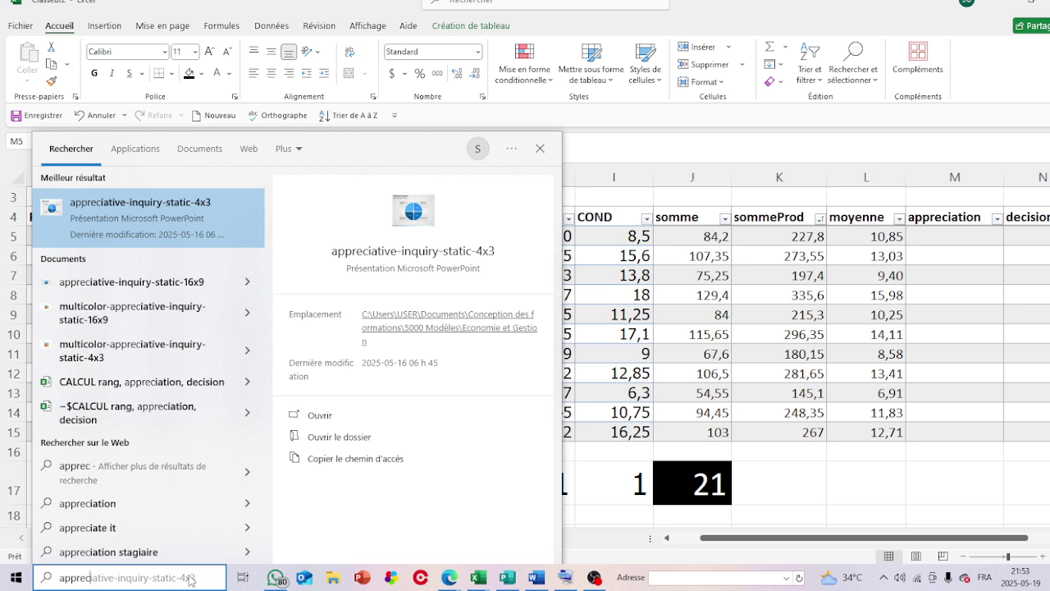
pyautogui.write('iat')
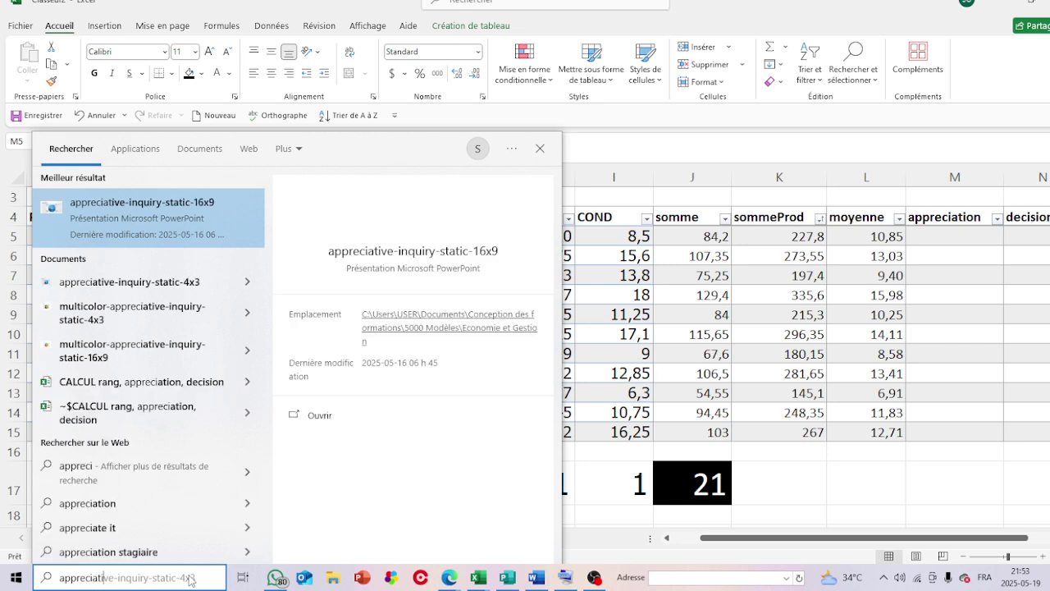
pyautogui.write('io')
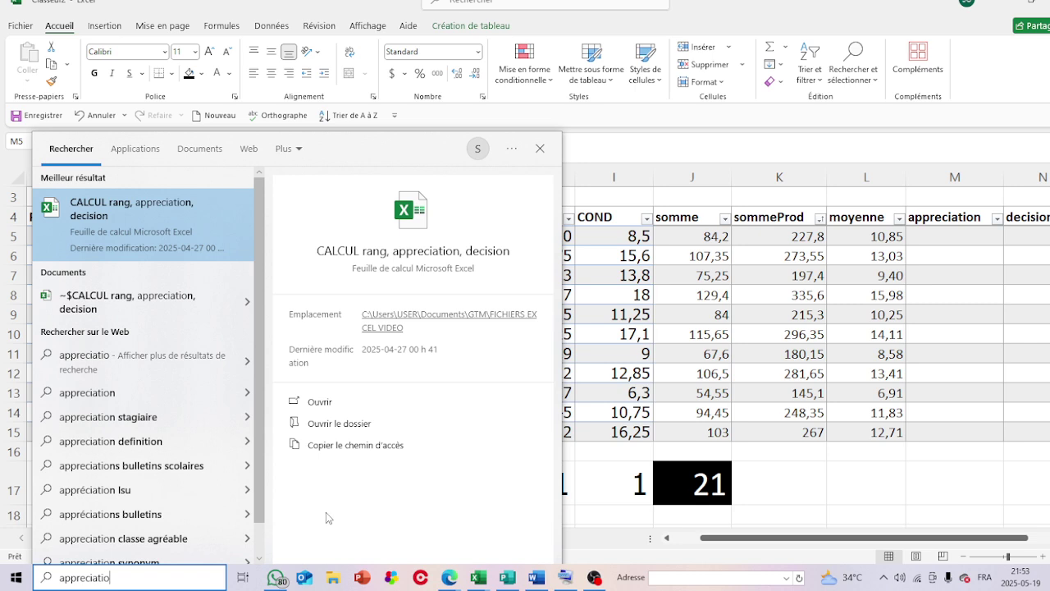
# Switch to Word and look through the full list of recent documents for the appreciation reference, then return to the blank document
pyautogui.click(538, 579)
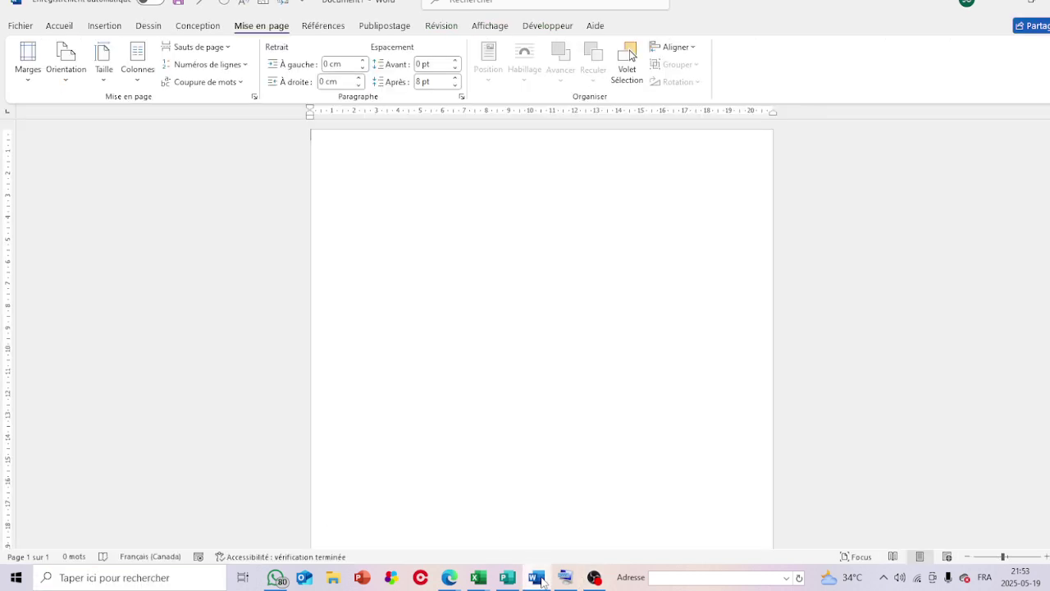
pyautogui.click(24, 31)
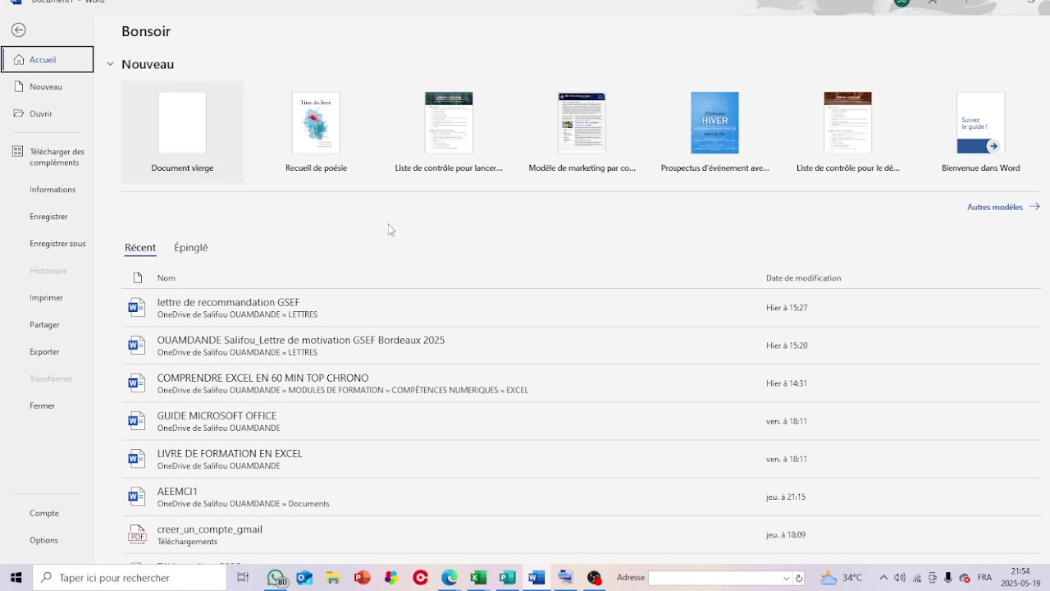
pyautogui.scroll(-2, 776, 364)
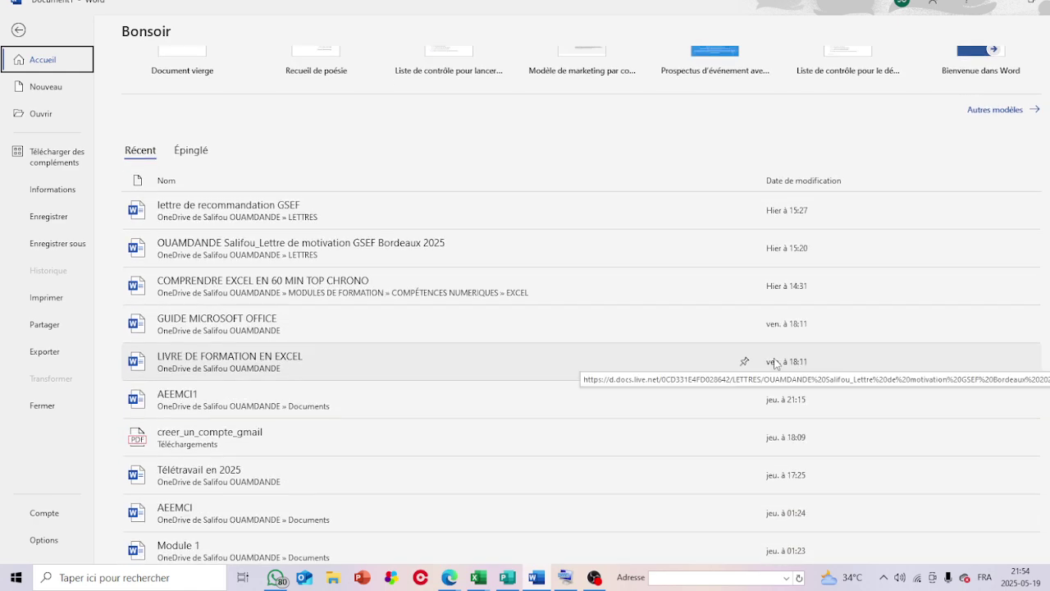
pyautogui.click(989, 542)
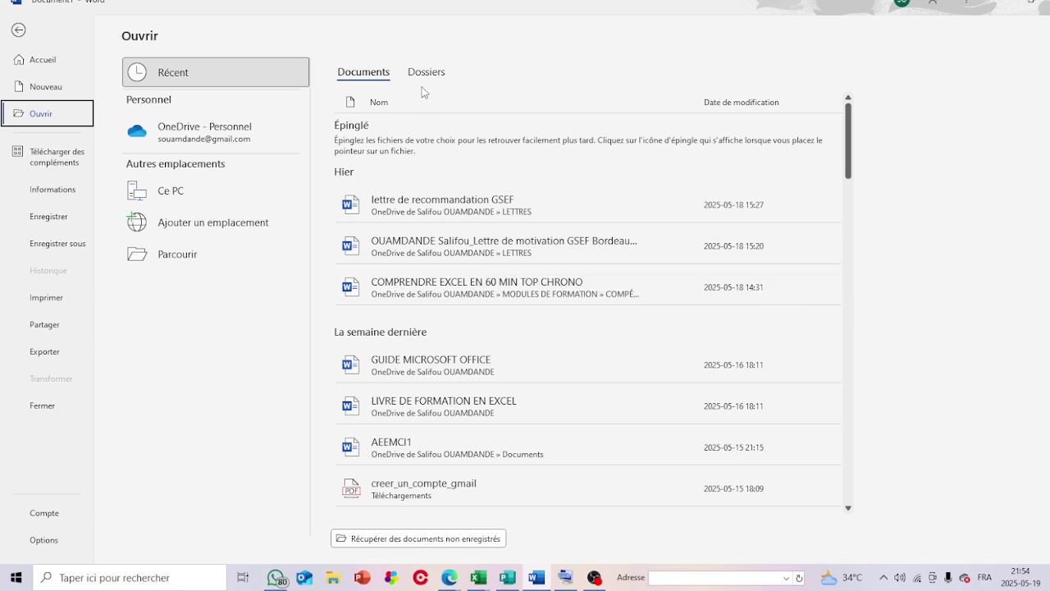
pyautogui.scroll(-5, 516, 374)
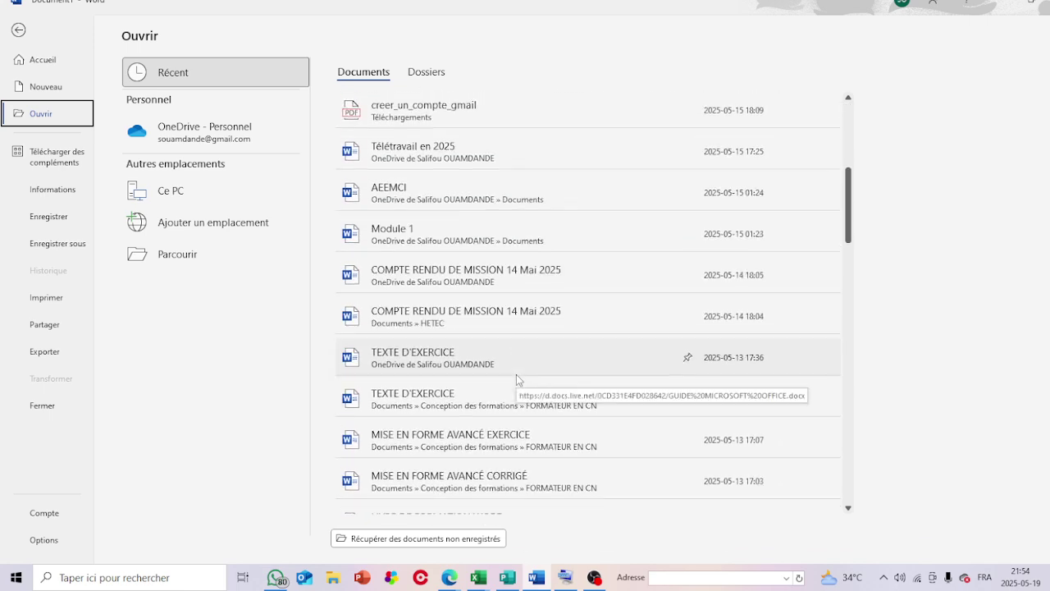
pyautogui.scroll(-10, 516, 376)
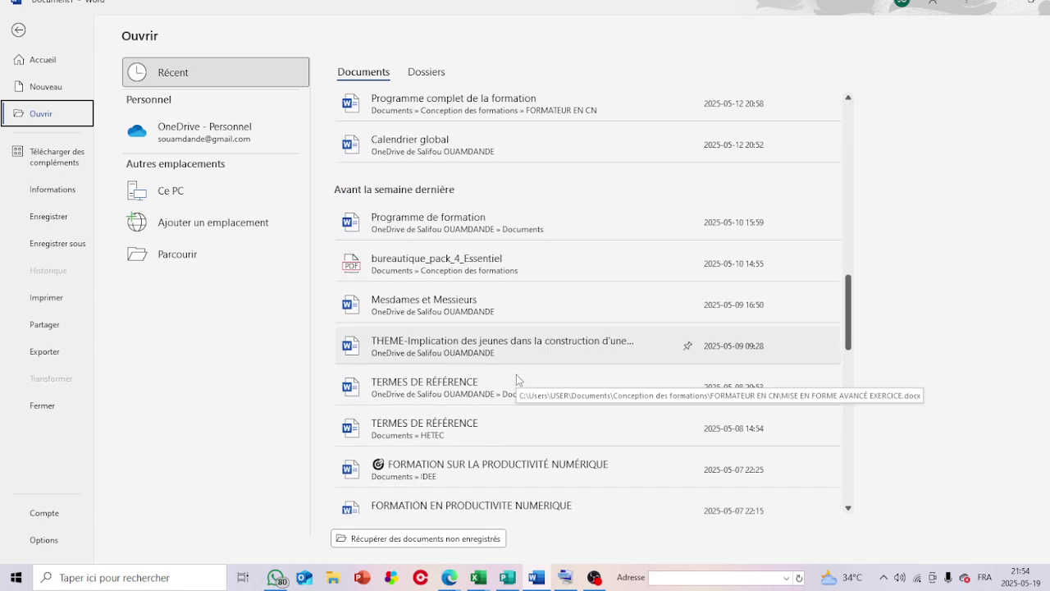
pyautogui.scroll(-8, 516, 376)
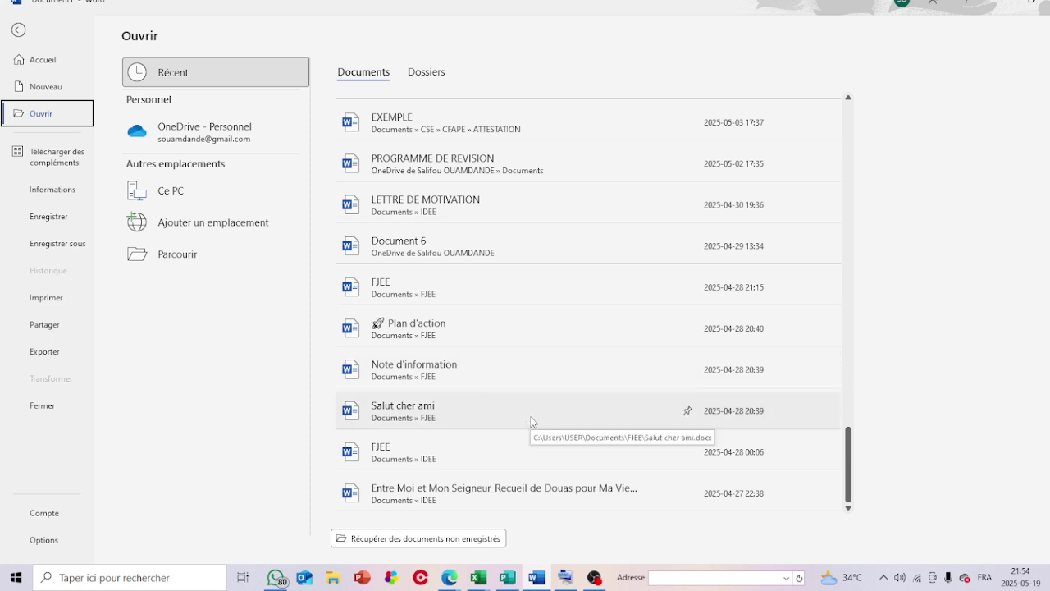
pyautogui.scroll(3, 530, 421)
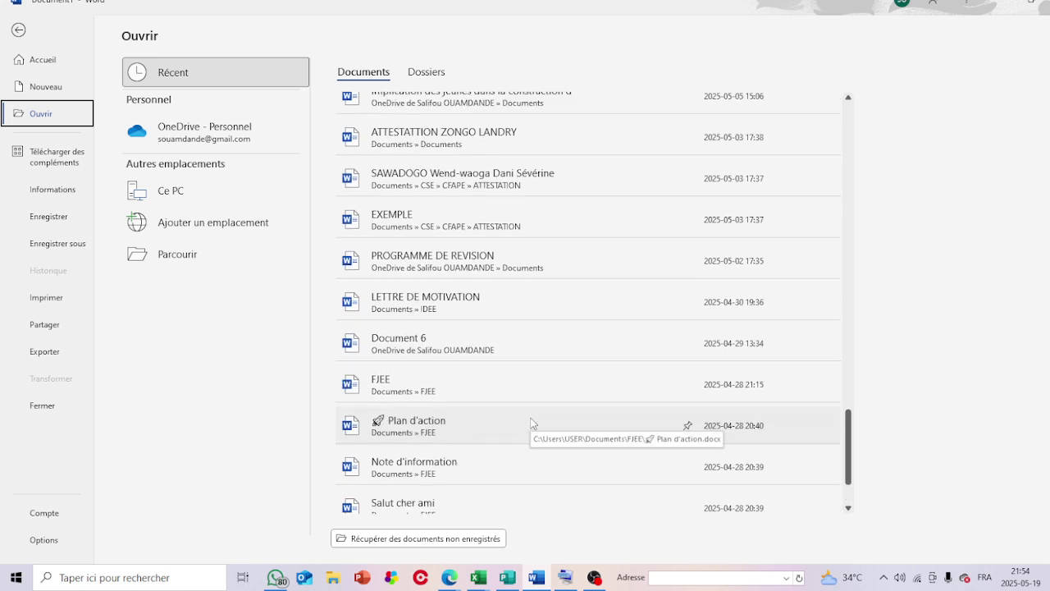
pyautogui.scroll(2, 531, 424)
pyautogui.scroll(2, 531, 424)
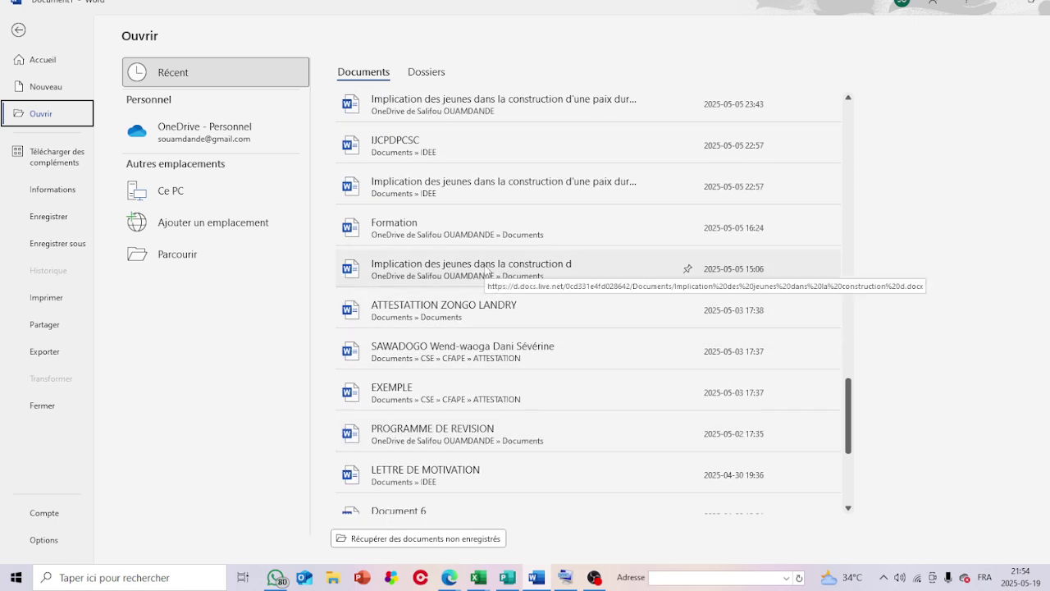
pyautogui.scroll(2, 485, 271)
pyautogui.scroll(5, 485, 271)
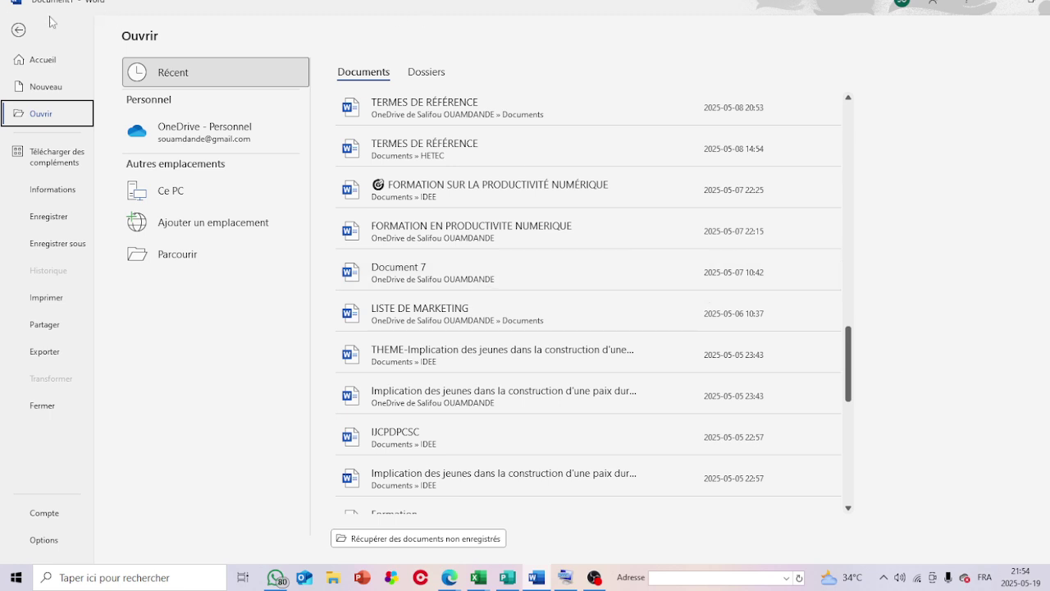
pyautogui.click(9, 17)
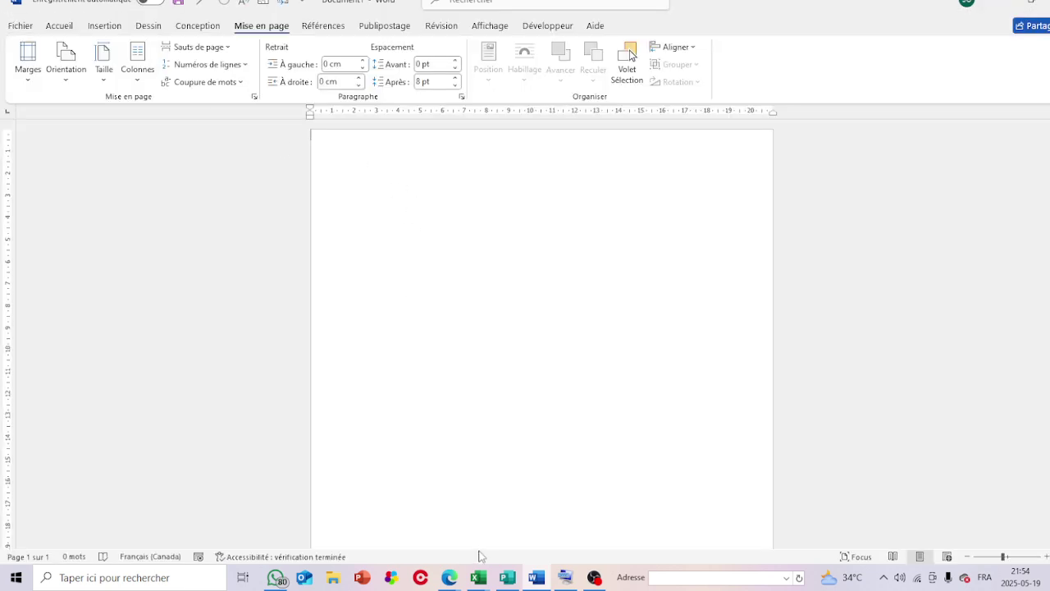
# Search the computer for "appreci" and open the workbook "CALCUL rang, appreciation, decision"
pyautogui.click(145, 585)
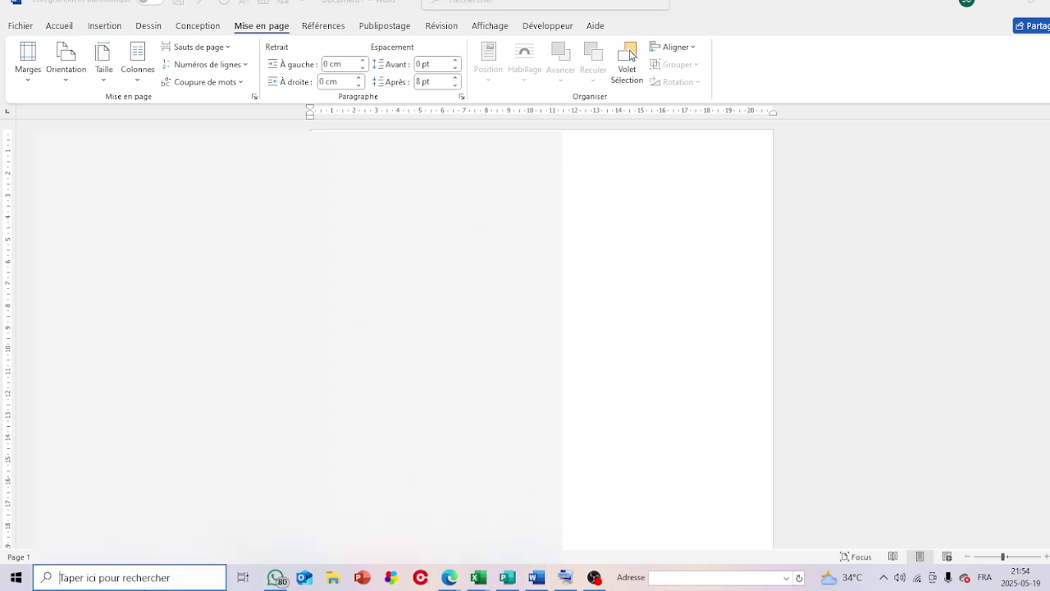
pyautogui.write('app')
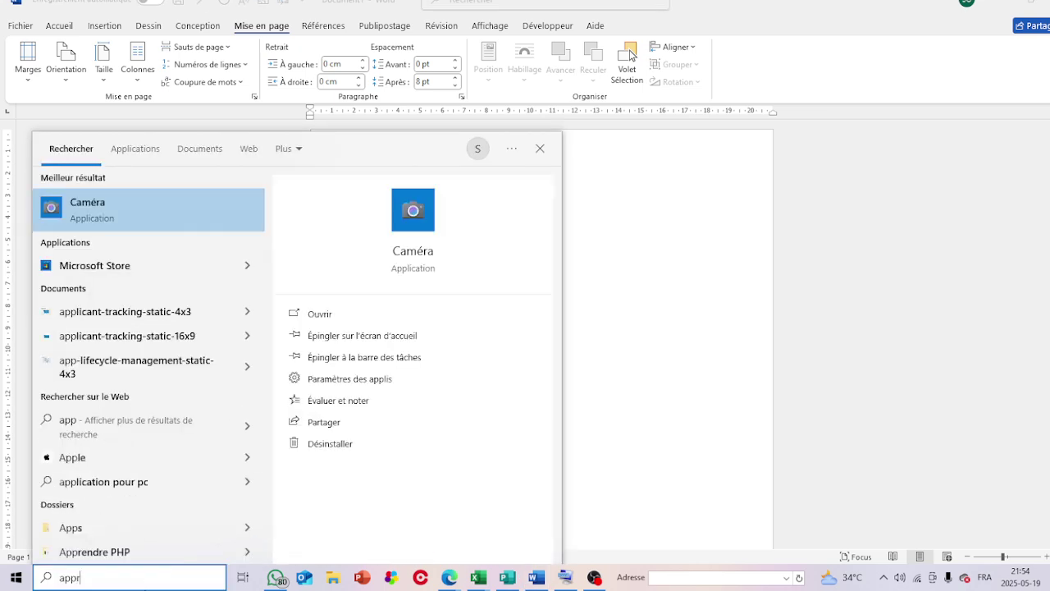
pyautogui.write('r')
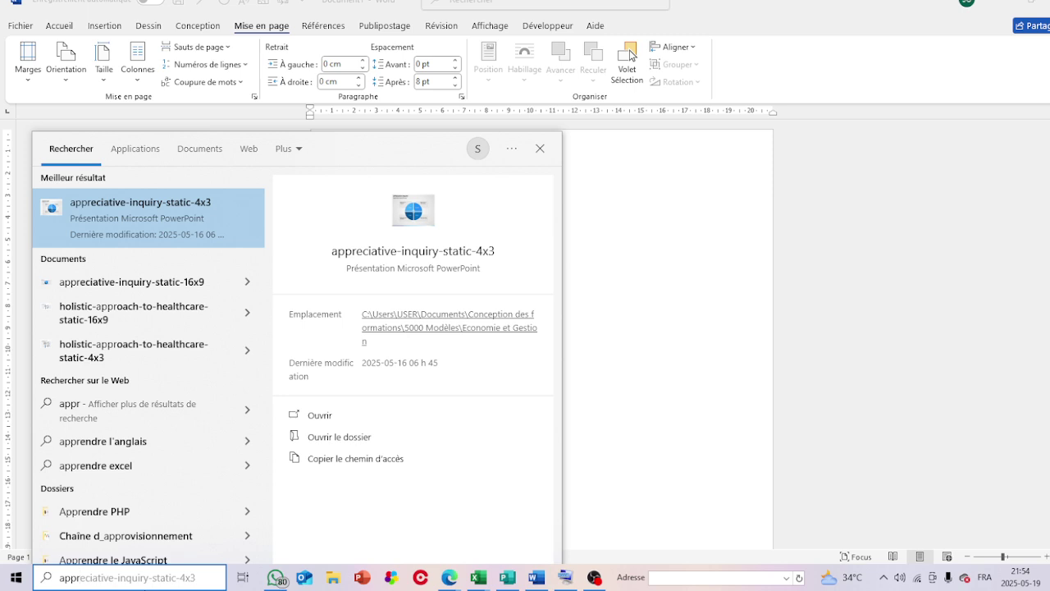
pyautogui.write('e')
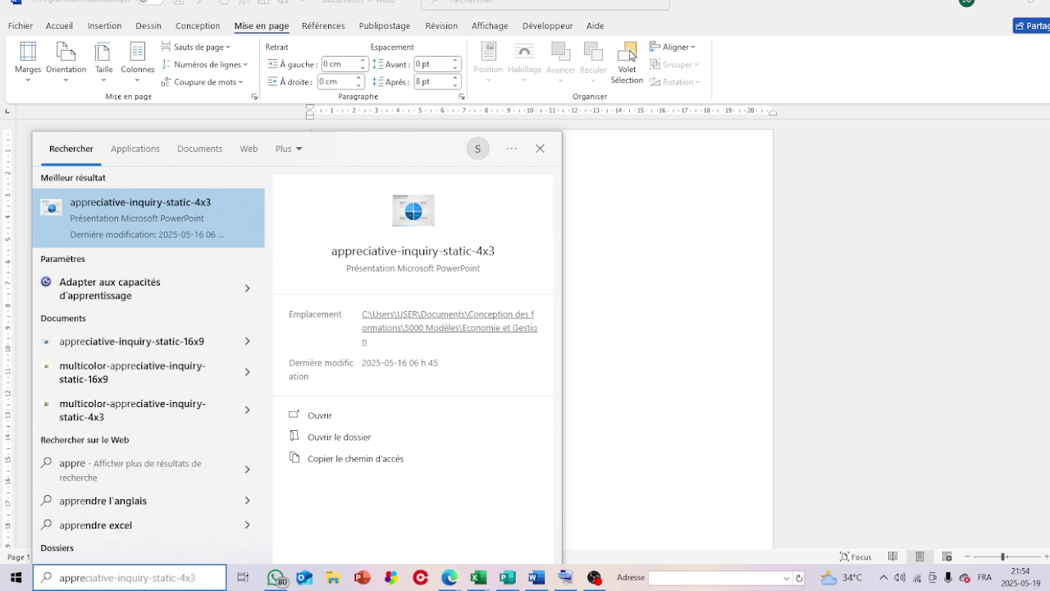
pyautogui.write('c')
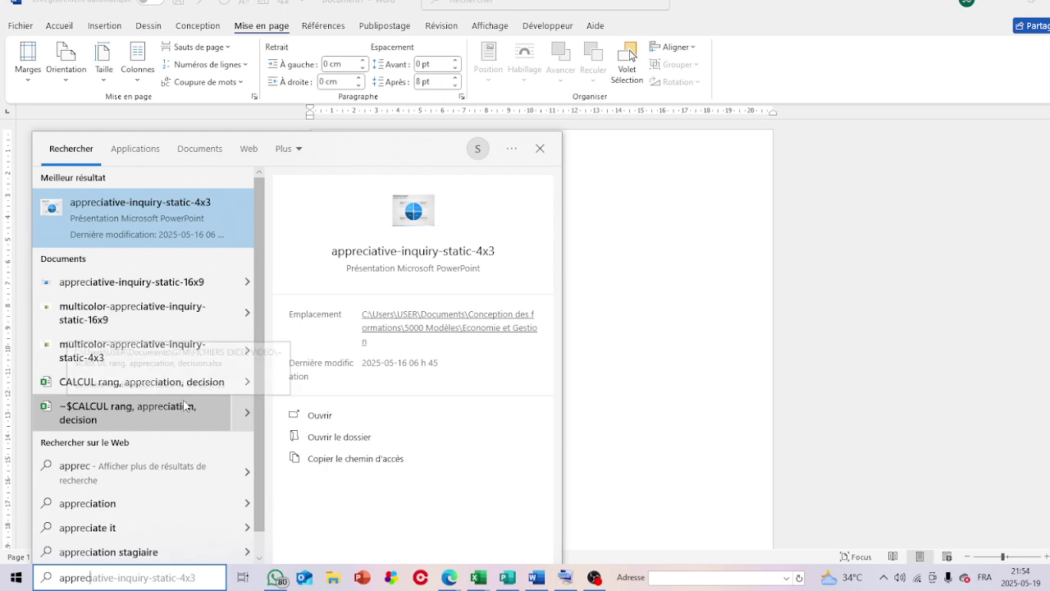
pyautogui.write('i')
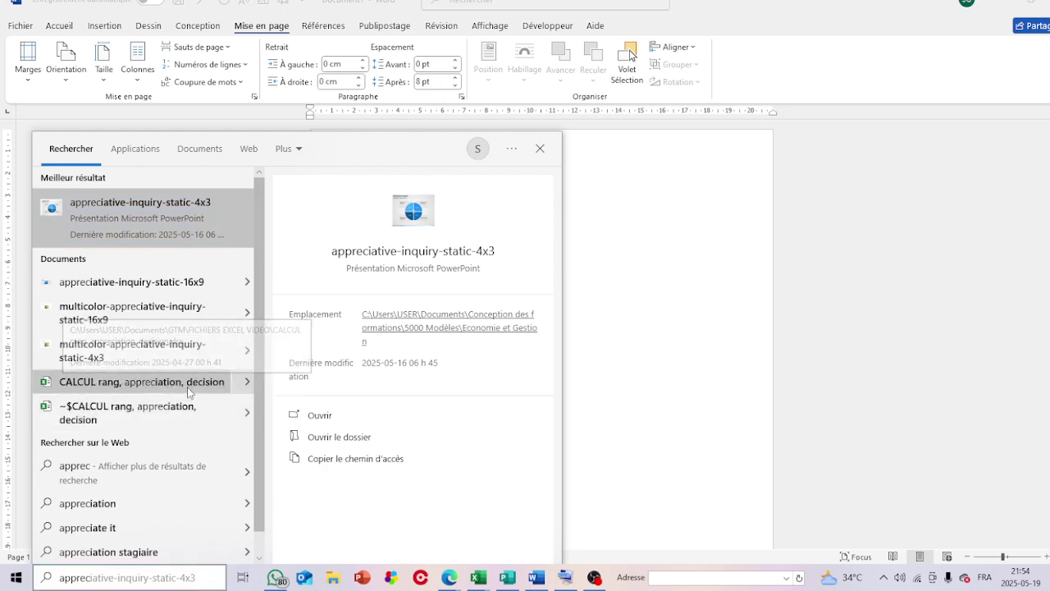
pyautogui.click(187, 381)
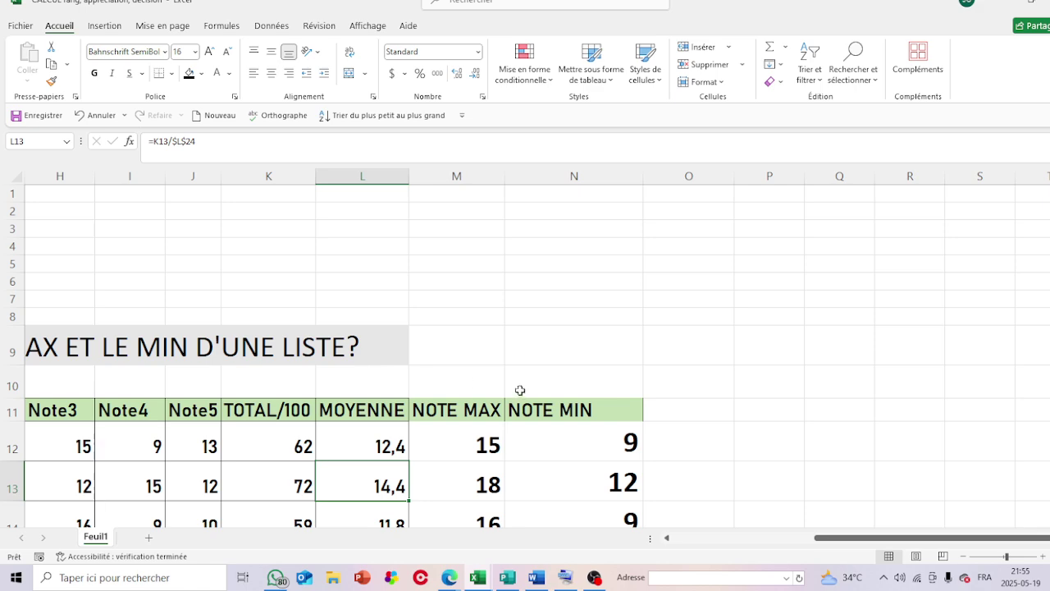
# Look through all rows and columns of the opened grades sheet for an appreciation formula
pyautogui.scroll(-8, 522, 394)
pyautogui.scroll(3, 522, 394)
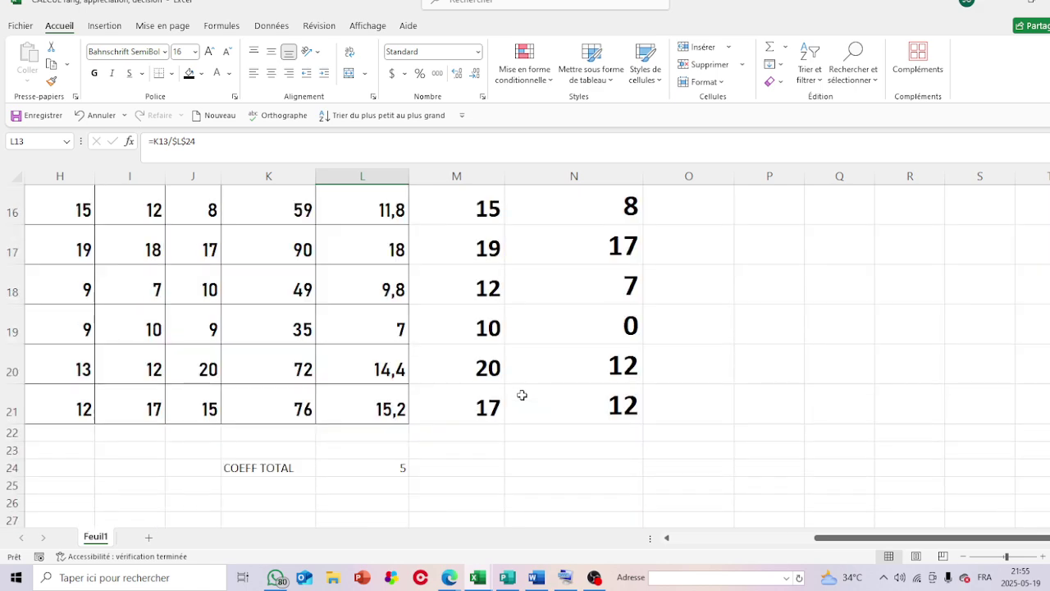
pyautogui.hscroll(-3, 521, 395)
pyautogui.scroll(5, 522, 394)
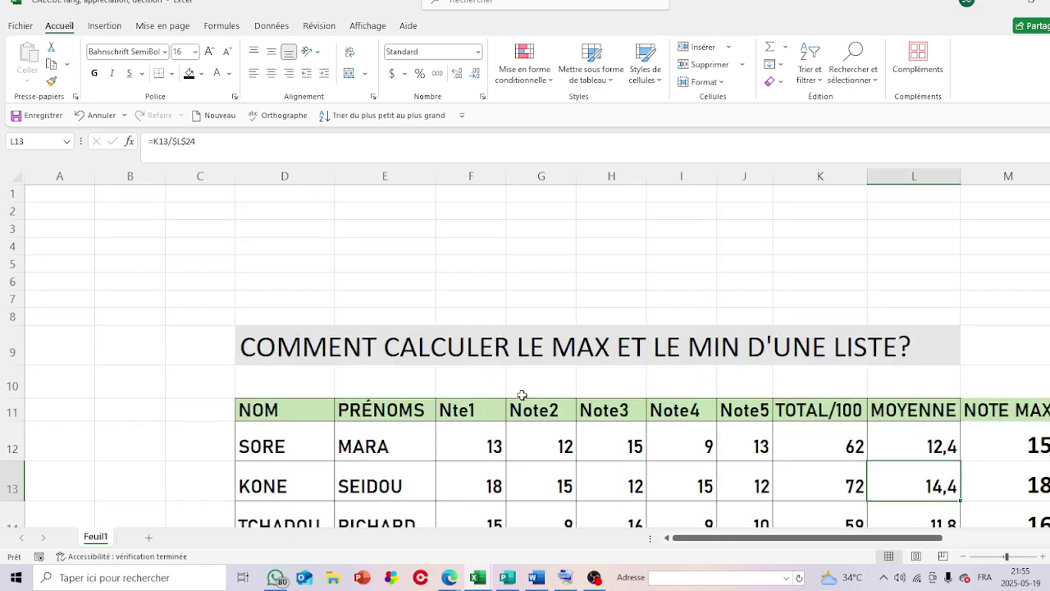
pyautogui.hscroll(3, 522, 394)
pyautogui.hscroll(3, 522, 394)
pyautogui.hscroll(-4, 522, 395)
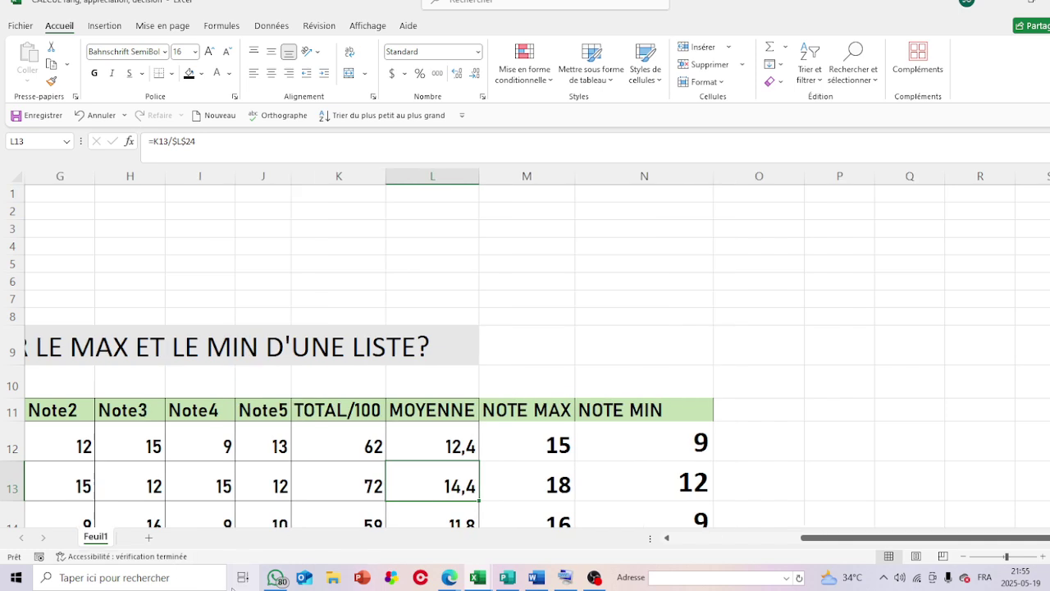
# Search the computer again for "appre", then switch back to the Classeur2 workbook's appreciation column
pyautogui.click(175, 580)
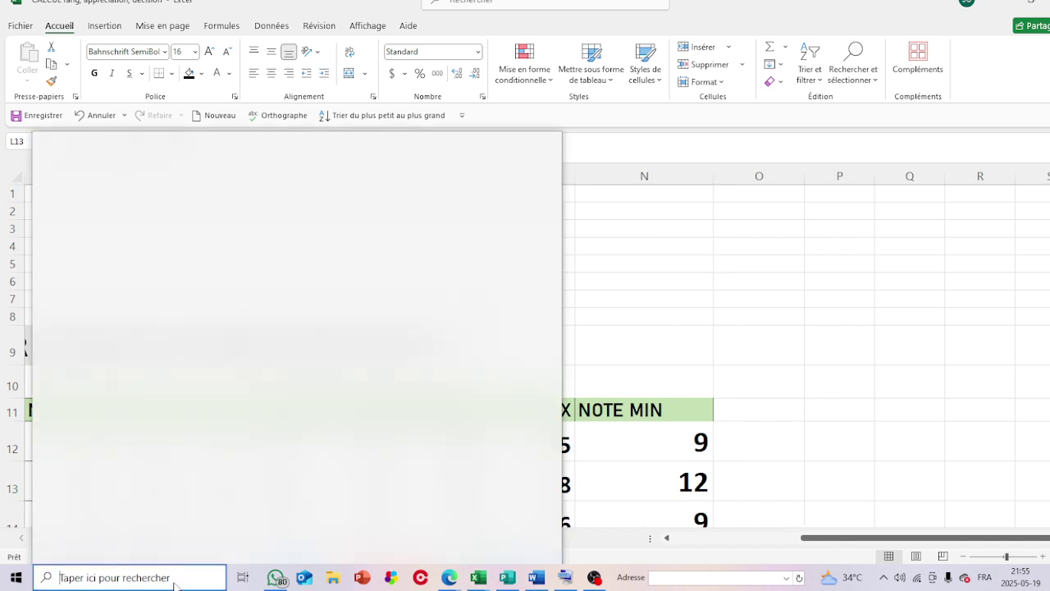
pyautogui.write('app')
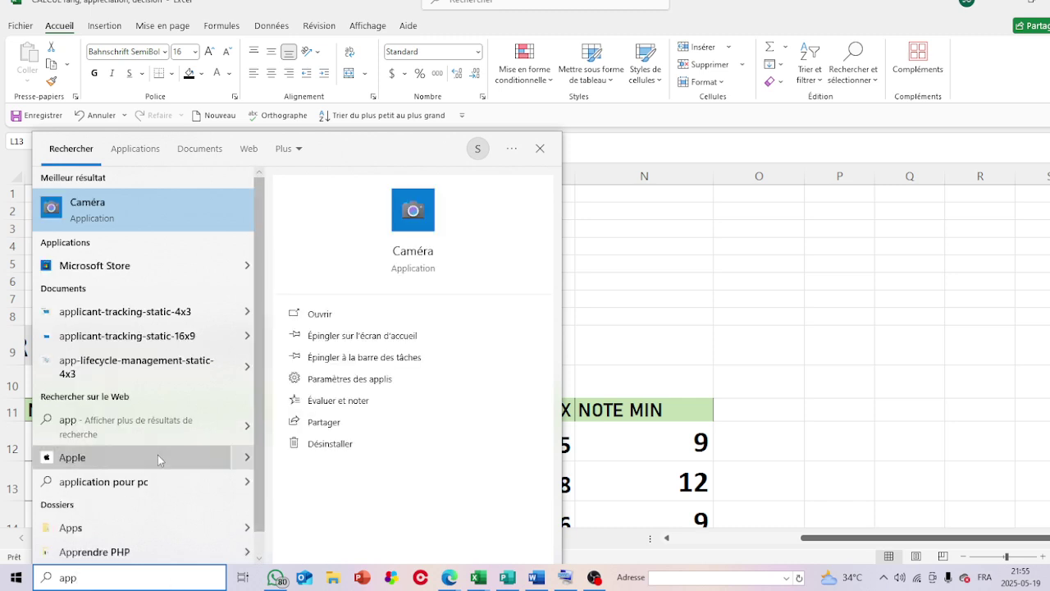
pyautogui.write('re')
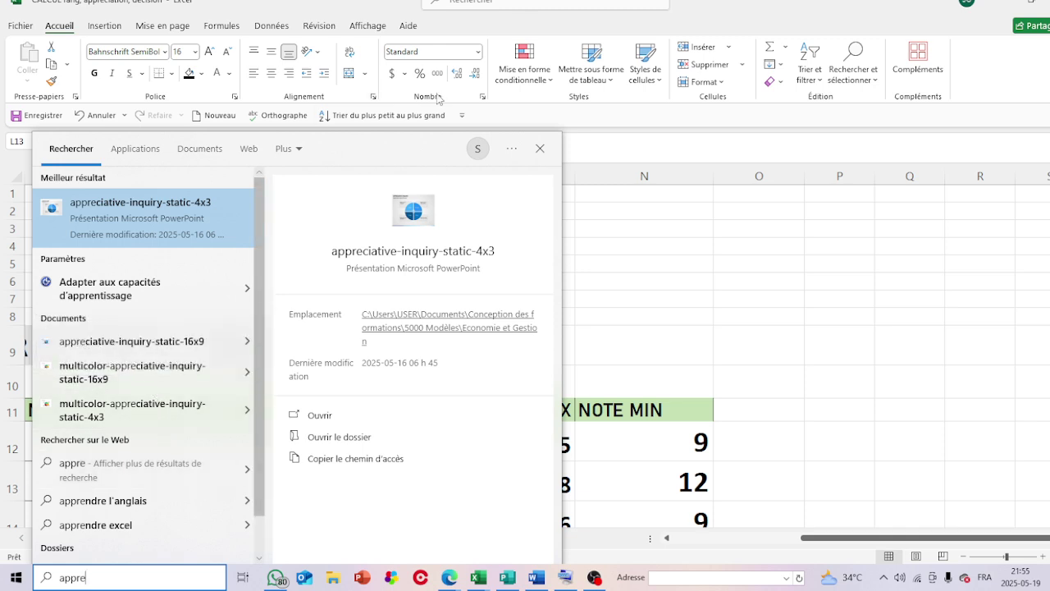
pyautogui.click(489, 585)
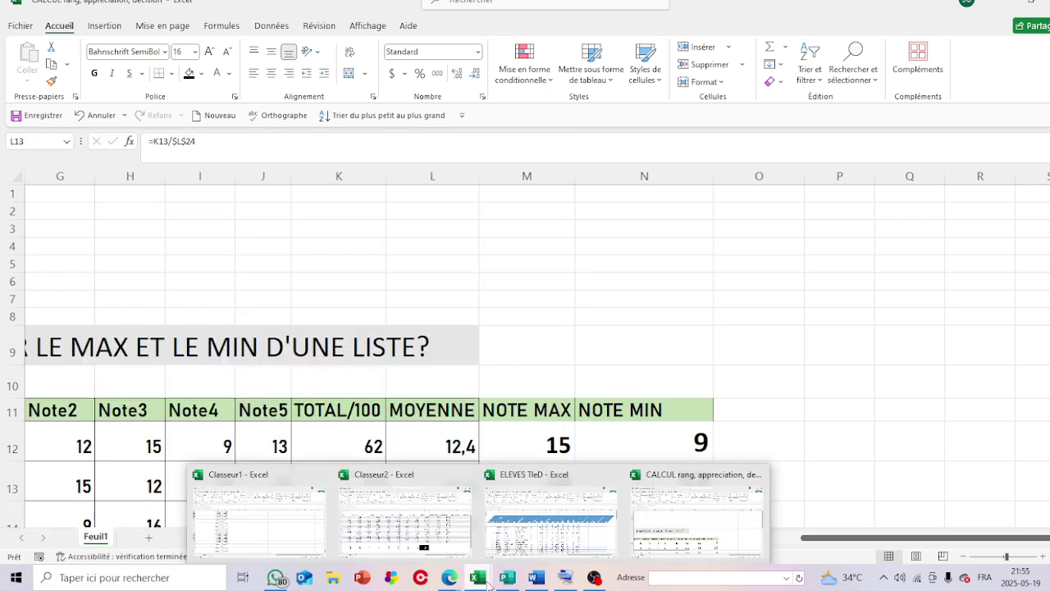
pyautogui.click(444, 532)
pyautogui.hscroll(2, 860, 207)
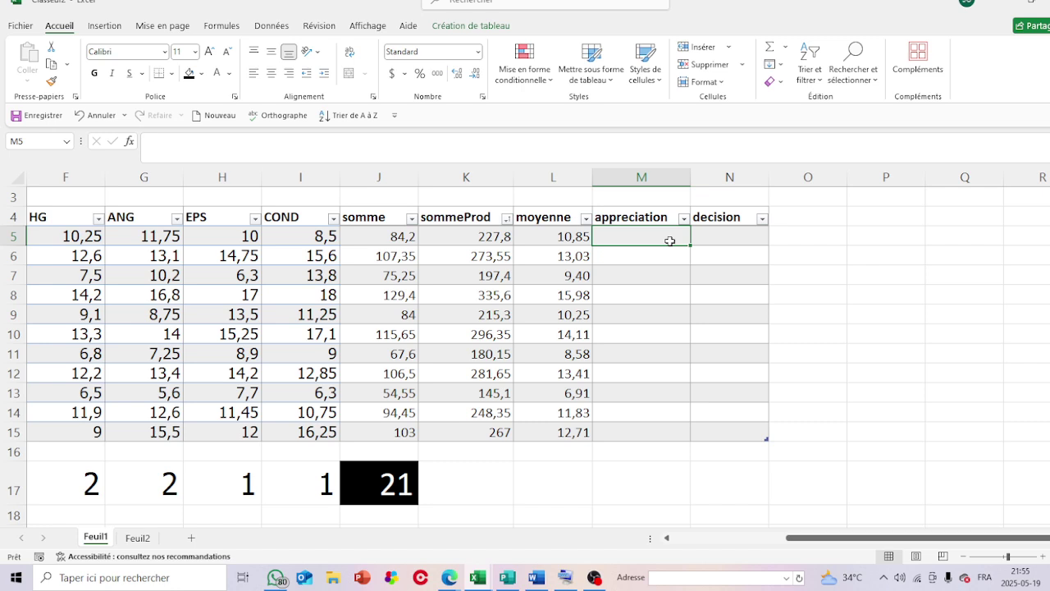
pyautogui.write('=si')
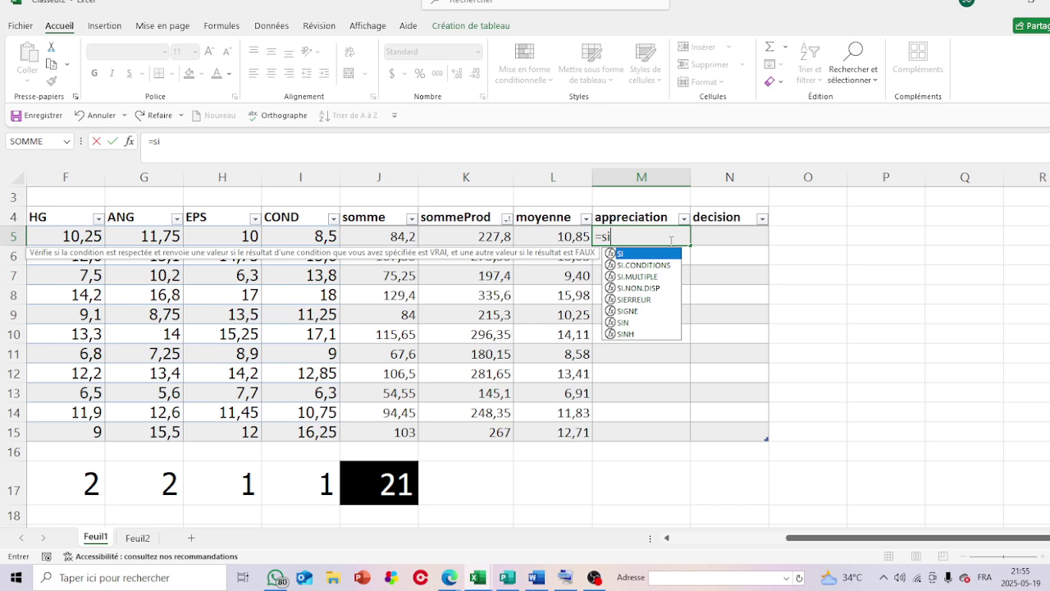
pyautogui.write('(')
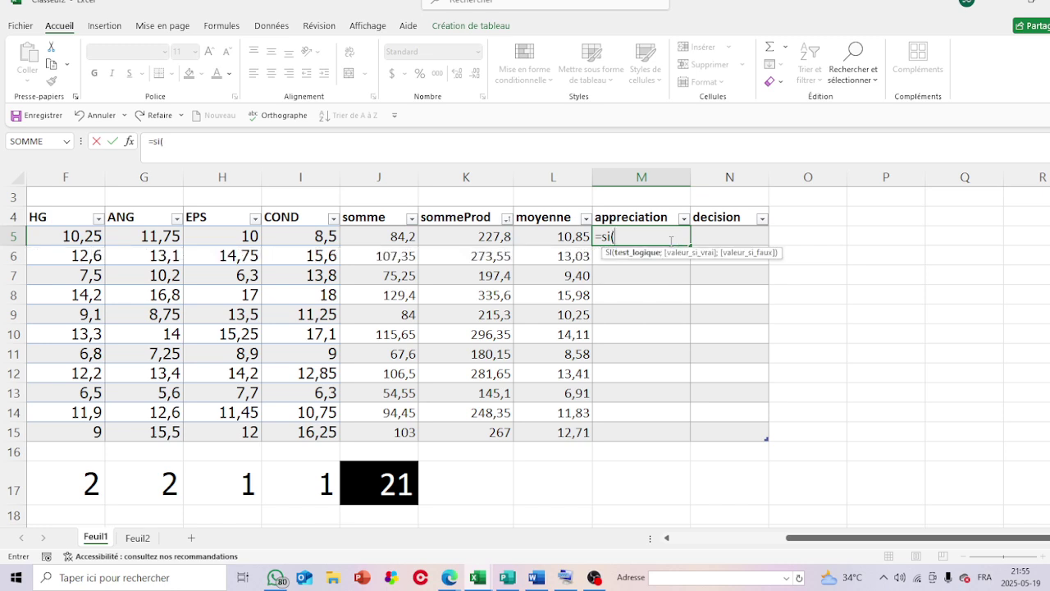
pyautogui.click(572, 236)
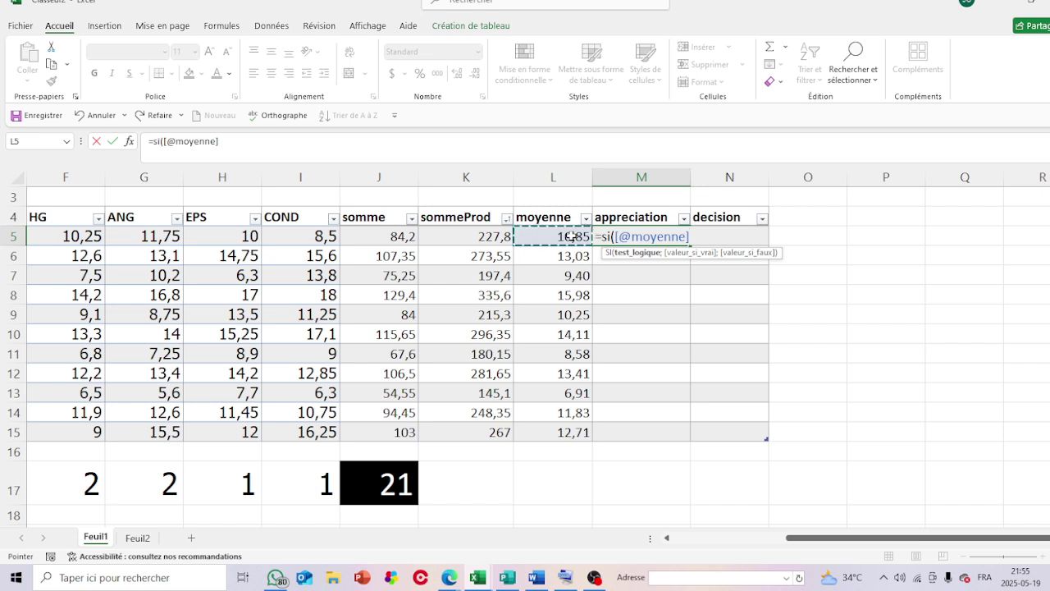
pyautogui.write("'")
pyautogui.press('BackSpace')
pyautogui.write('`:L¨^')
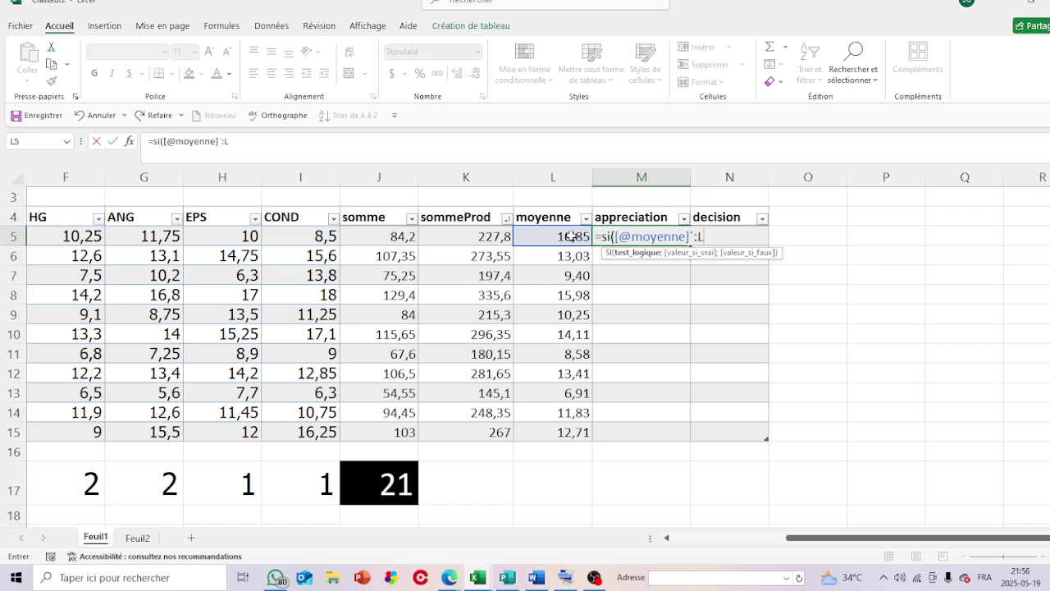
pyautogui.press('BackSpace')
pyautogui.press('BackSpace')
pyautogui.press('BackSpace')
pyautogui.press('BackSpace')
pyautogui.press('BackSpace')
pyautogui.write('>')
pyautogui.write('+')
pyautogui.press('BackSpace')
pyautogui.write('=18;')
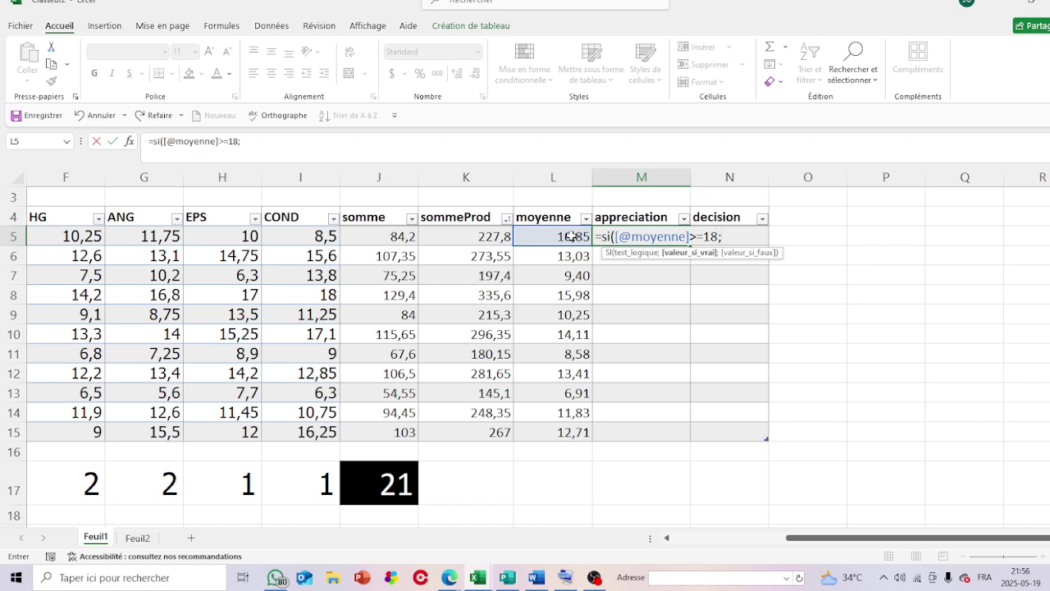
# Give the >=18 test in the M5 formula the true value "excellent", followed by a semicolon
pyautogui.write('/')
pyautogui.press('BackSpace')
pyautogui.write('/')
pyautogui.press('BackSpace')
pyautogui.write('"excellent')
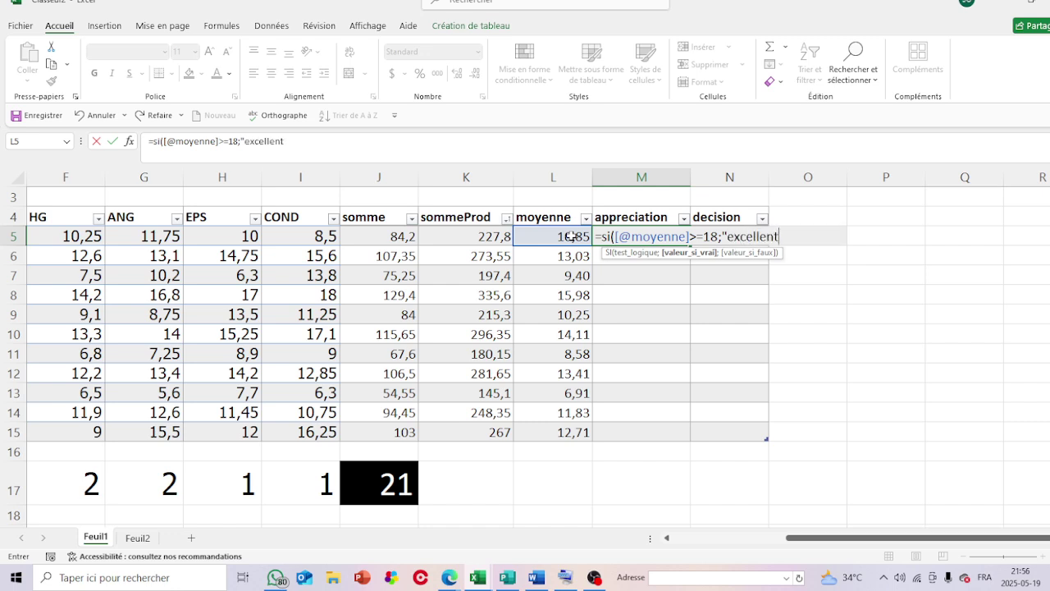
pyautogui.write('";')
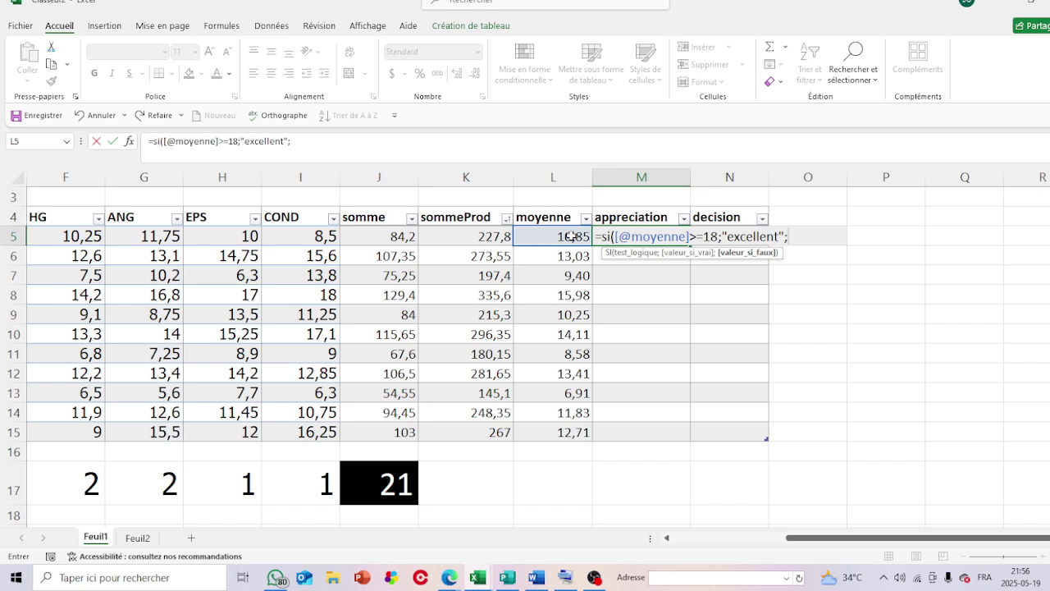
pyautogui.write(' si')
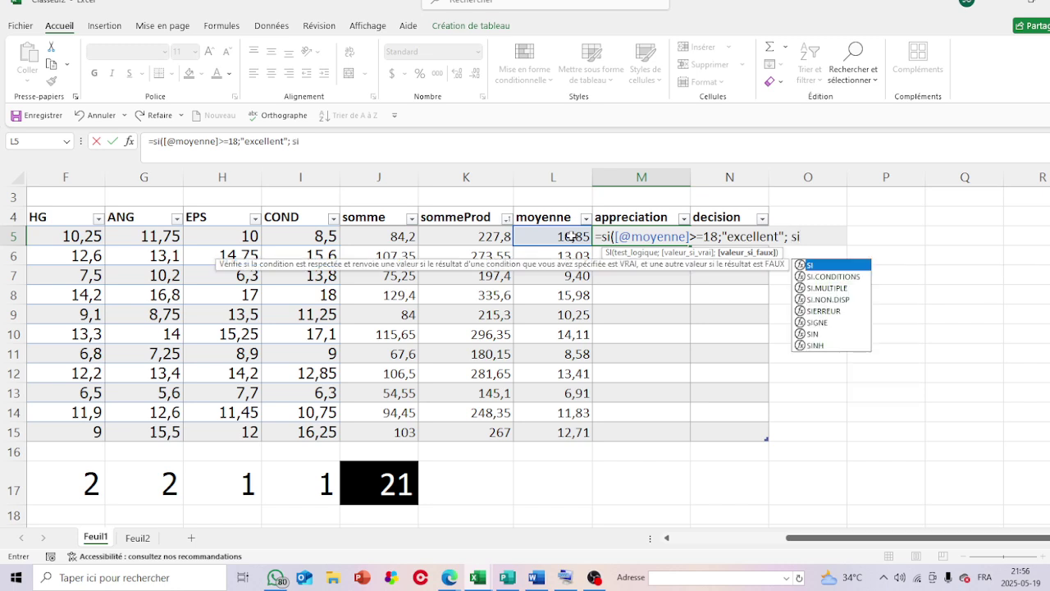
pyautogui.moveTo(613, 237); pyautogui.dragTo(791, 236)
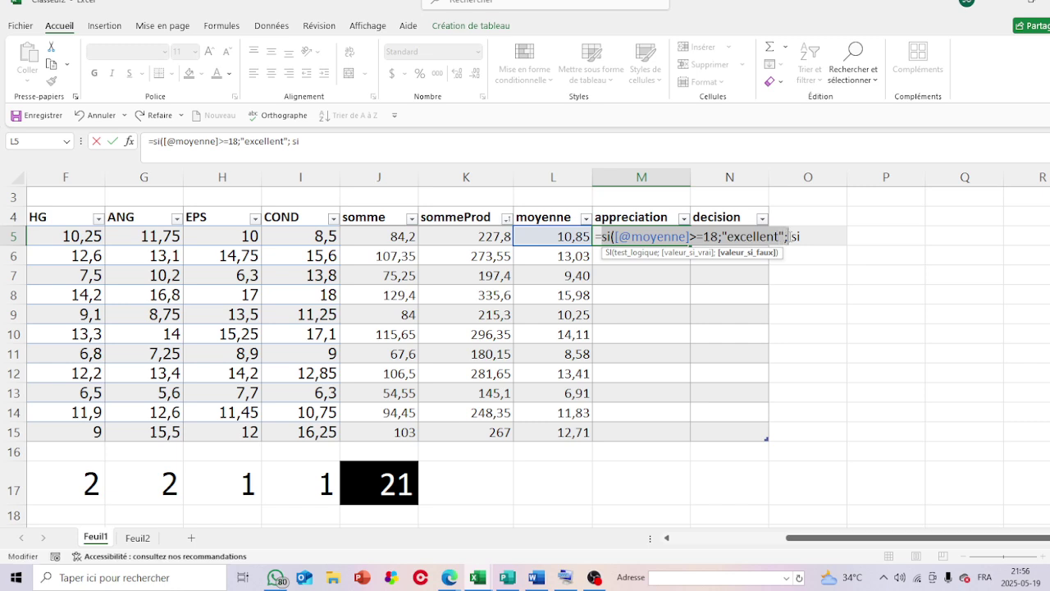
pyautogui.hotkey('ctrl', 'c')
pyautogui.click(816, 236)
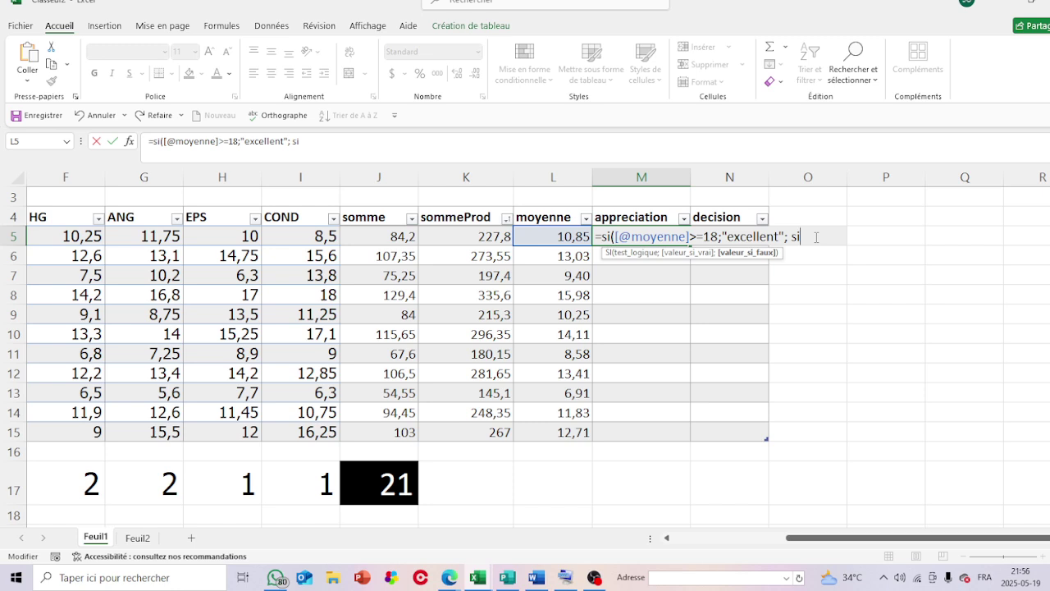
pyautogui.hotkey('ctrl', 'v')
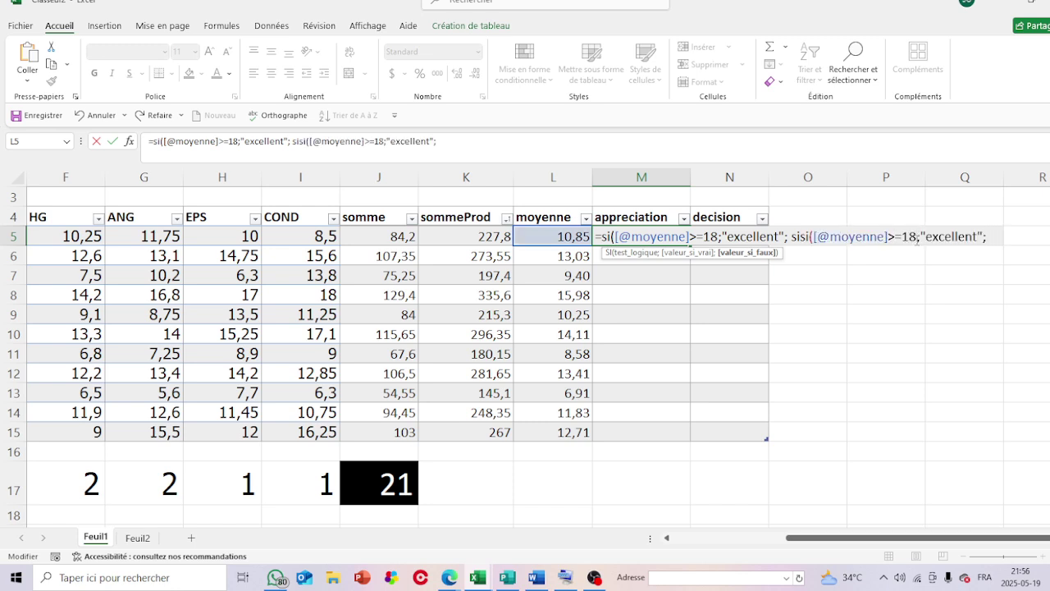
# Change the second condition in the M5 formula to >=16 and its result to "tres Bien"
pyautogui.click(914, 236)
pyautogui.press('BackSpace')
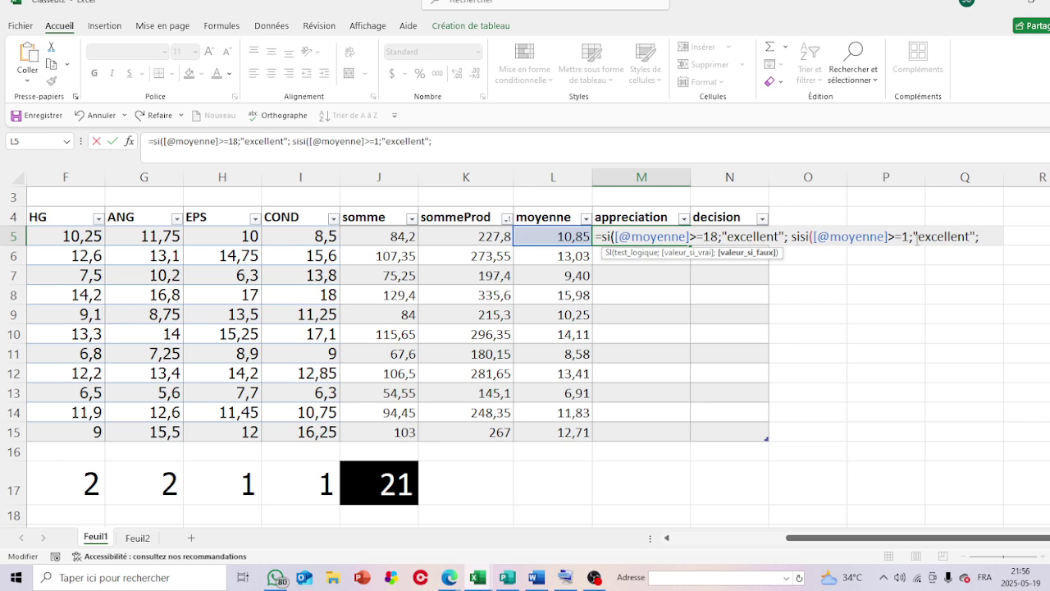
pyautogui.write('6')
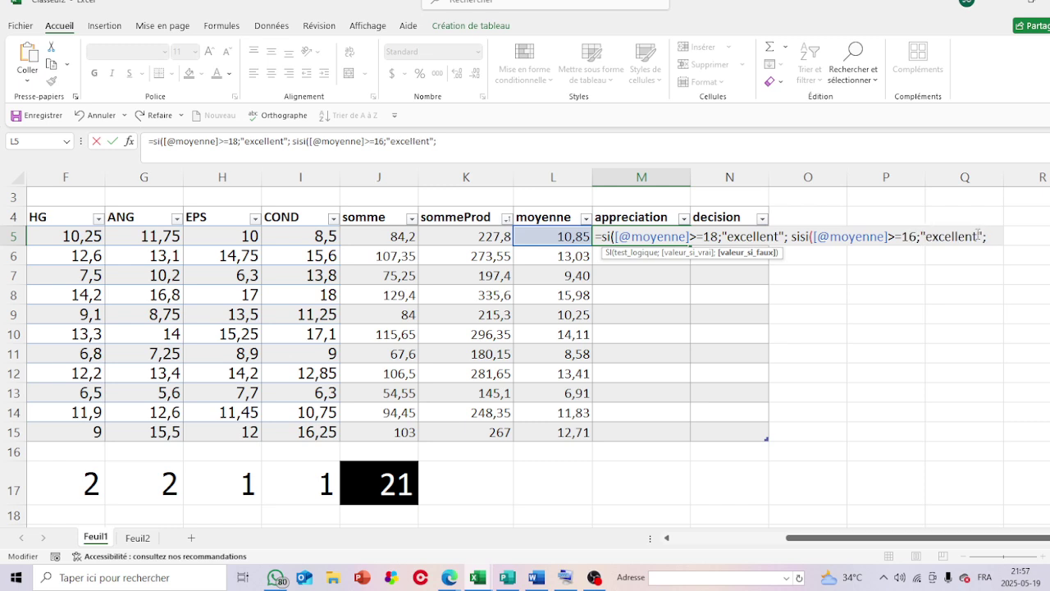
pyautogui.press('BackSpace')
pyautogui.press('BackSpace')
pyautogui.press('BackSpace')
pyautogui.press('BackSpace')
pyautogui.press('BackSpace')
pyautogui.press('BackSpace')
pyautogui.press('BackSpace')
pyautogui.press('BackSpace')
pyautogui.press('BackSpace')
pyautogui.write('tresb')
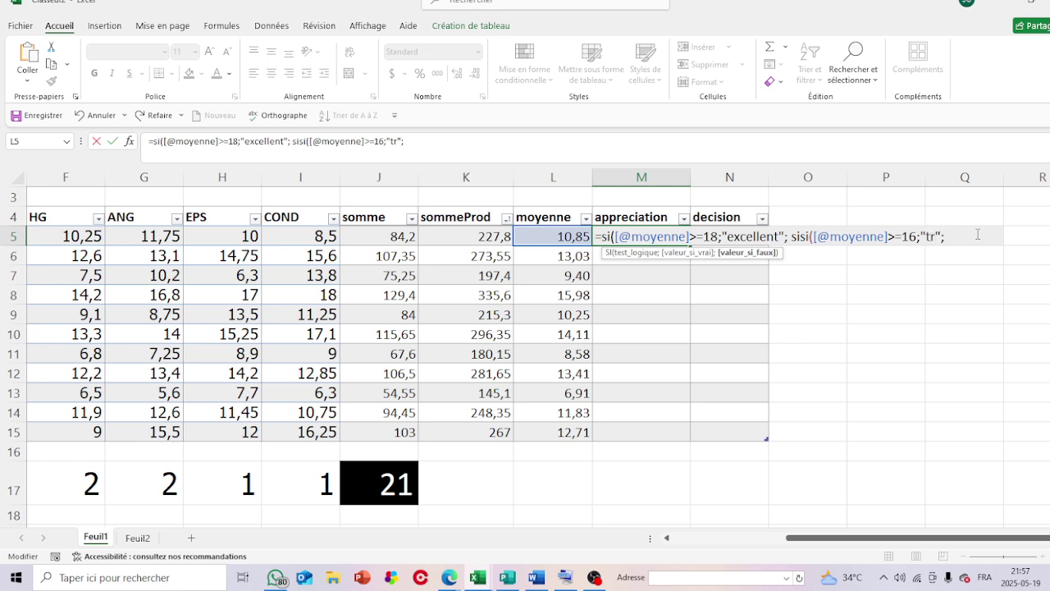
pyautogui.press('BackSpace')
pyautogui.write('Bien')
# Append another copy of the SI block to the M5 formula, with the condition >=14 and the result "Bien"
pyautogui.hotkey('ctrl', 'v')
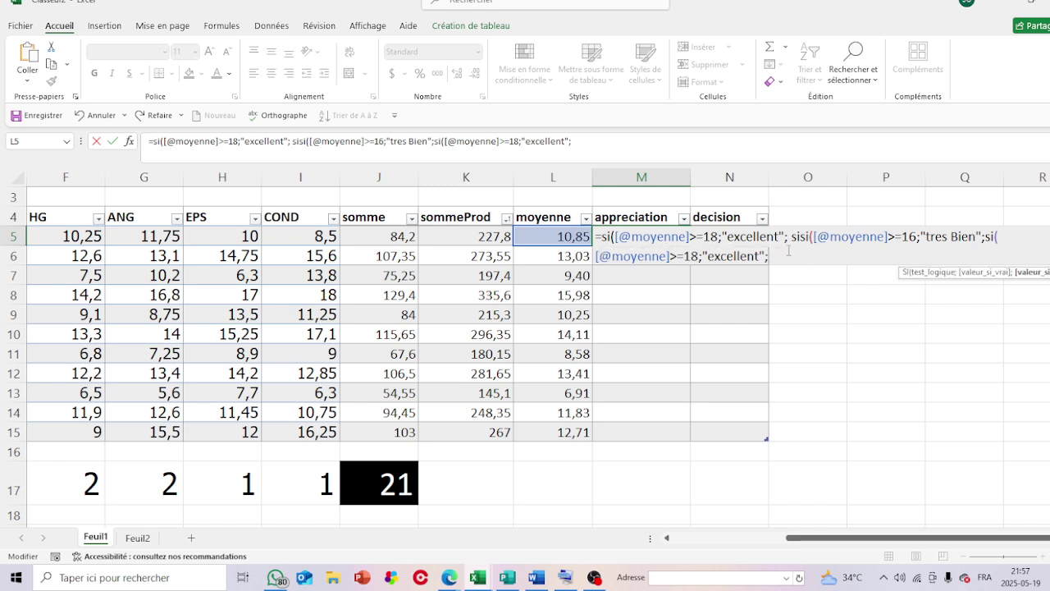
pyautogui.click(698, 256)
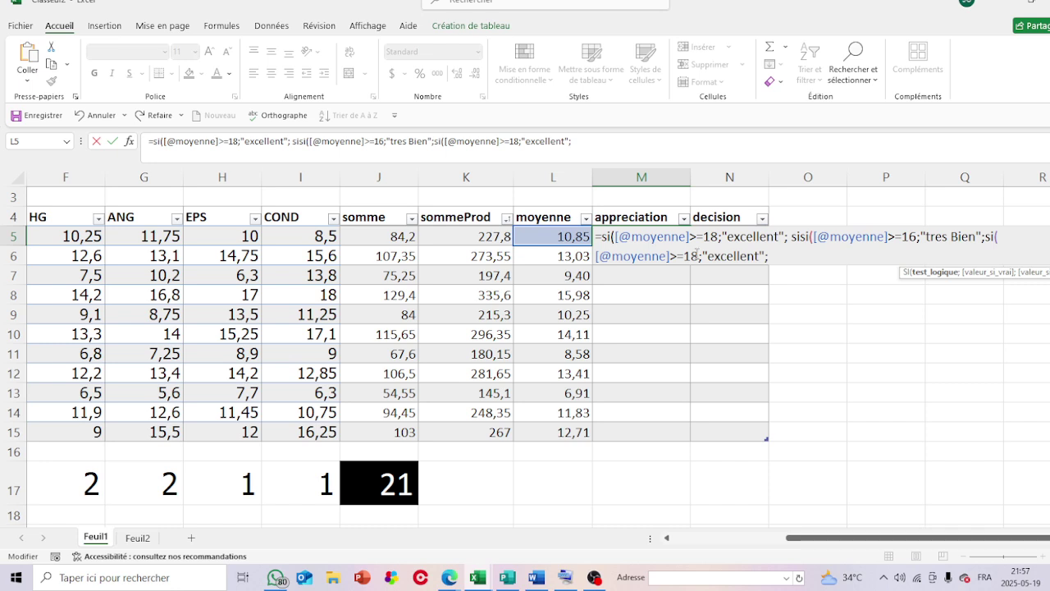
pyautogui.press('BackSpace')
pyautogui.write('4')
pyautogui.click(759, 256)
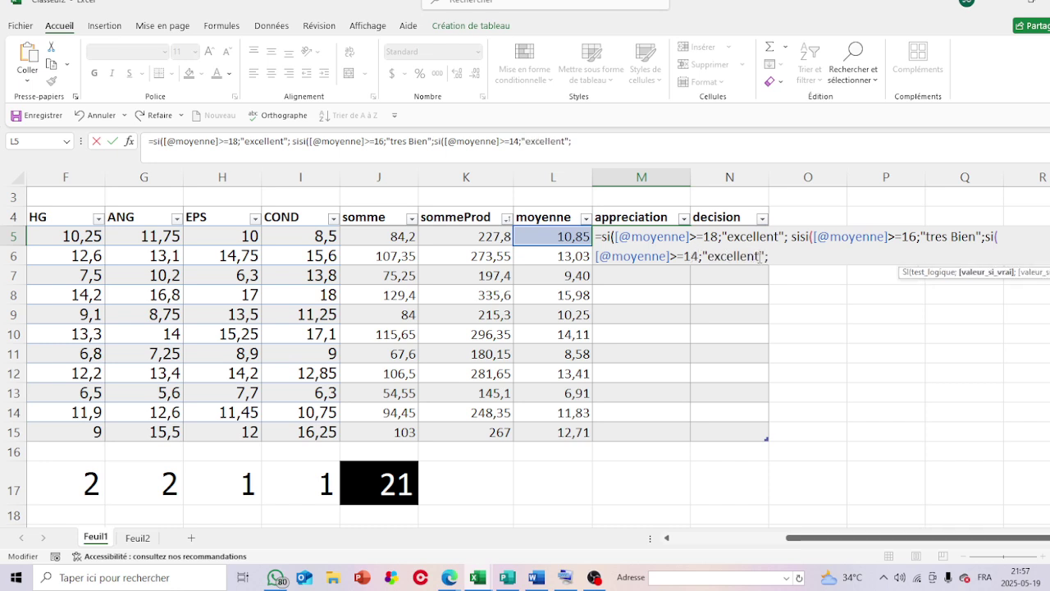
pyautogui.press('BackSpace')
pyautogui.press('BackSpace')
pyautogui.press('BackSpace')
pyautogui.press('BackSpace')
pyautogui.press('BackSpace')
pyautogui.press('BackSpace')
pyautogui.press('BackSpace')
pyautogui.press('BackSpace')
pyautogui.press('BackSpace')
pyautogui.write('Bien')
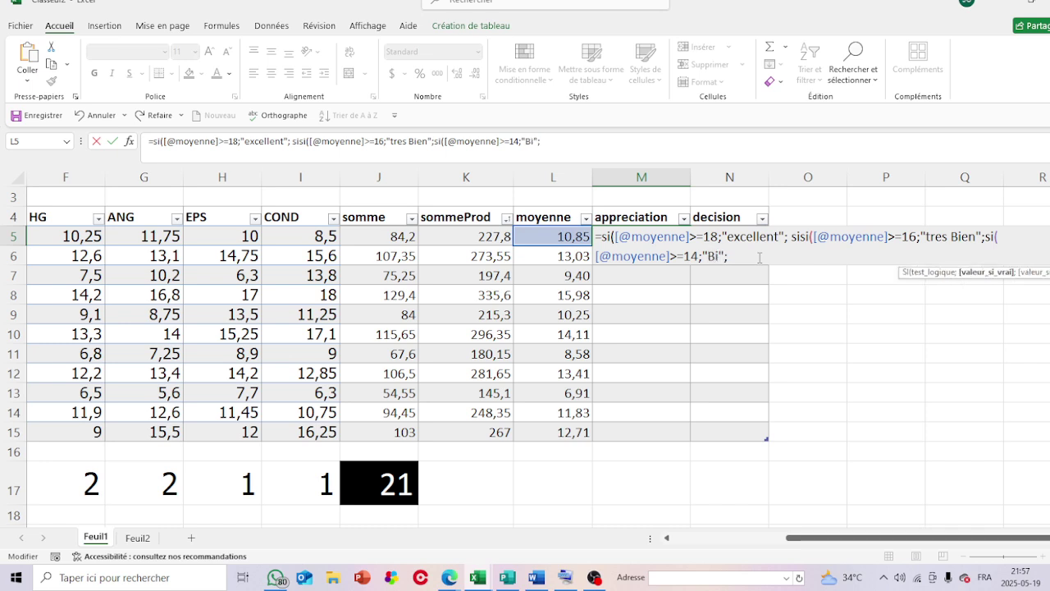
# Append another copy of the SI block to the end of the M5 formula and change its condition to >=12
pyautogui.click(753, 256)
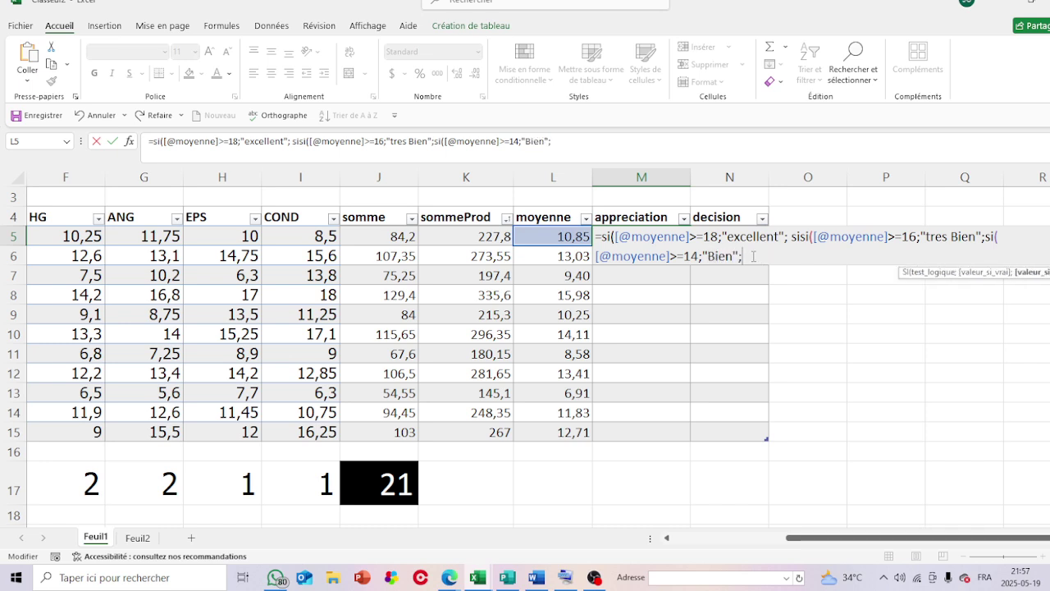
pyautogui.hotkey('ctrl', 'v')
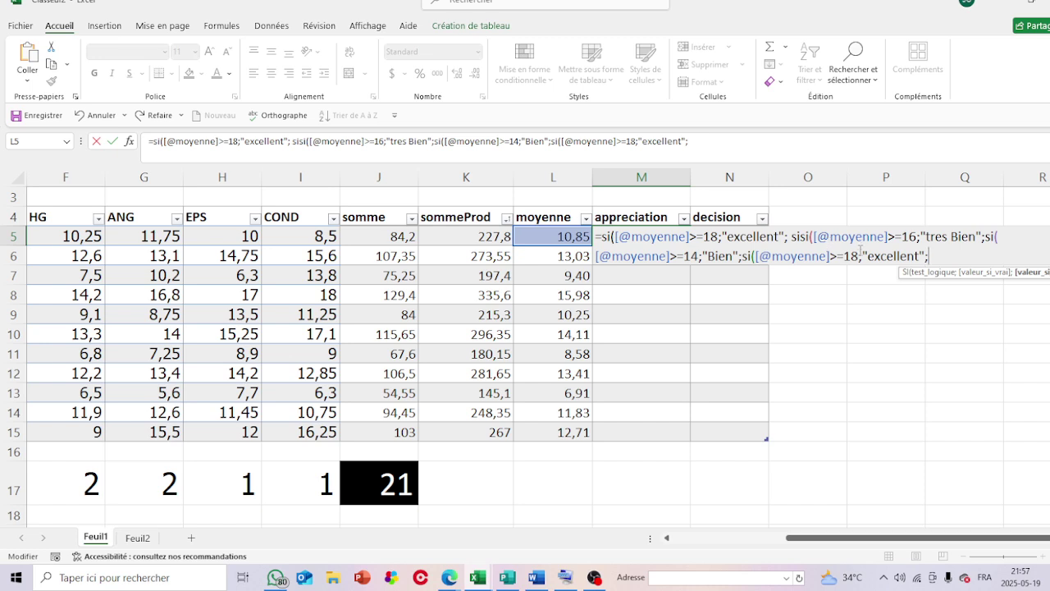
pyautogui.click(859, 254)
pyautogui.press('BackSpace')
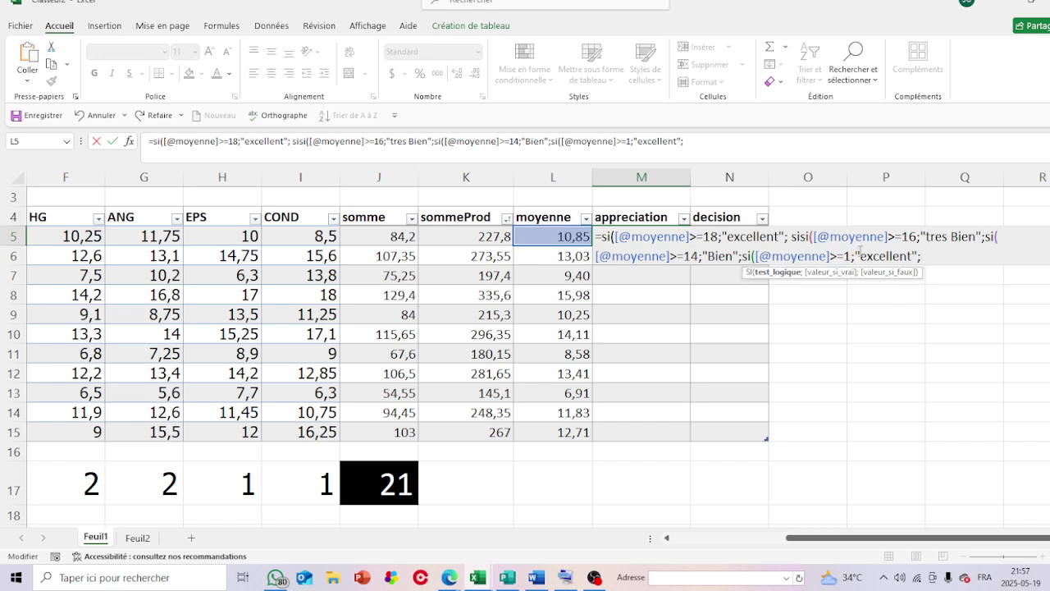
pyautogui.write('2')
# Replace the result of the >=12 condition in the M5 formula with "Assez Bien"
pyautogui.click(920, 255)
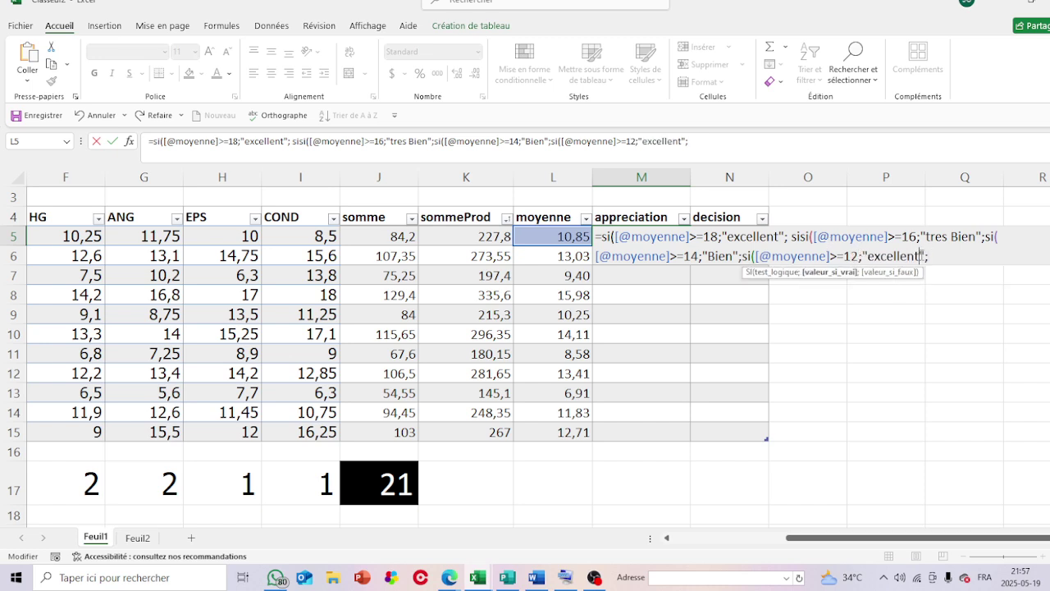
pyautogui.press('BackSpace')
pyautogui.press('BackSpace')
pyautogui.press('BackSpace')
pyautogui.press('BackSpace')
pyautogui.press('BackSpace')
pyautogui.press('BackSpace')
pyautogui.press('BackSpace')
pyautogui.press('BackSpace')
pyautogui.press('BackSpace')
pyautogui.write('Ass')
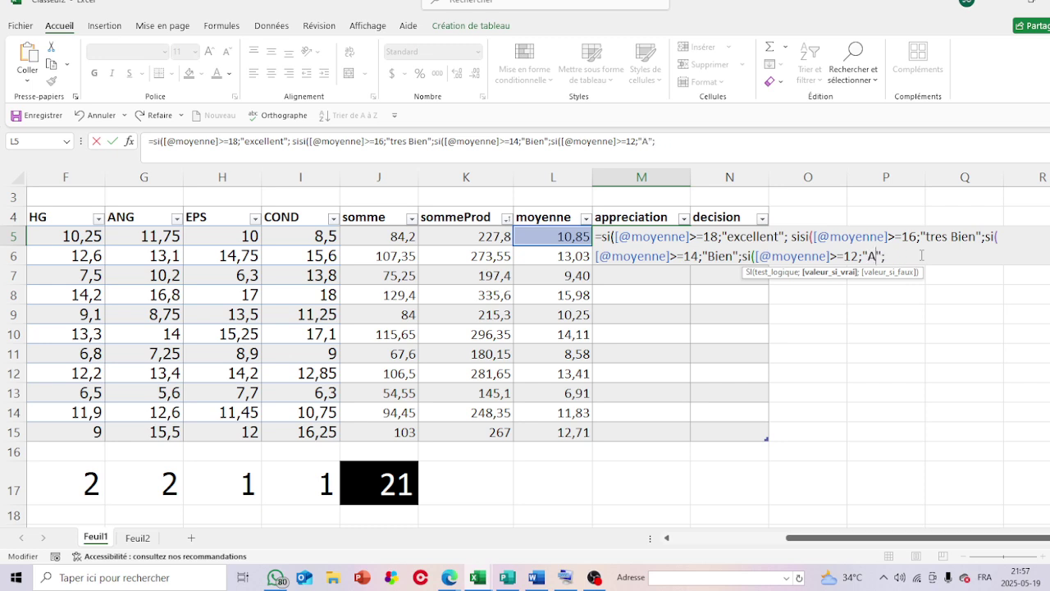
pyautogui.write('ez b')
pyautogui.press('BackSpace')
pyautogui.write('Bien')
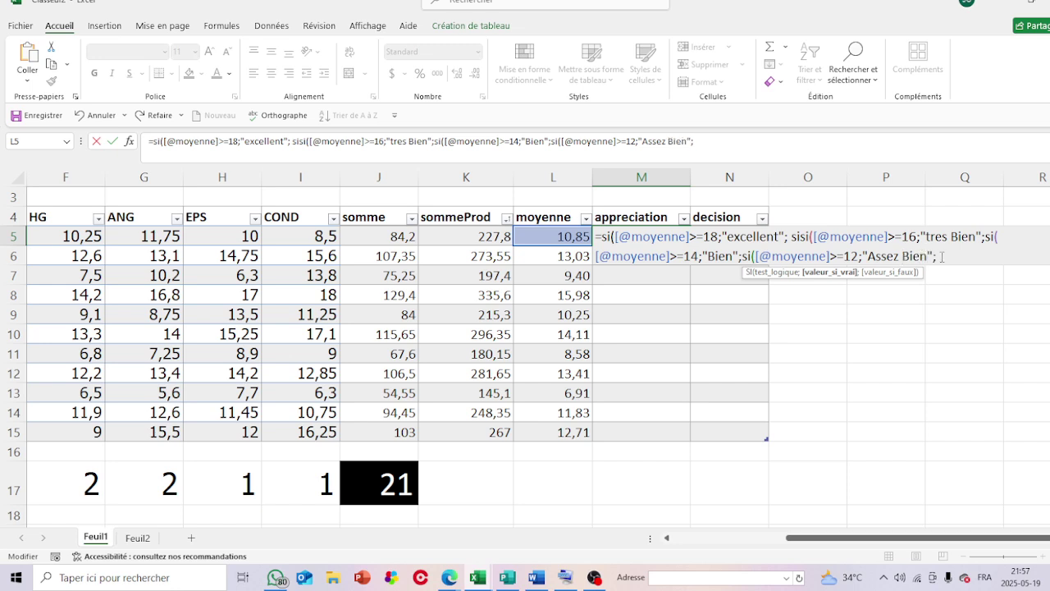
# Append one more copy of the SI block to the M5 formula and change its condition to >=10
pyautogui.click(942, 258)
pyautogui.hotkey('ctrl', 'v')
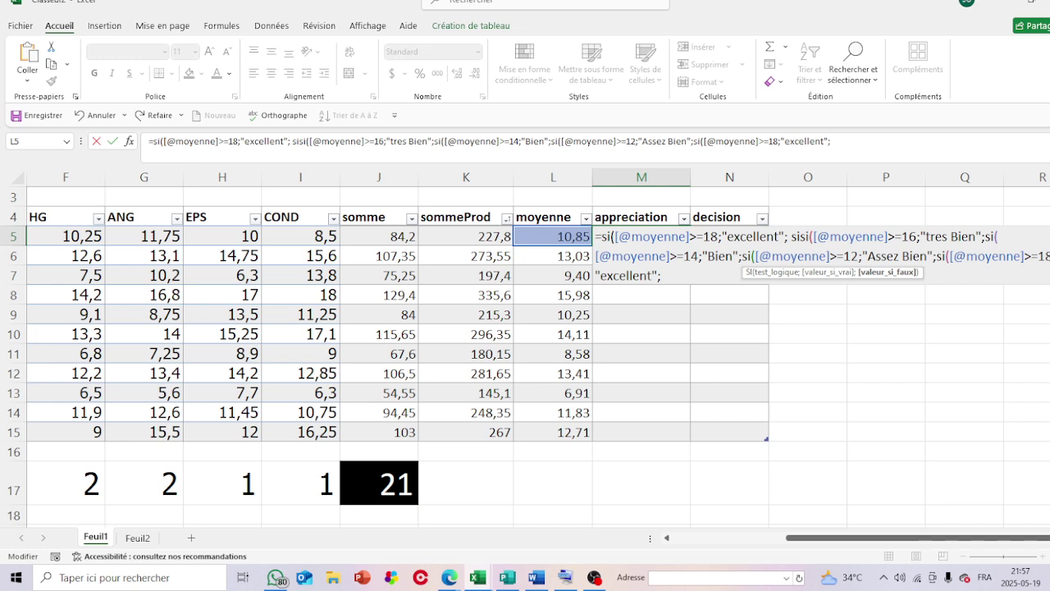
pyautogui.click(1049, 257)
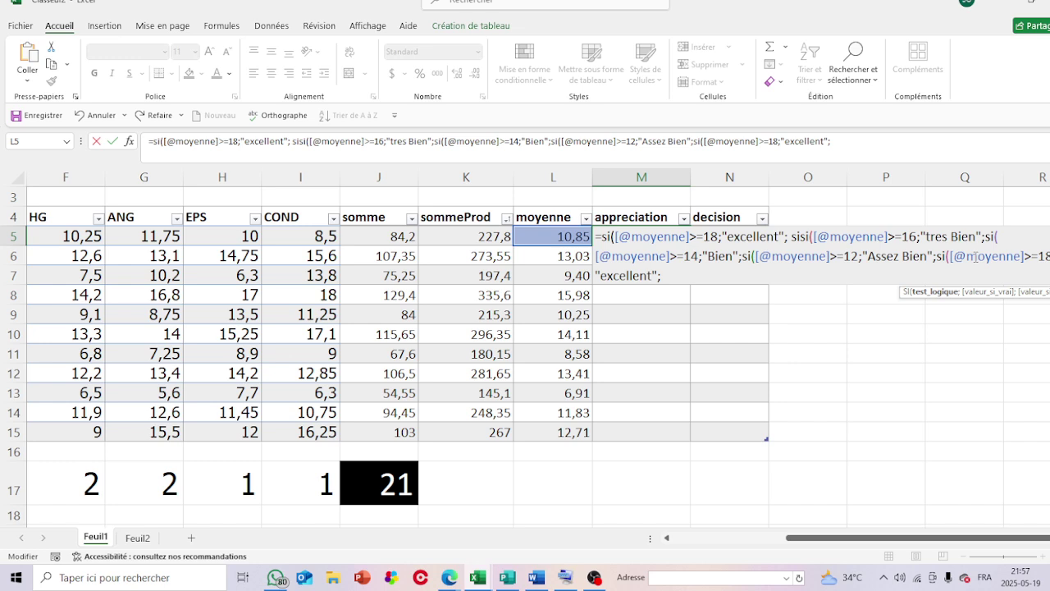
pyautogui.press('BackSpace')
pyautogui.write('0')
pyautogui.press('Right')
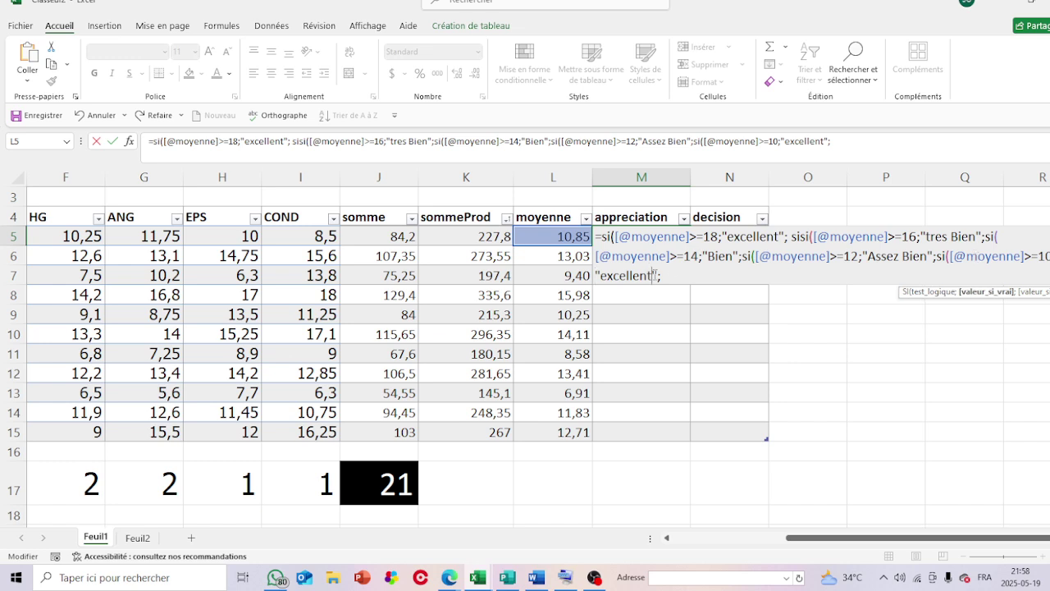
# Replace the result of the >=10 condition in the M5 formula with "Passable"
pyautogui.press('BackSpace')
pyautogui.press('BackSpace')
pyautogui.press('BackSpace')
pyautogui.press('BackSpace')
pyautogui.press('BackSpace')
pyautogui.press('BackSpace')
pyautogui.press('BackSpace')
pyautogui.press('BackSpace')
pyautogui.press('BackSpace')
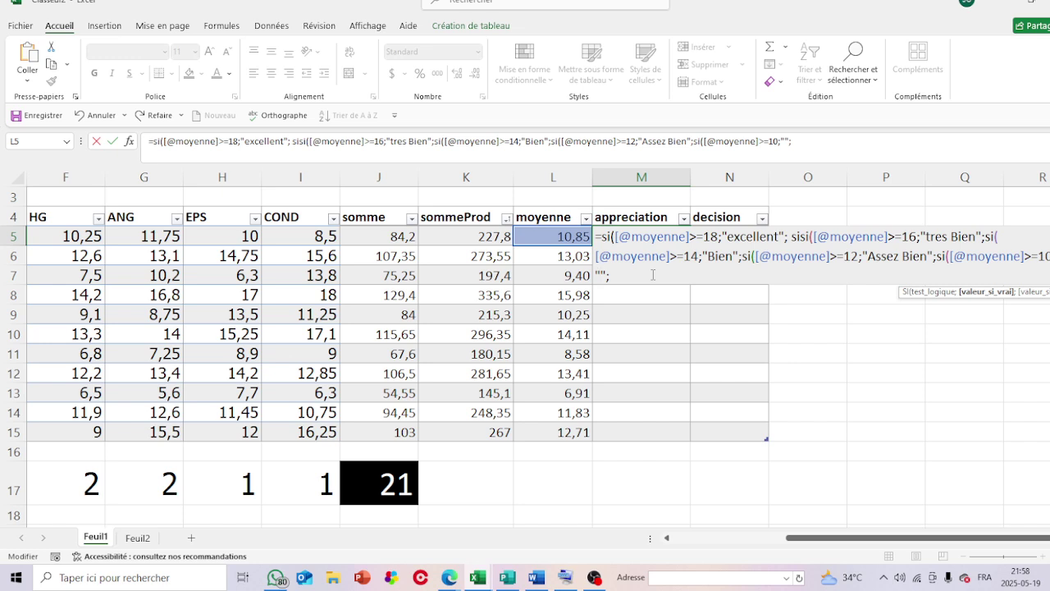
pyautogui.write('Passable')
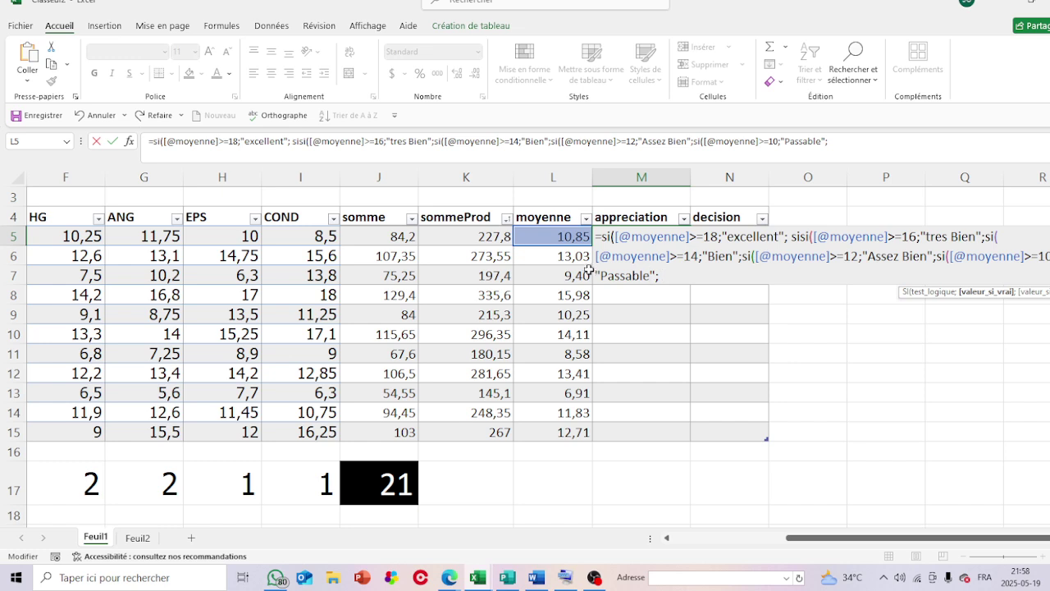
# Duplicate the "Passable"; text at the end of the M5 formula and change the copy to "Médiocre" as the final false value
pyautogui.moveTo(596, 273); pyautogui.dragTo(661, 276)
pyautogui.hotkey('ctrl', 'c')
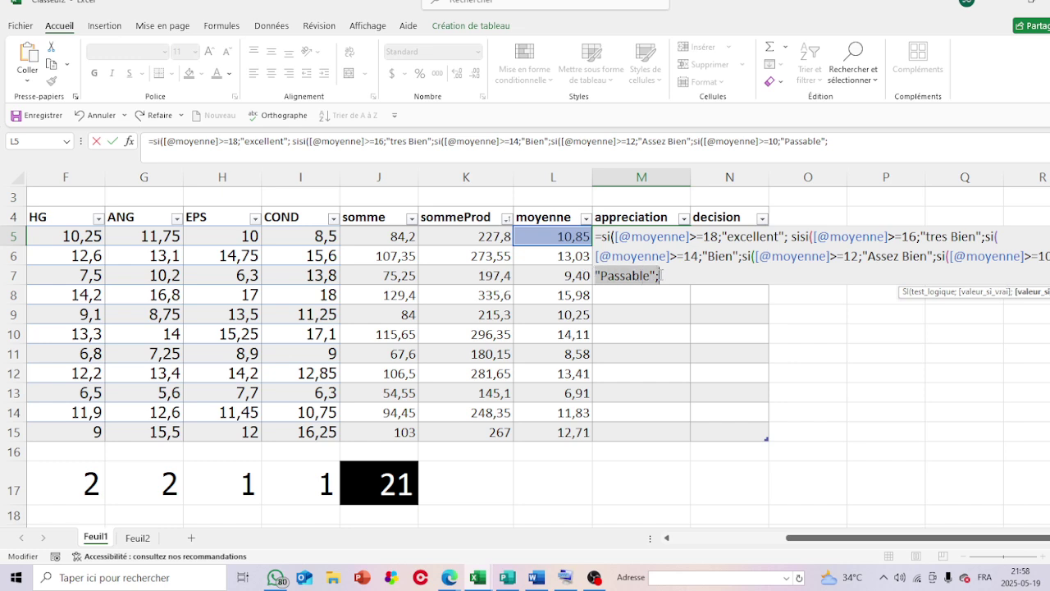
pyautogui.click(669, 277)
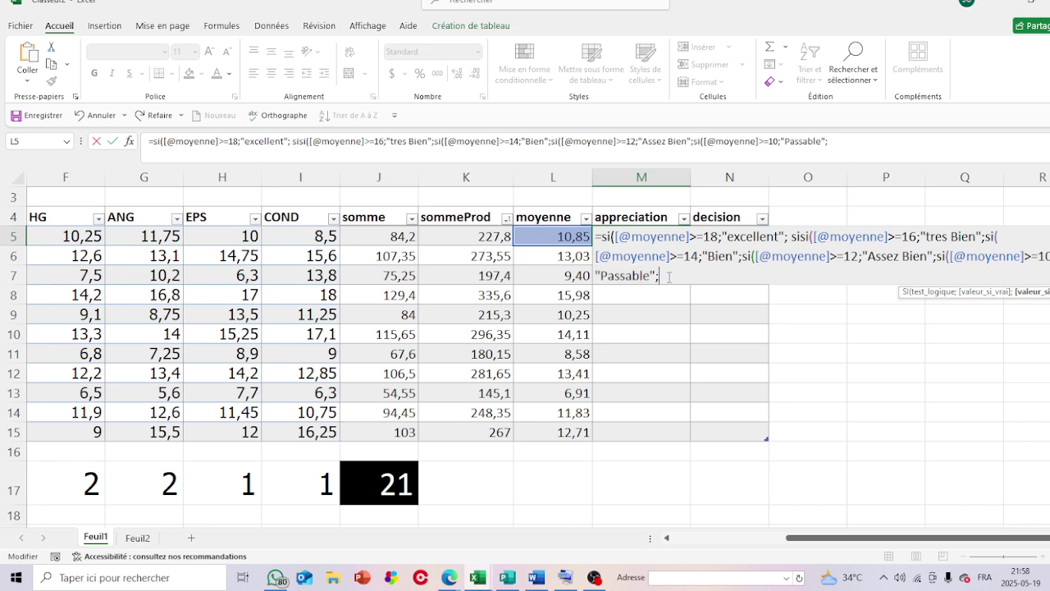
pyautogui.hotkey('ctrl', 'v')
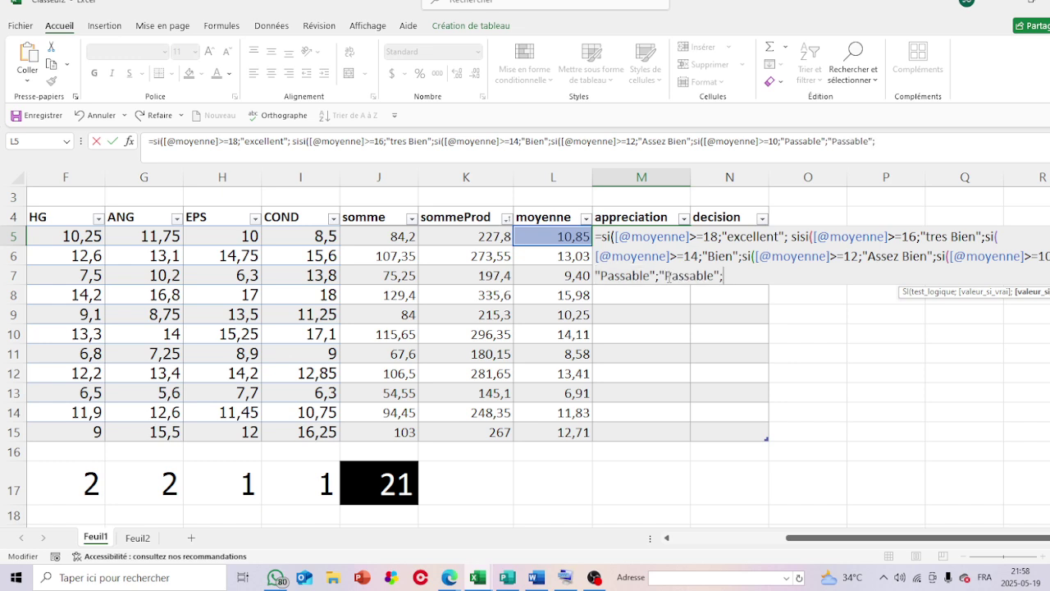
pyautogui.moveTo(667, 275); pyautogui.dragTo(713, 275)
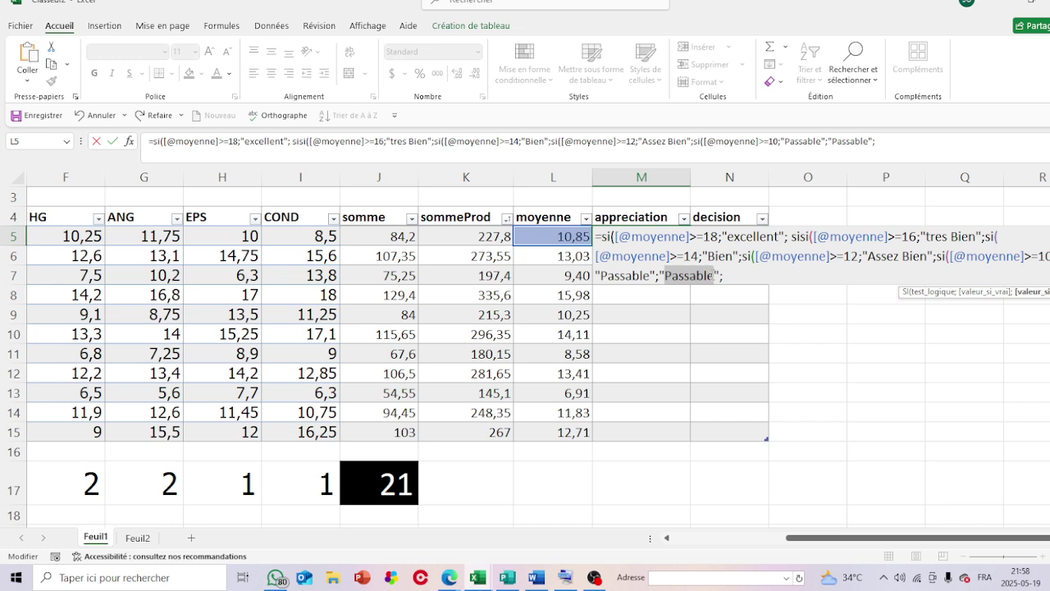
pyautogui.write('M')
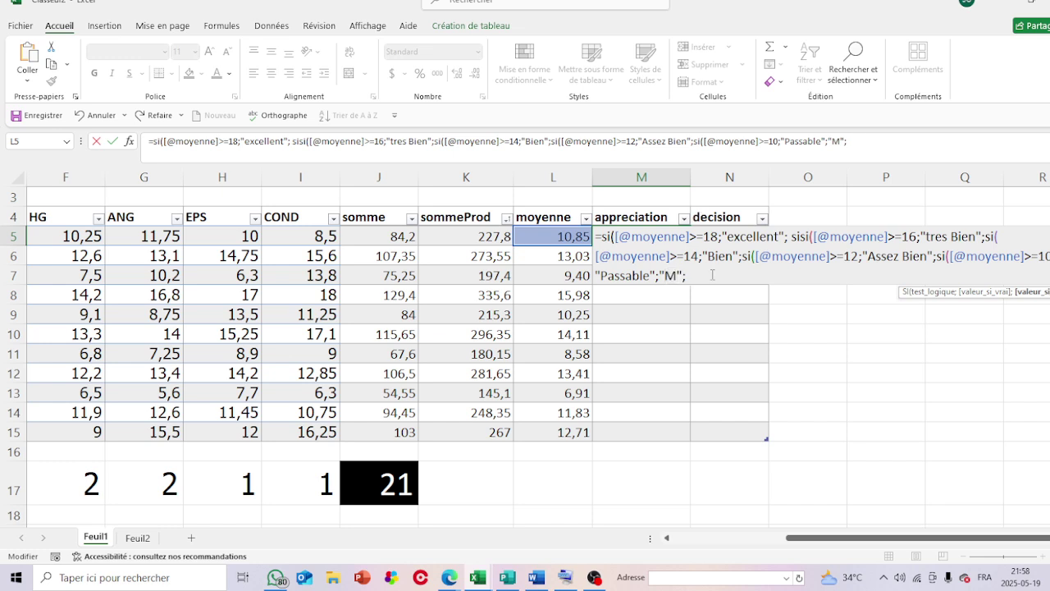
pyautogui.write('édo')
pyautogui.press('BackSpace')
pyautogui.write('iocre')
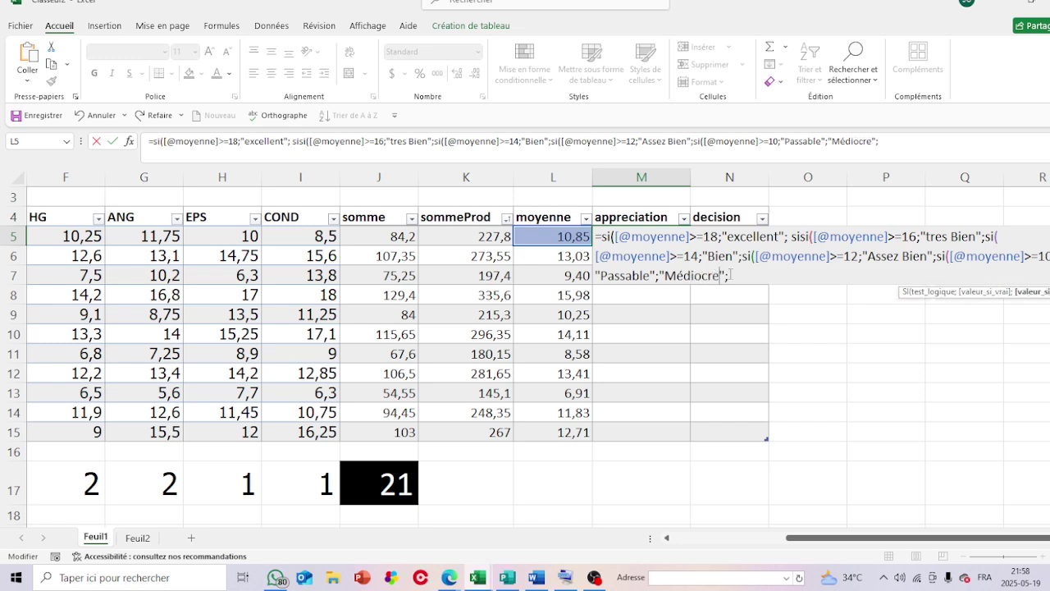
# Replace the trailing semicolon of the M5 formula with five closing parentheses and enter the formula
pyautogui.press('BackSpace')
pyautogui.write(')')
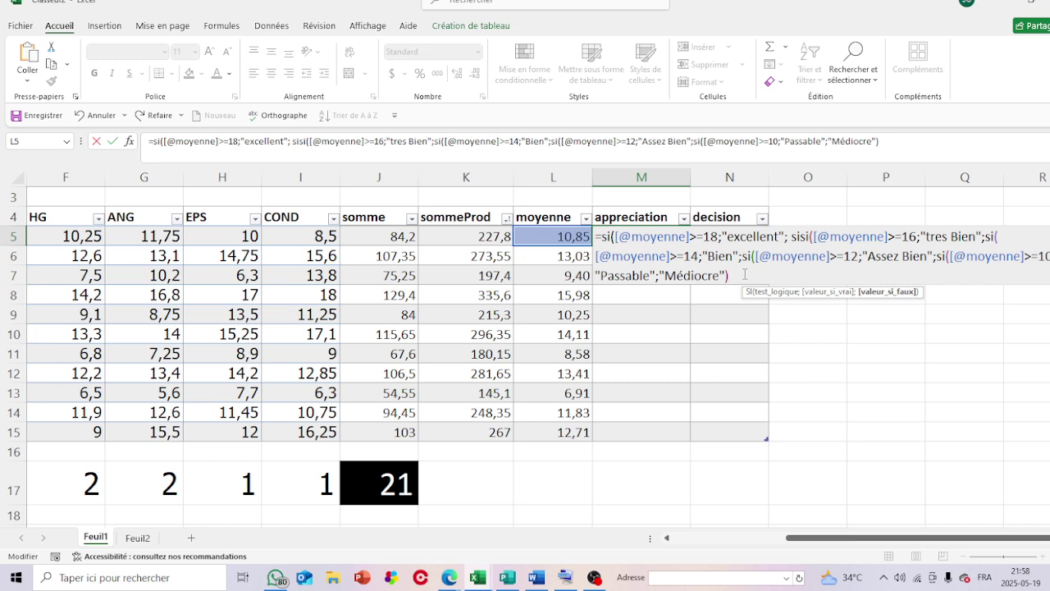
pyautogui.write(')')
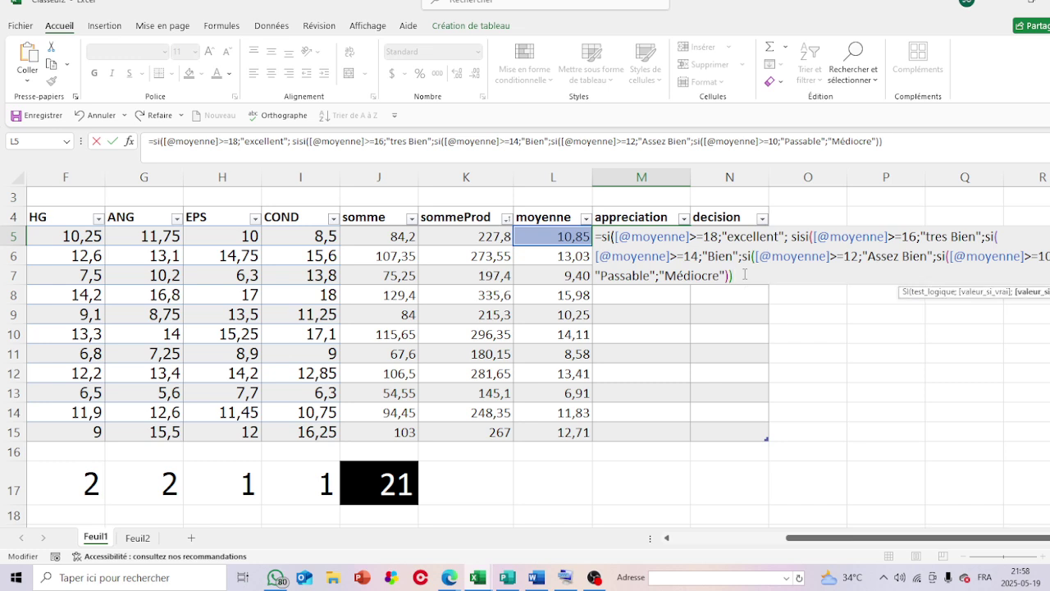
pyautogui.write(')')
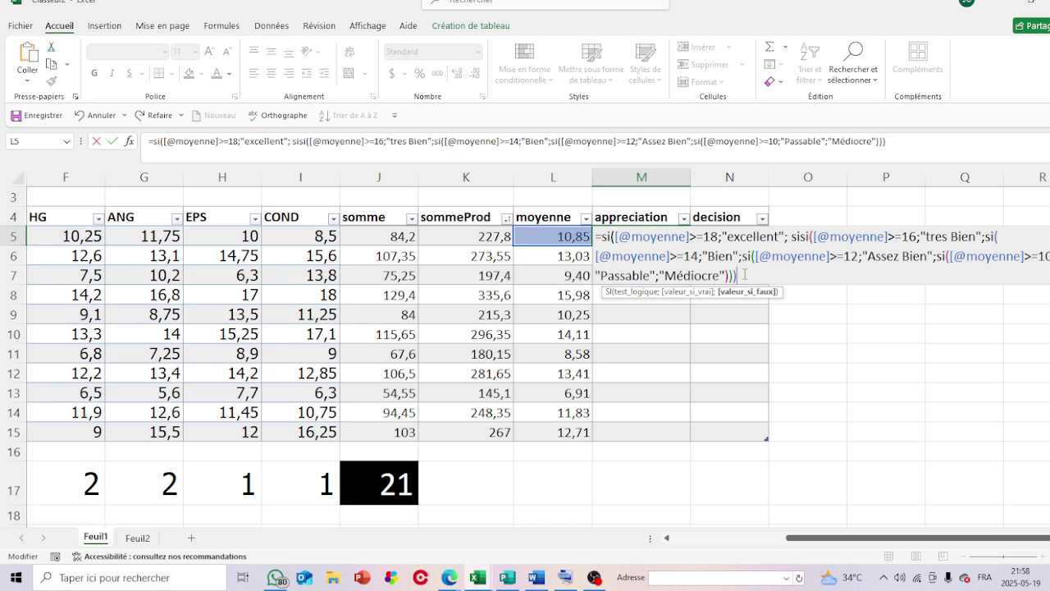
pyautogui.write('))')
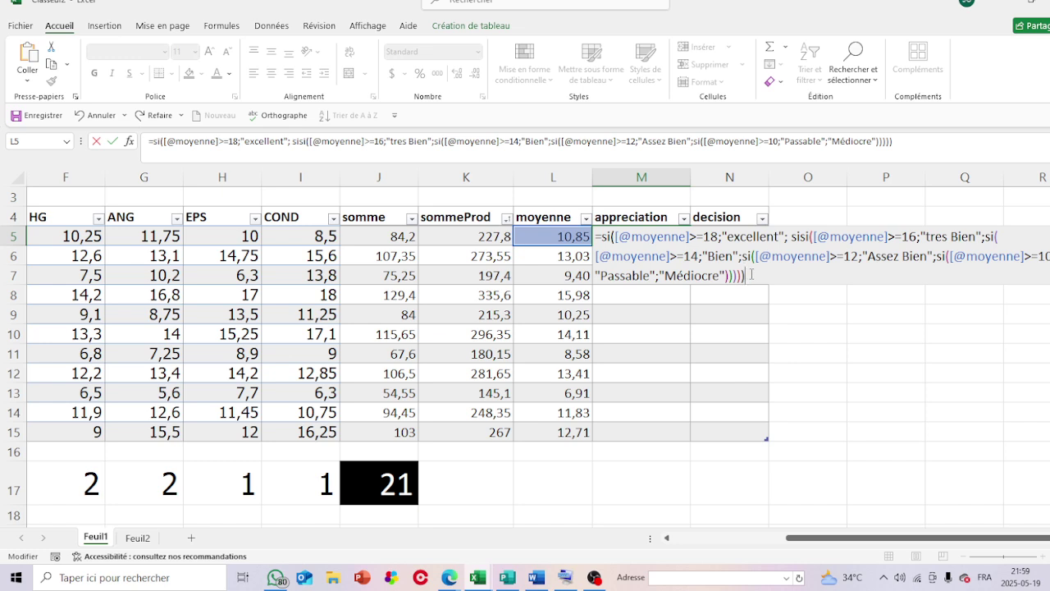
pyautogui.press('Return')
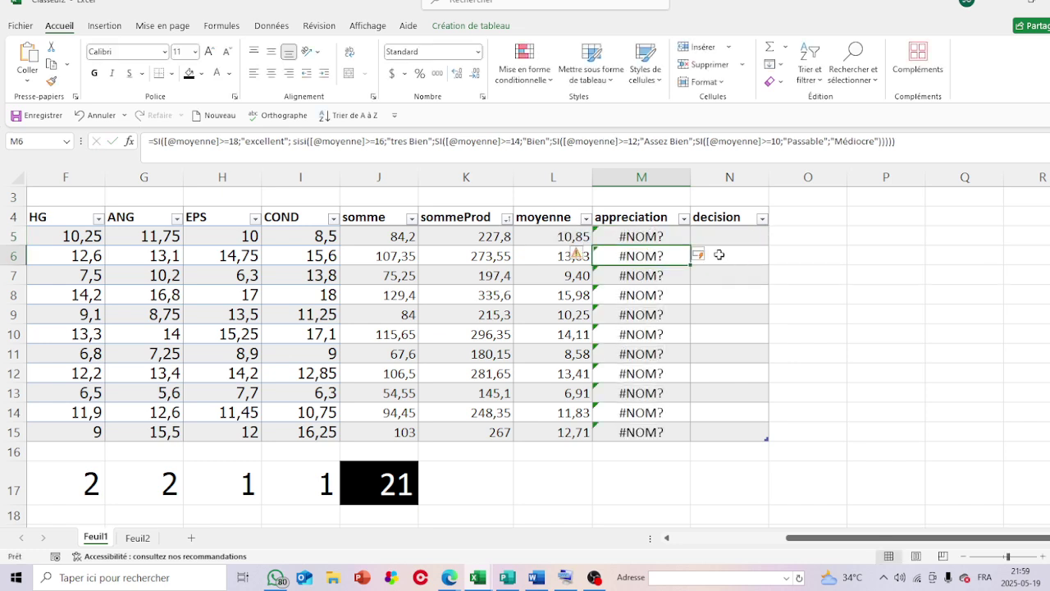
# Try to enter the M5 formula with a sixth closing parenthesis, and remove that parenthesis again
pyautogui.click(681, 240)
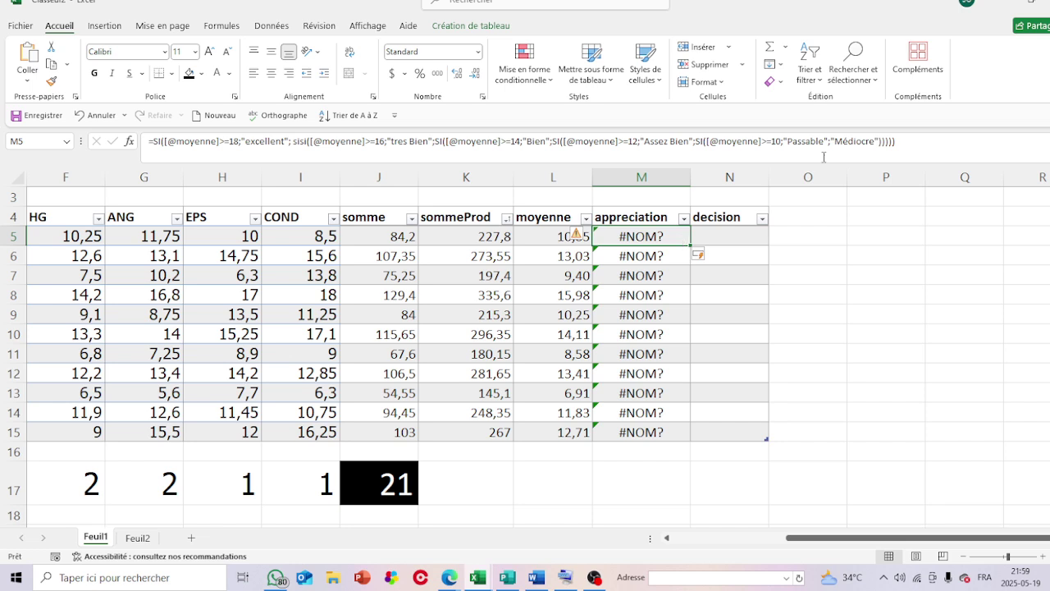
pyautogui.click(900, 141)
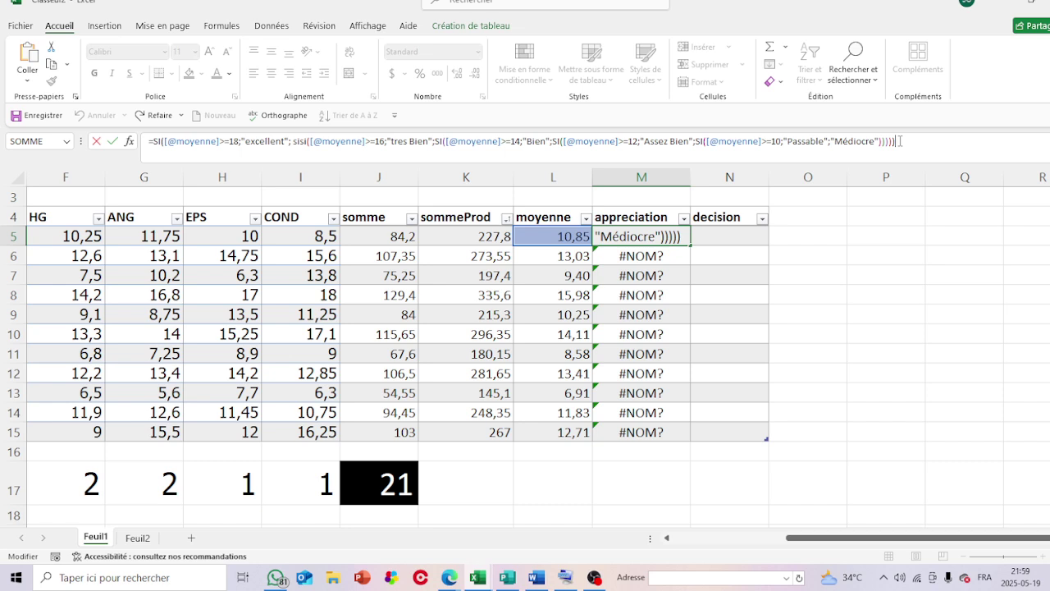
pyautogui.write(')')
pyautogui.press('Return')
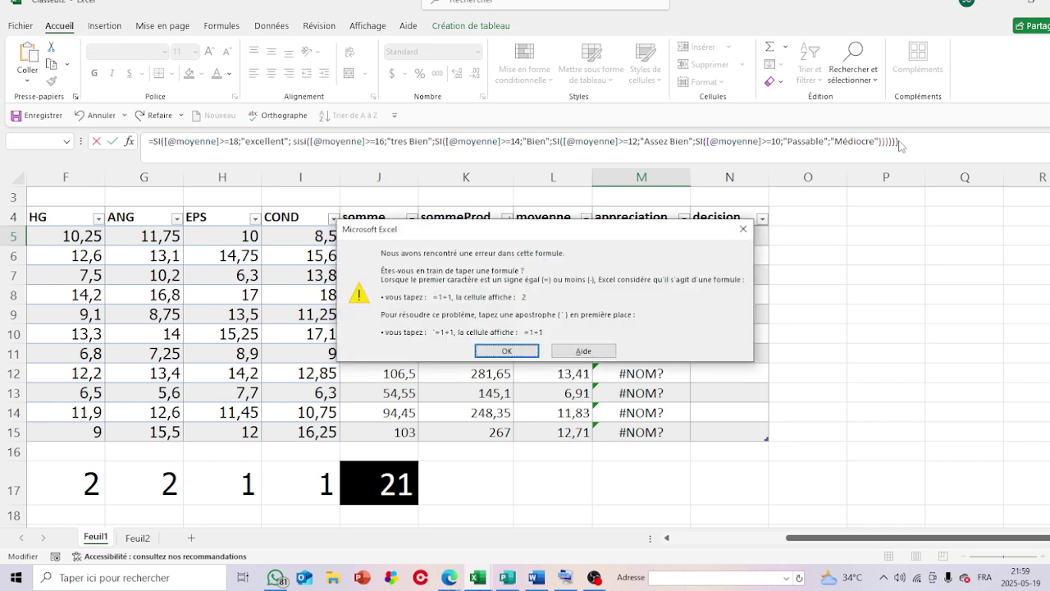
pyautogui.click(743, 229)
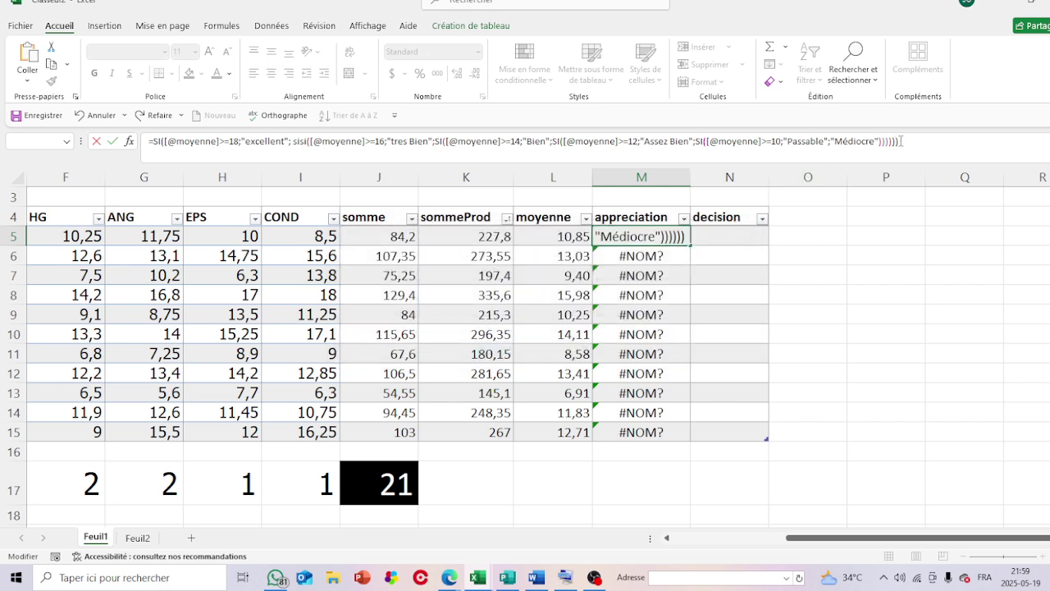
pyautogui.press('BackSpace')
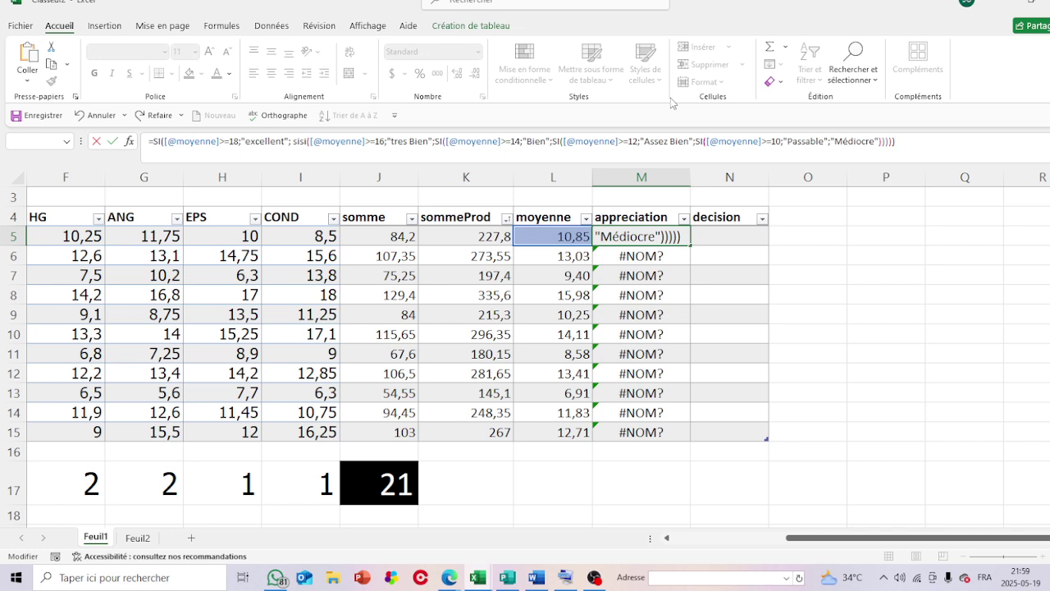
# Correct the misspelled function name sisi to SI before the >=16 condition in the M5 formula and enter the formula
pyautogui.click(307, 141)
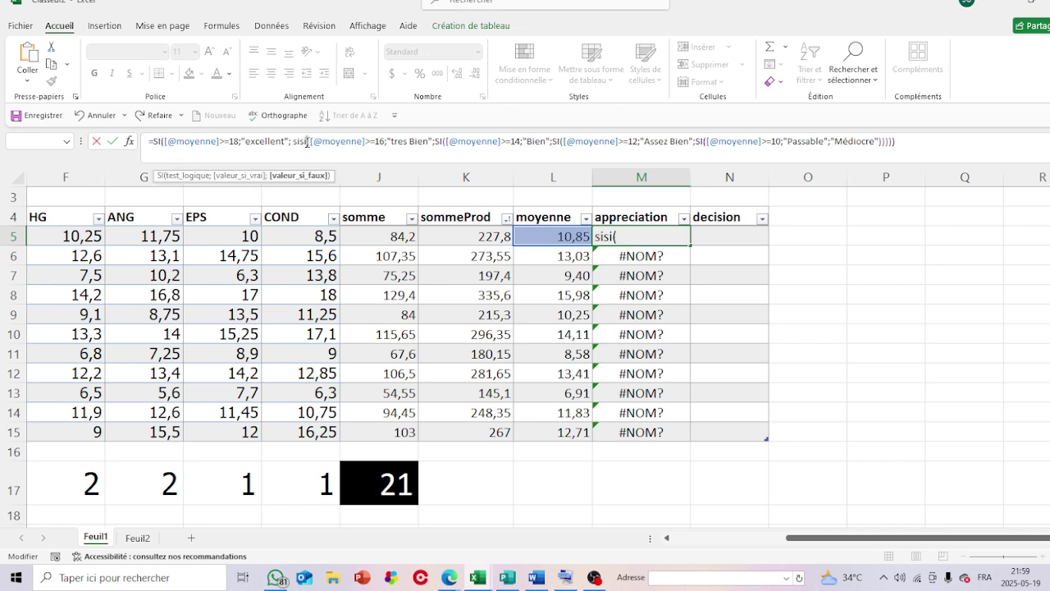
pyautogui.press('BackSpace')
pyautogui.press('BackSpace')
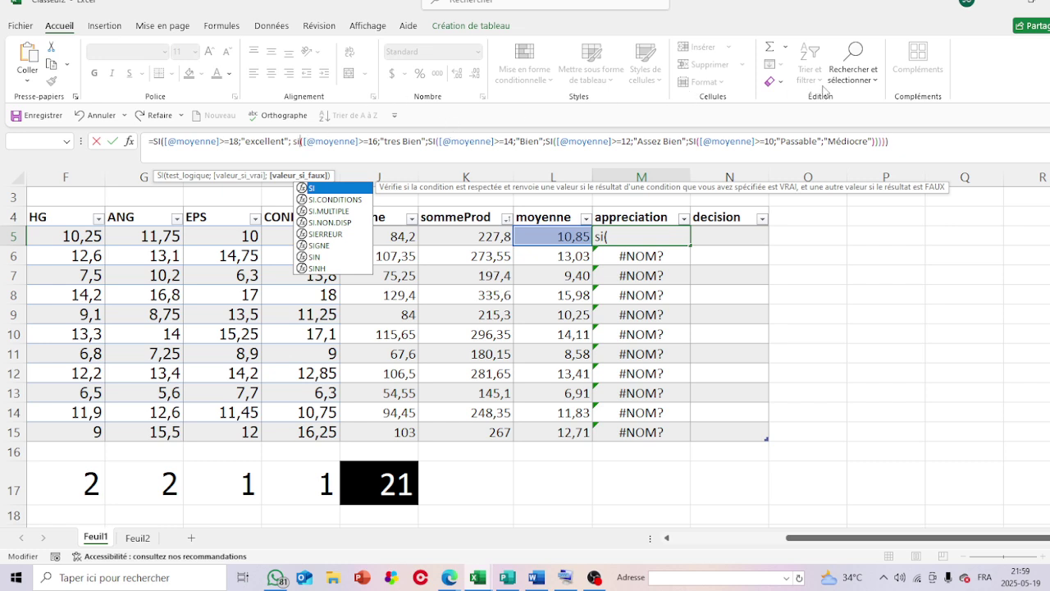
pyautogui.press('BackSpace')
pyautogui.press('BackSpace')
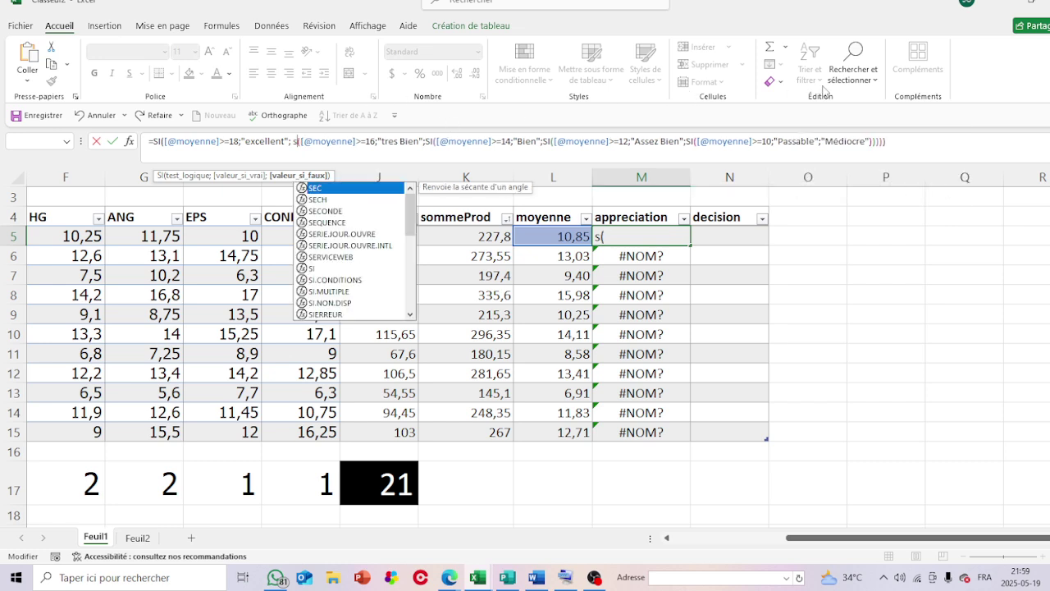
pyautogui.write('SI')
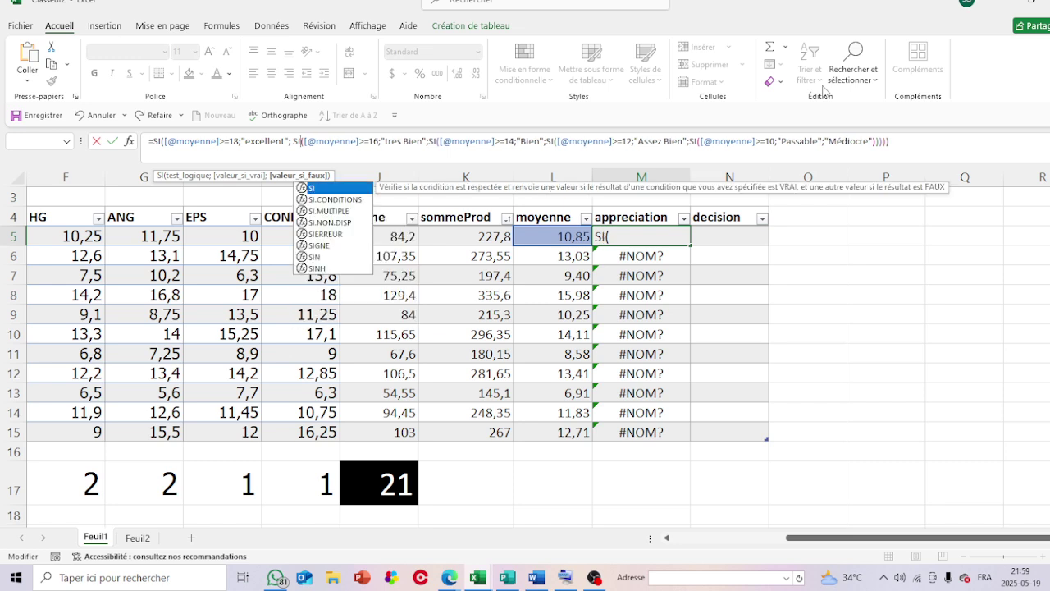
pyautogui.click(932, 134)
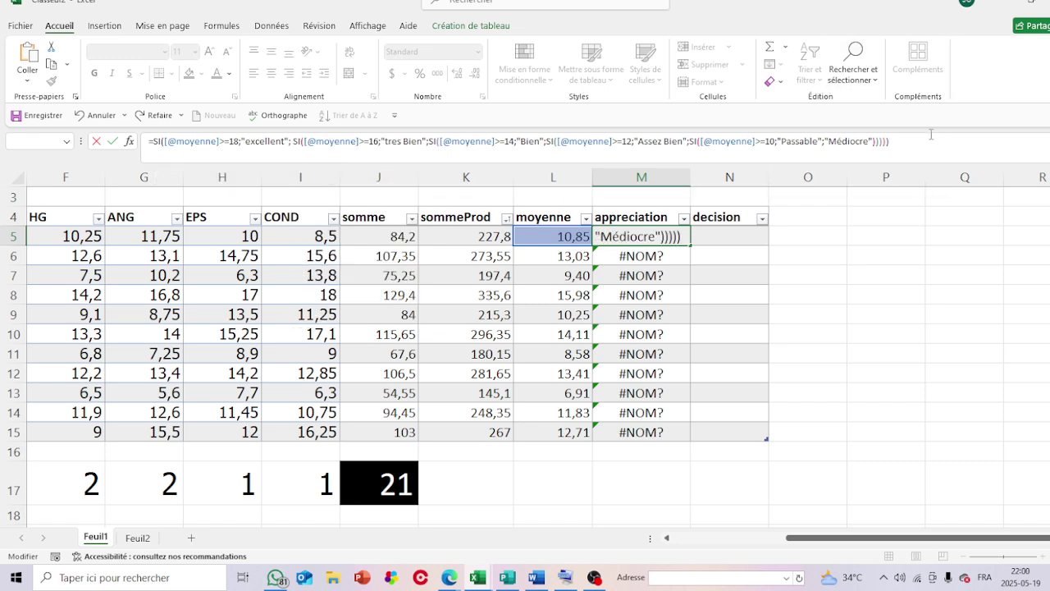
pyautogui.press('Return')
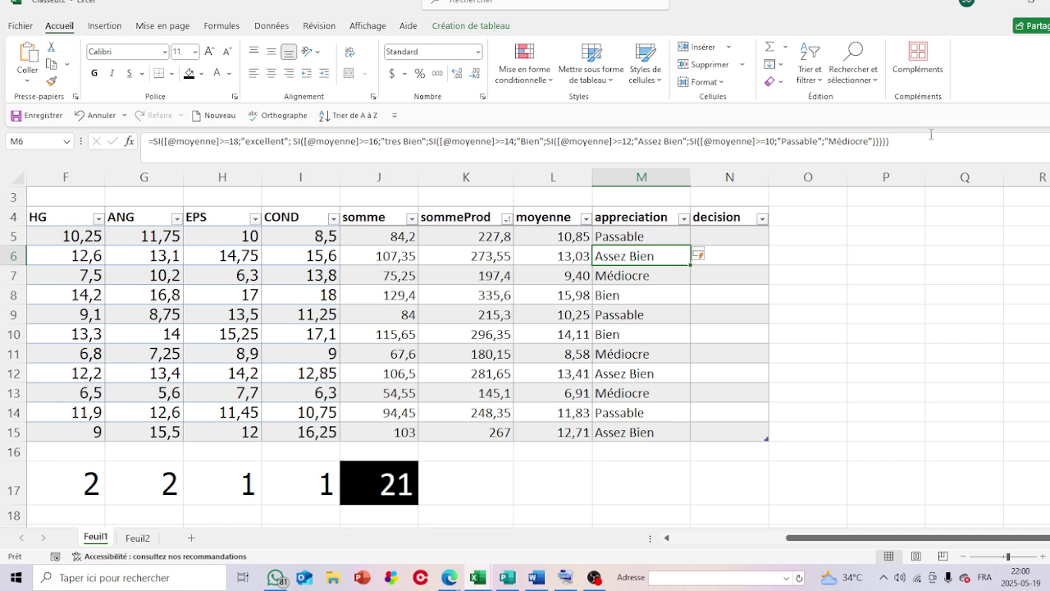
pyautogui.click(874, 271)
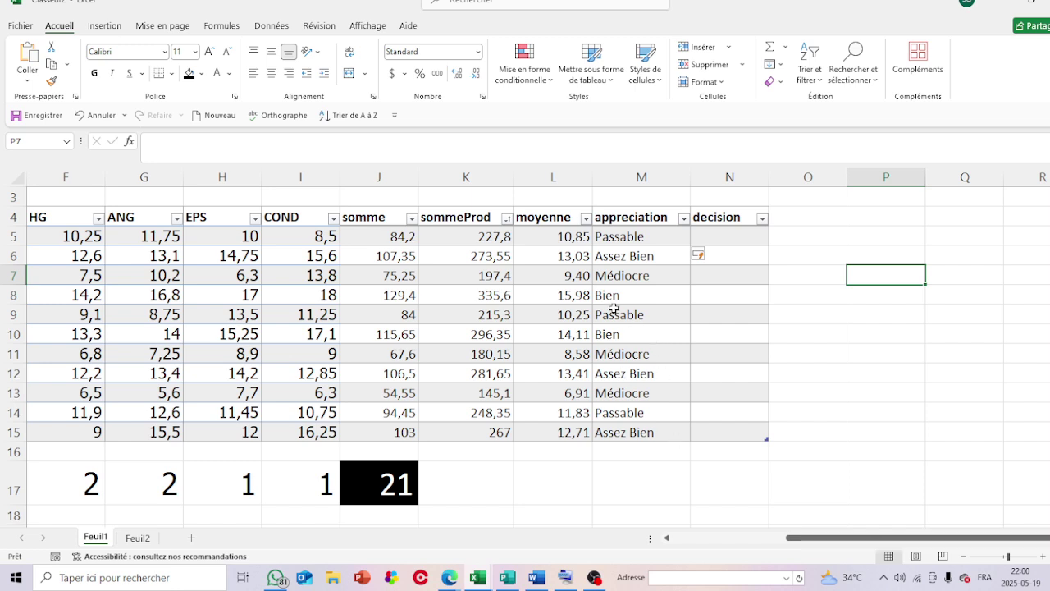
pyautogui.hscroll(-5, 344, 236)
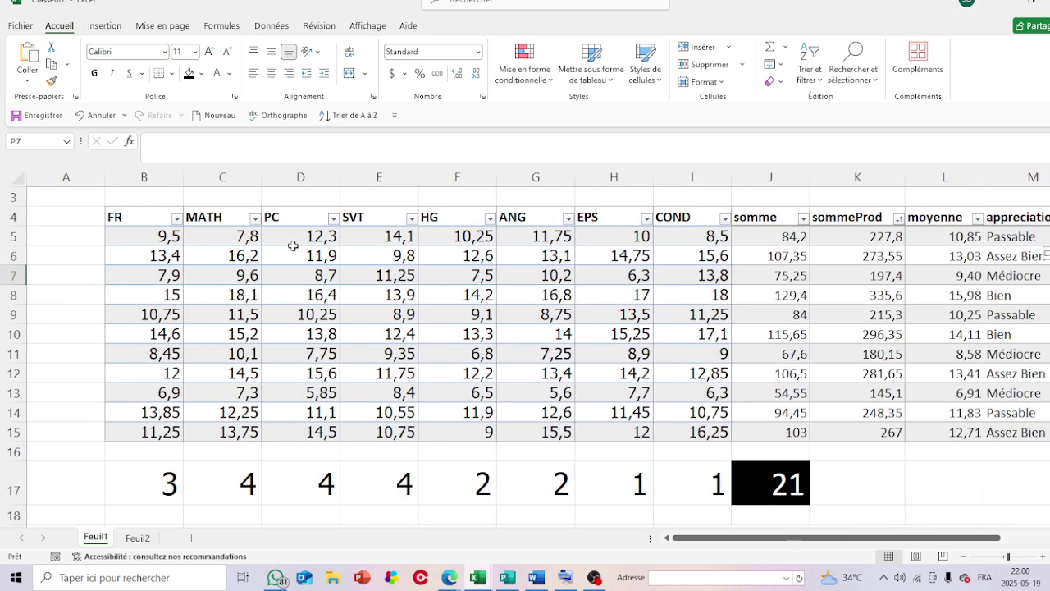
# Change the row 13 grades to 18 for MATH, 15 for PC and 17 for SVT
pyautogui.click(244, 392)
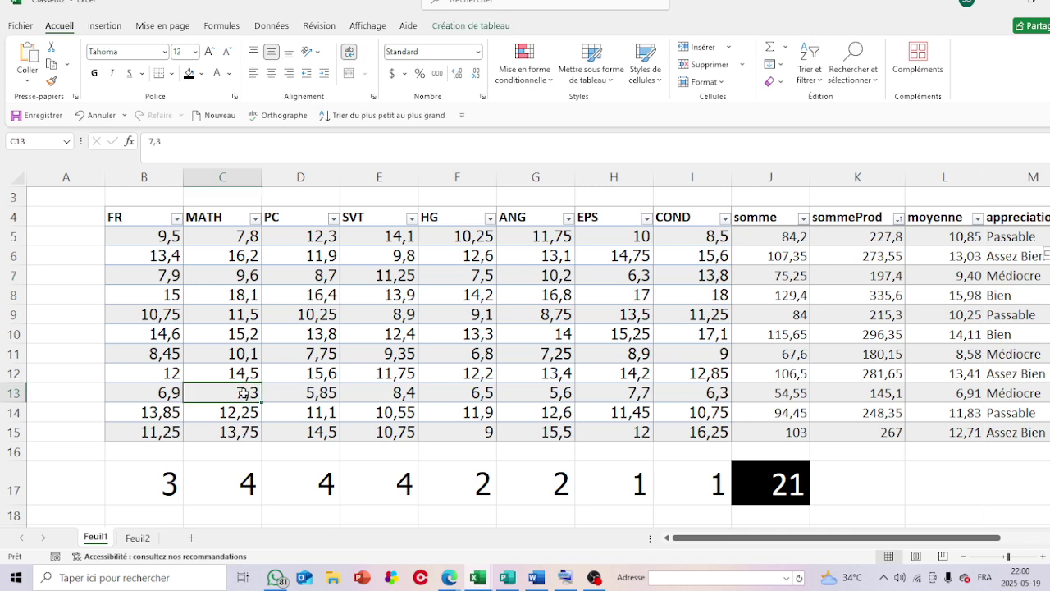
pyautogui.write('18')
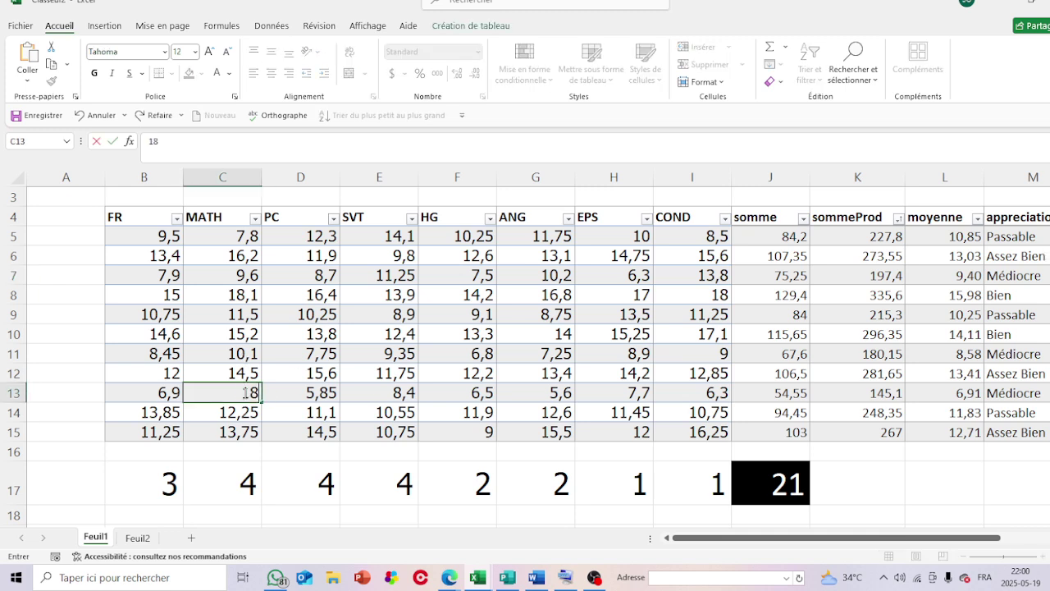
pyautogui.click(323, 392)
pyautogui.write('15')
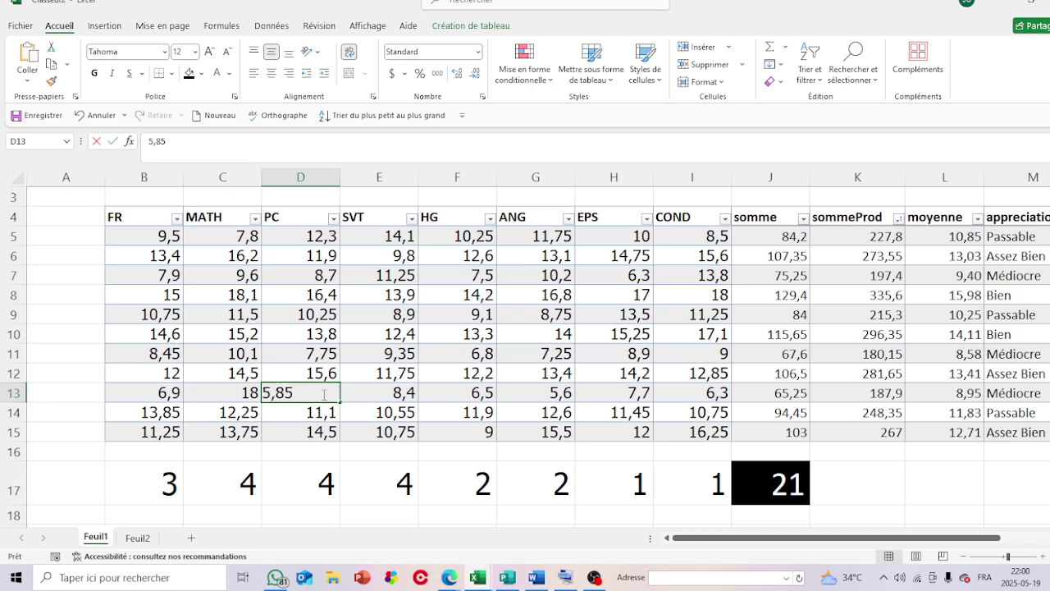
pyautogui.click(397, 392)
pyautogui.write('17')
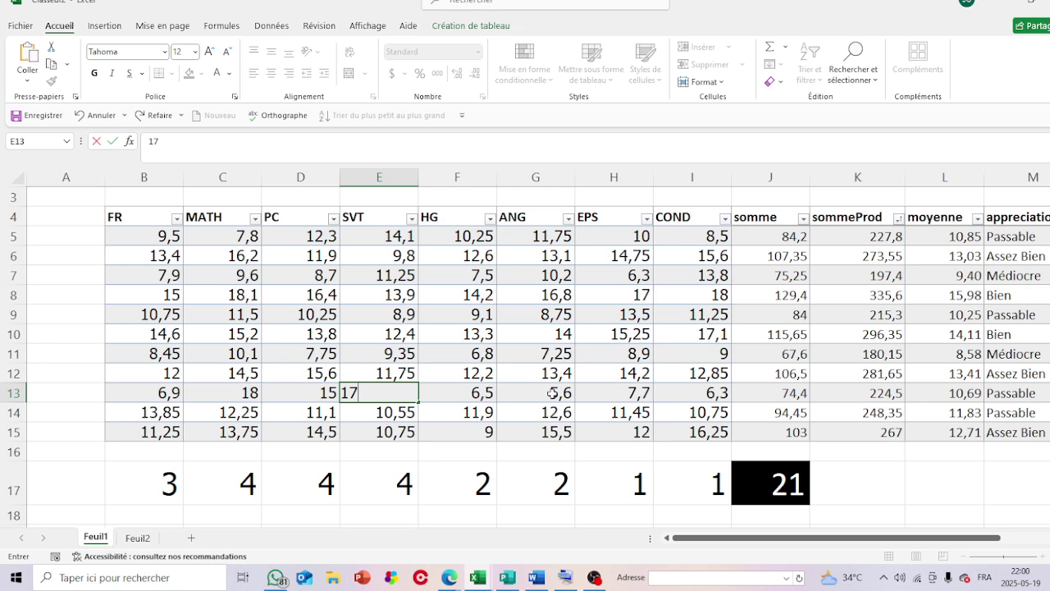
pyautogui.click(856, 388)
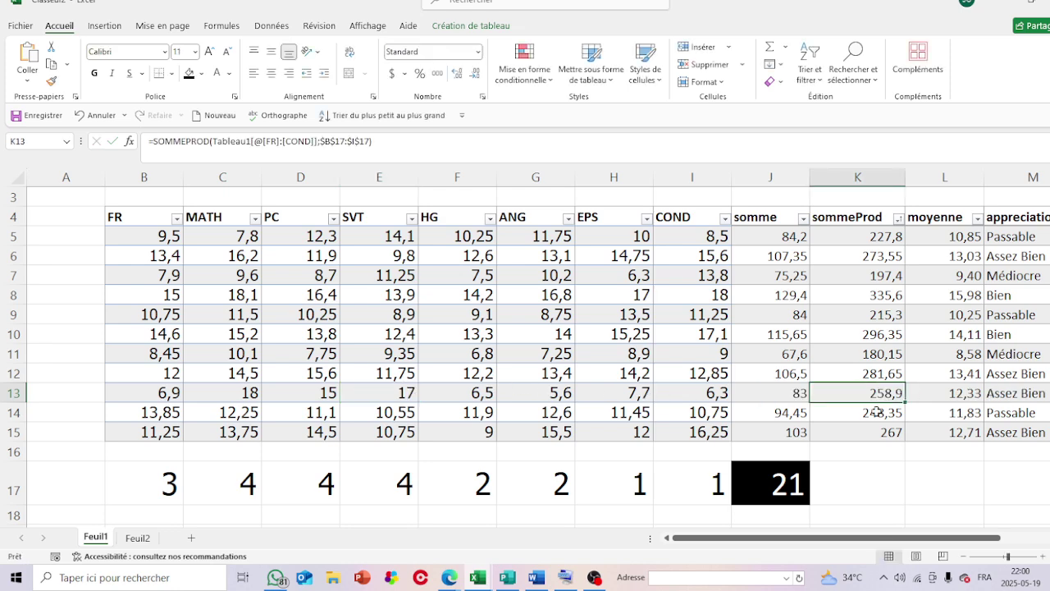
# Start a SI formula in decision cell N5 with the condition that the row's moyenne is >=10, followed by a semicolon
pyautogui.hscroll(5, 877, 411)
pyautogui.hscroll(-5, 877, 411)
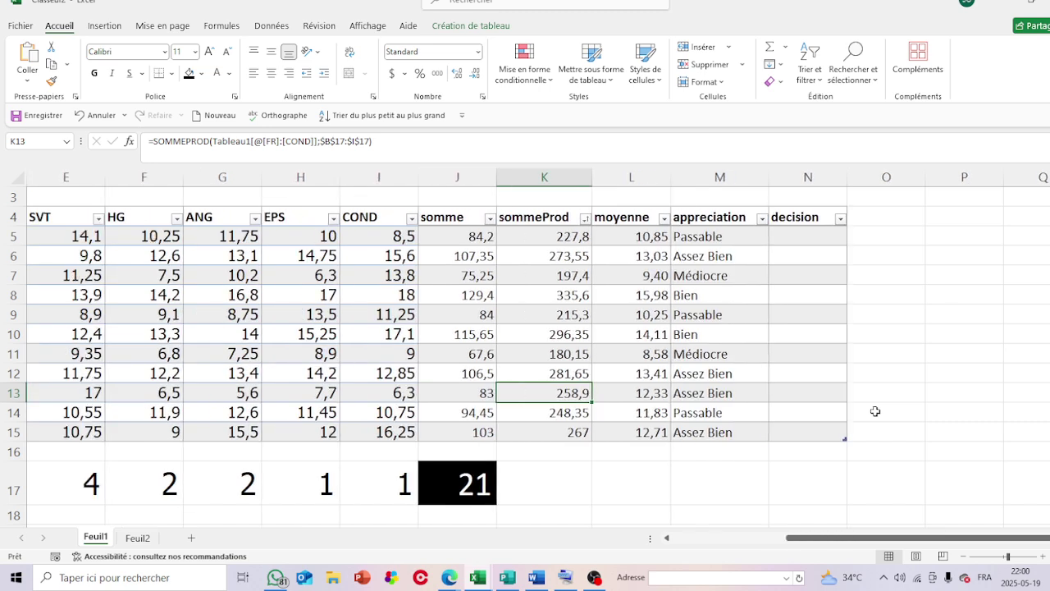
pyautogui.click(822, 248)
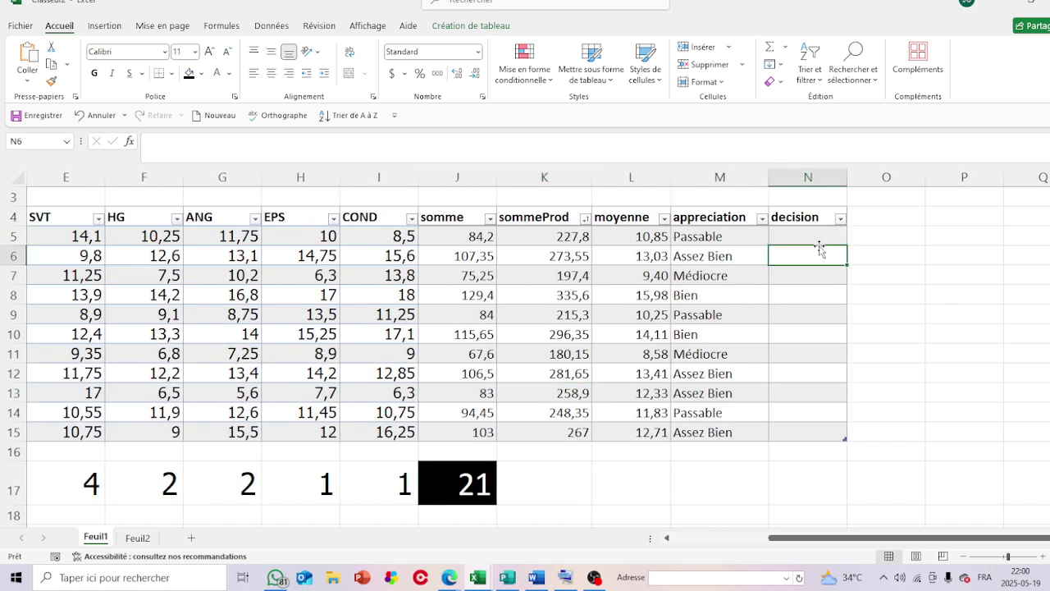
pyautogui.click(812, 238)
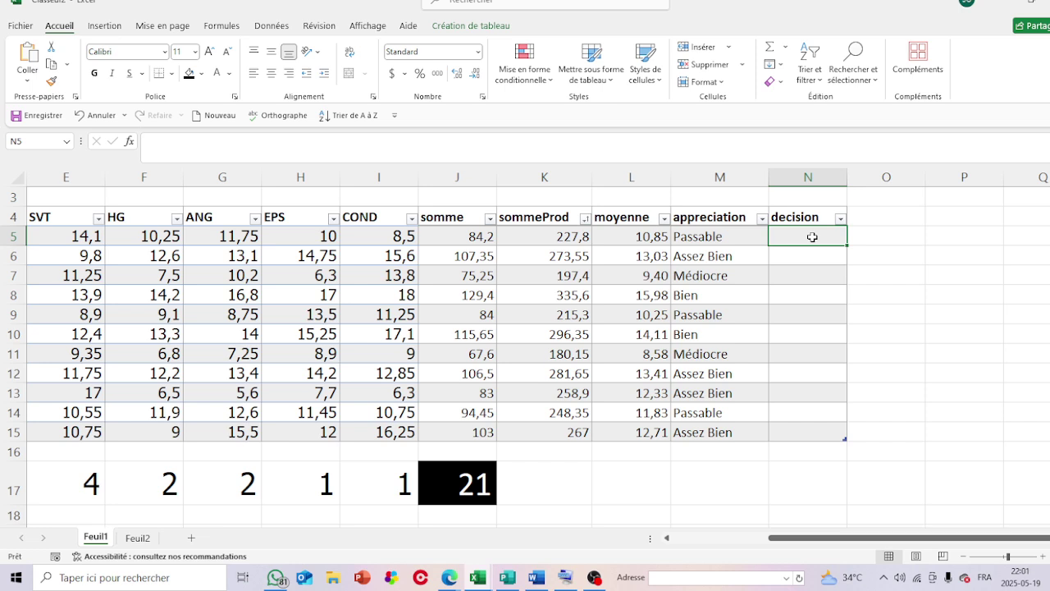
pyautogui.write('=S')
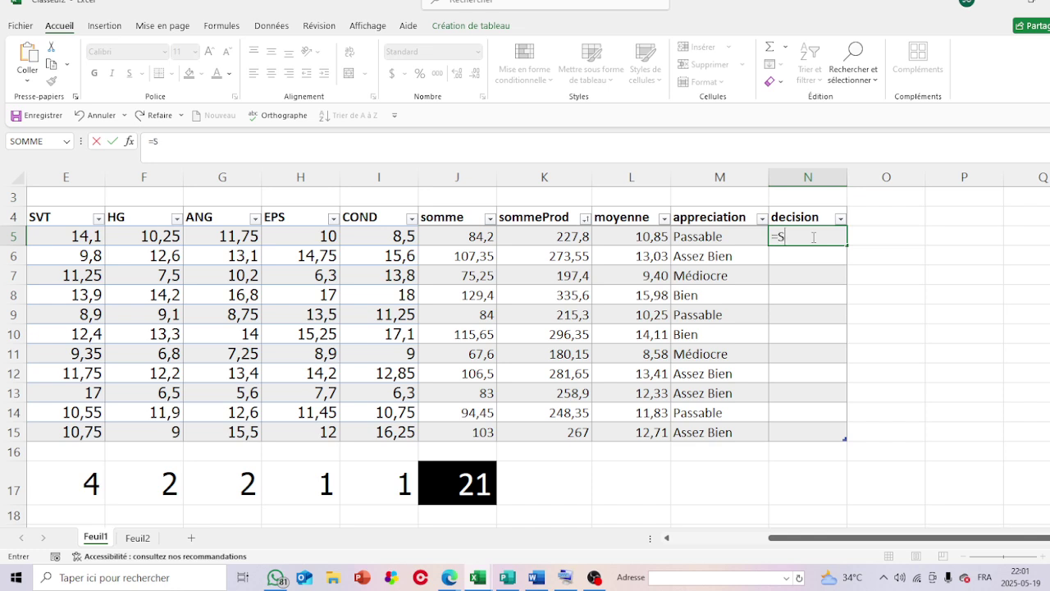
pyautogui.write('I(')
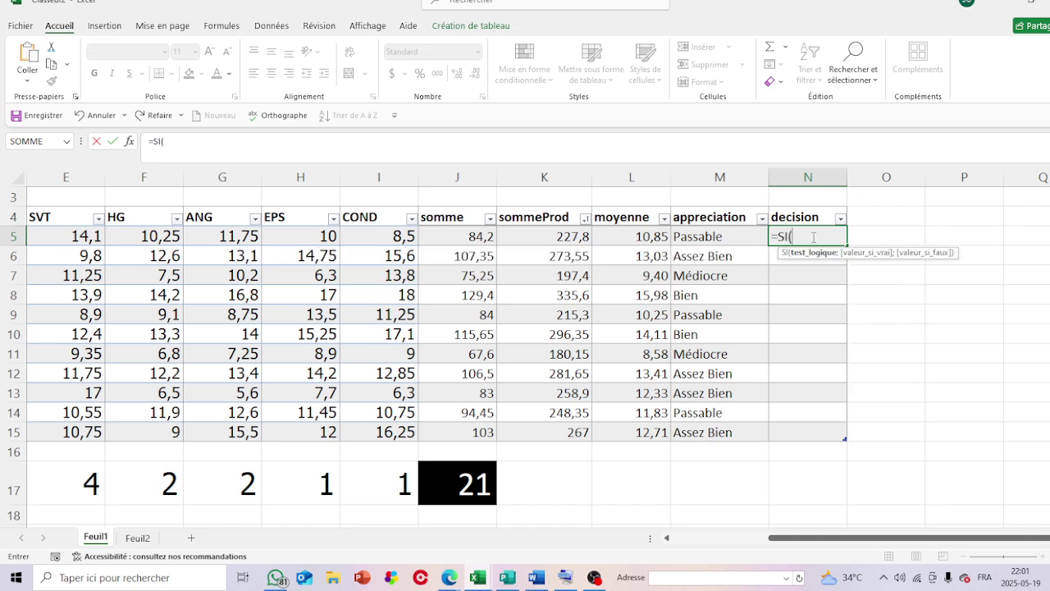
pyautogui.click(661, 240)
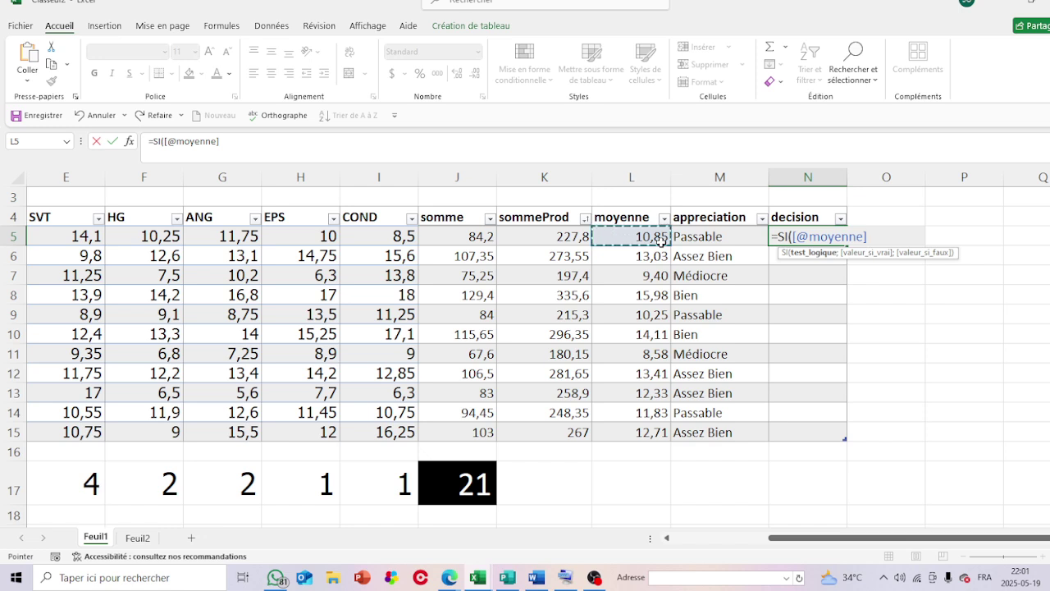
pyautogui.write('>=')
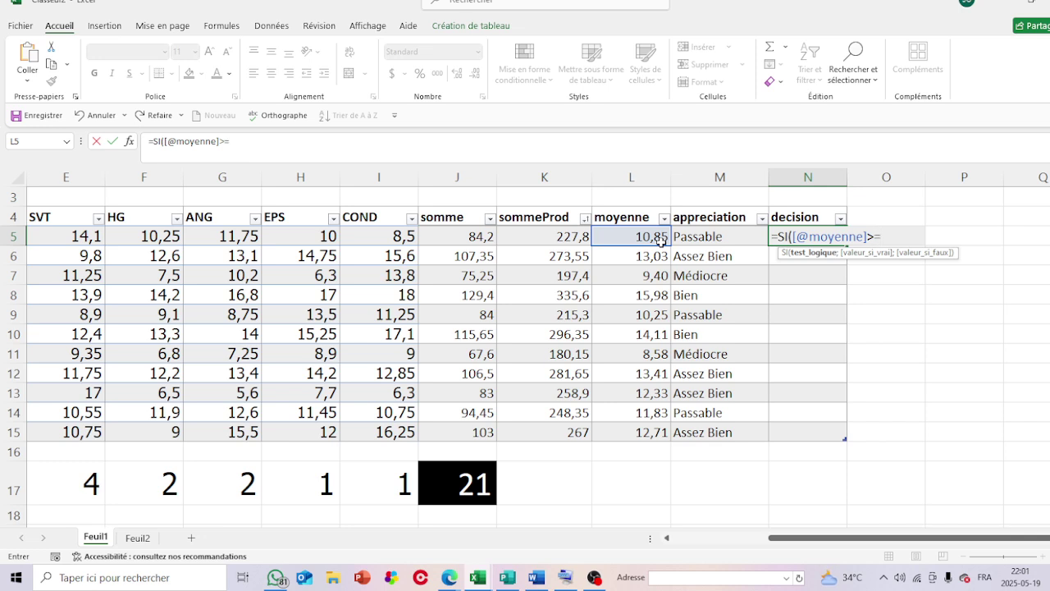
pyautogui.write('10;')
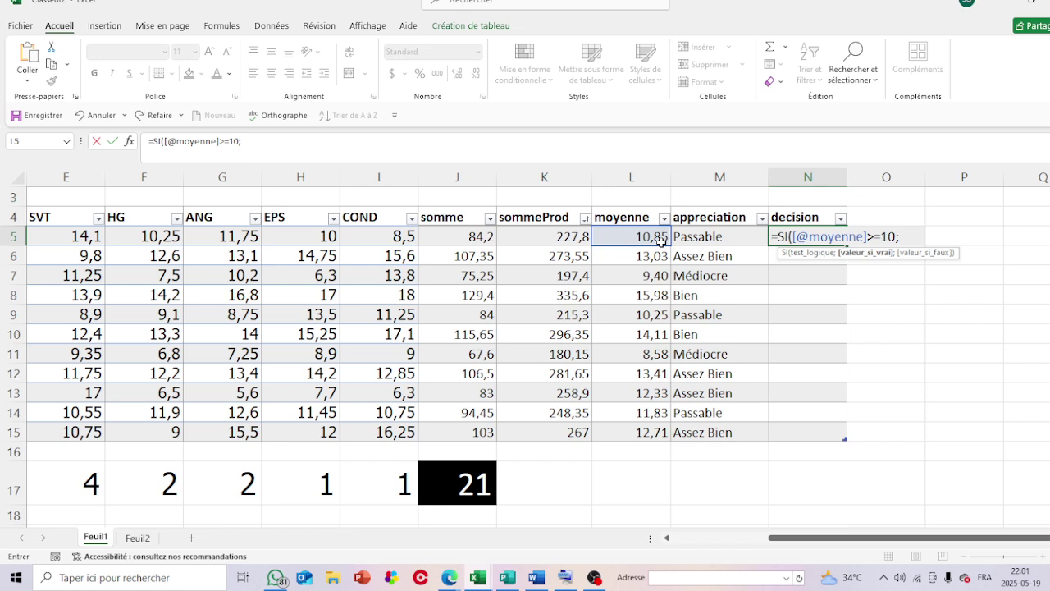
# Add "Admis" as the value if true in the N5 formula, followed by a semicolon
pyautogui.write('/')
pyautogui.press('BackSpace')
pyautogui.write('"Admis')
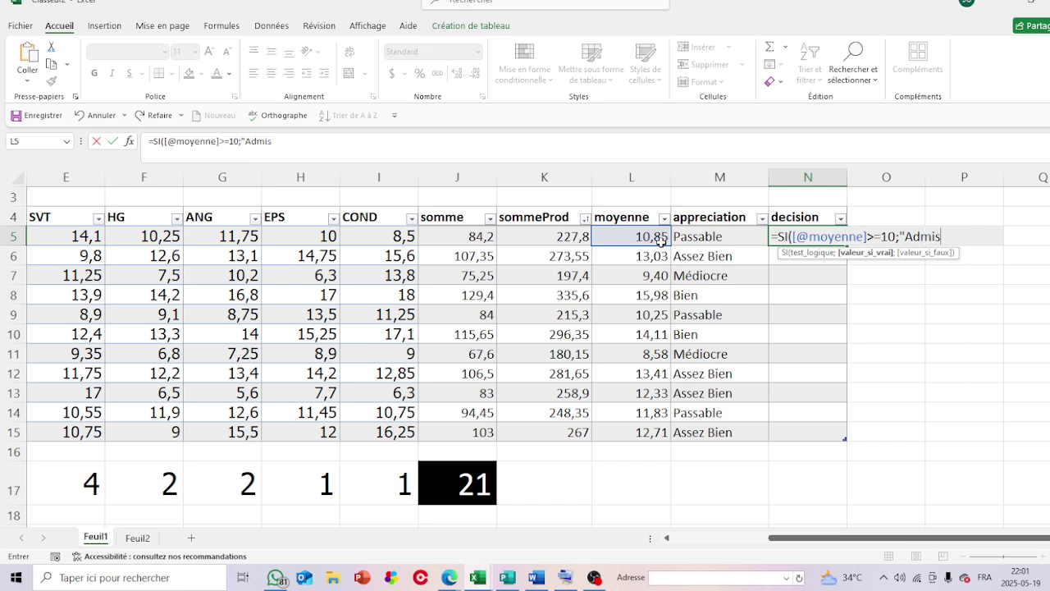
pyautogui.write('(e)')
pyautogui.write('"')
pyautogui.press('BackSpace')
pyautogui.press('BackSpace')
pyautogui.write('(e)')
pyautogui.press('BackSpace')
pyautogui.write('";')
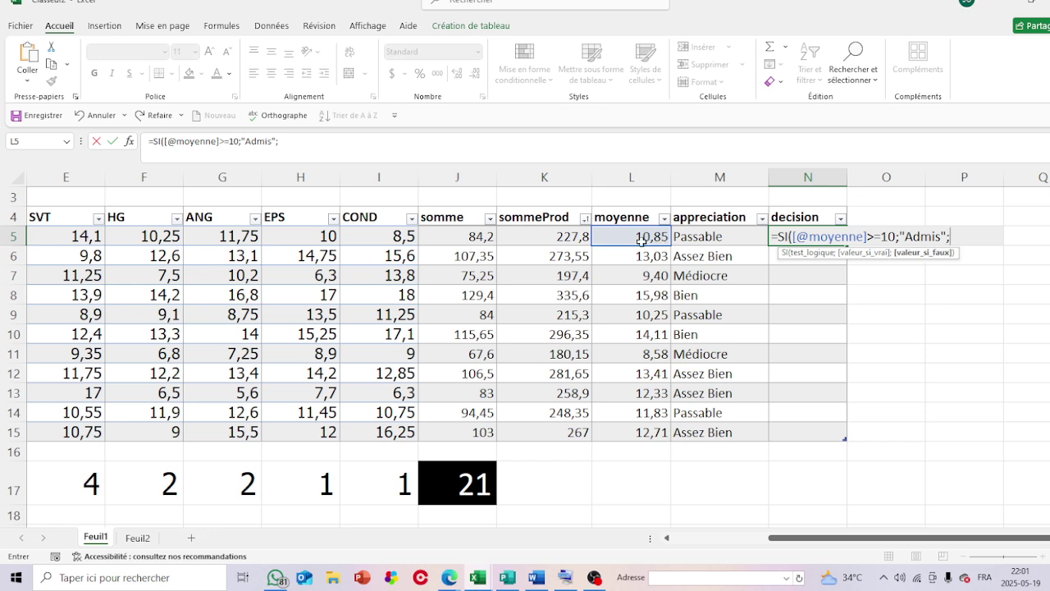
pyautogui.moveTo(778, 236); pyautogui.dragTo(900, 237)
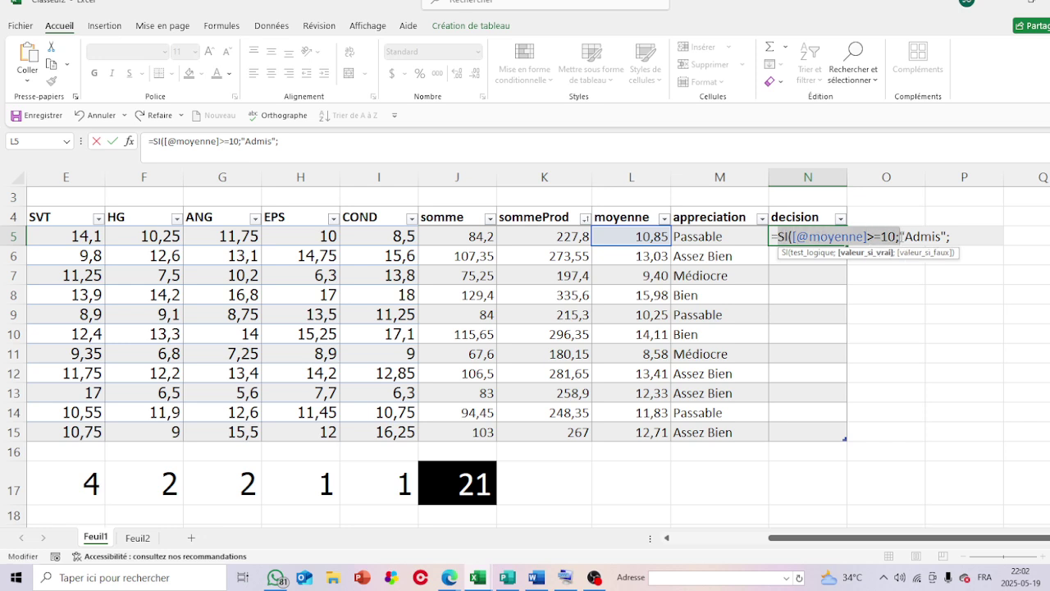
pyautogui.hotkey('ctrl', 'c')
pyautogui.click(955, 236)
pyautogui.hotkey('ctrl', 'v')
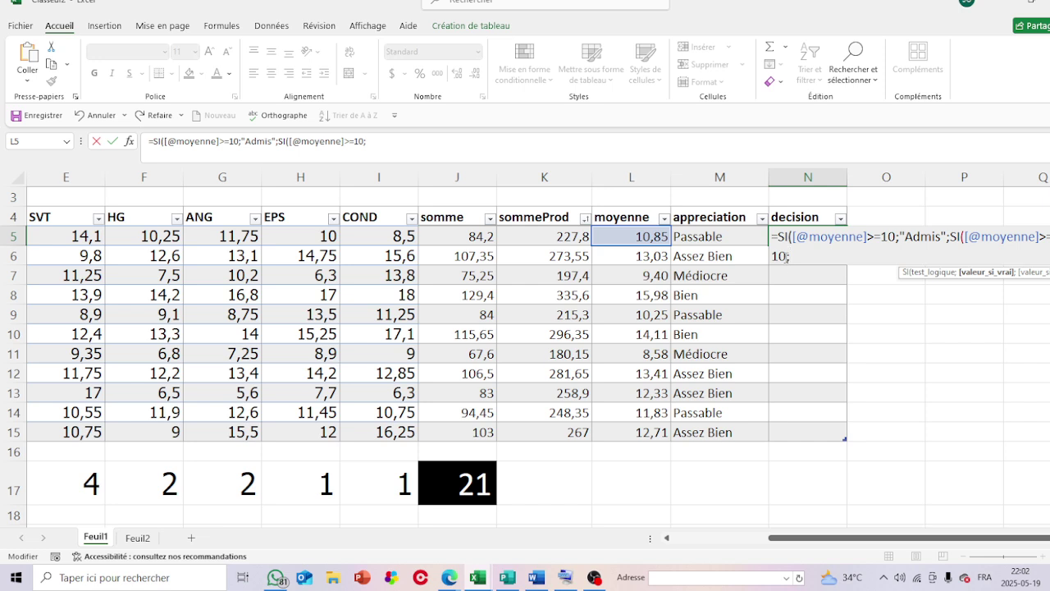
pyautogui.click(786, 257)
pyautogui.press('BackSpace')
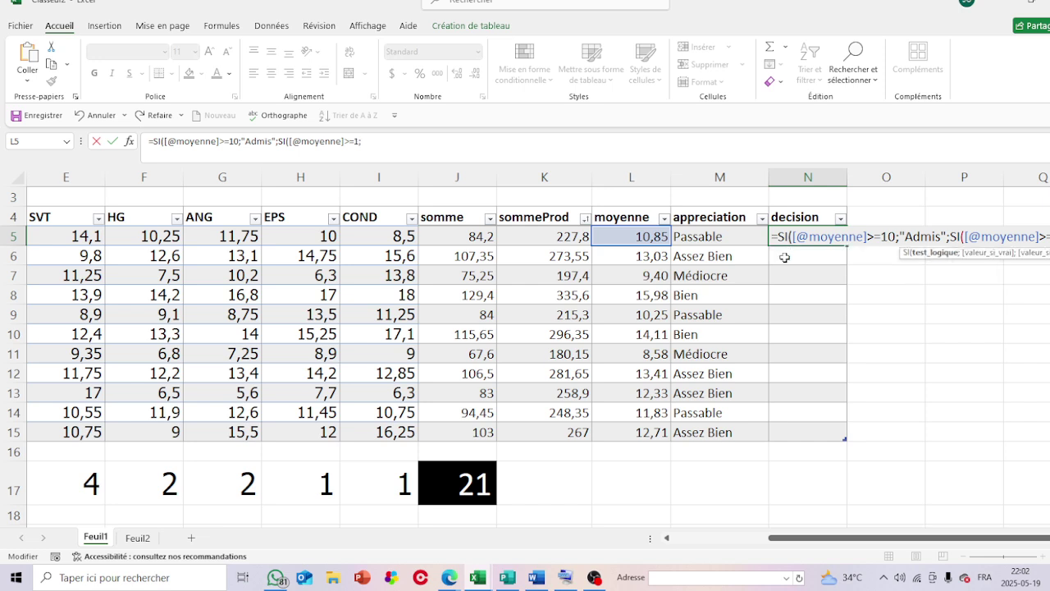
pyautogui.press('BackSpace')
pyautogui.write('7')
# Add "Ajourné as the value if true after the >=7 condition at the end of the N5 formula
pyautogui.click(929, 237)
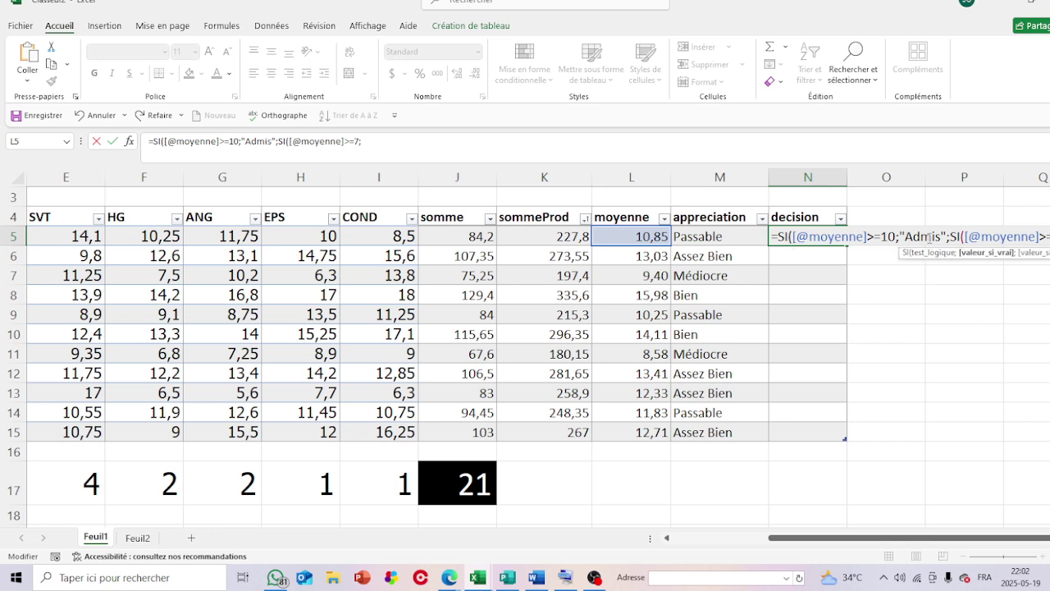
pyautogui.press('Right')
pyautogui.press('Right')
pyautogui.press('Right')
pyautogui.press('Right')
pyautogui.press('Right')
pyautogui.press('Right')
pyautogui.press('Right')
pyautogui.press('Right')
pyautogui.press('Right')
pyautogui.press('Right')
pyautogui.press('Right')
pyautogui.press('Right')
pyautogui.press('Right')
pyautogui.press('Right')
pyautogui.press('Right')
pyautogui.press('Right')
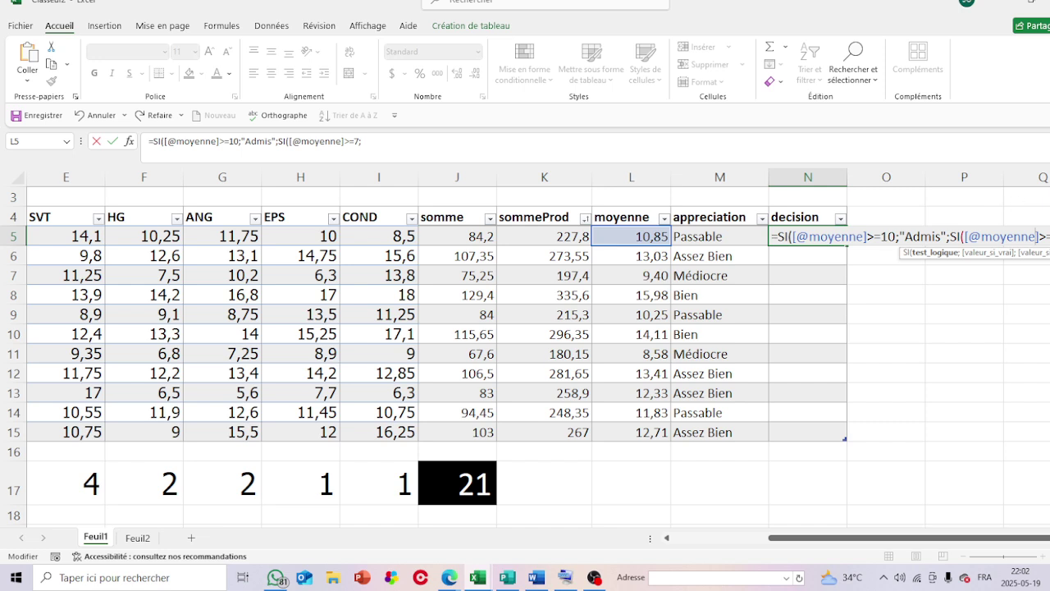
pyautogui.press('Right')
pyautogui.press('Right')
pyautogui.press('Right')
pyautogui.press('Right')
pyautogui.press('Right')
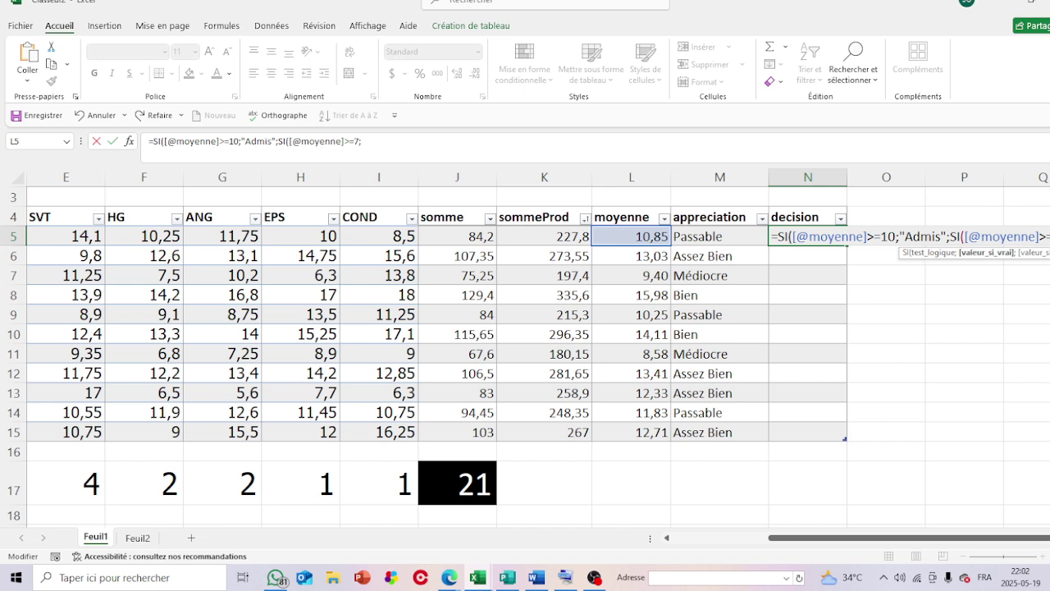
pyautogui.write('/')
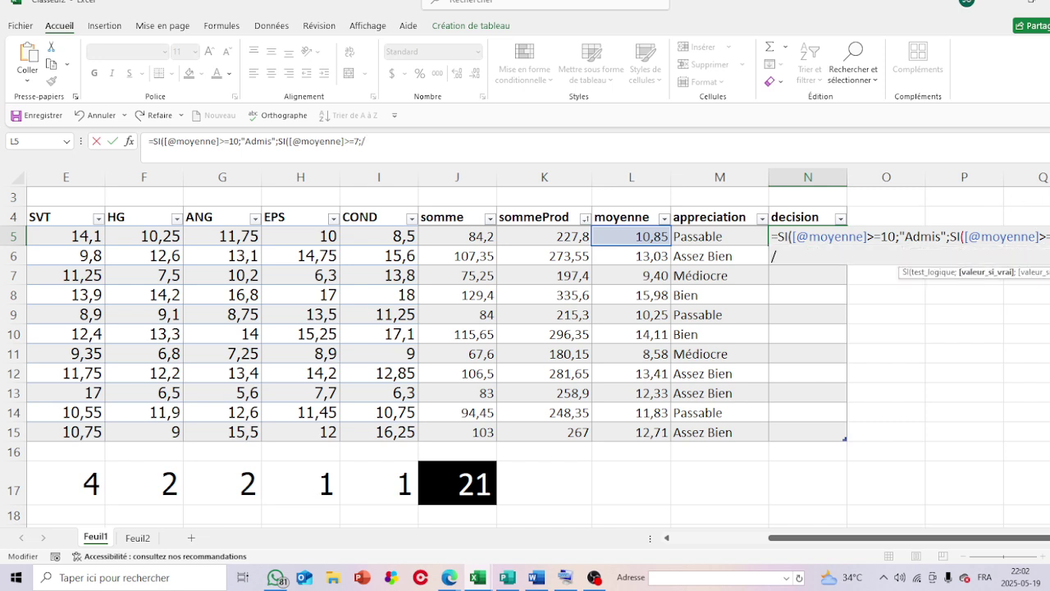
pyautogui.press('BackSpace')
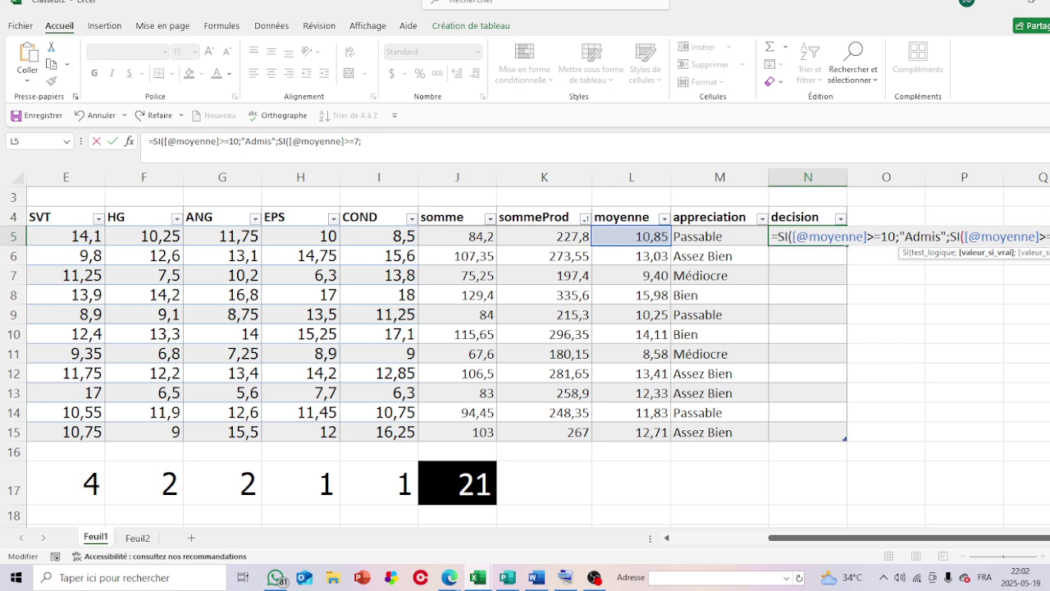
pyautogui.write('"')
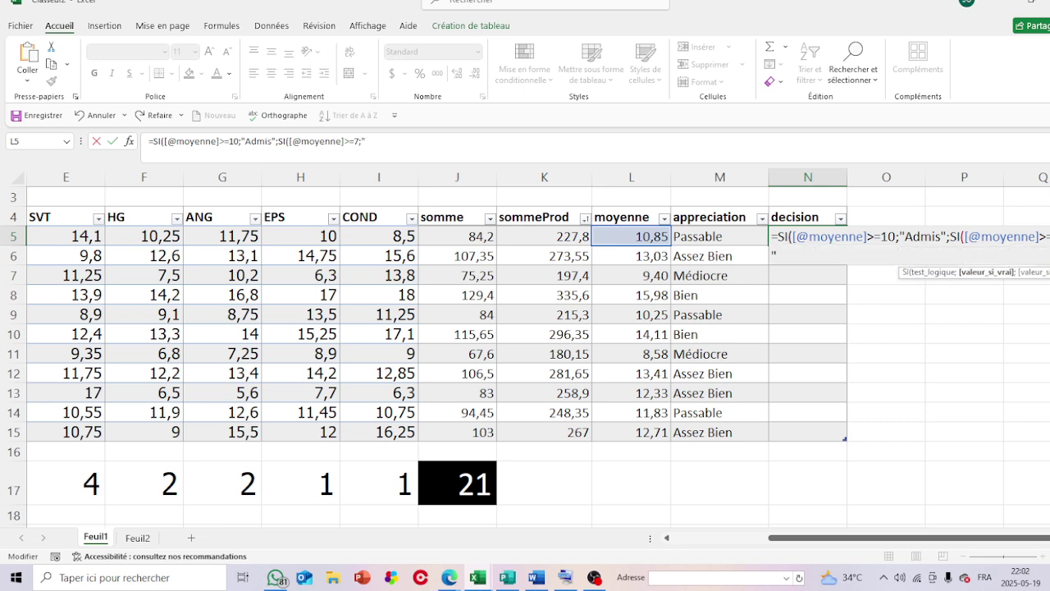
pyautogui.write('Ajourn')
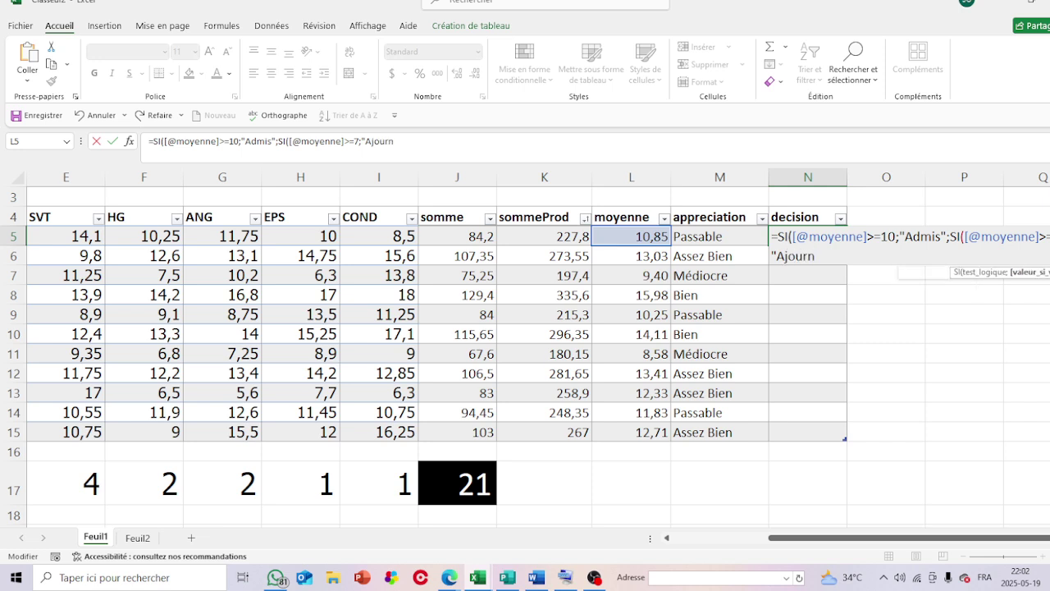
pyautogui.write('é')
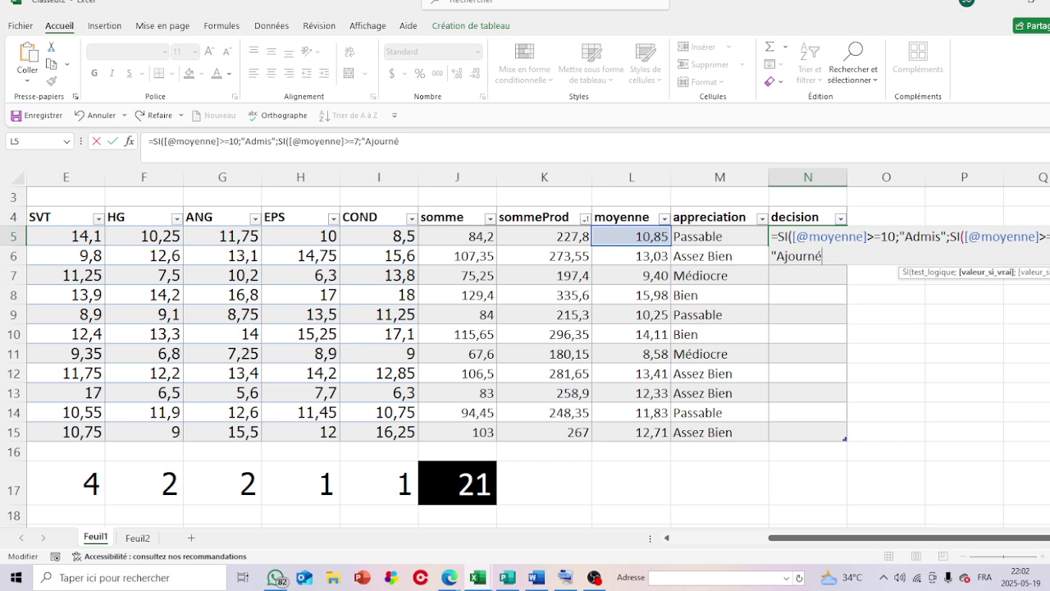
# Close the "Ajourné" text, add "Exclus" as the final false value with two closing parentheses, and enter the N5 formula
pyautogui.write('";"E')
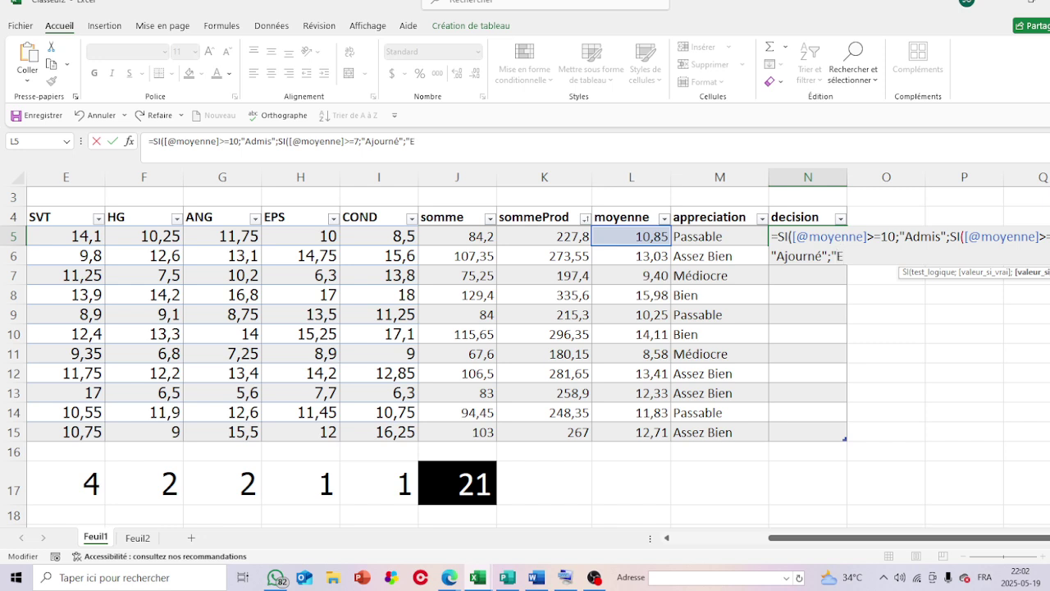
pyautogui.write('xclus")')
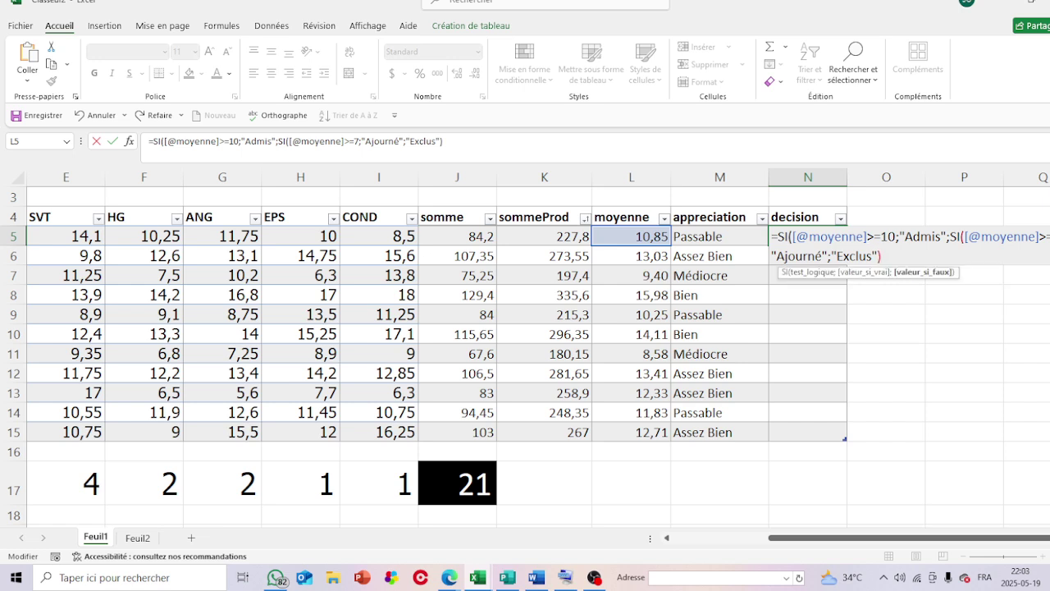
pyautogui.write(')')
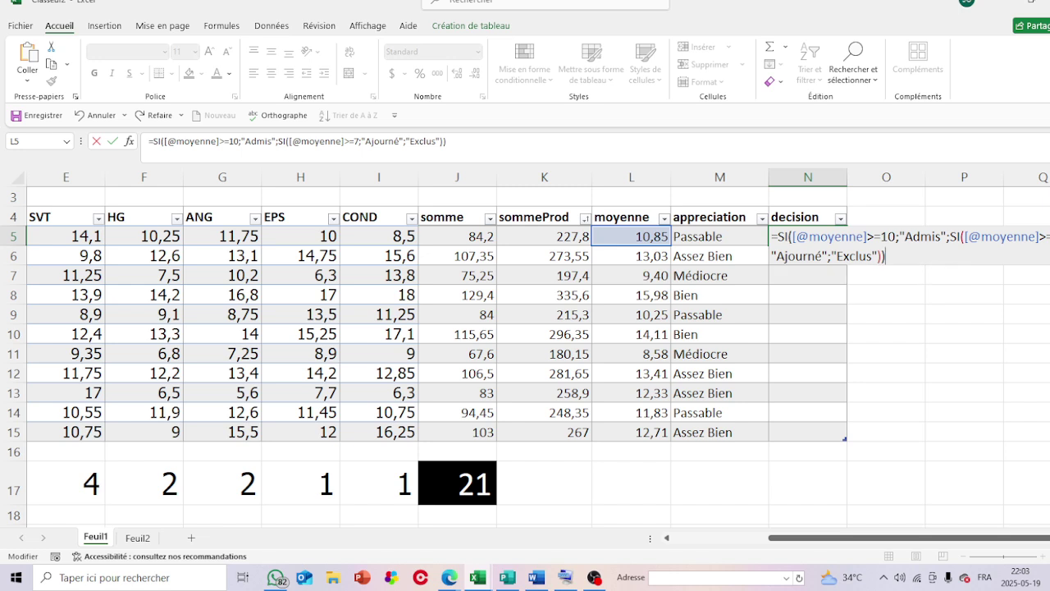
pyautogui.press('Return')
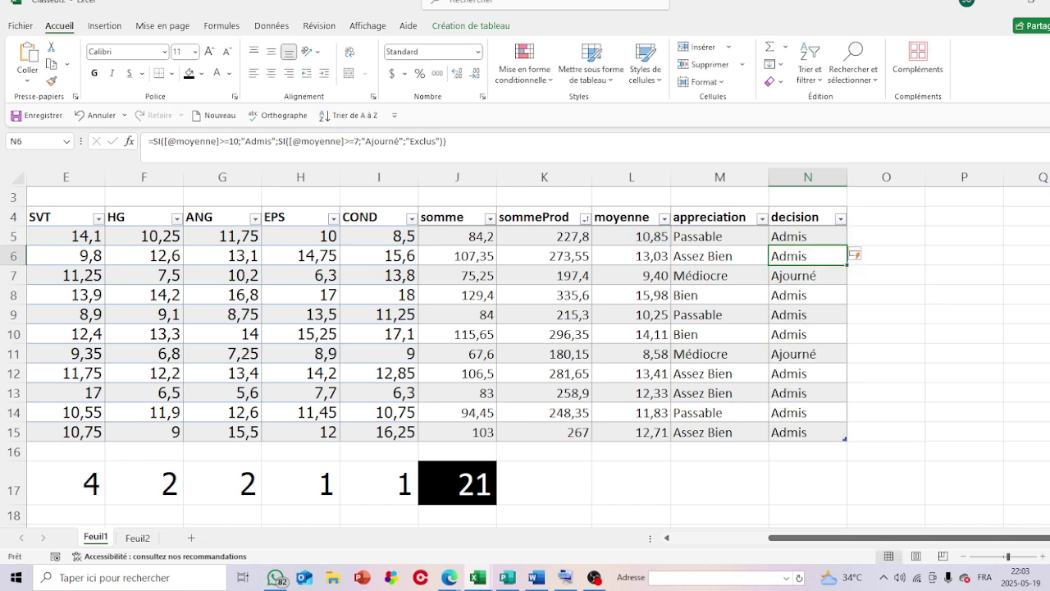
# Start a greater-than highlight rule on the moyenne values in L5:L15 with 10 as the threshold
pyautogui.click(874, 350)
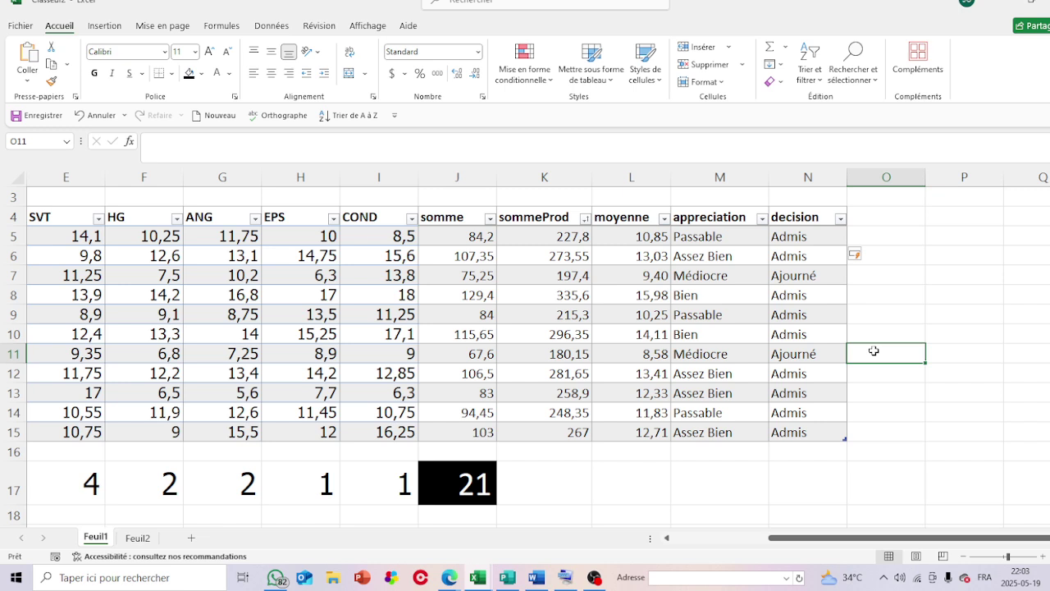
pyautogui.click(614, 236)
pyautogui.moveTo(614, 236); pyautogui.dragTo(628, 431)
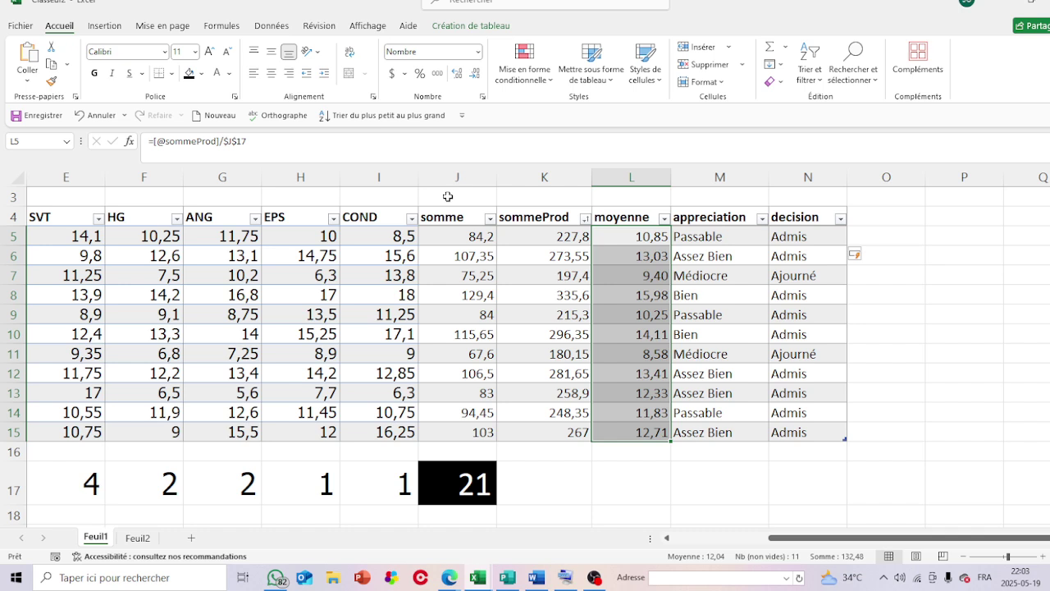
pyautogui.click(546, 82)
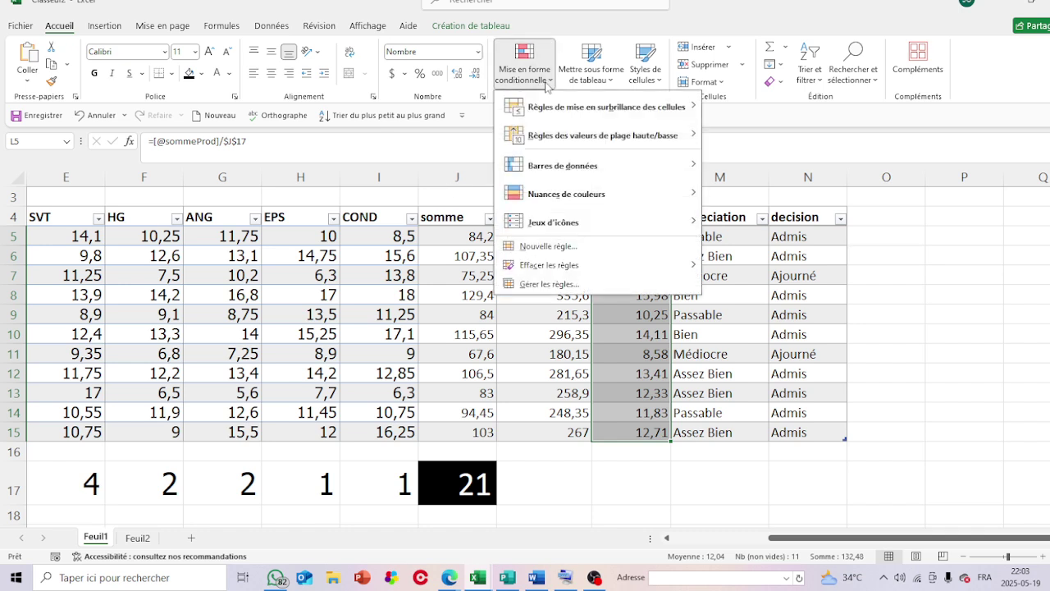
pyautogui.moveTo(579, 199)
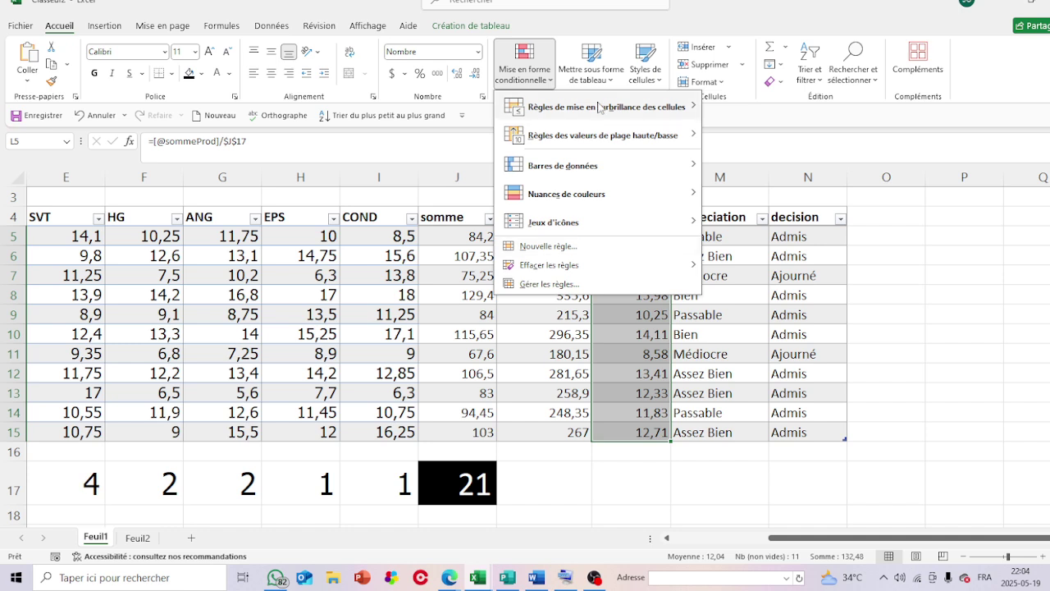
pyautogui.moveTo(600, 107)
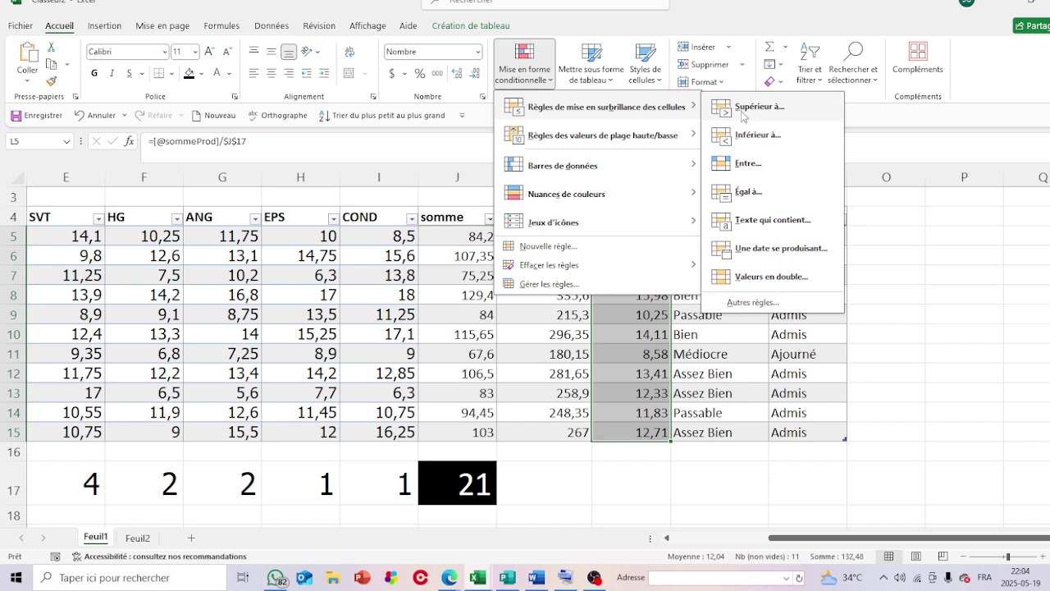
pyautogui.click(743, 117)
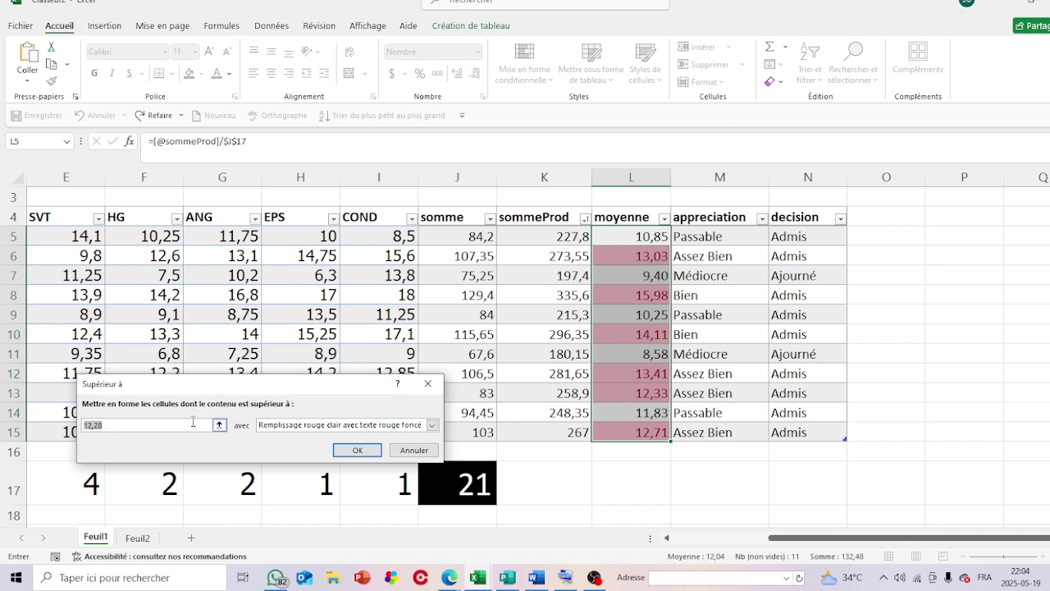
pyautogui.write('10')
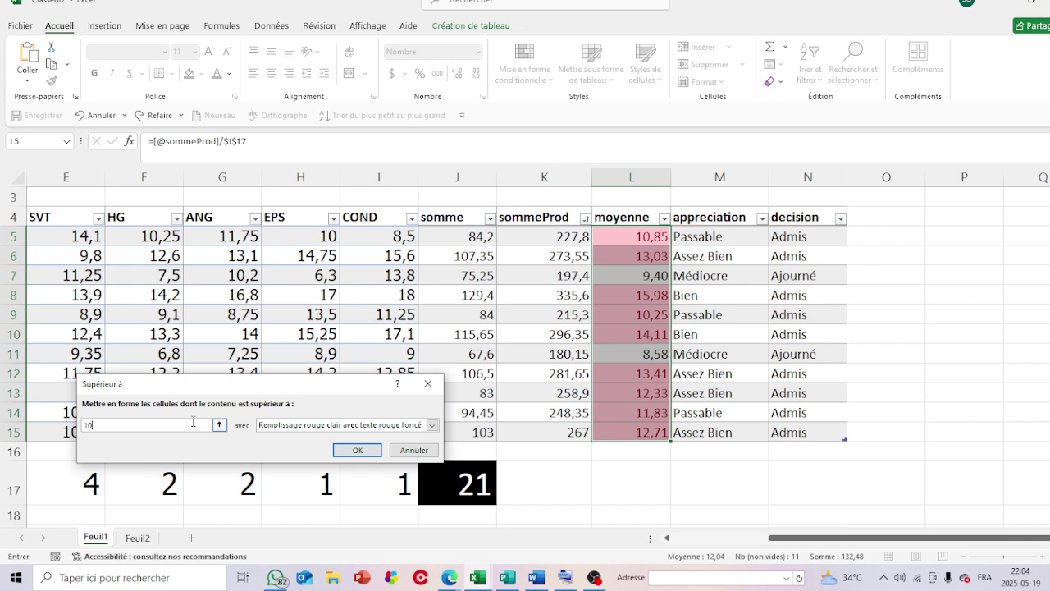
# Give the greater-than rule the green fill with dark green text format, apply it, and deselect the moyenne column
pyautogui.click(432, 425)
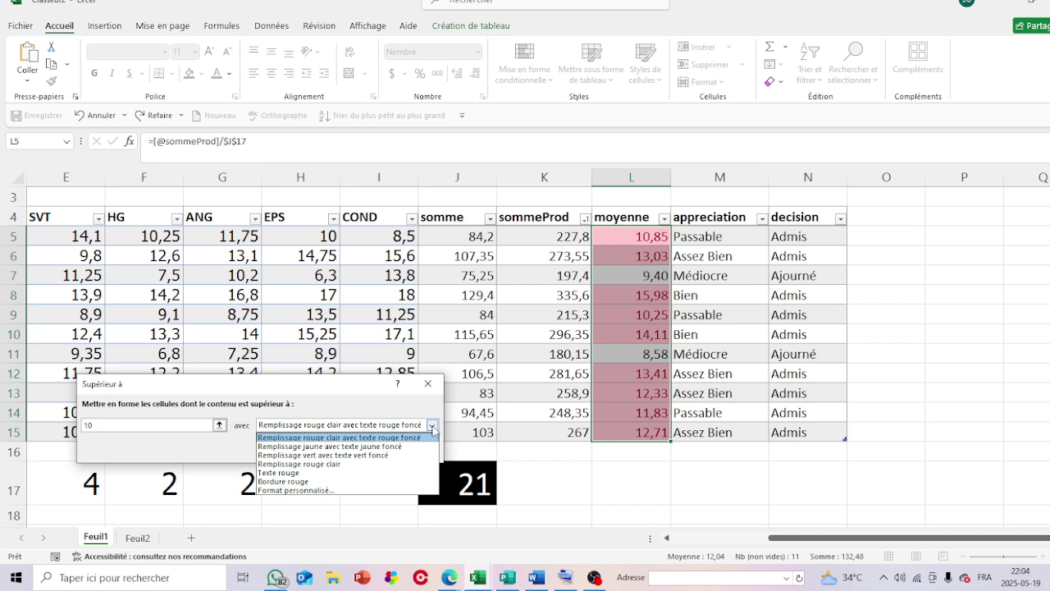
pyautogui.click(368, 473)
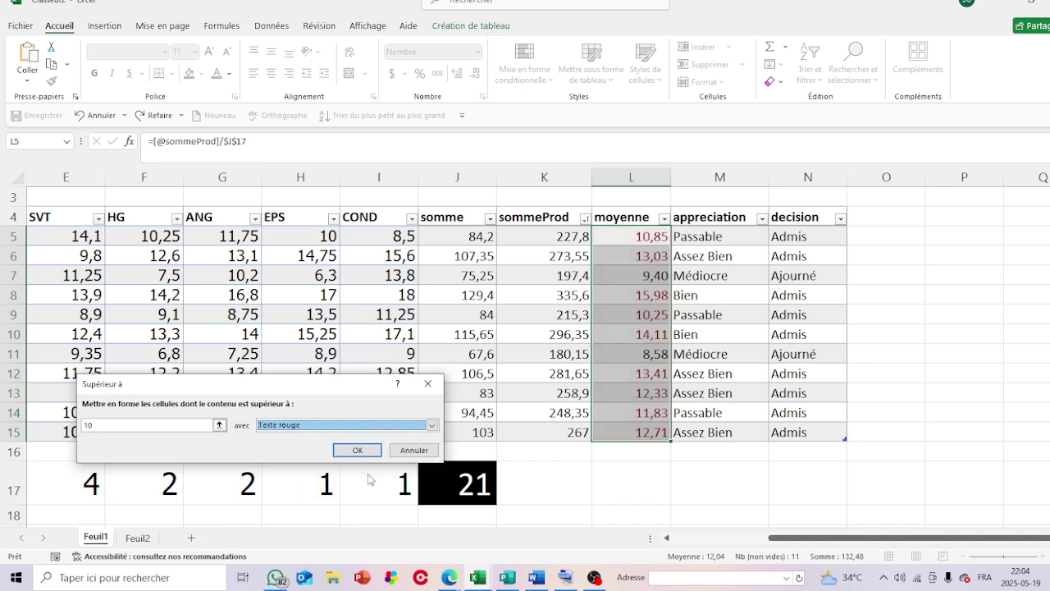
pyautogui.click(432, 425)
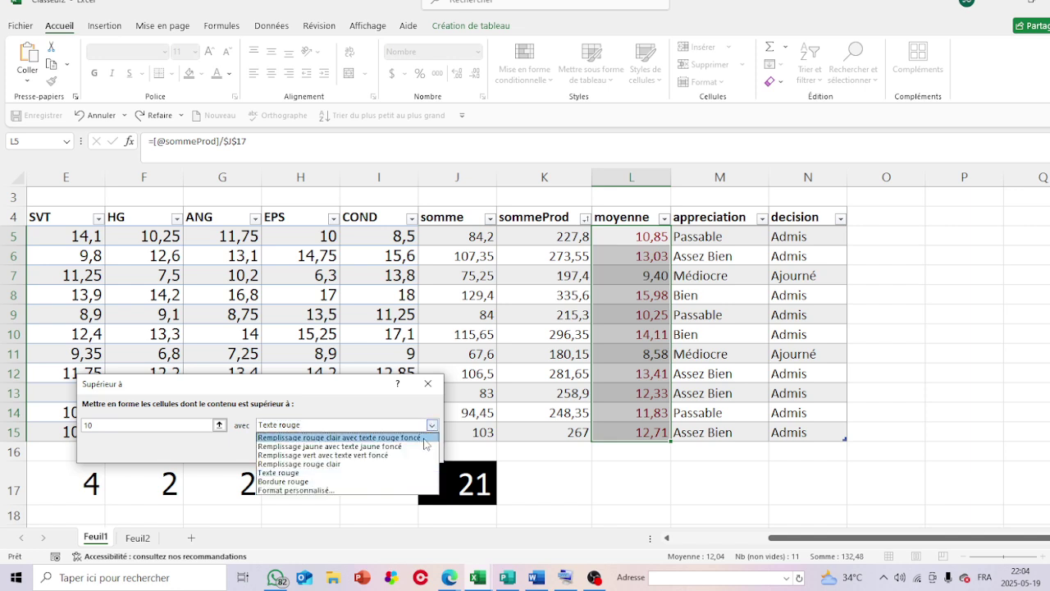
pyautogui.click(394, 455)
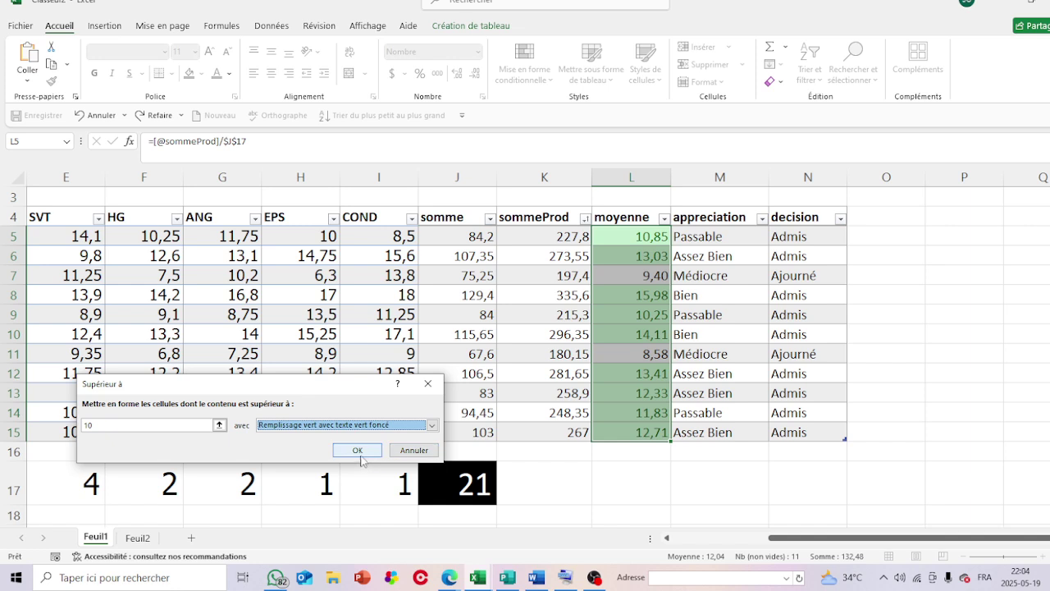
pyautogui.click(358, 451)
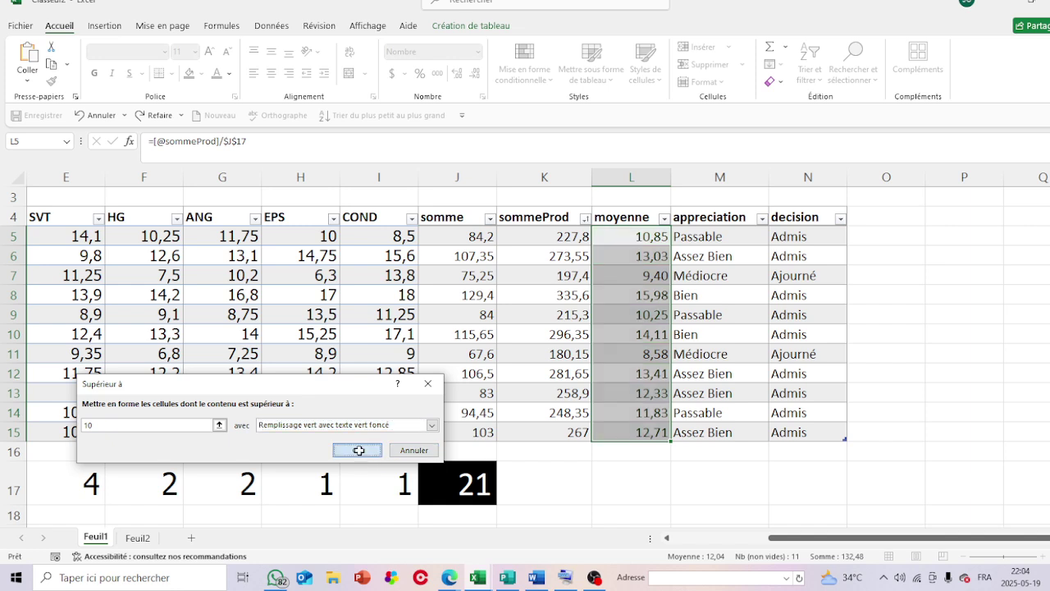
pyautogui.click(827, 388)
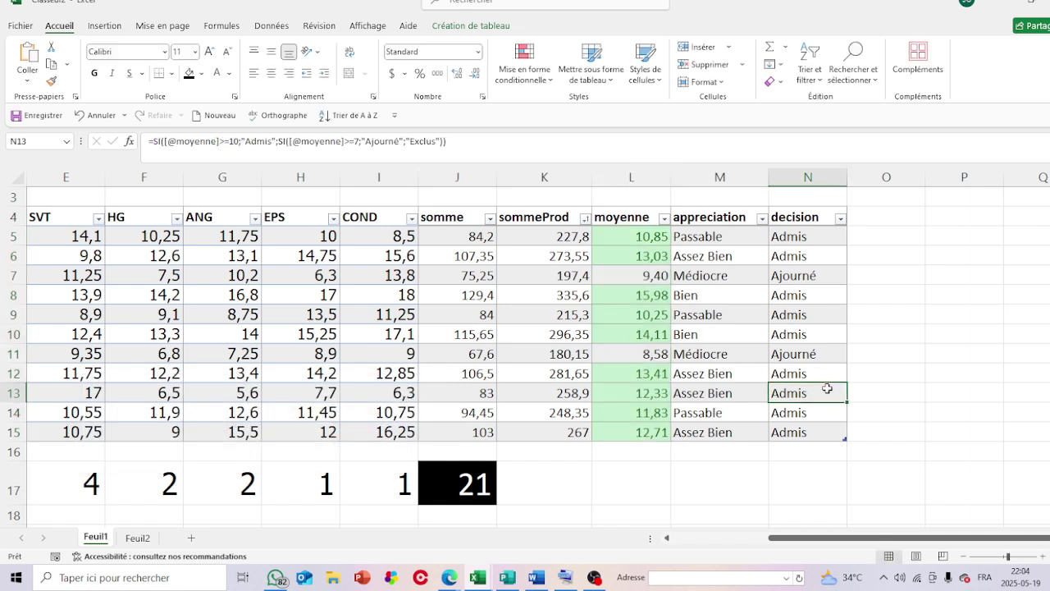
pyautogui.click(959, 357)
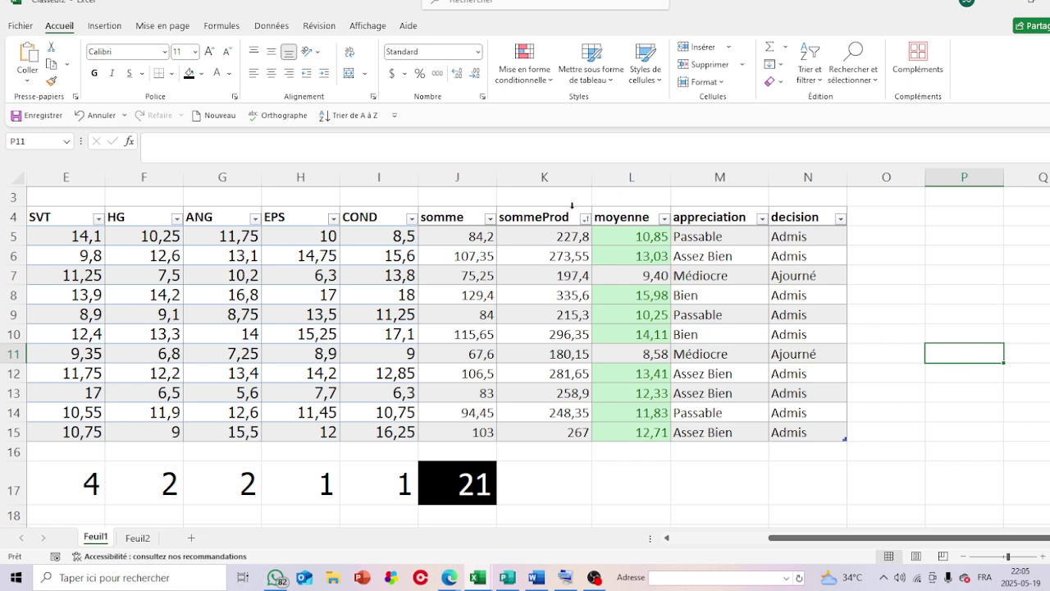
# Start a less-than highlight rule on the moyenne cell L7 with 10 as the threshold
pyautogui.click(627, 281)
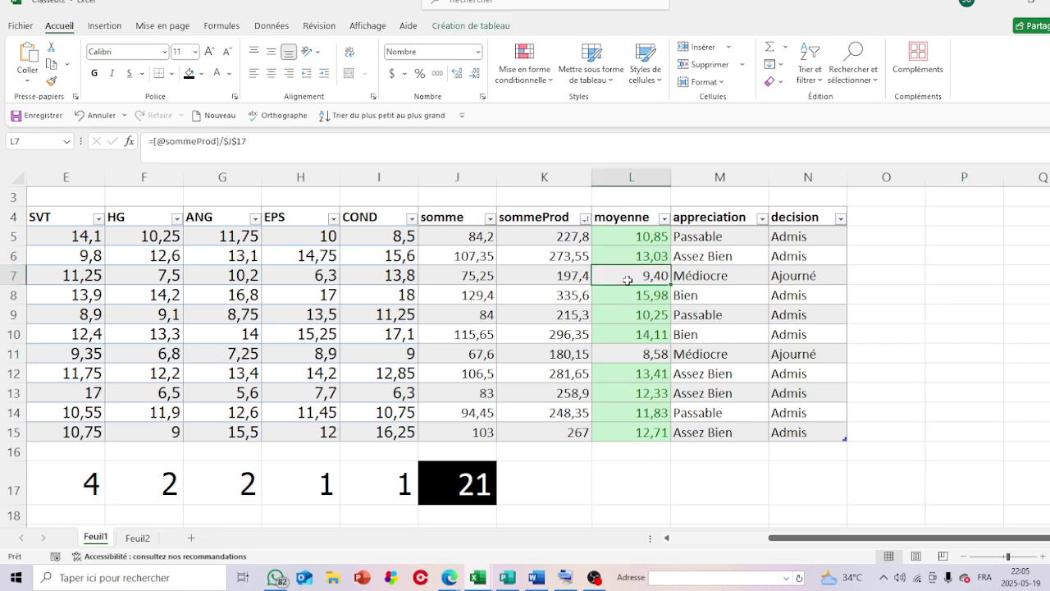
pyautogui.click(544, 60)
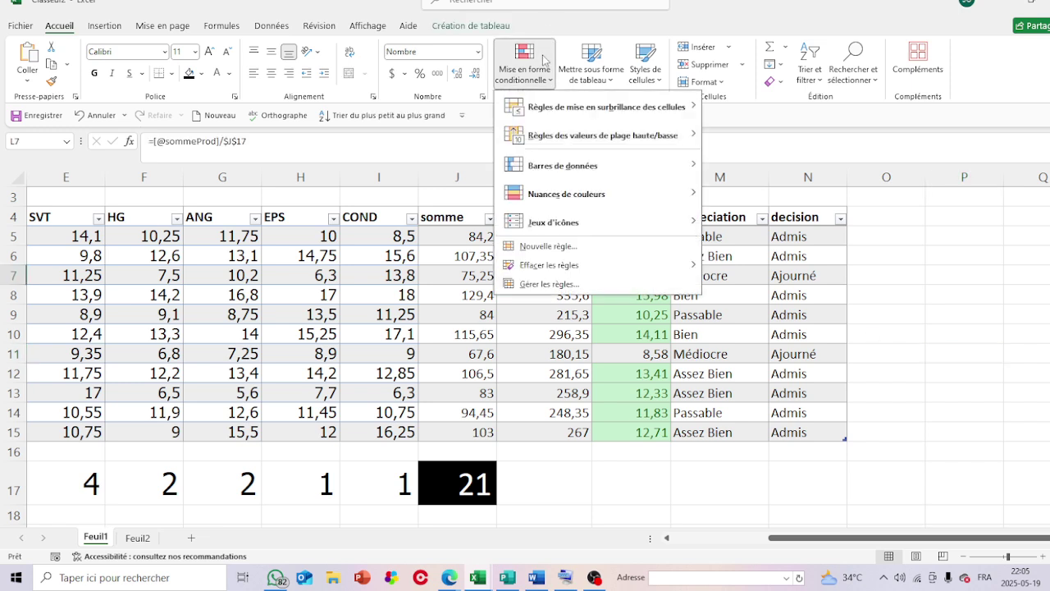
pyautogui.moveTo(607, 106)
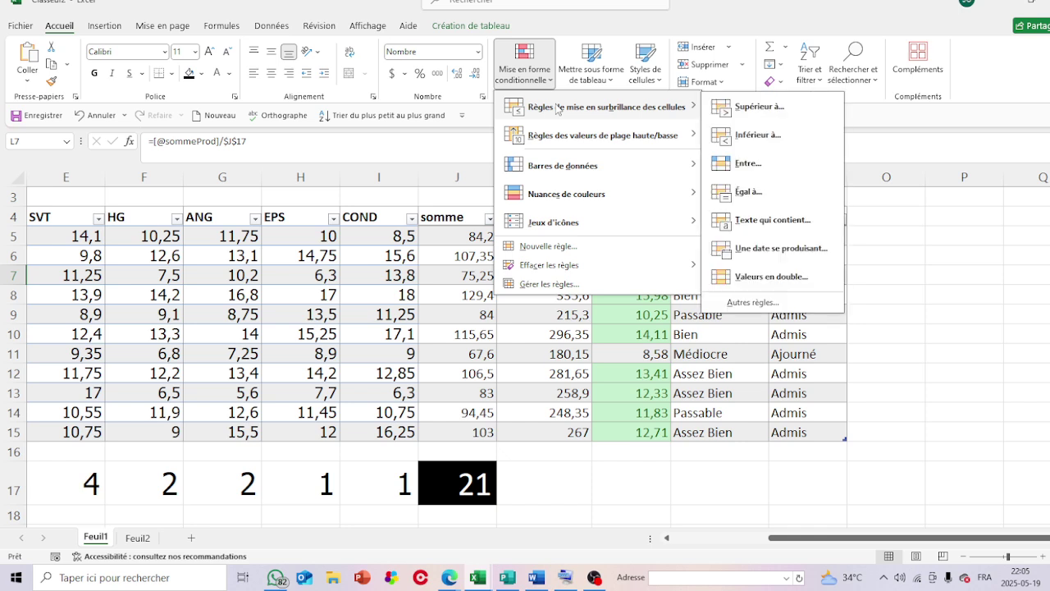
pyautogui.click(757, 135)
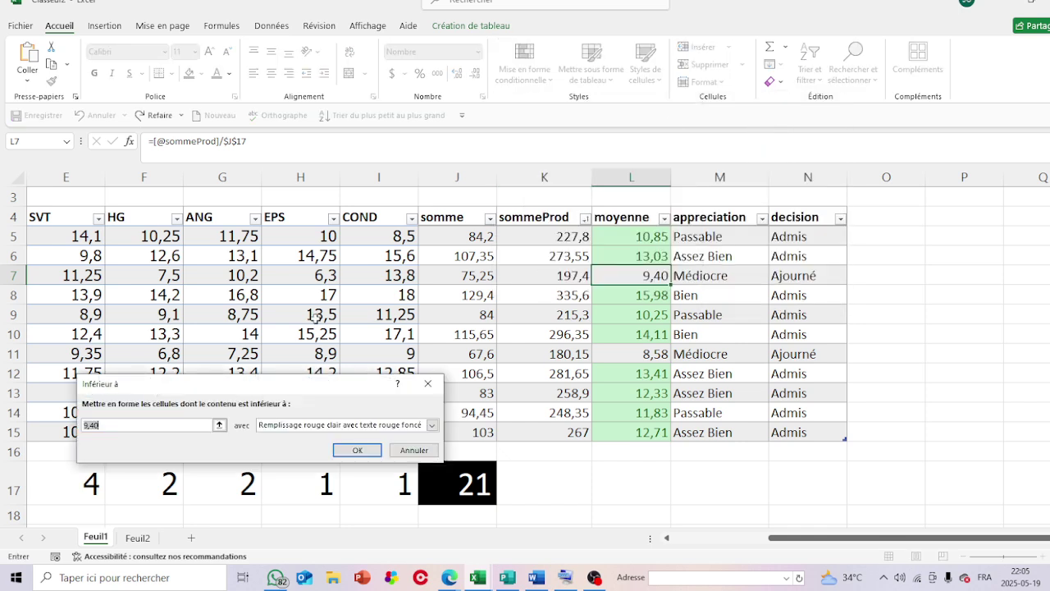
pyautogui.write('10')
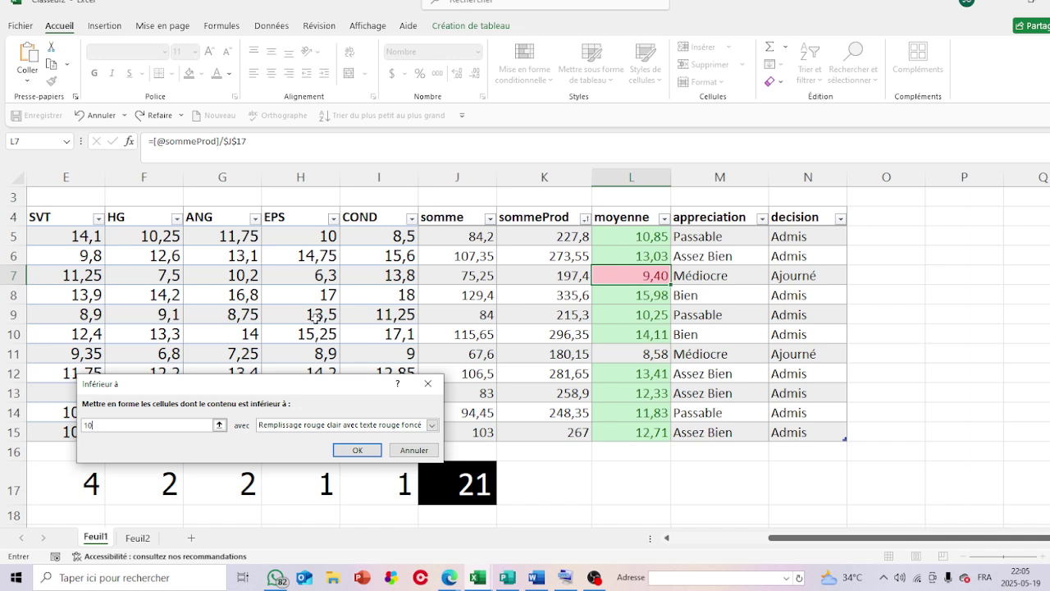
# Define a custom format with a dark red fill for the L7 less-than rule and apply the rule
pyautogui.click(432, 425)
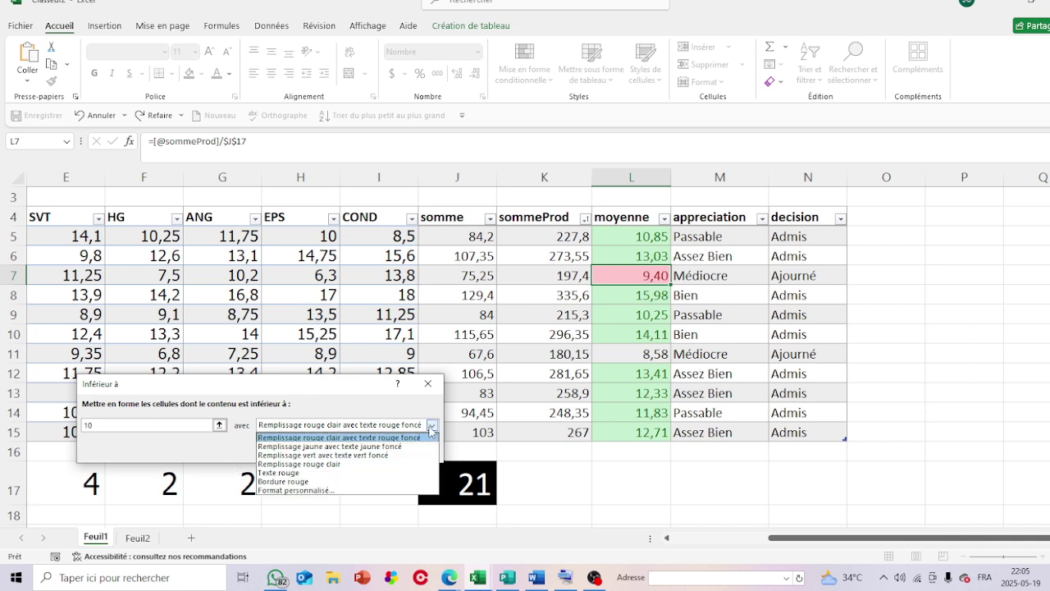
pyautogui.click(297, 490)
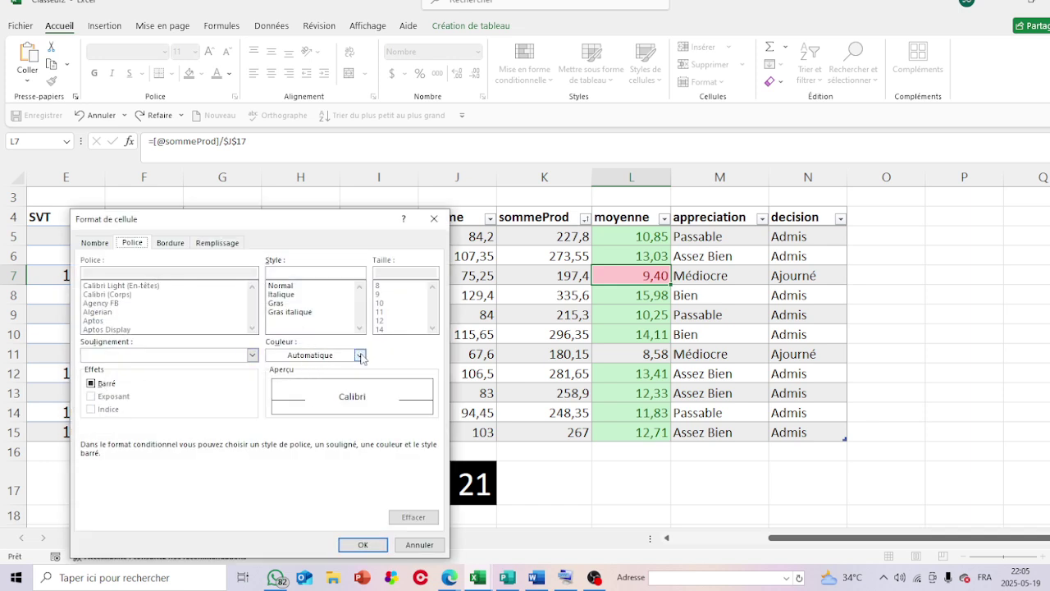
pyautogui.click(225, 245)
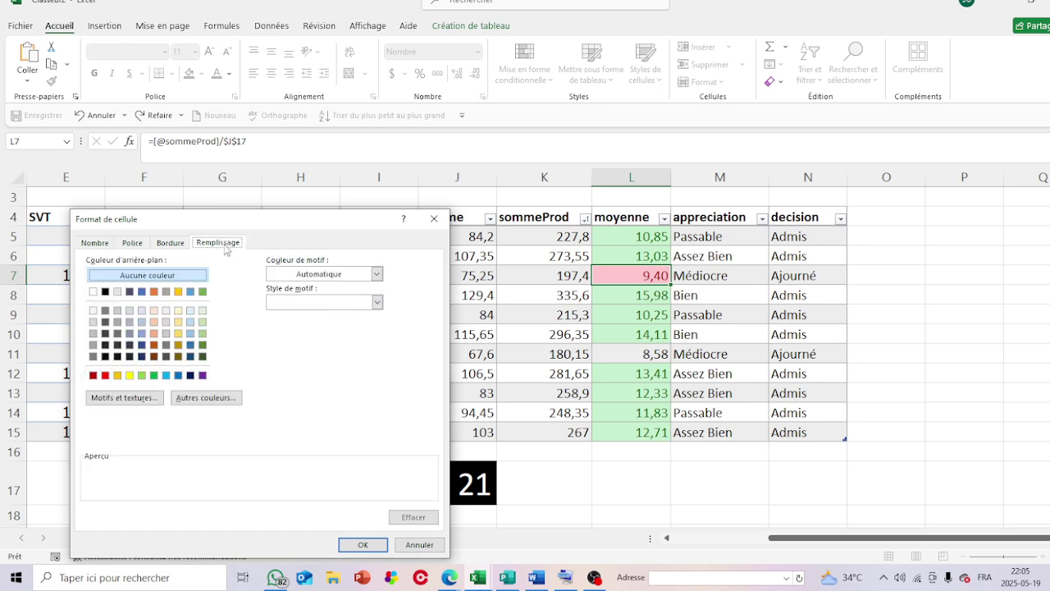
pyautogui.click(93, 375)
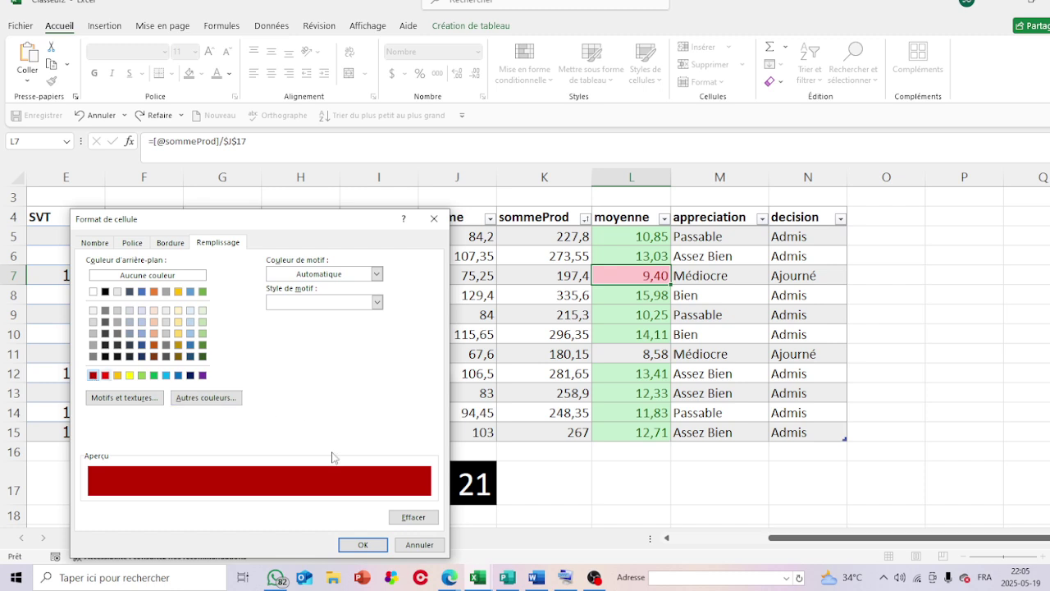
pyautogui.click(373, 545)
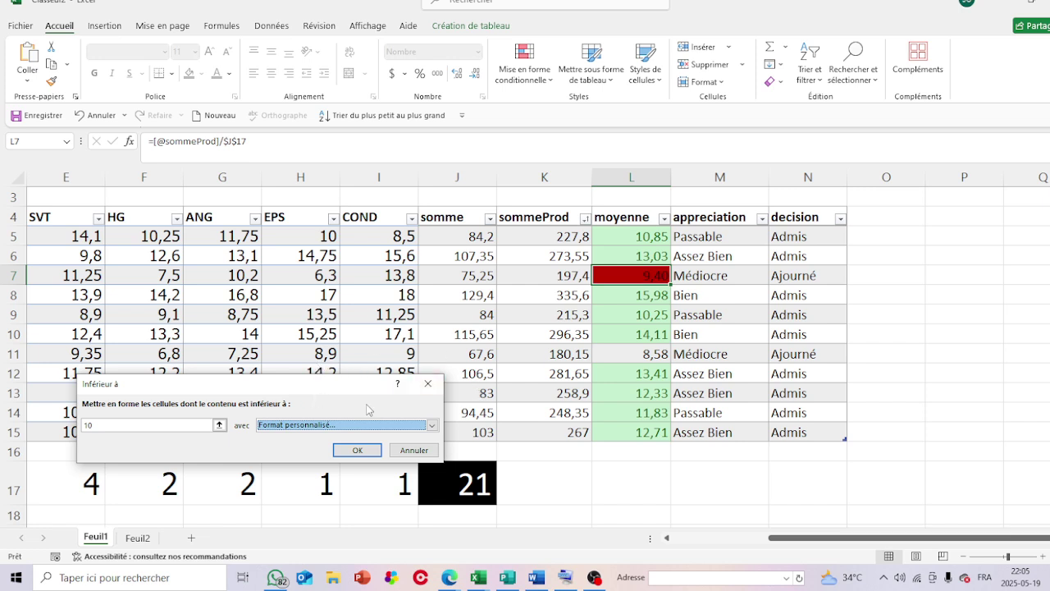
pyautogui.click(359, 450)
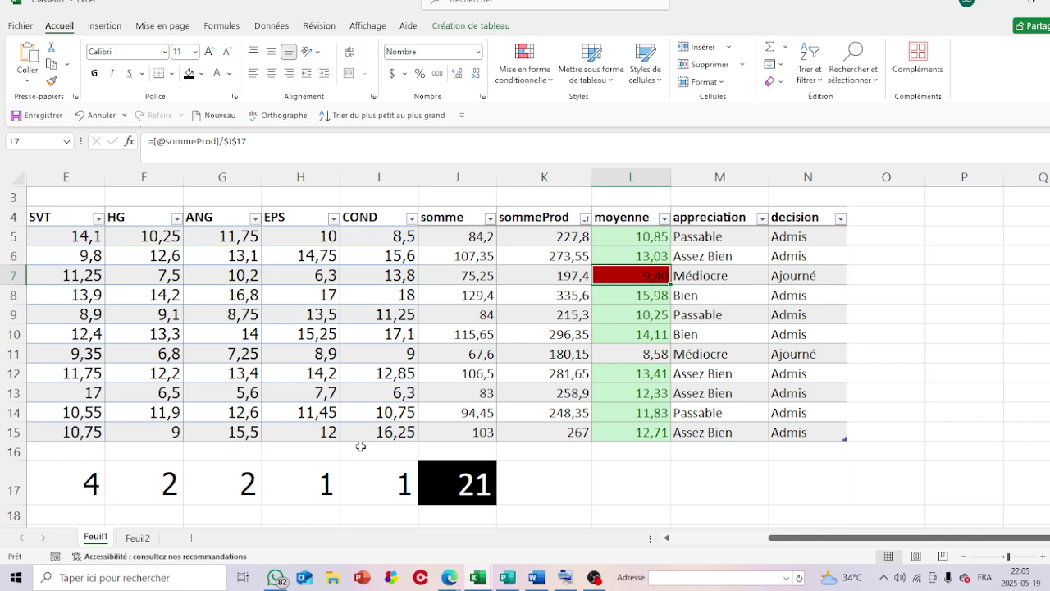
# Start a less-than highlight rule on all moyenne values in L5:L15 with 10 as the threshold
pyautogui.click(632, 357)
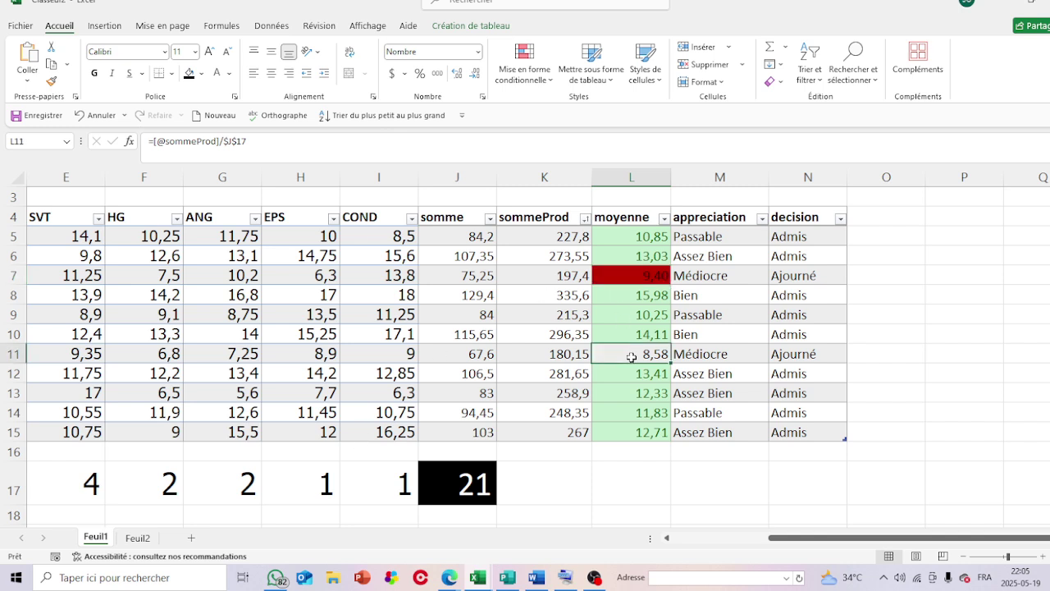
pyautogui.click(631, 236)
pyautogui.moveTo(631, 236); pyautogui.dragTo(626, 425)
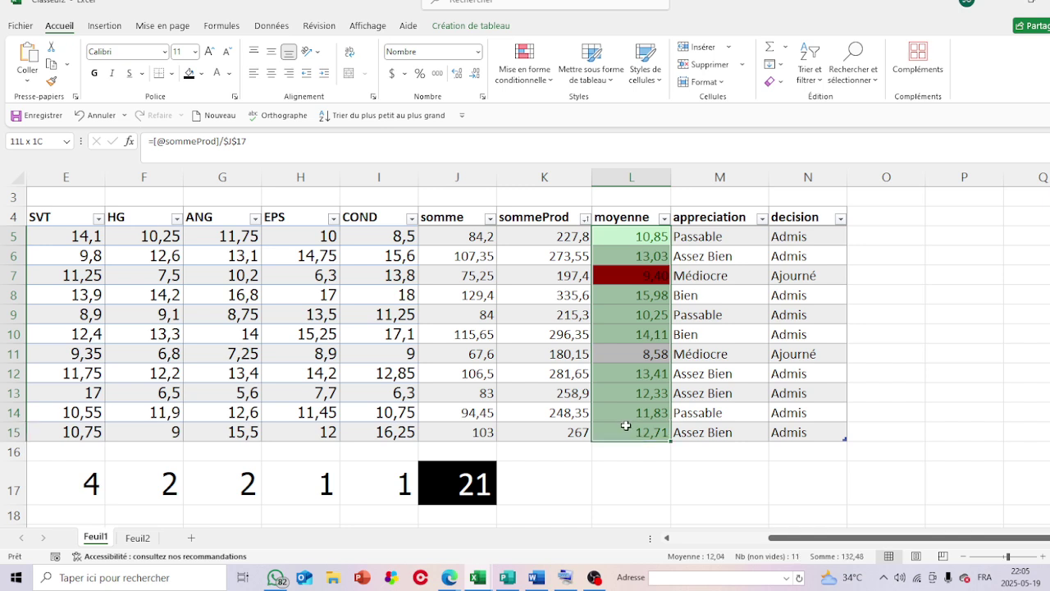
pyautogui.click(555, 82)
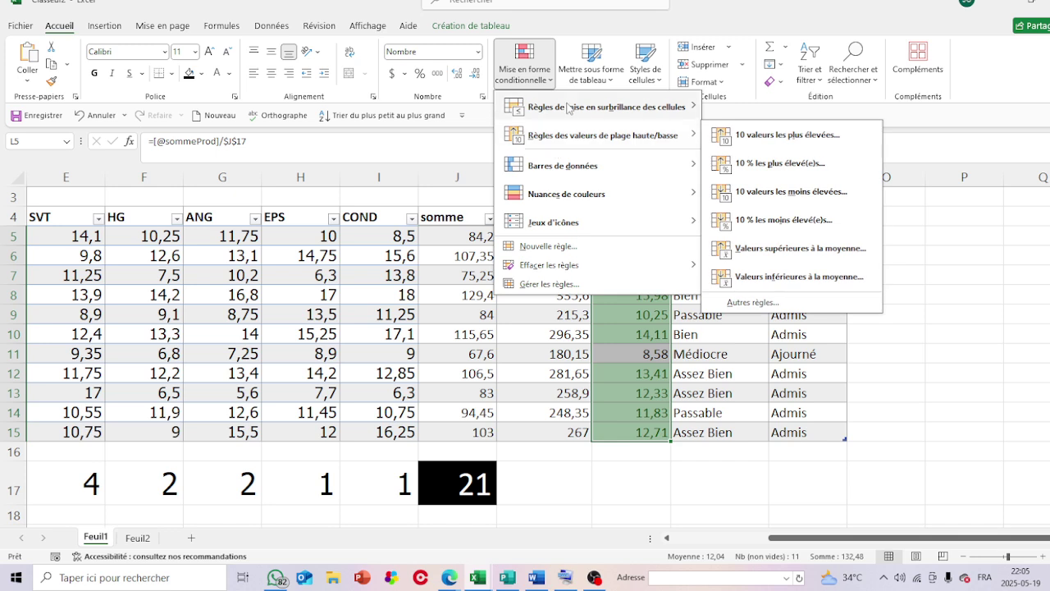
pyautogui.moveTo(572, 107)
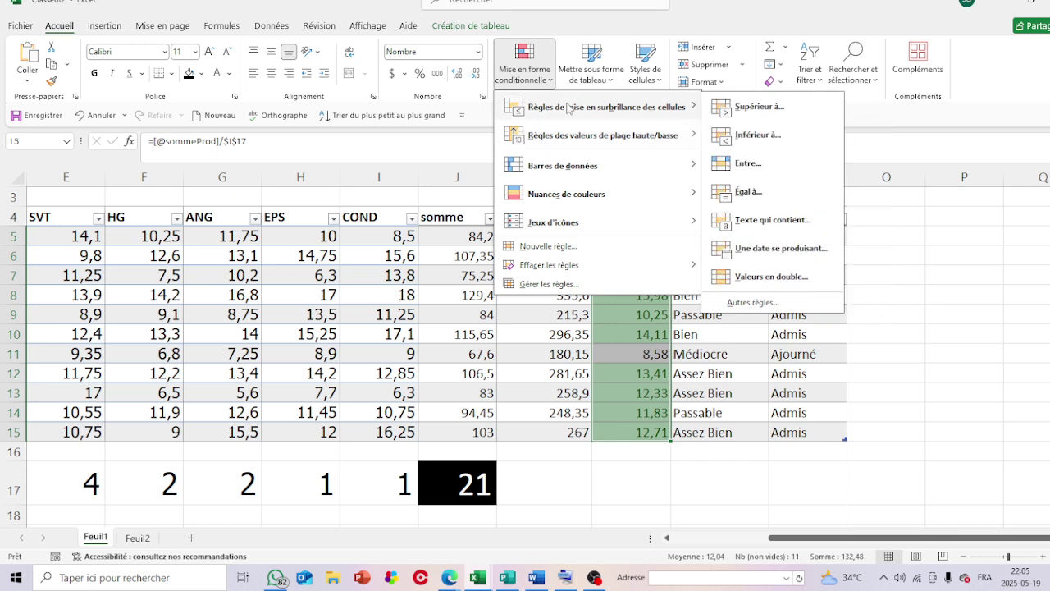
pyautogui.click(748, 136)
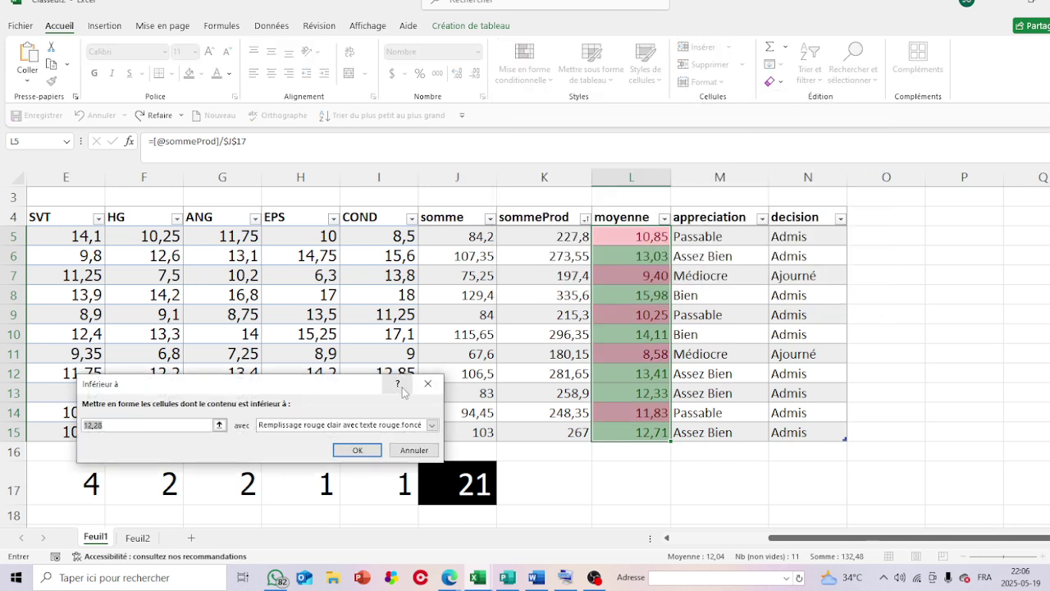
pyautogui.write('10')
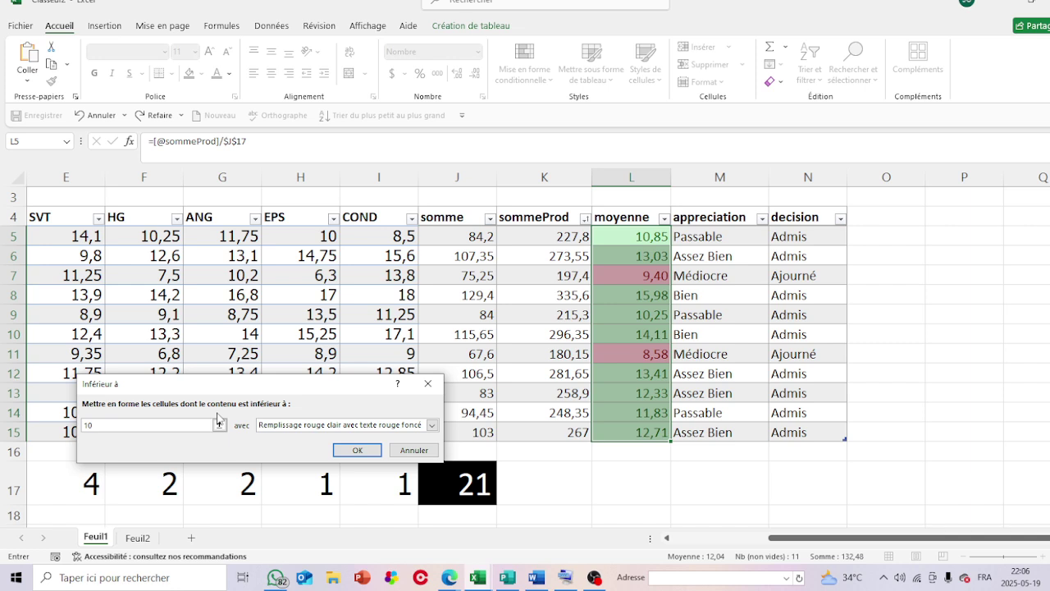
# Give the less-than-10 rule on the moyenne values a custom bright red fill, apply the rule, and deselect the column
pyautogui.click(422, 428)
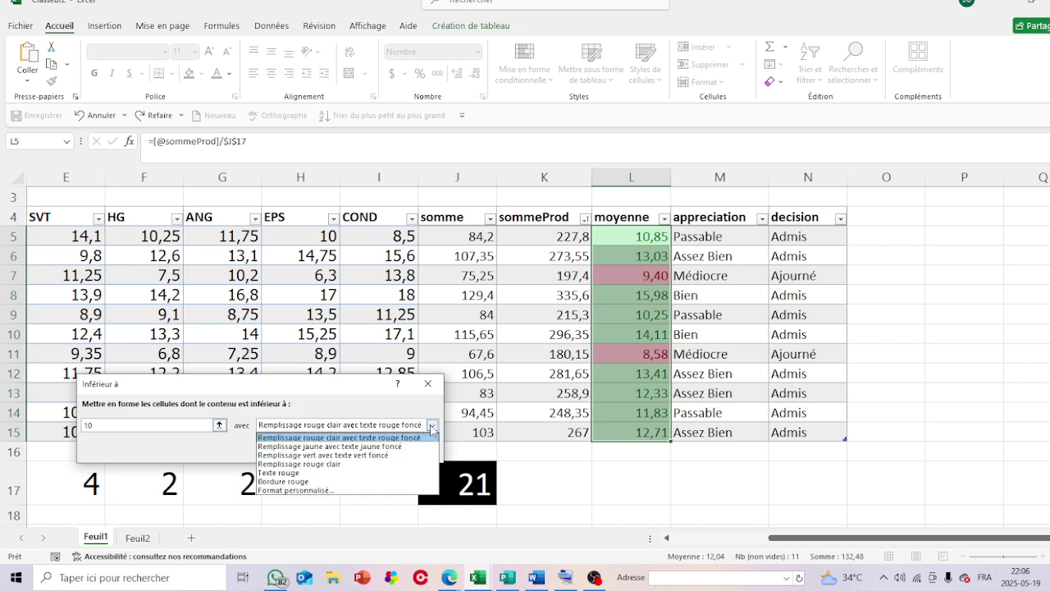
pyautogui.click(311, 491)
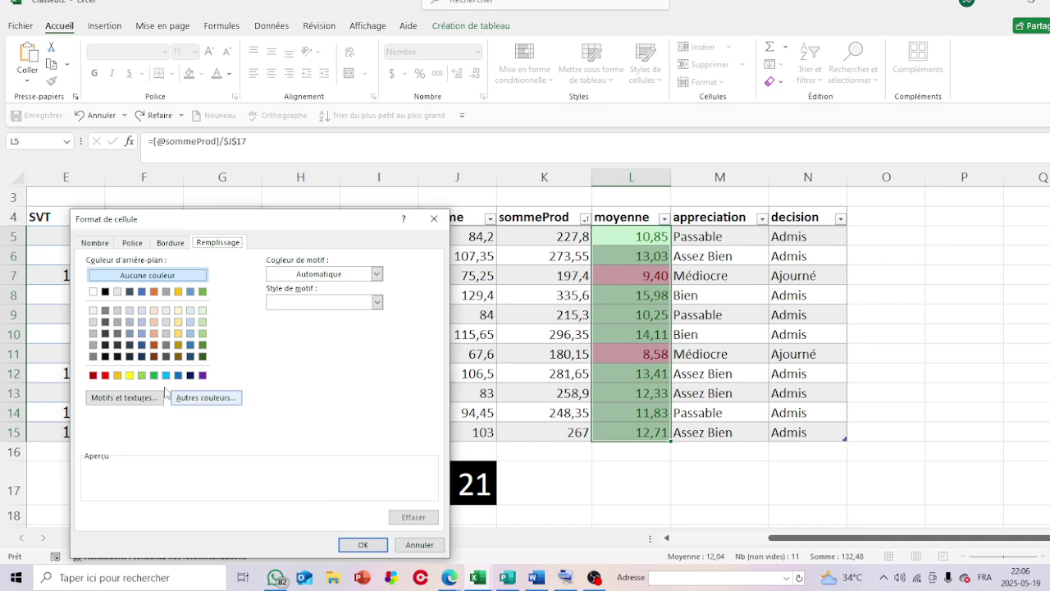
pyautogui.click(105, 375)
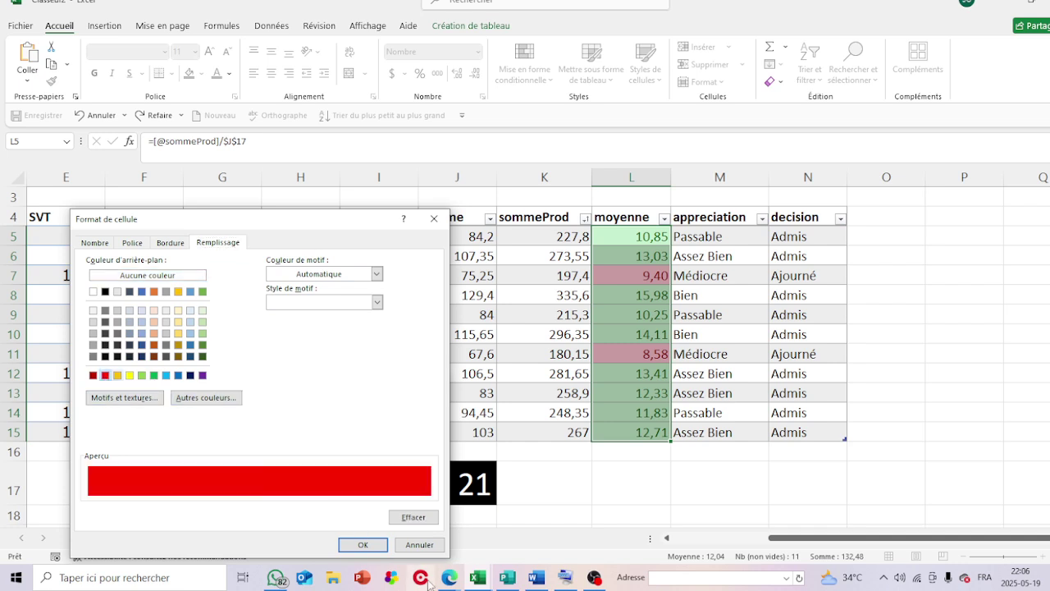
pyautogui.click(374, 545)
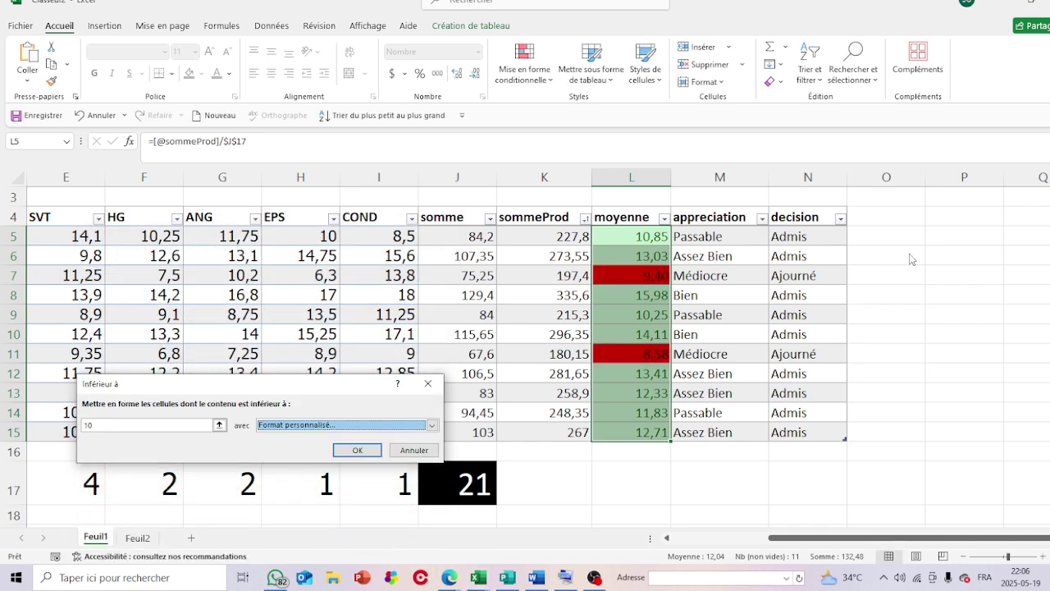
pyautogui.click(356, 451)
pyautogui.click(944, 337)
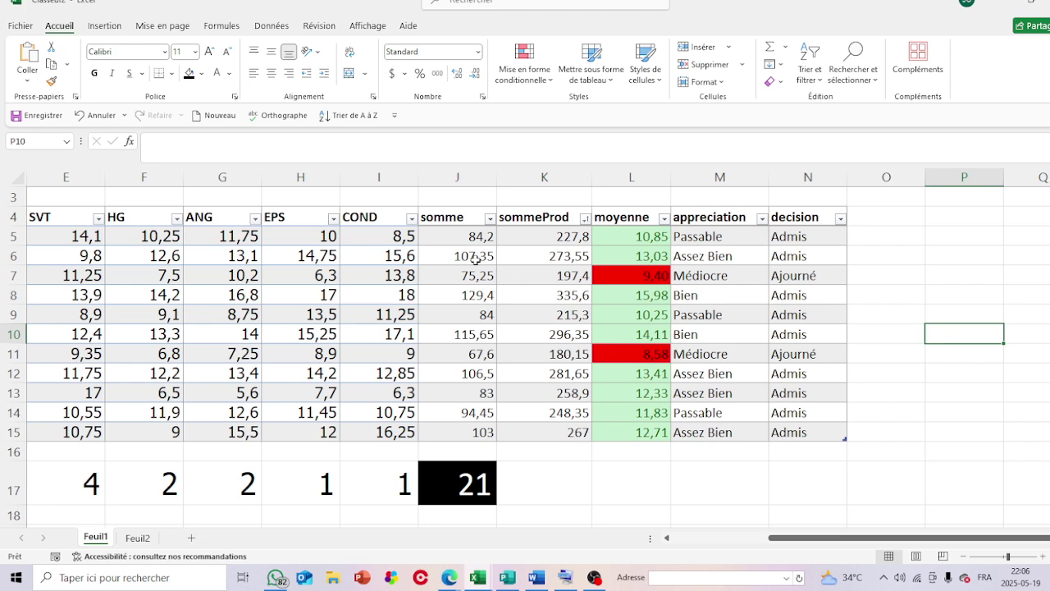
# Apply the coloured three-arrow icon set to the subject grades in B5:I15 and deselect the range
pyautogui.hscroll(-4, 220, 241)
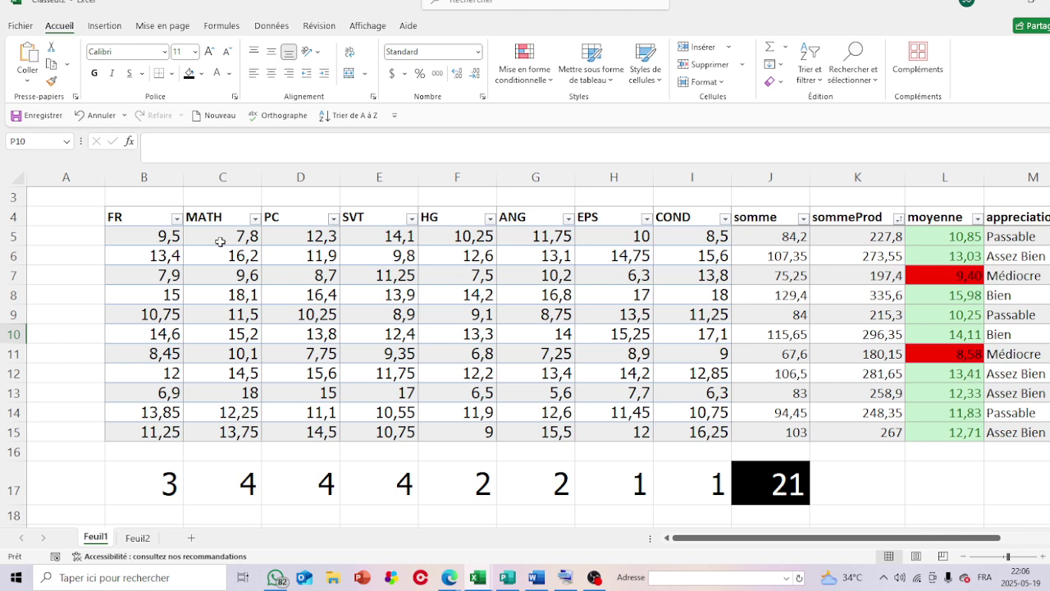
pyautogui.click(160, 242)
pyautogui.moveTo(187, 271); pyautogui.dragTo(686, 426)
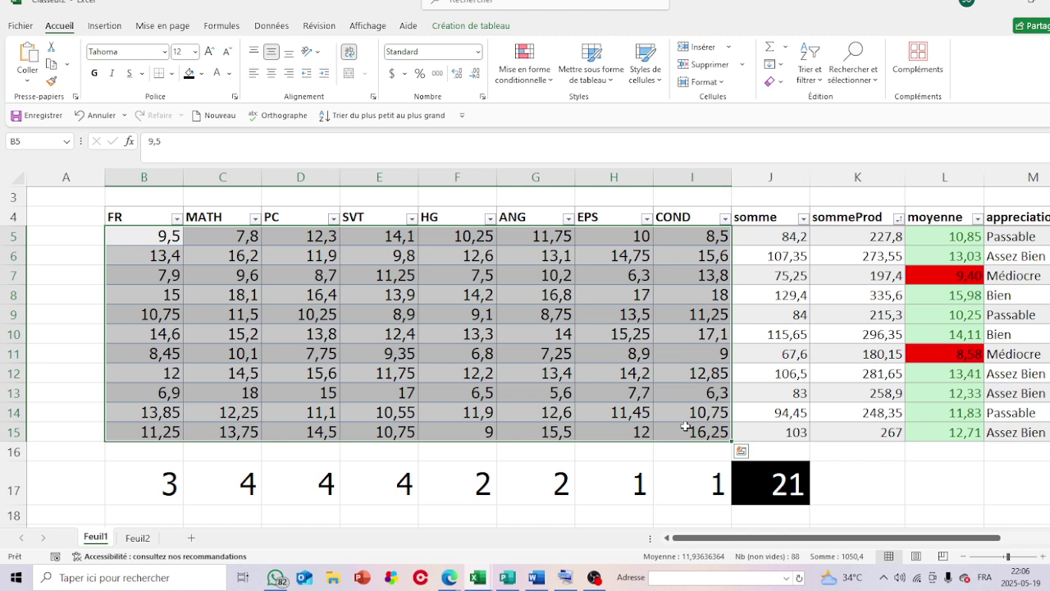
pyautogui.click(550, 81)
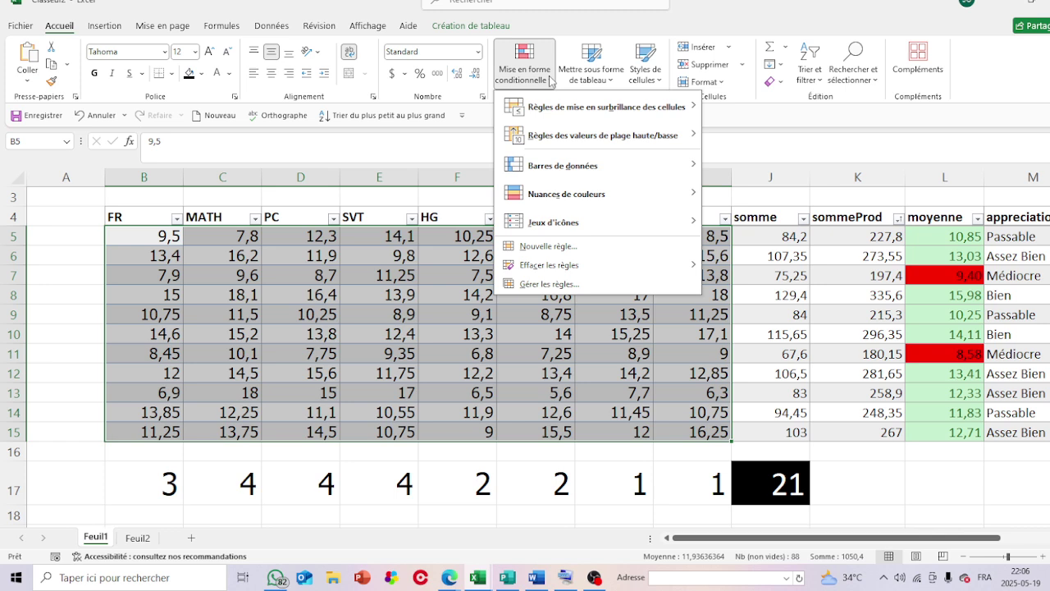
pyautogui.moveTo(581, 222)
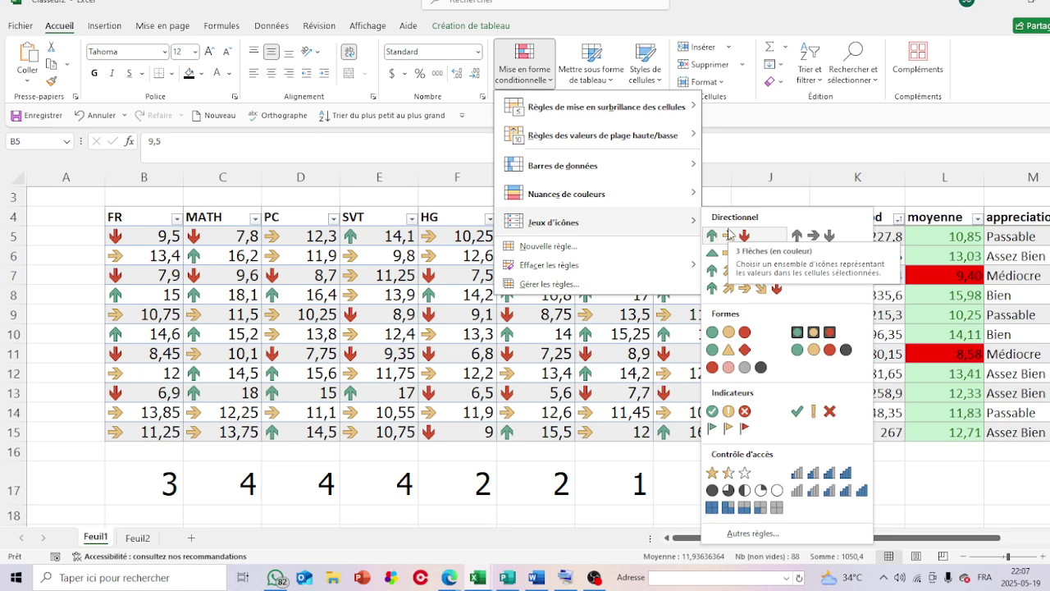
pyautogui.click(729, 234)
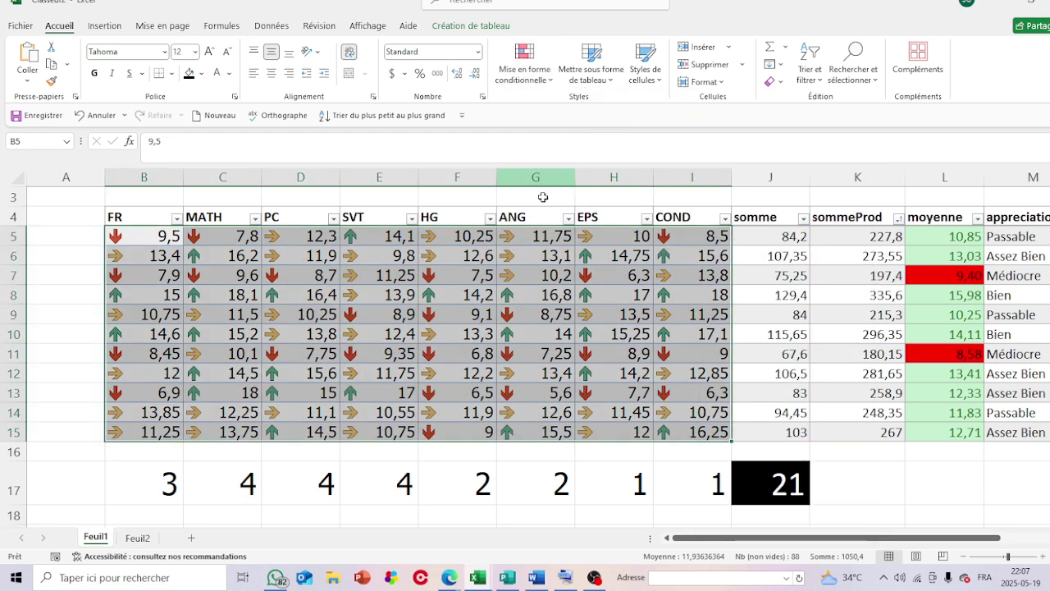
pyautogui.click(382, 487)
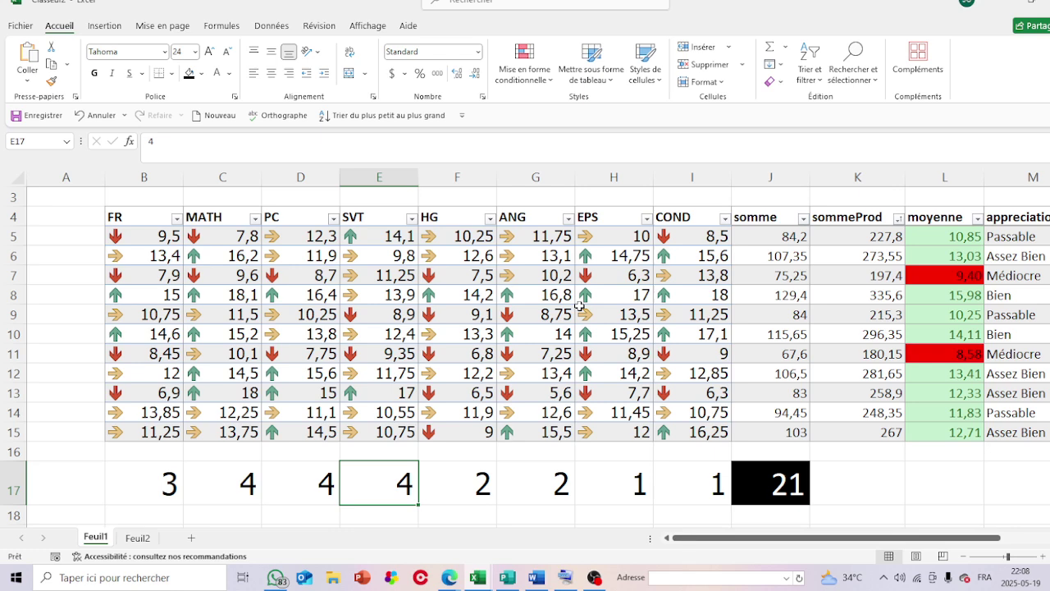
# Look through Feuil2 and the other open workbooks, including ELEVES TleD and the rank, appreciation and decision workbook with its NOTE MAX and NOTE MIN columns
pyautogui.press('pagedown')
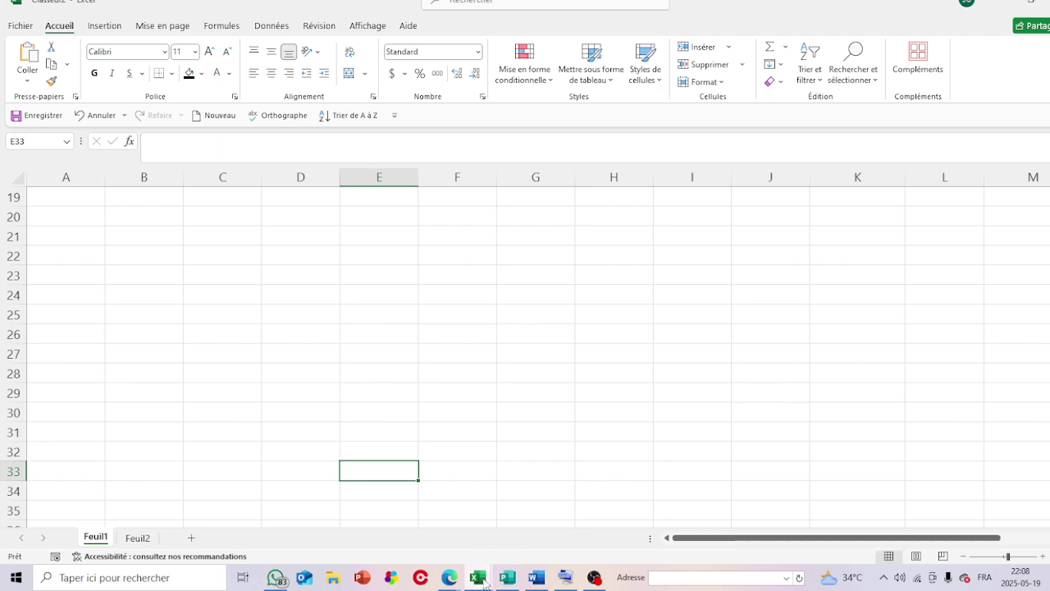
pyautogui.moveTo(484, 582)
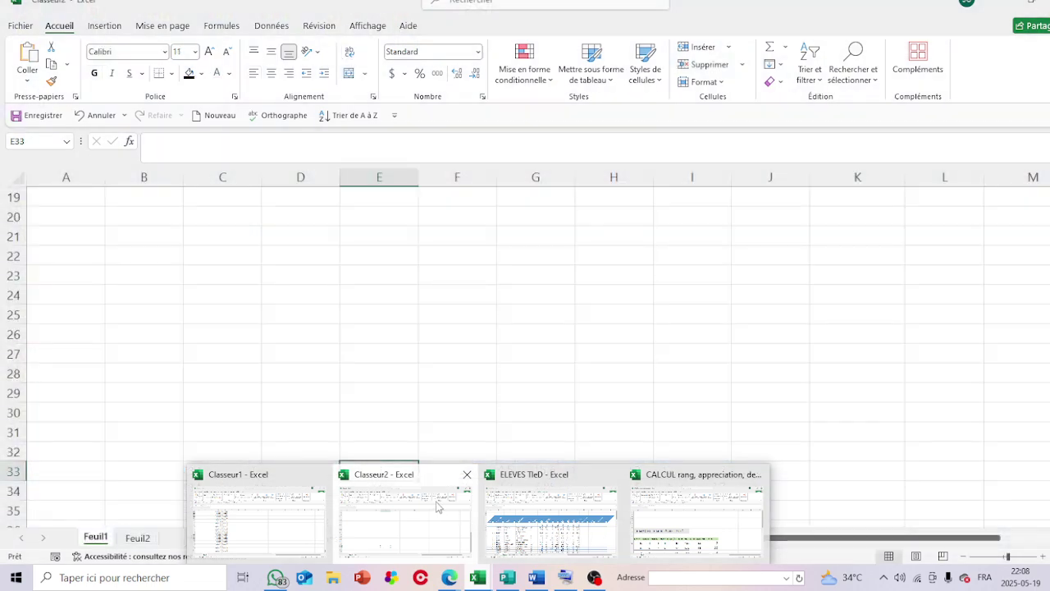
pyautogui.click(437, 506)
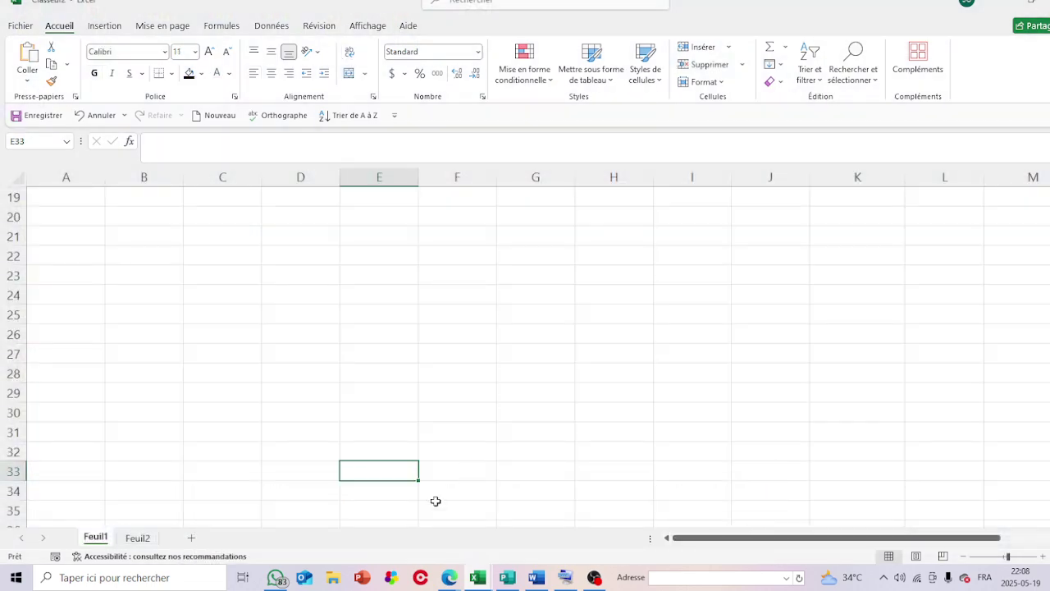
pyautogui.click(151, 542)
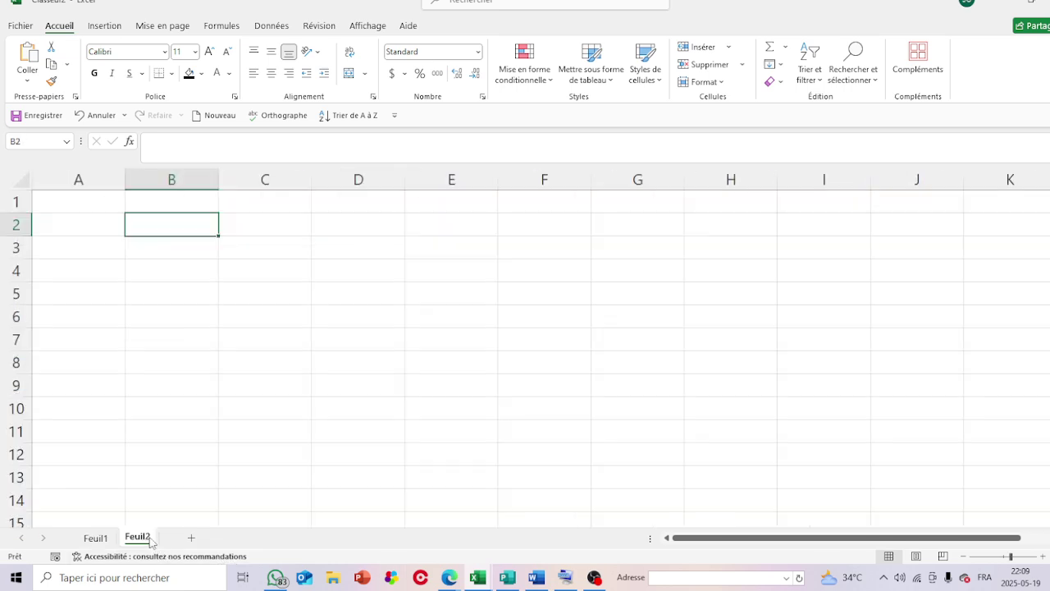
pyautogui.click(102, 537)
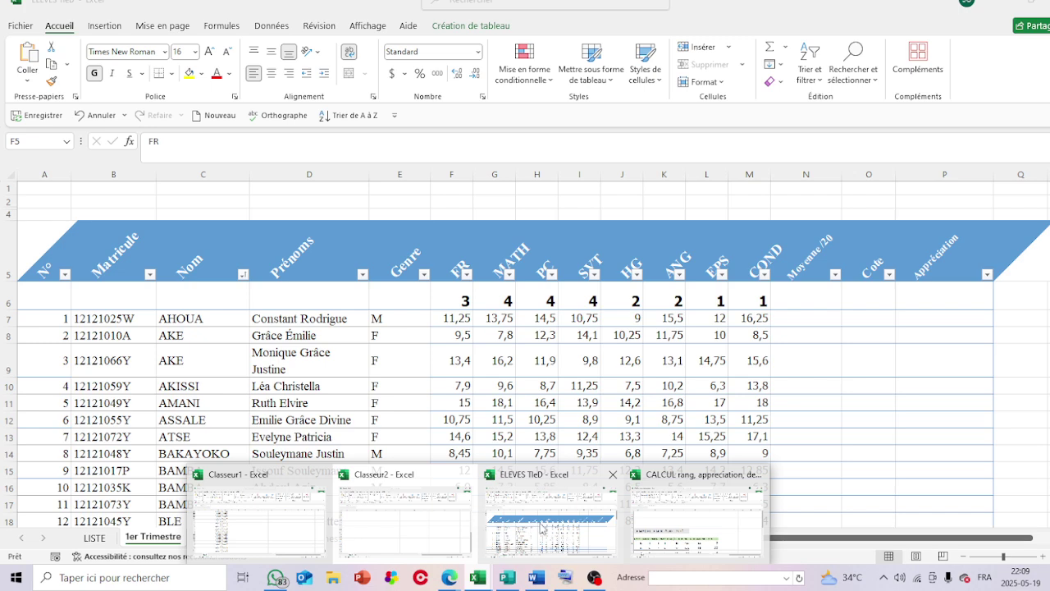
pyautogui.click(665, 538)
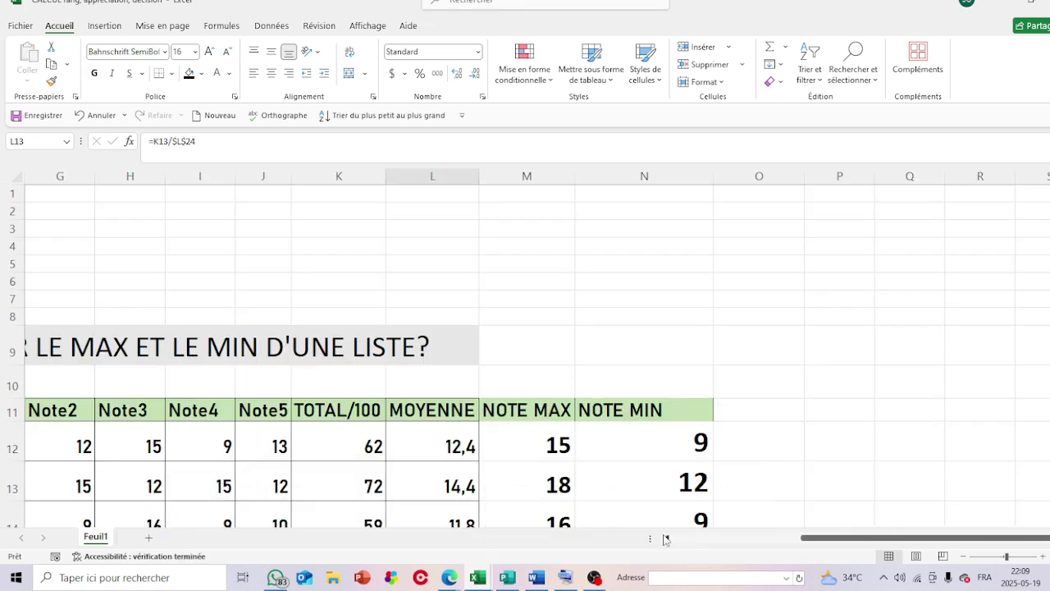
pyautogui.scroll(-20, 631, 432)
pyautogui.scroll(20, 631, 432)
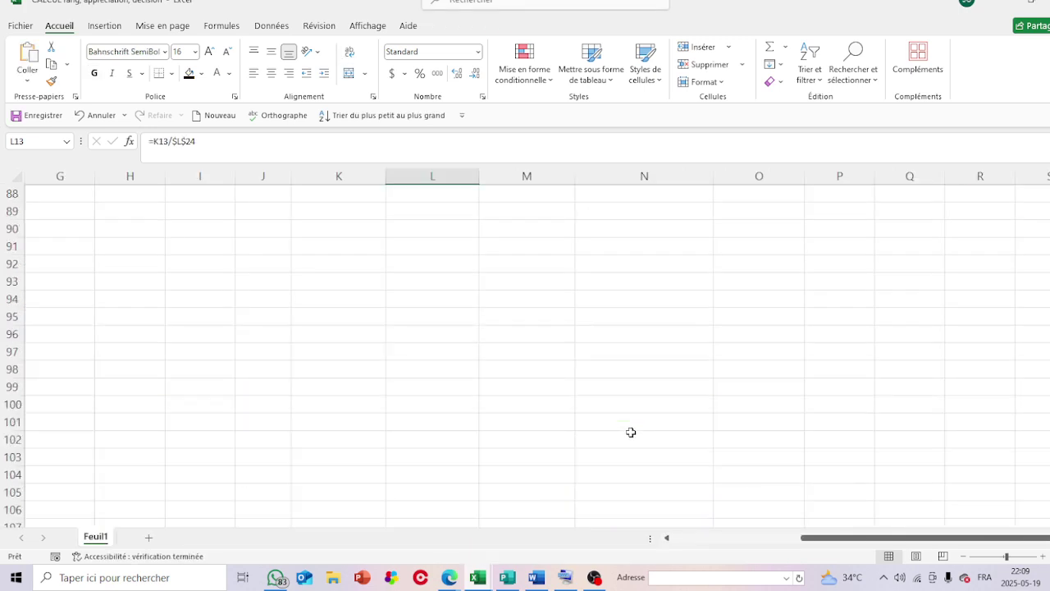
pyautogui.scroll(12, 631, 432)
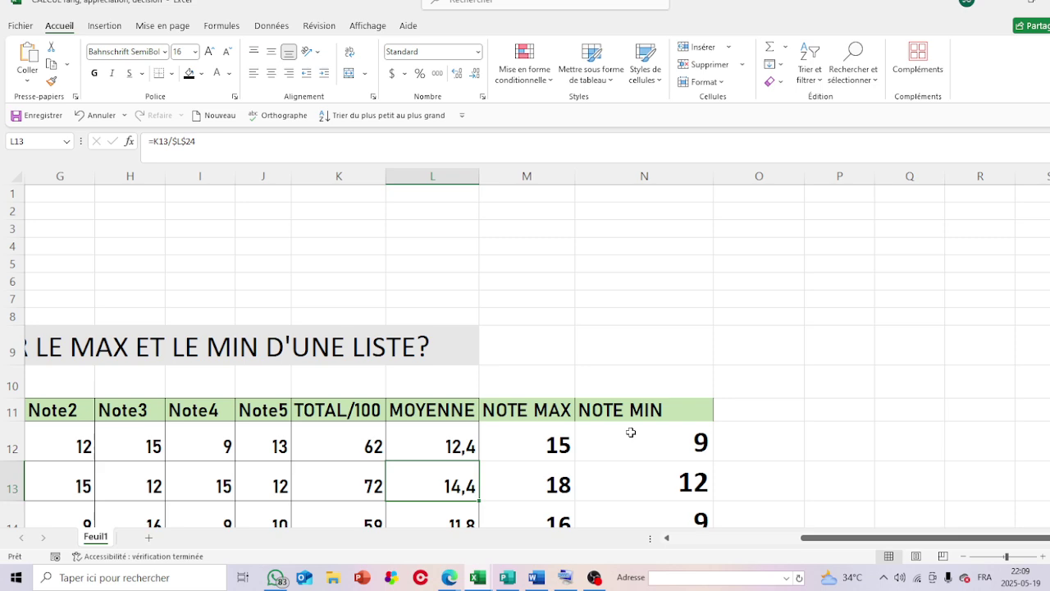
# Return to the Classeur2 grades table and redo the coloured three-arrow icon set on the subject grades
pyautogui.hotkey('alt', 'Tab')
pyautogui.scroll(1, 735, 354)
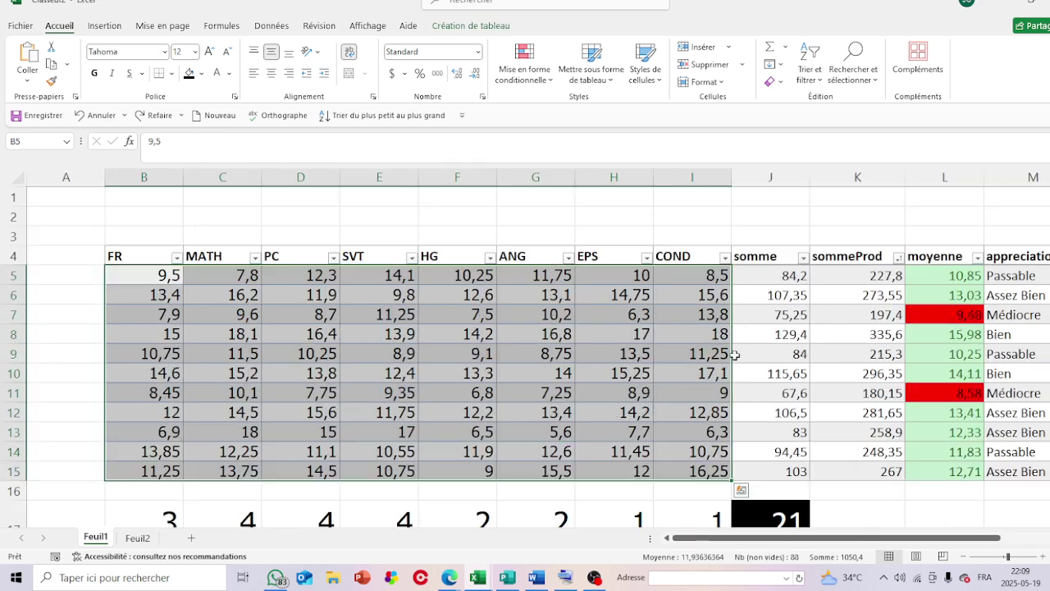
pyautogui.click(735, 354)
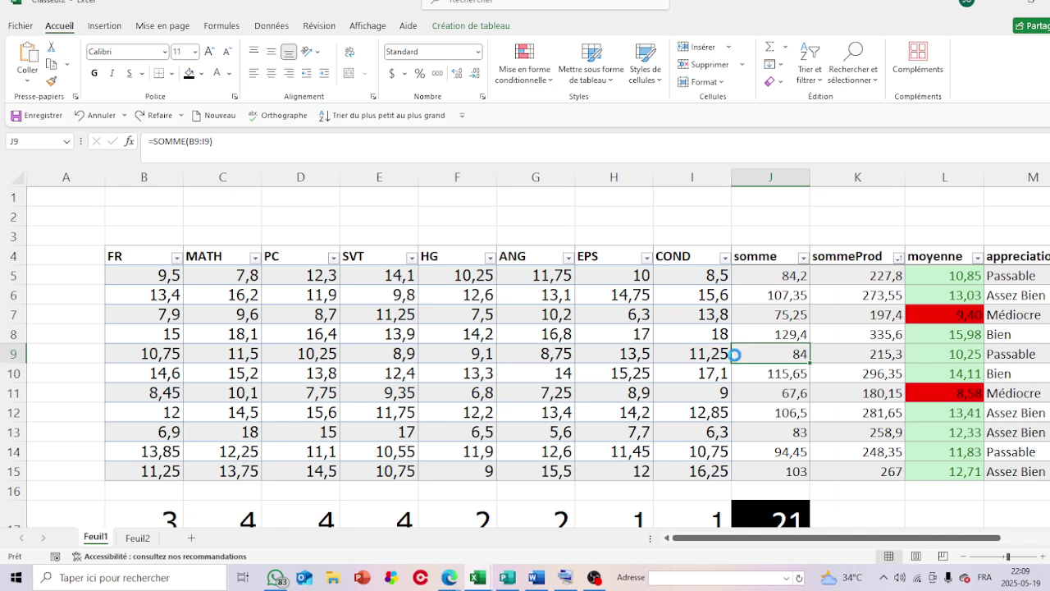
pyautogui.hotkey('ctrl', 'y')
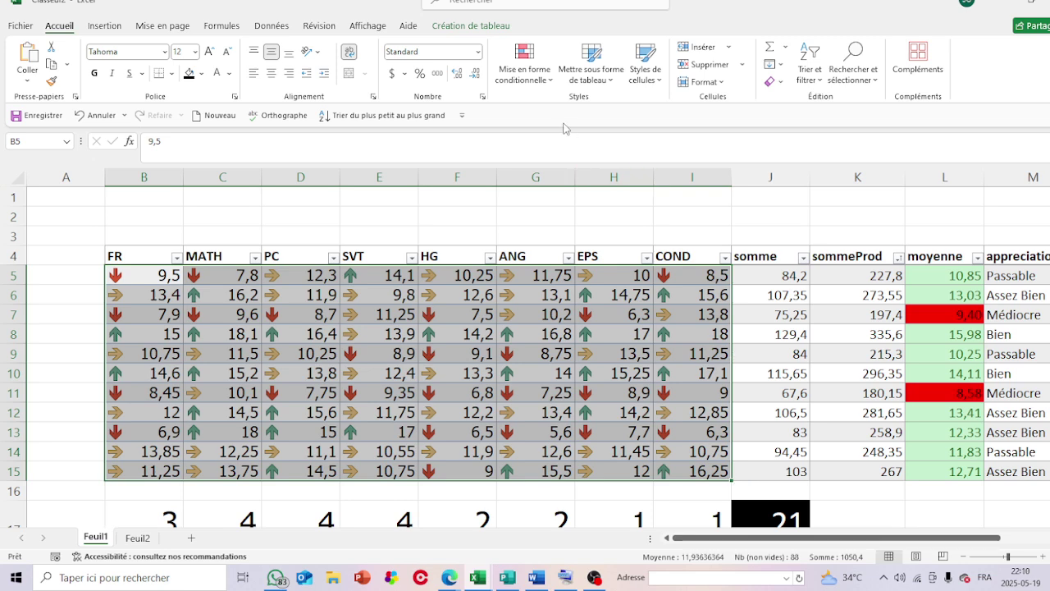
# Apply the grey five-arrow icon set to the subject grades in B5:I15
pyautogui.click(550, 77)
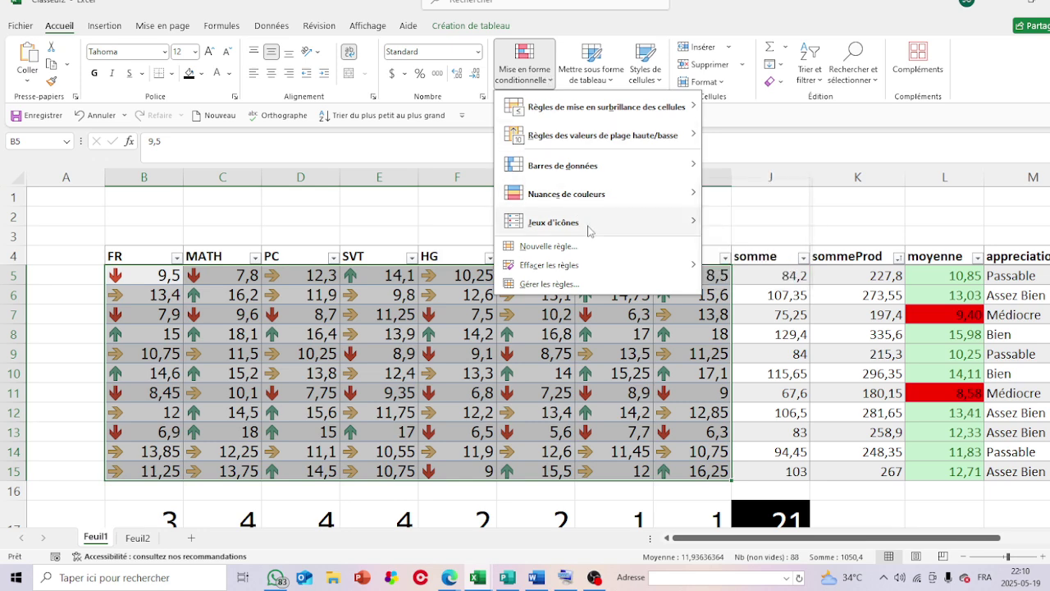
pyautogui.moveTo(586, 230)
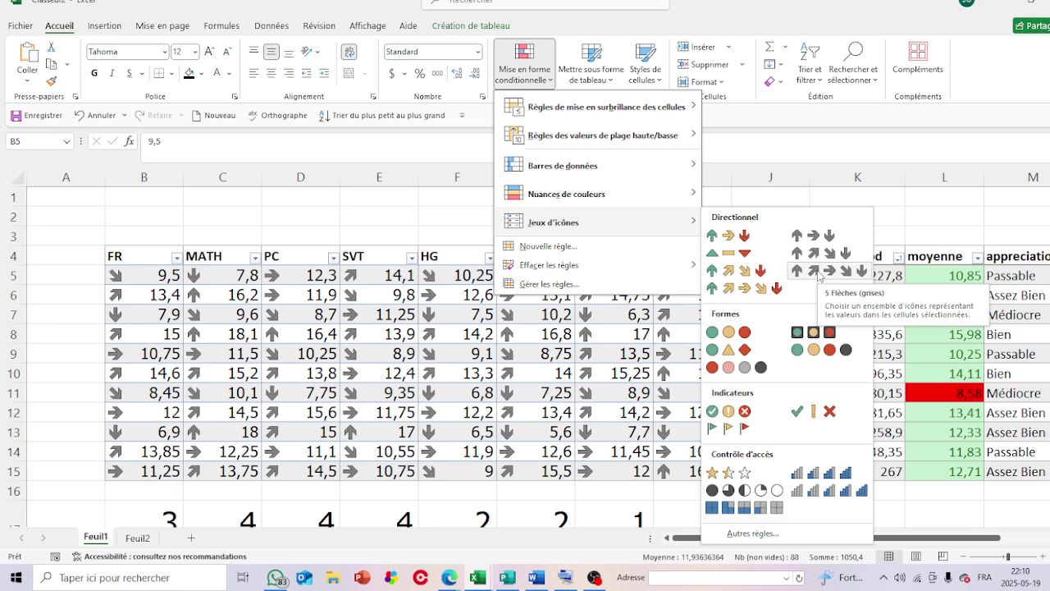
pyautogui.click(817, 275)
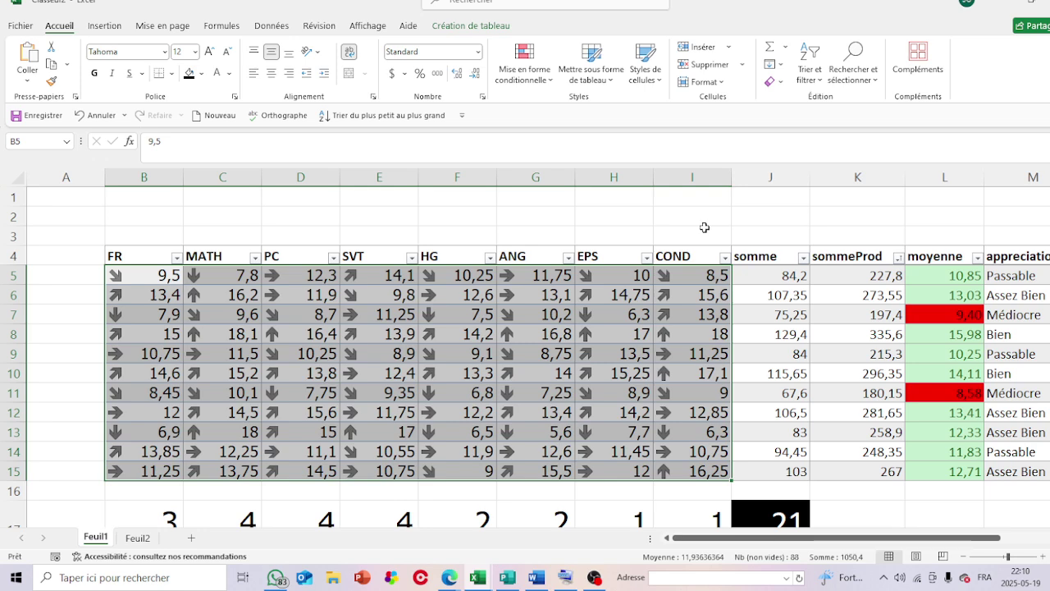
pyautogui.scroll(-2, 704, 228)
pyautogui.scroll(2, 704, 227)
pyautogui.hscroll(3, 704, 227)
pyautogui.hscroll(-3, 704, 227)
pyautogui.click(594, 578)
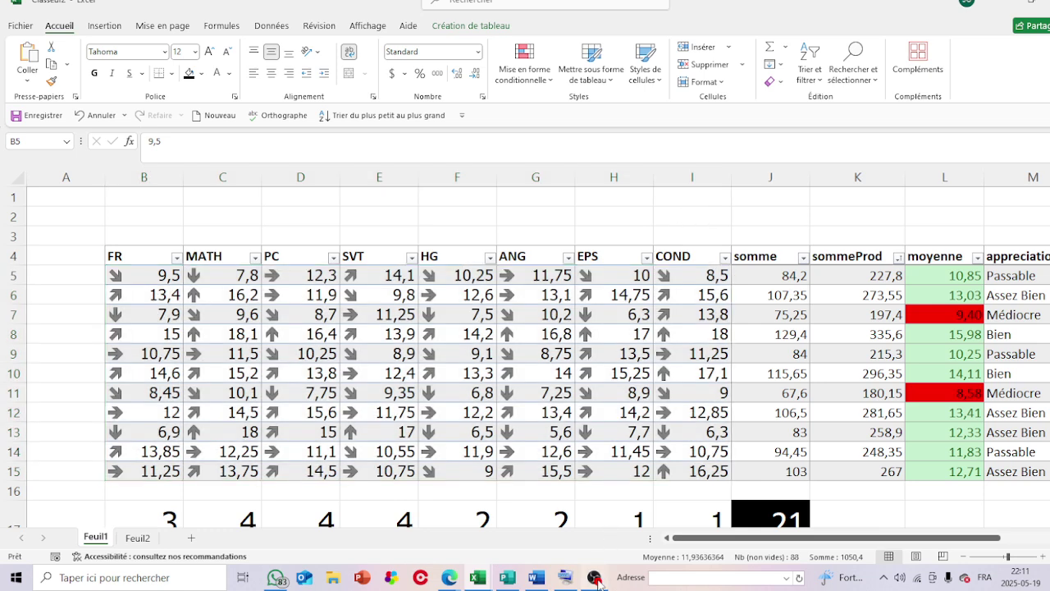